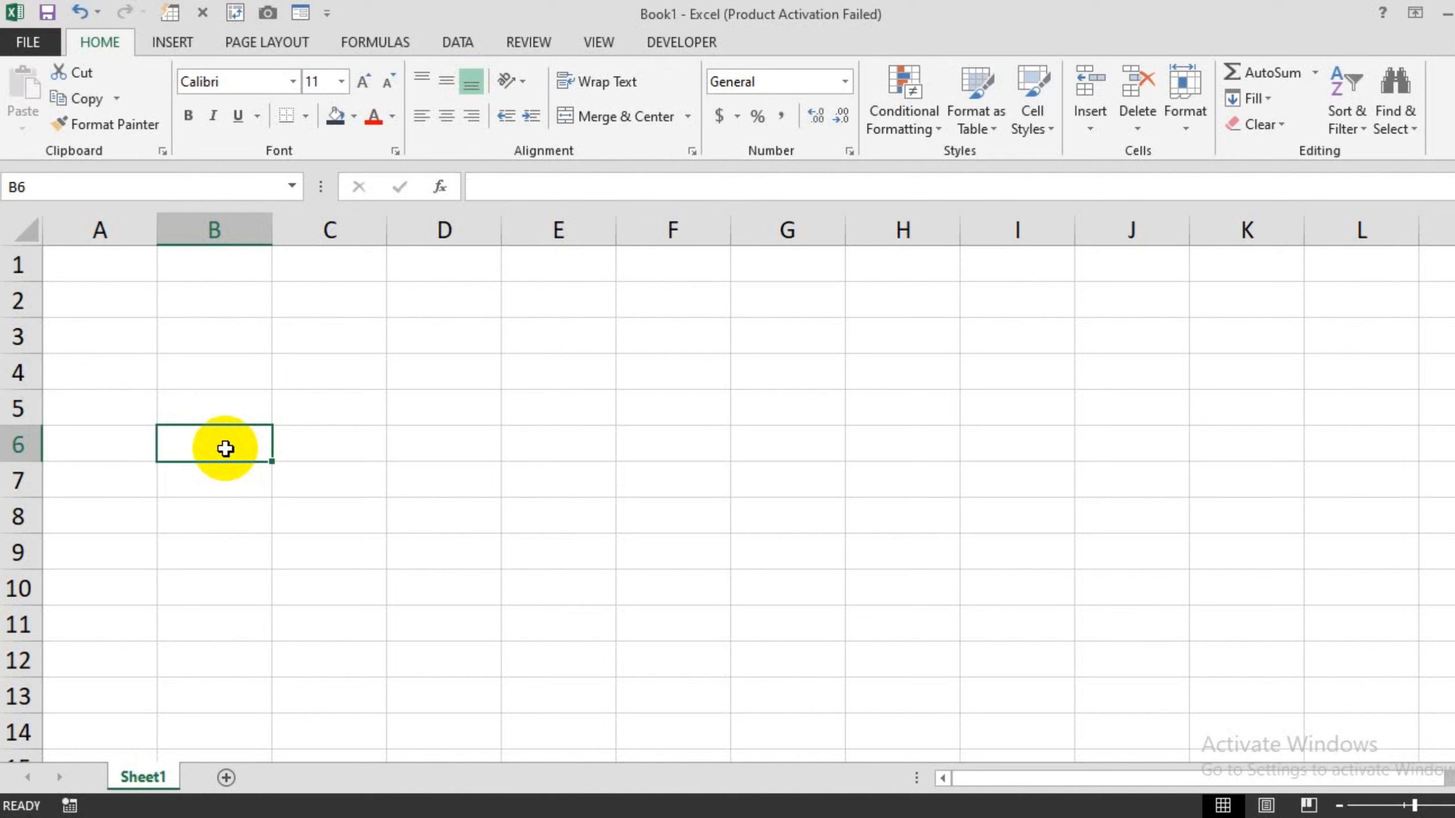
- Enter the headers Date, List/Type, Descriptions, Amount and Status in cells B6 to F6
type("Date")
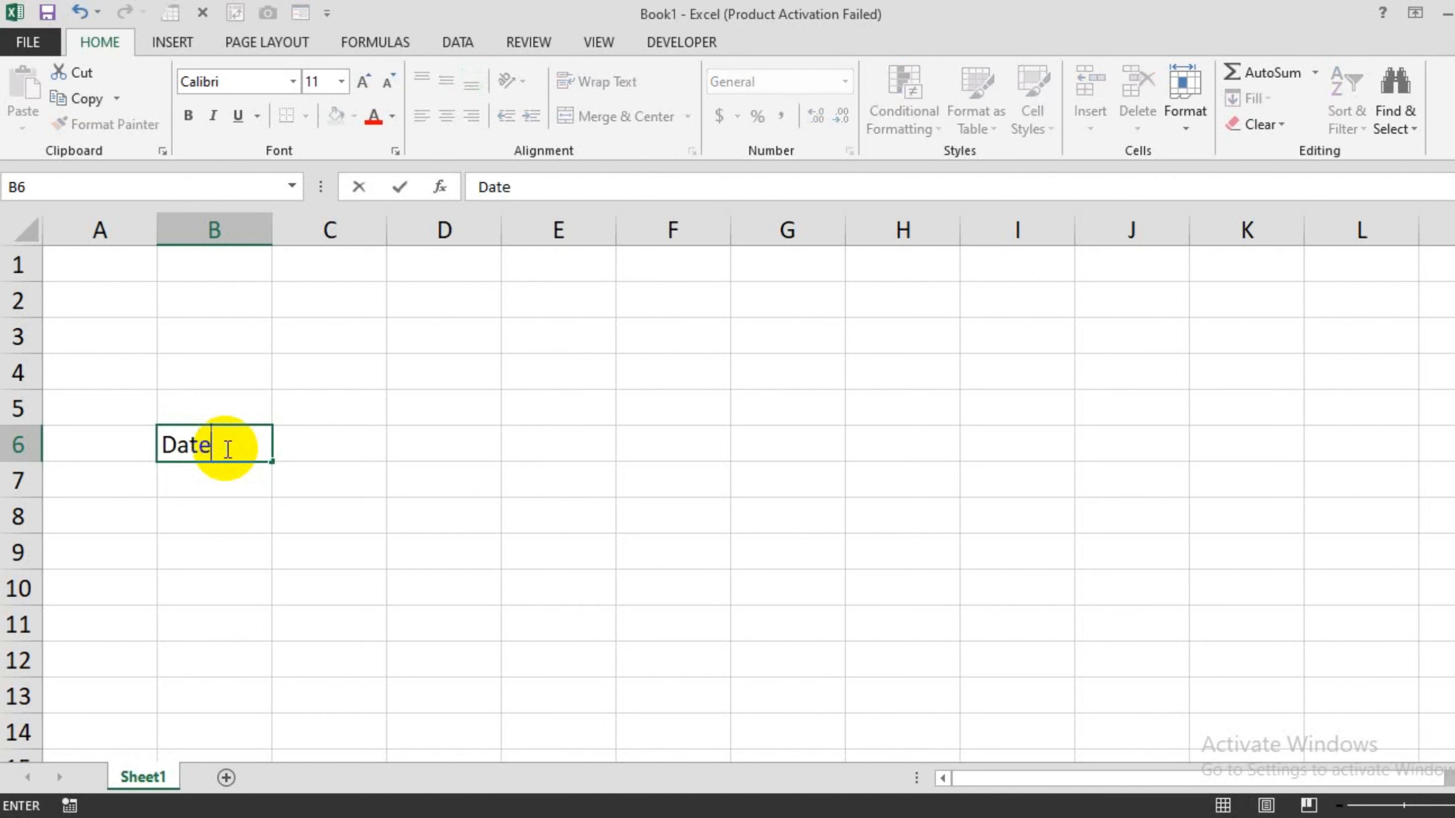
key("Tab")
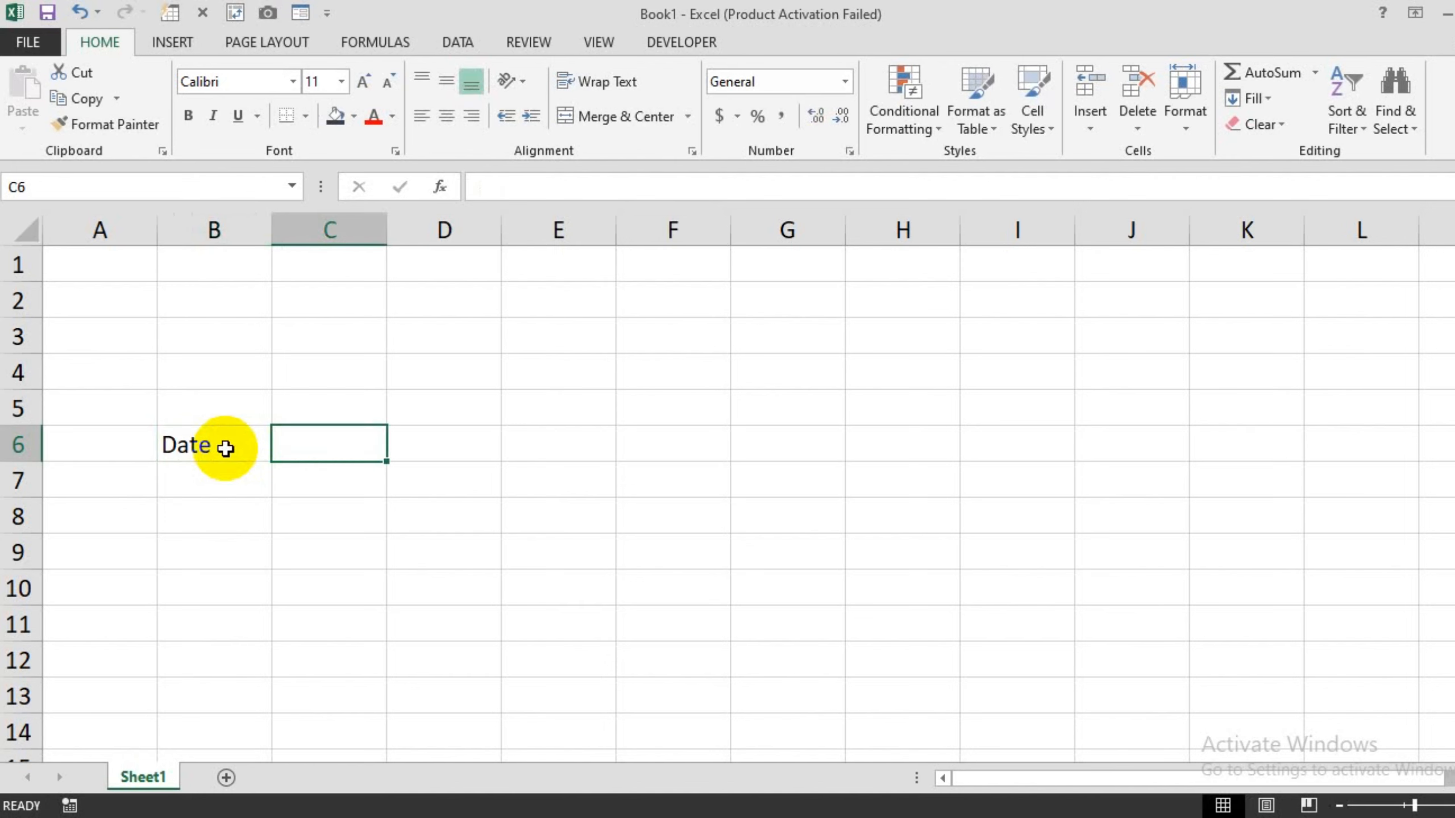
type("List")
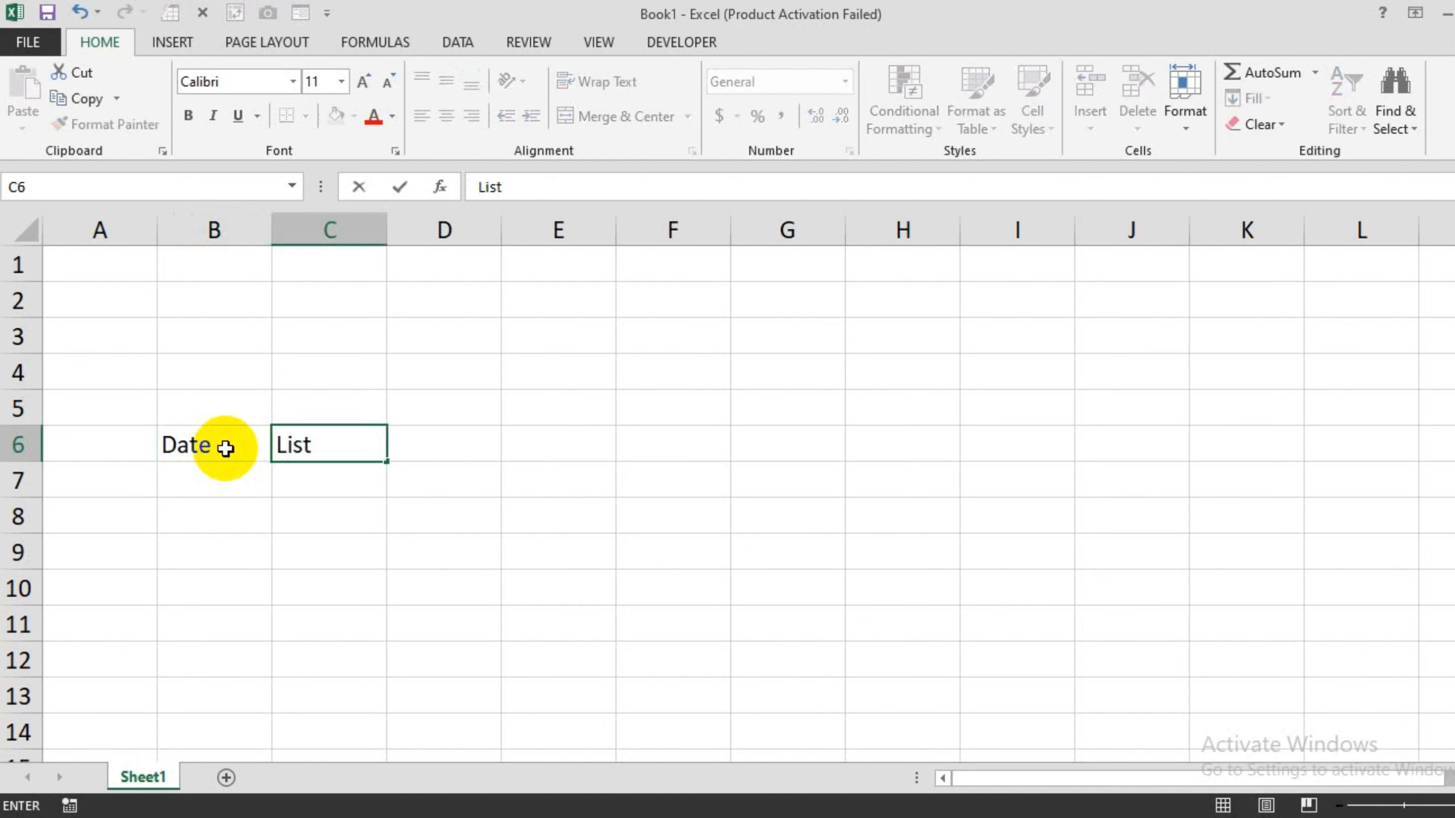
type("/Type")
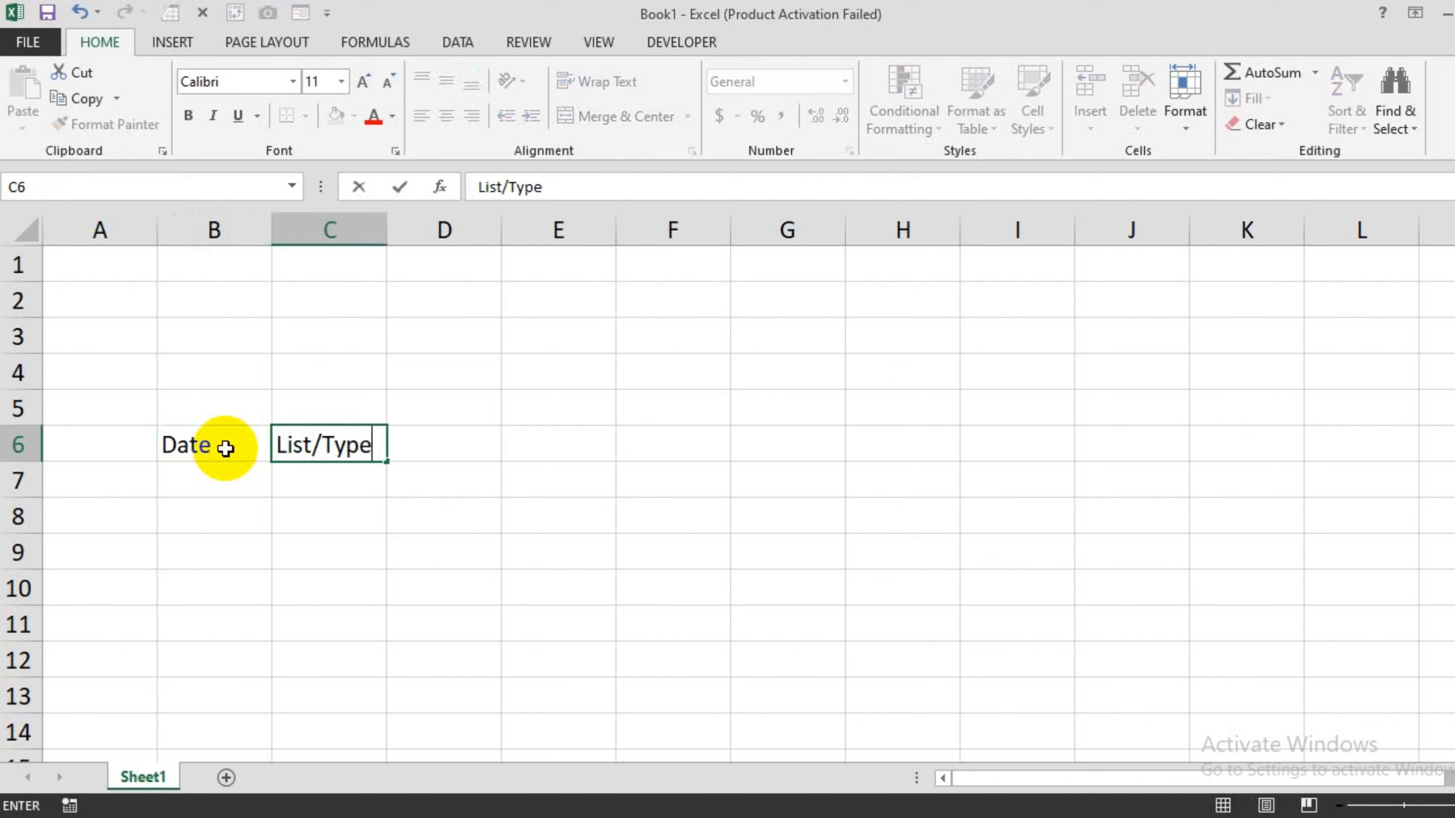
key("Tab")
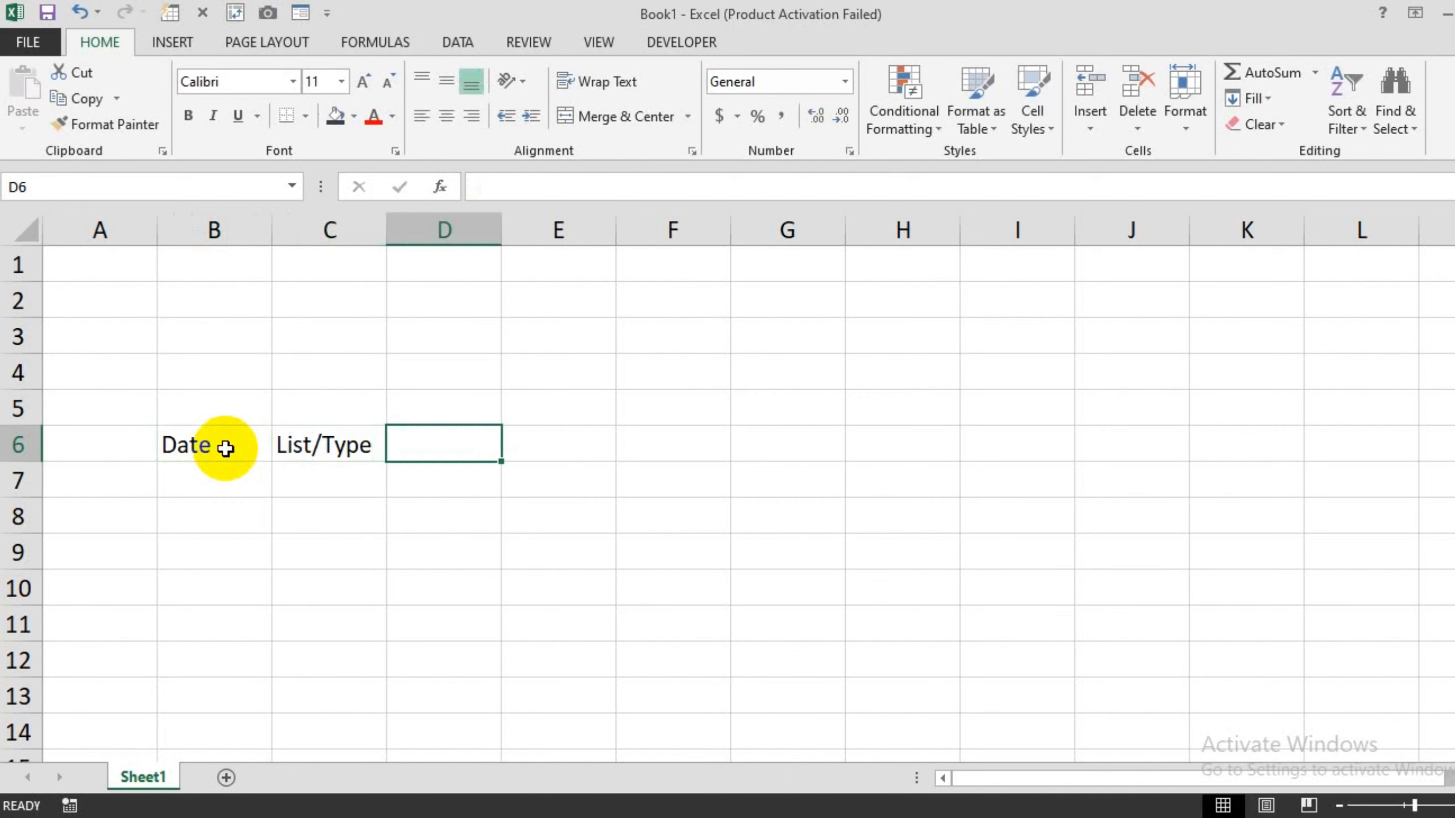
type("Des")
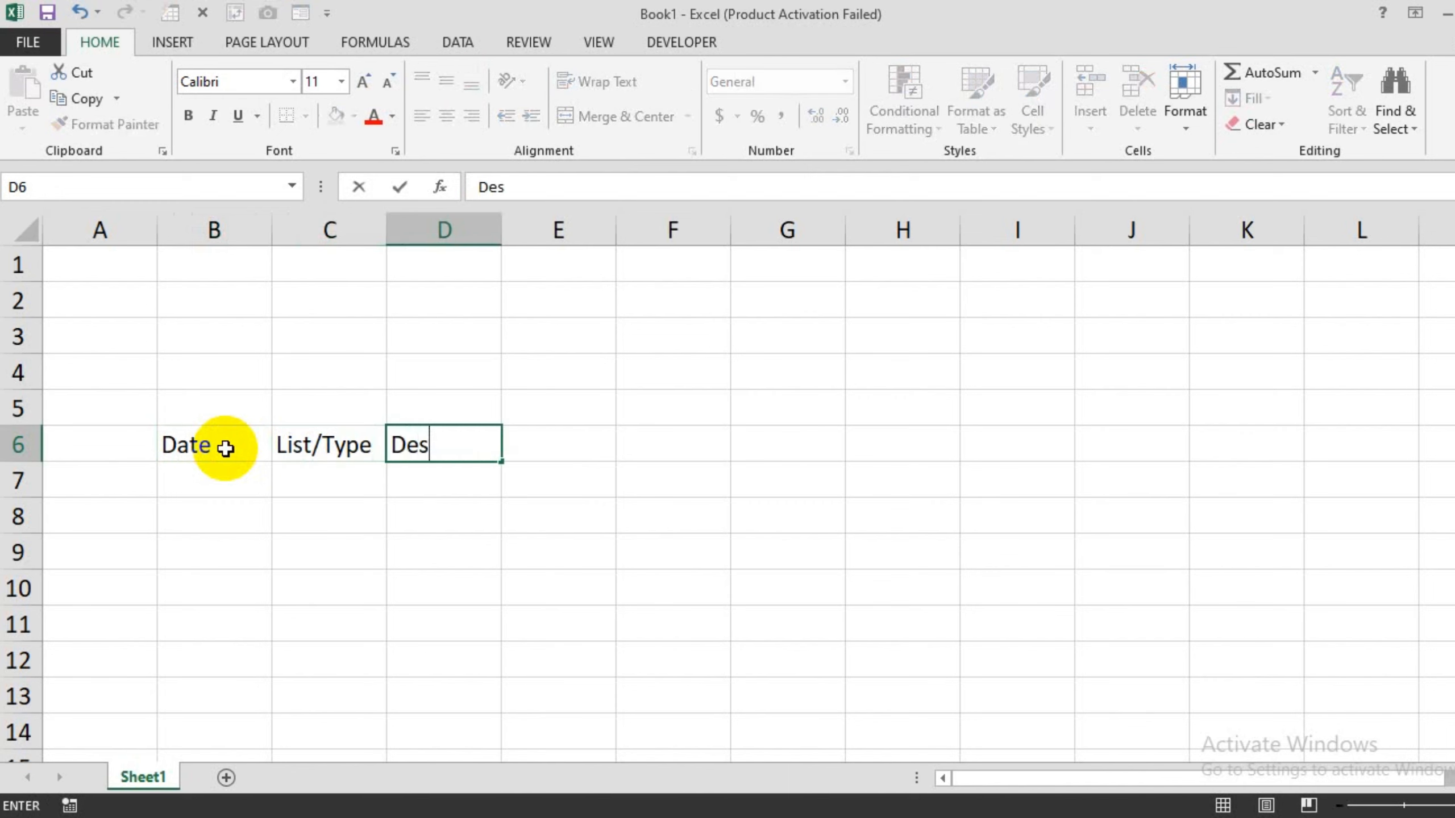
type("criptions")
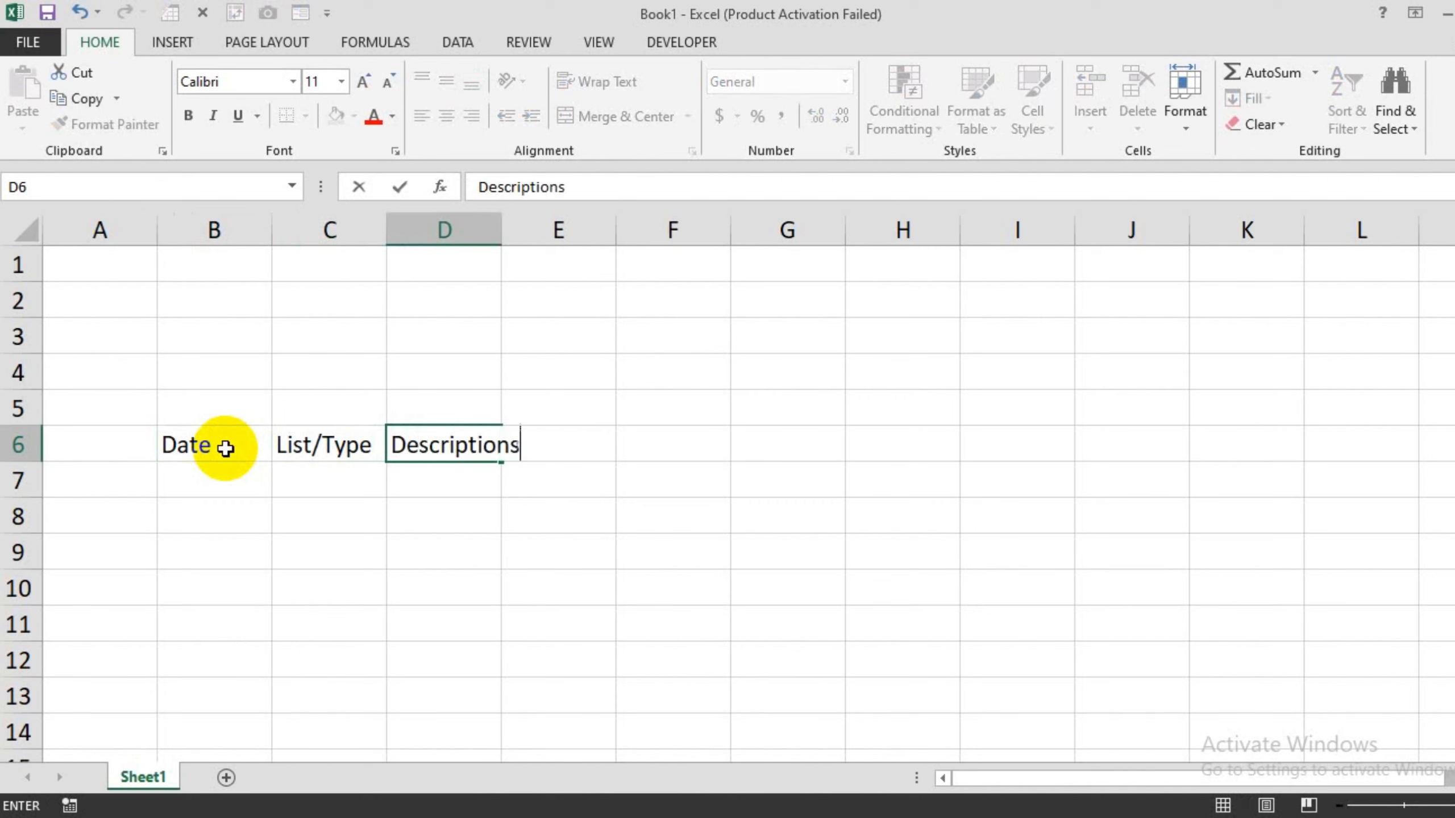
key("Tab")
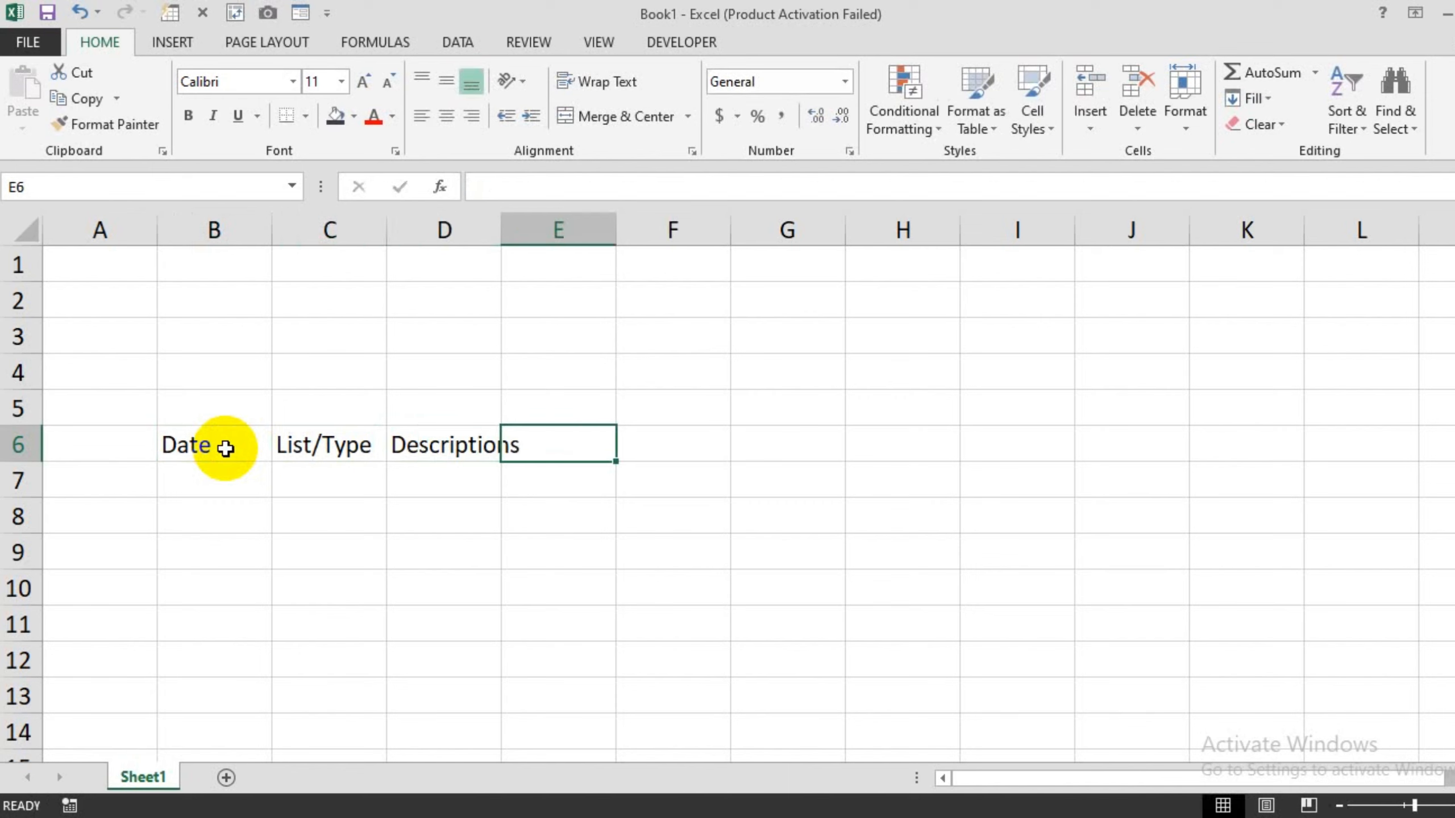
type("AMount")
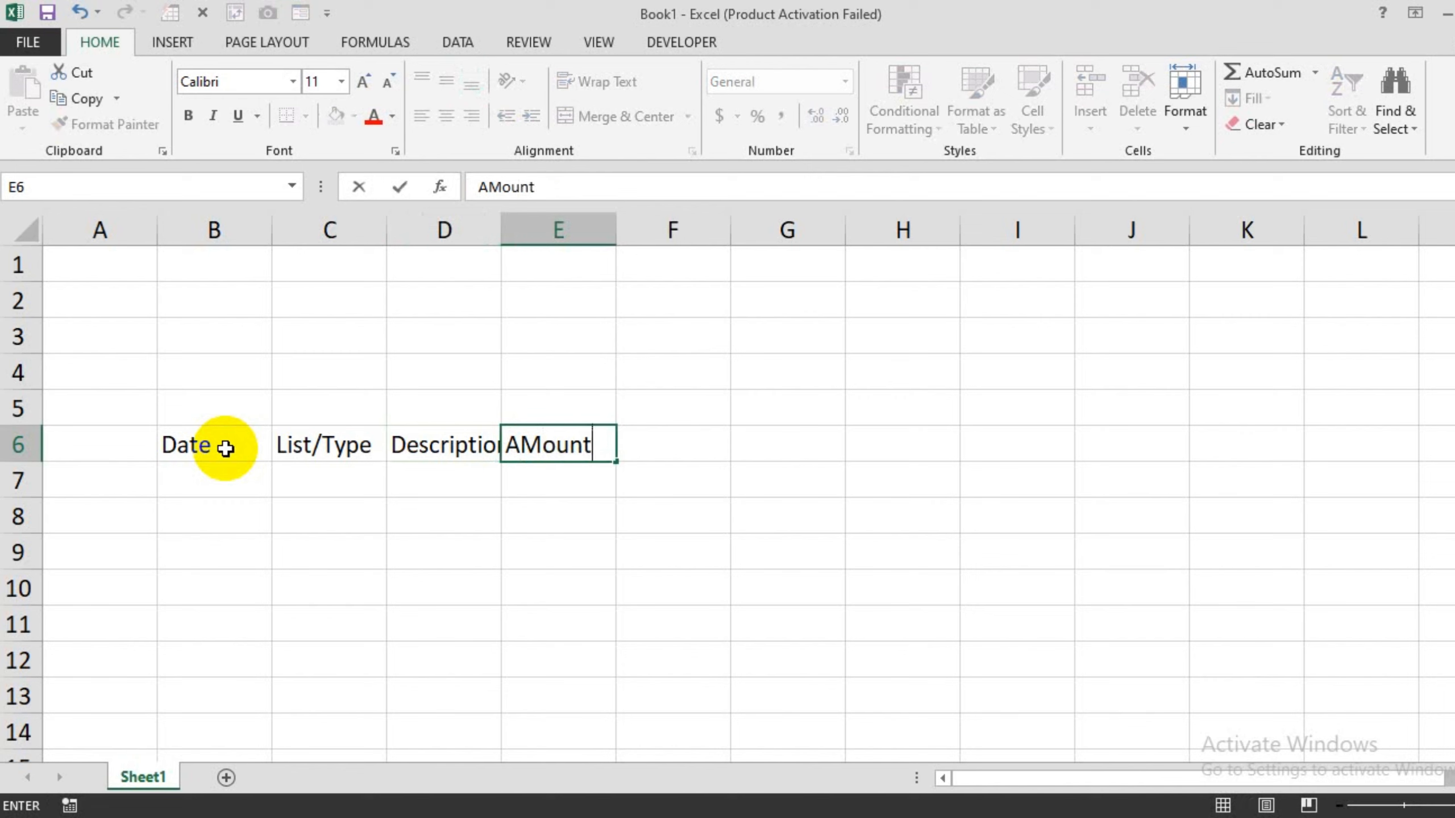
key("Tab")
type("St")
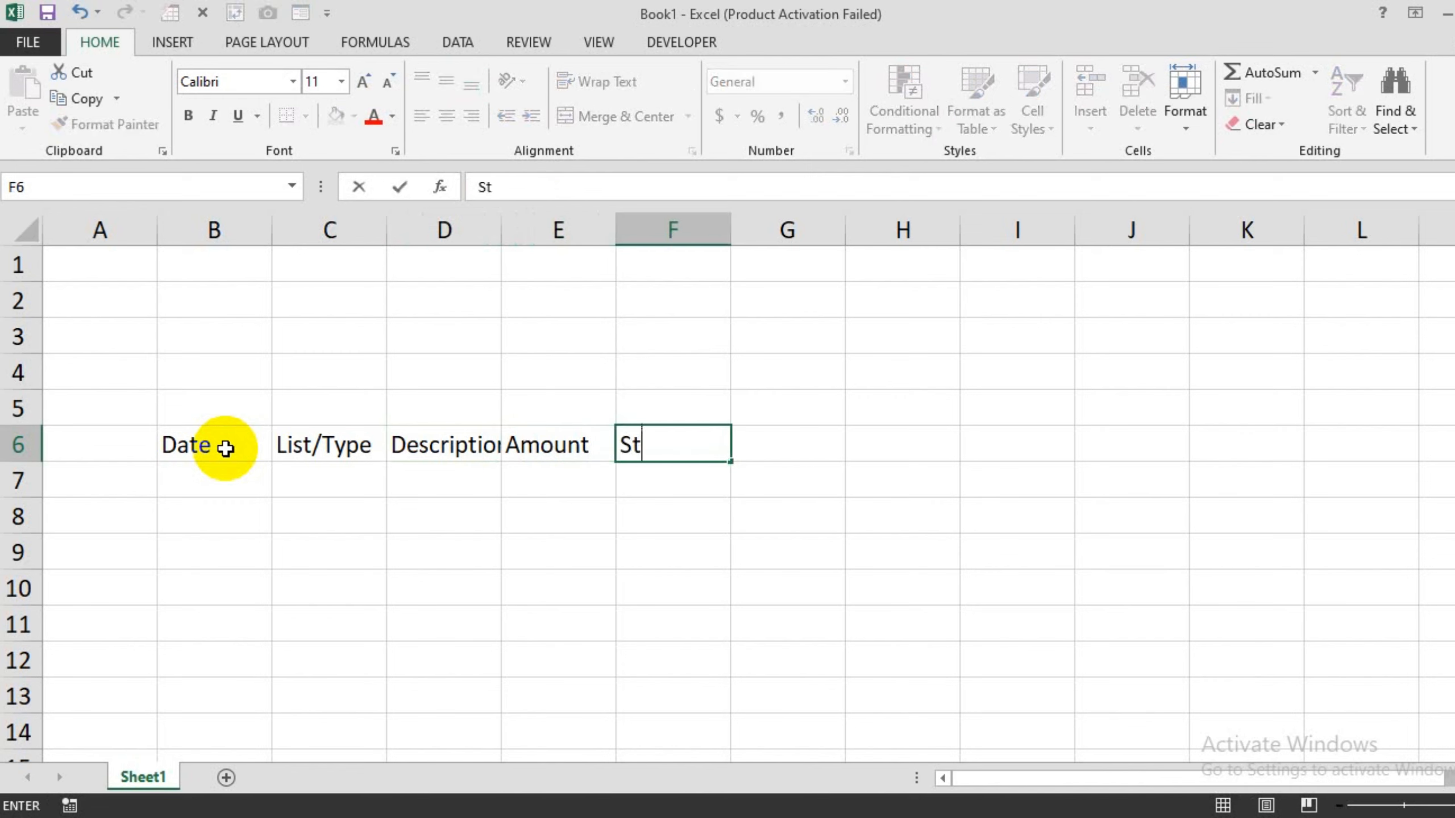
type("atus")
key("Return")
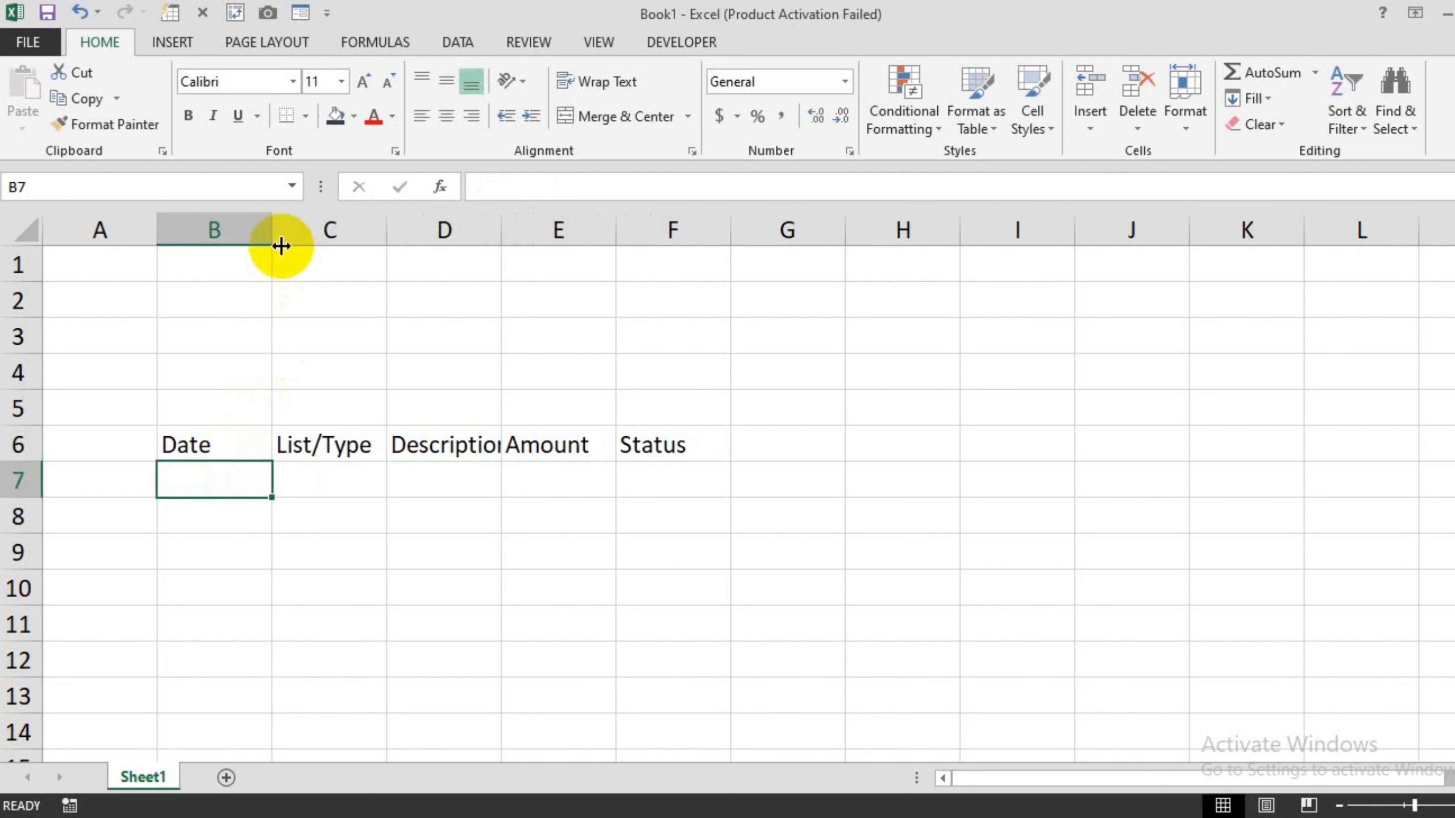
- Widen columns B to F to give the headers more room, making the Descriptions column the widest
left_click_drag(281, 229, 314, 232)
left_click_drag(431, 232, 483, 252)
left_click_drag(603, 232, 819, 244)
left_click_drag(922, 245, 969, 229)
left_click_drag(1075, 232, 1179, 247)
left_click_drag(976, 236, 984, 235)
- Apply all borders to the range B6:F14
left_click_drag(237, 448, 1104, 734)
left_click(303, 118)
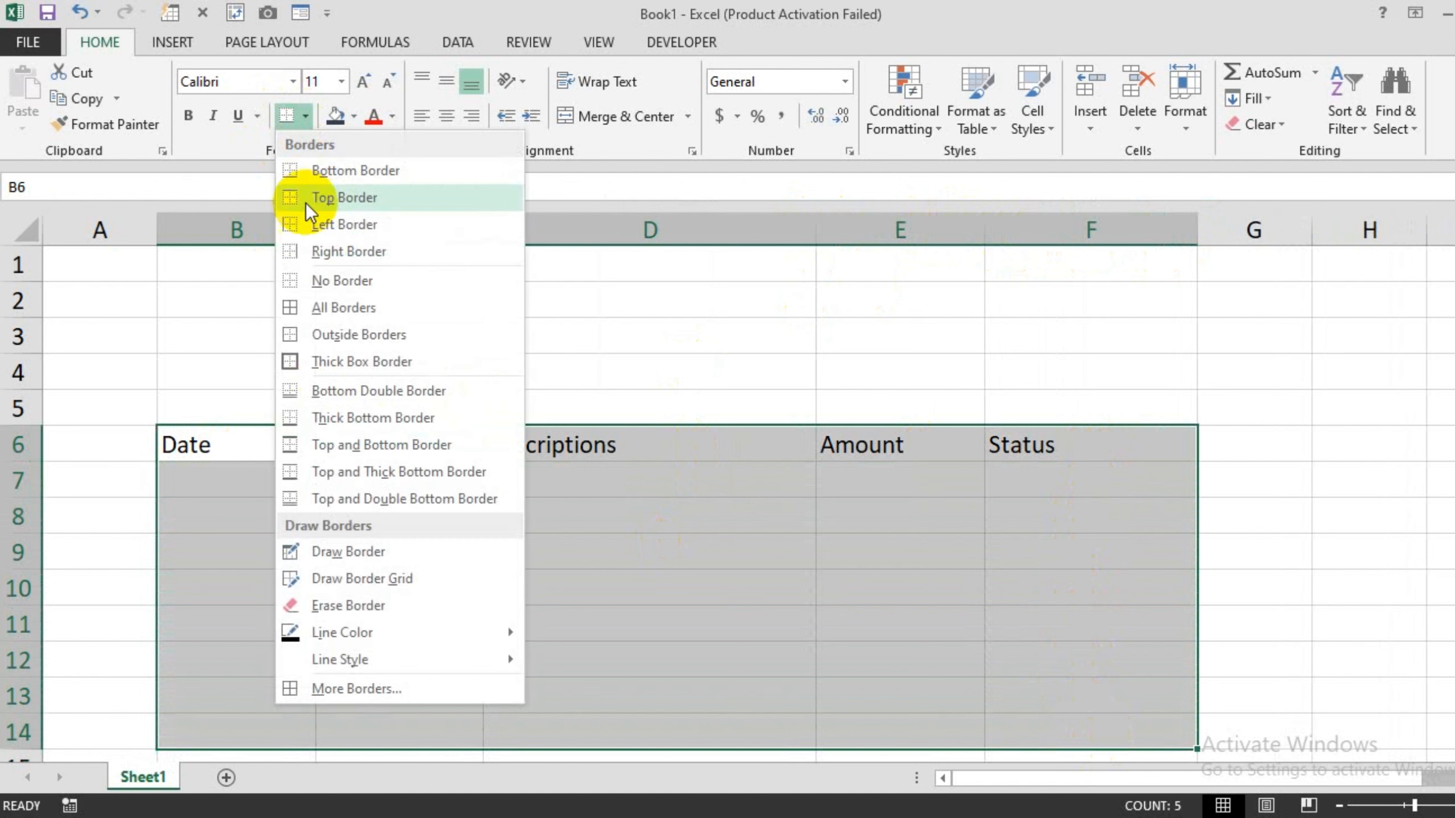
left_click(337, 300)
left_click_drag(246, 436, 1029, 465)
left_click(951, 550)
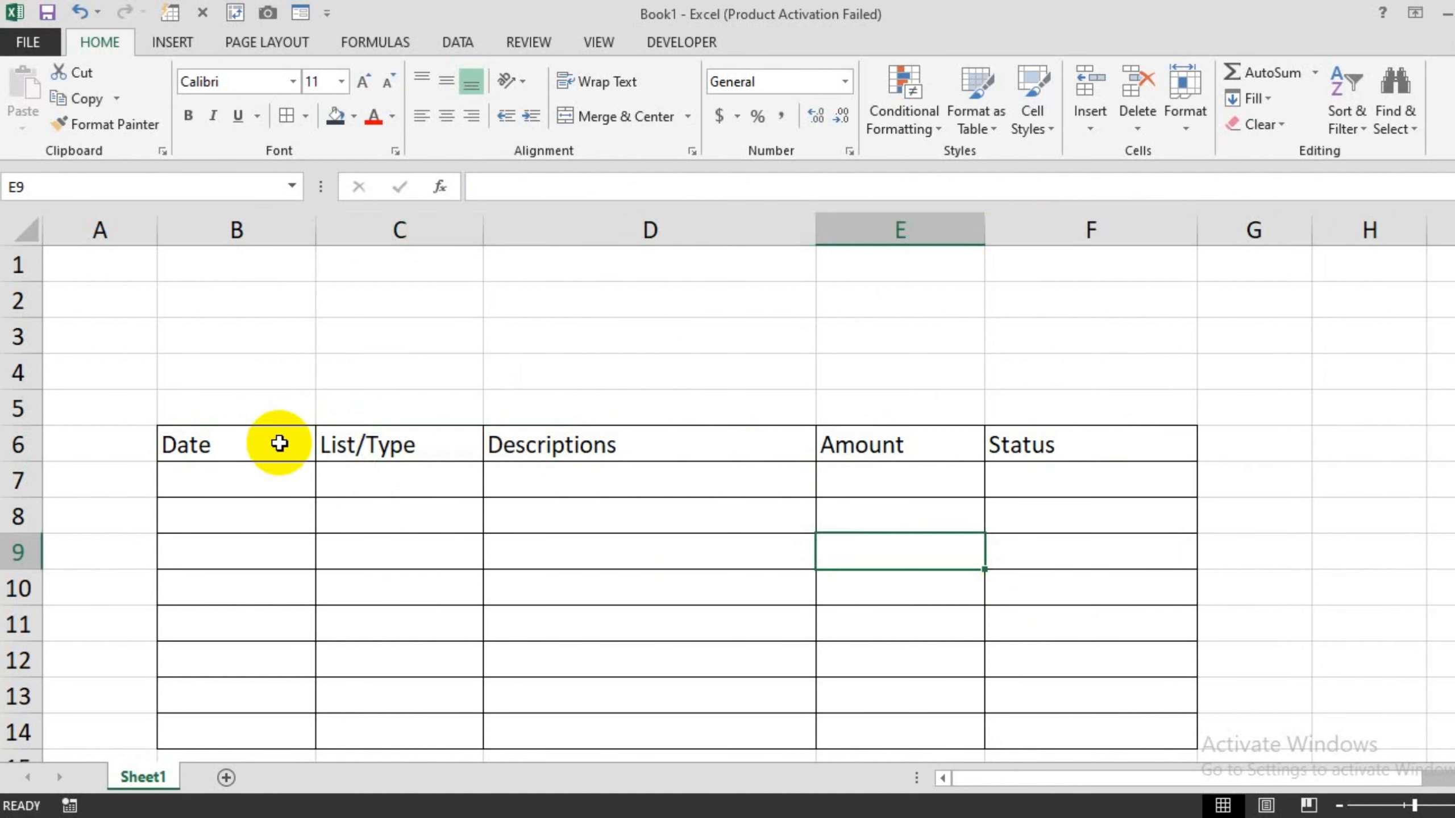
- Make the header row B6:F6 bold
left_click_drag(282, 452, 1066, 441)
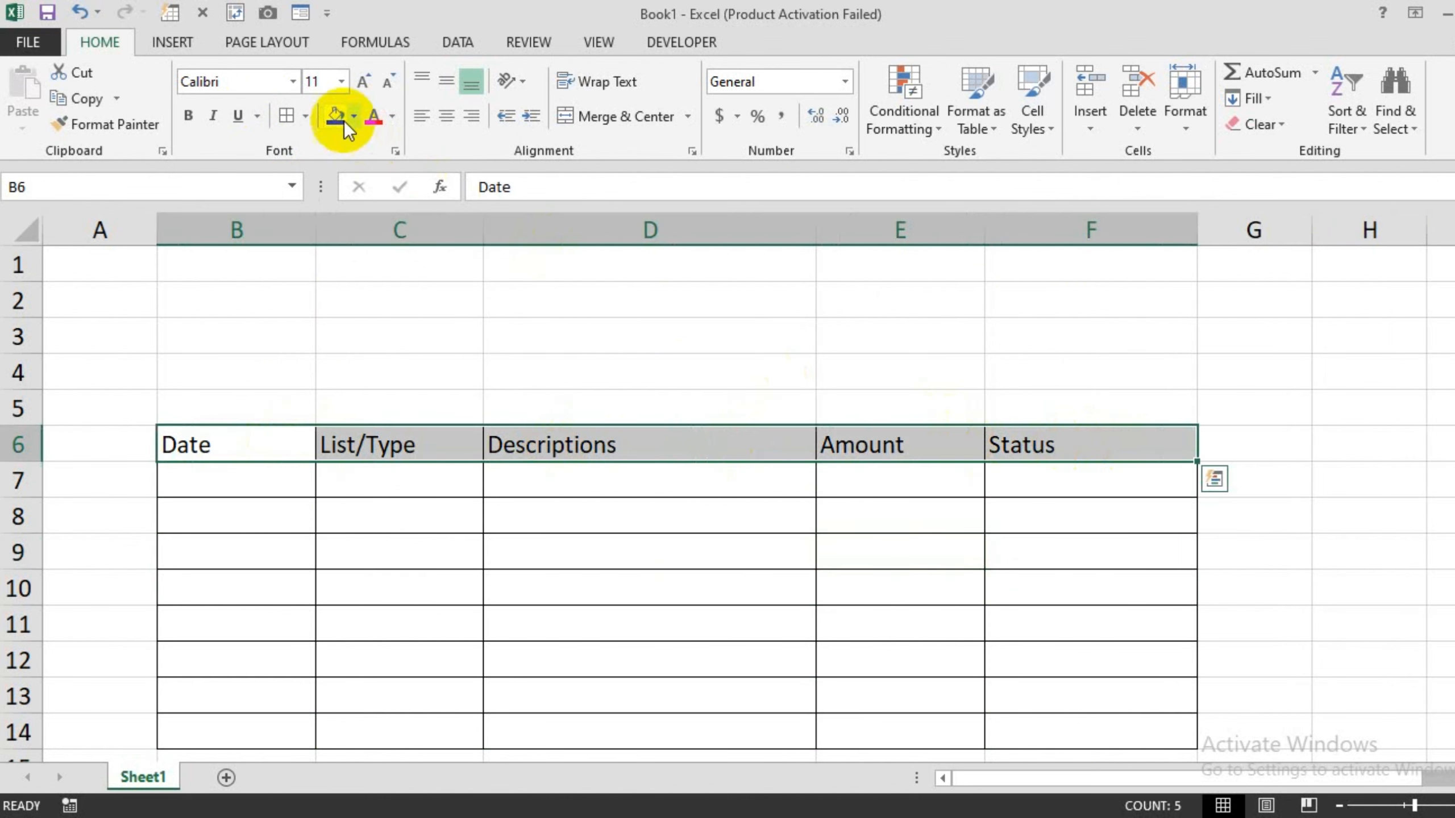
left_click(191, 117)
left_click(572, 585)
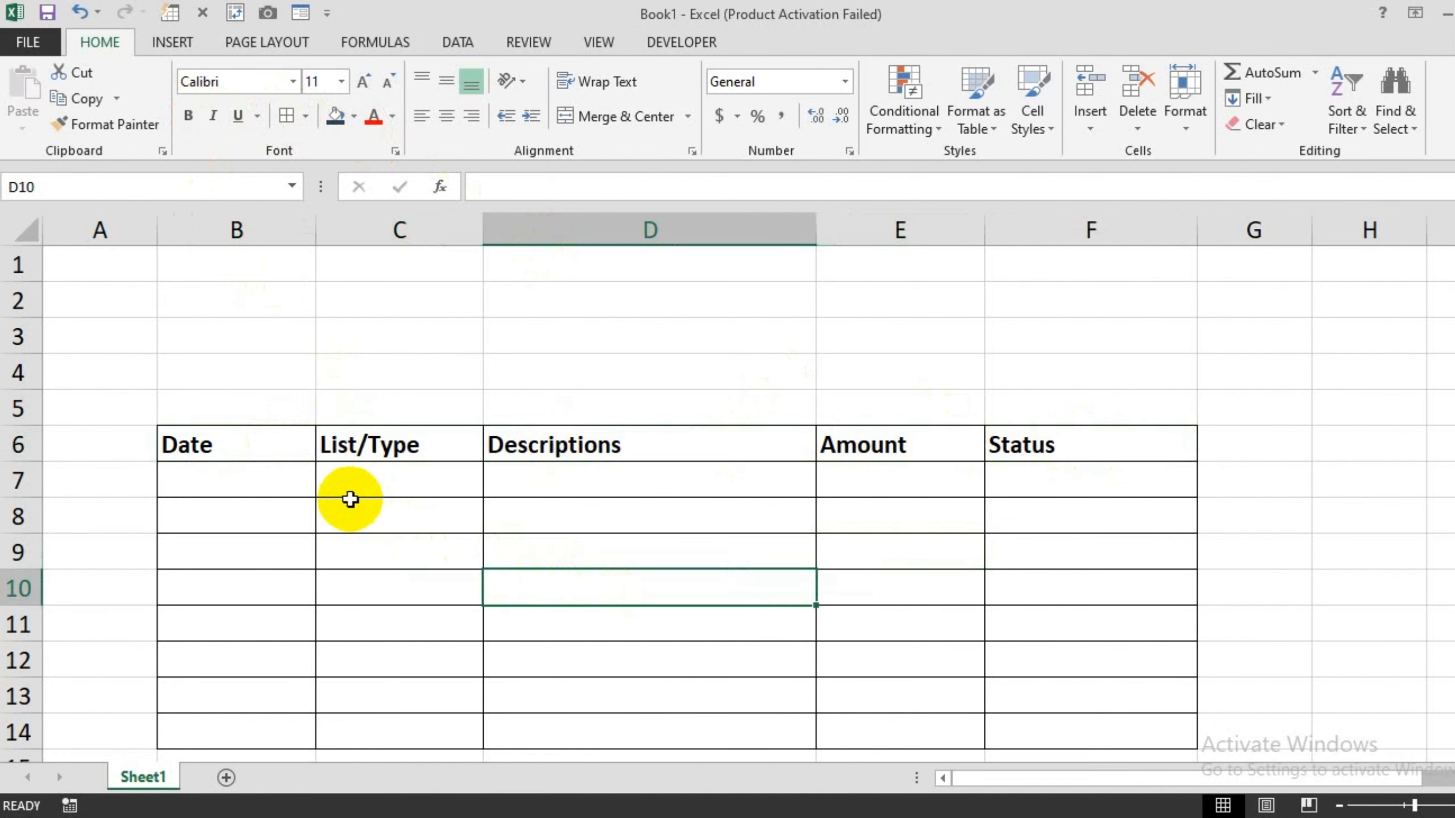
- Convert the range B6:F14 into a table that uses its first row as headers
left_click_drag(269, 450, 1129, 738)
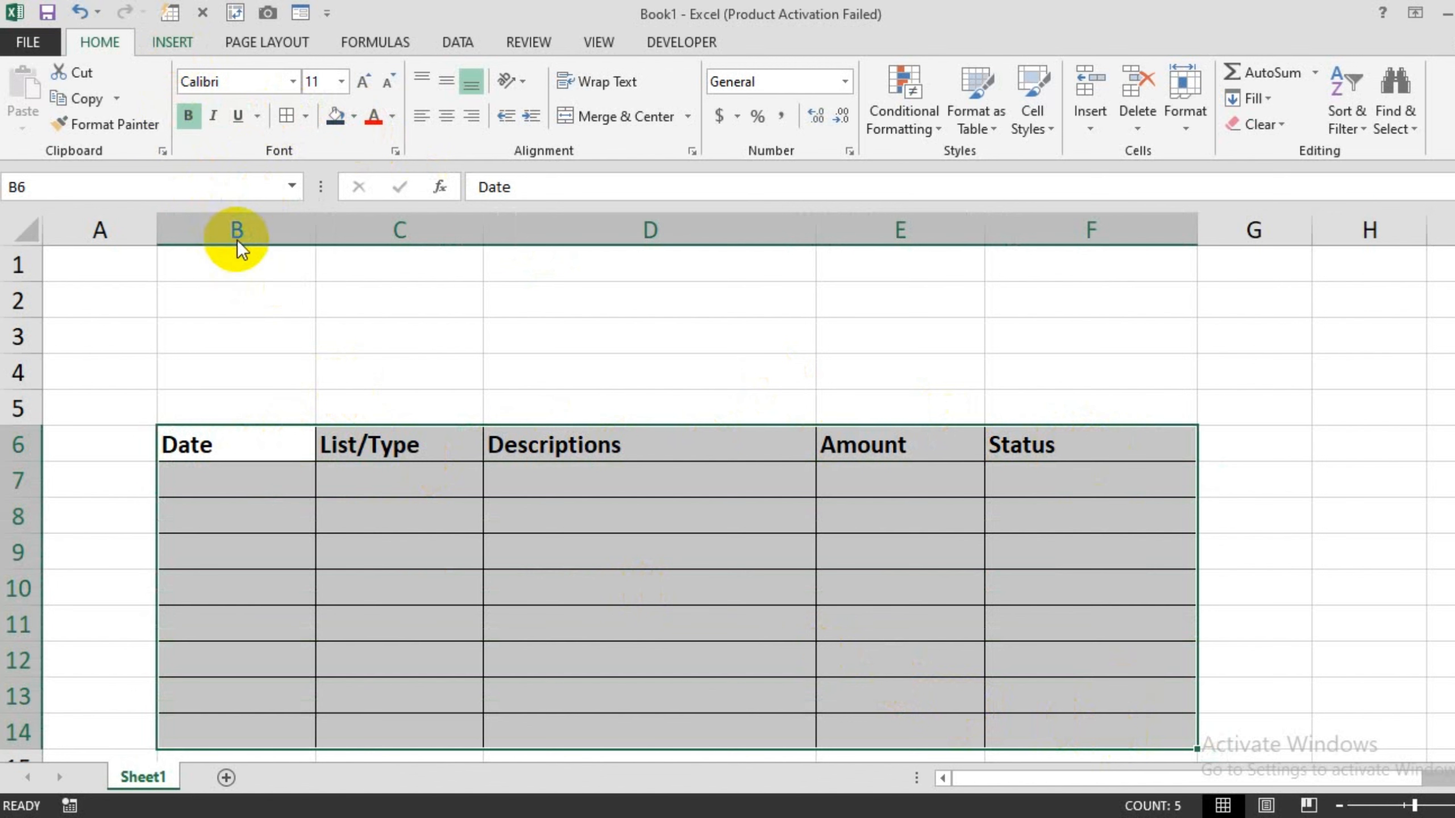
left_click(172, 42)
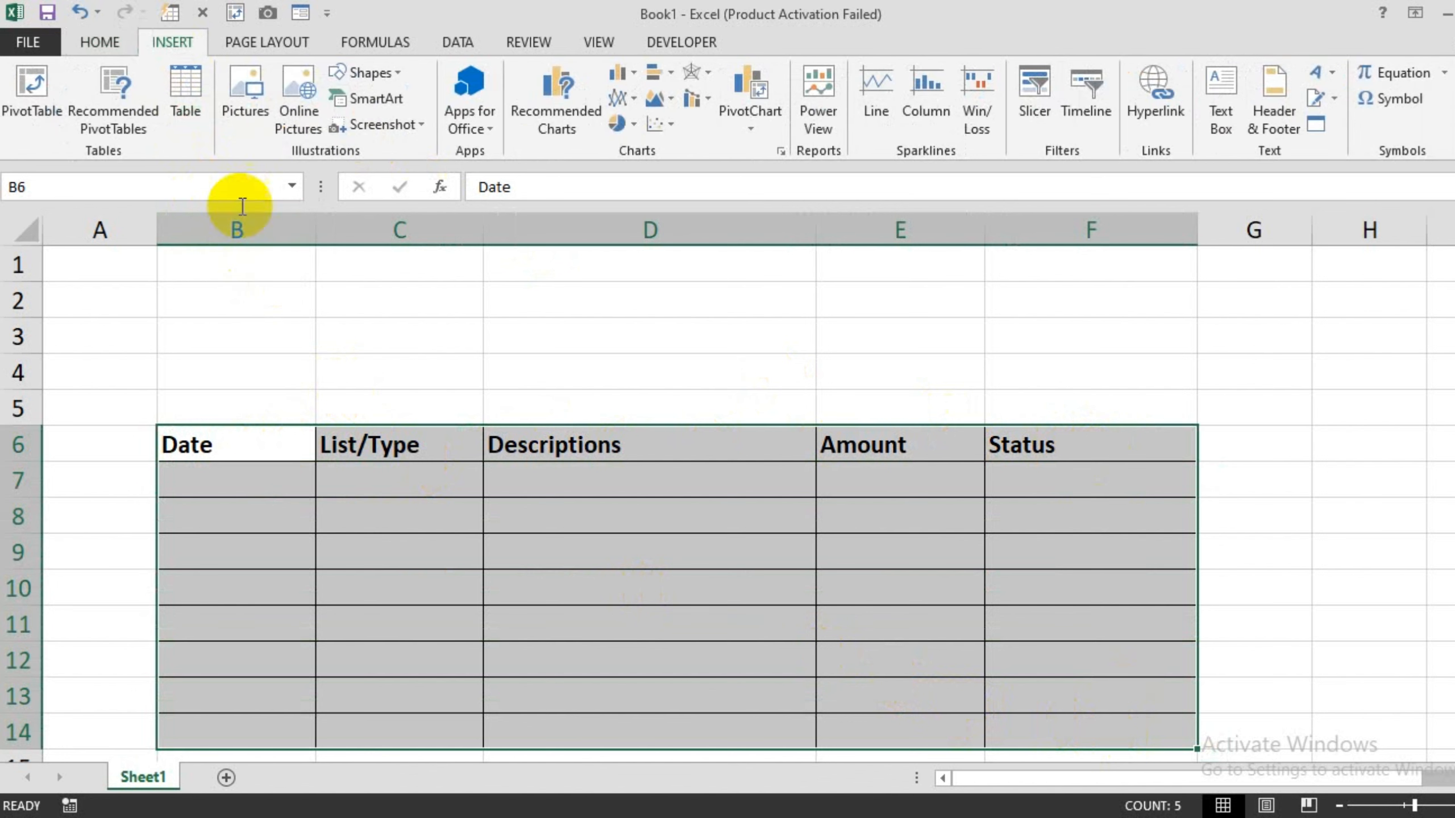
left_click(188, 109)
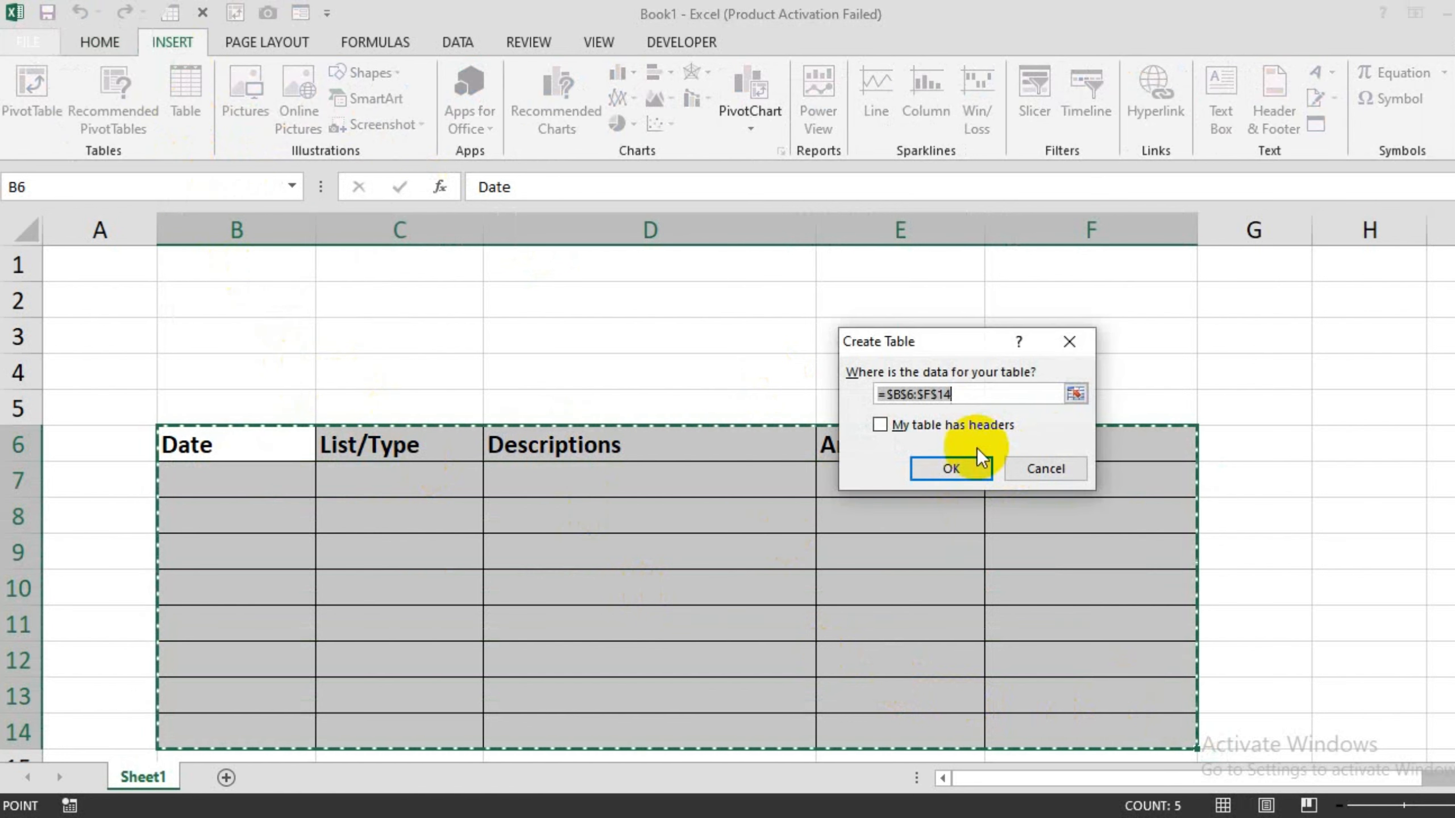
left_click(909, 423)
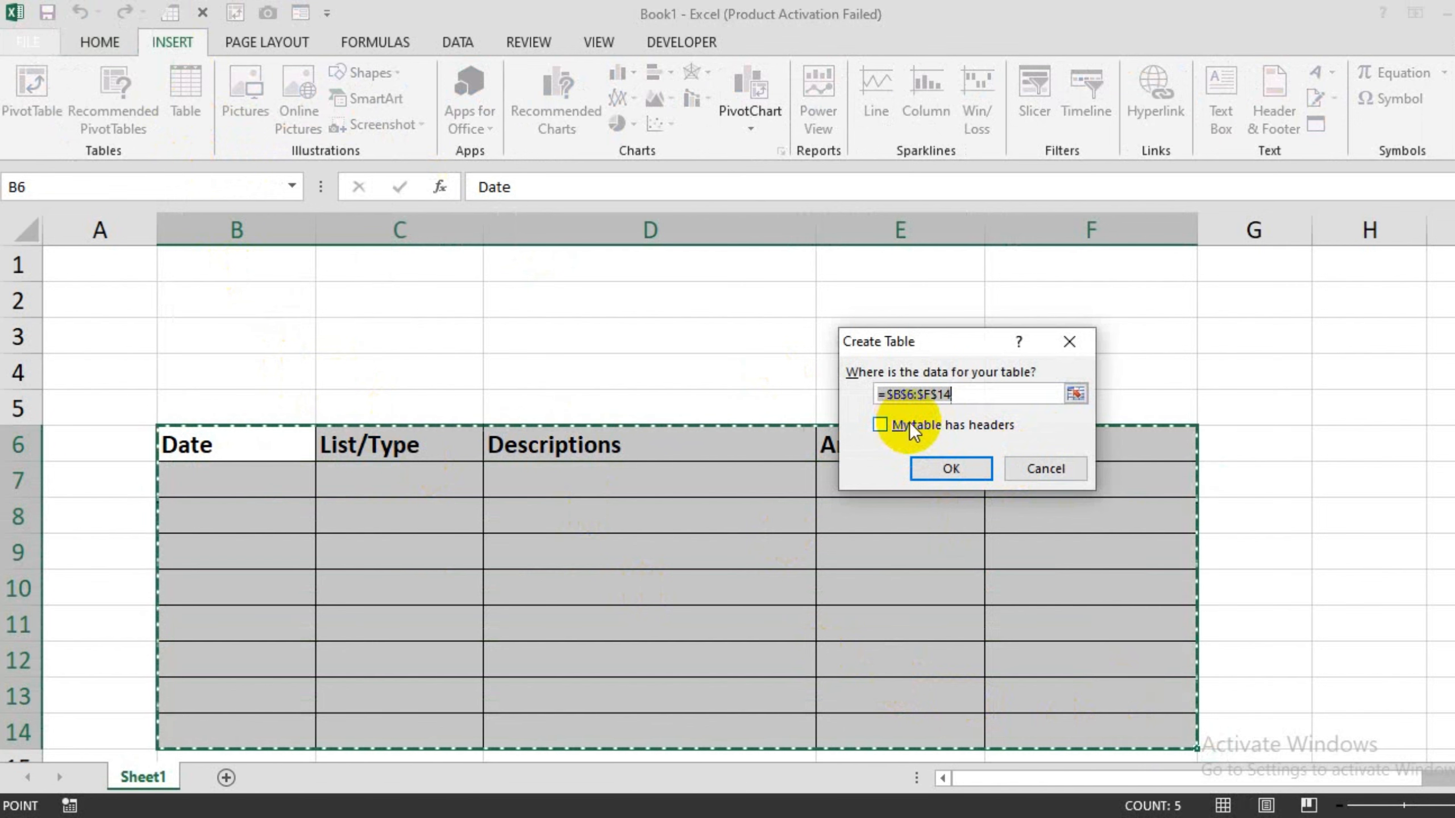
left_click(956, 465)
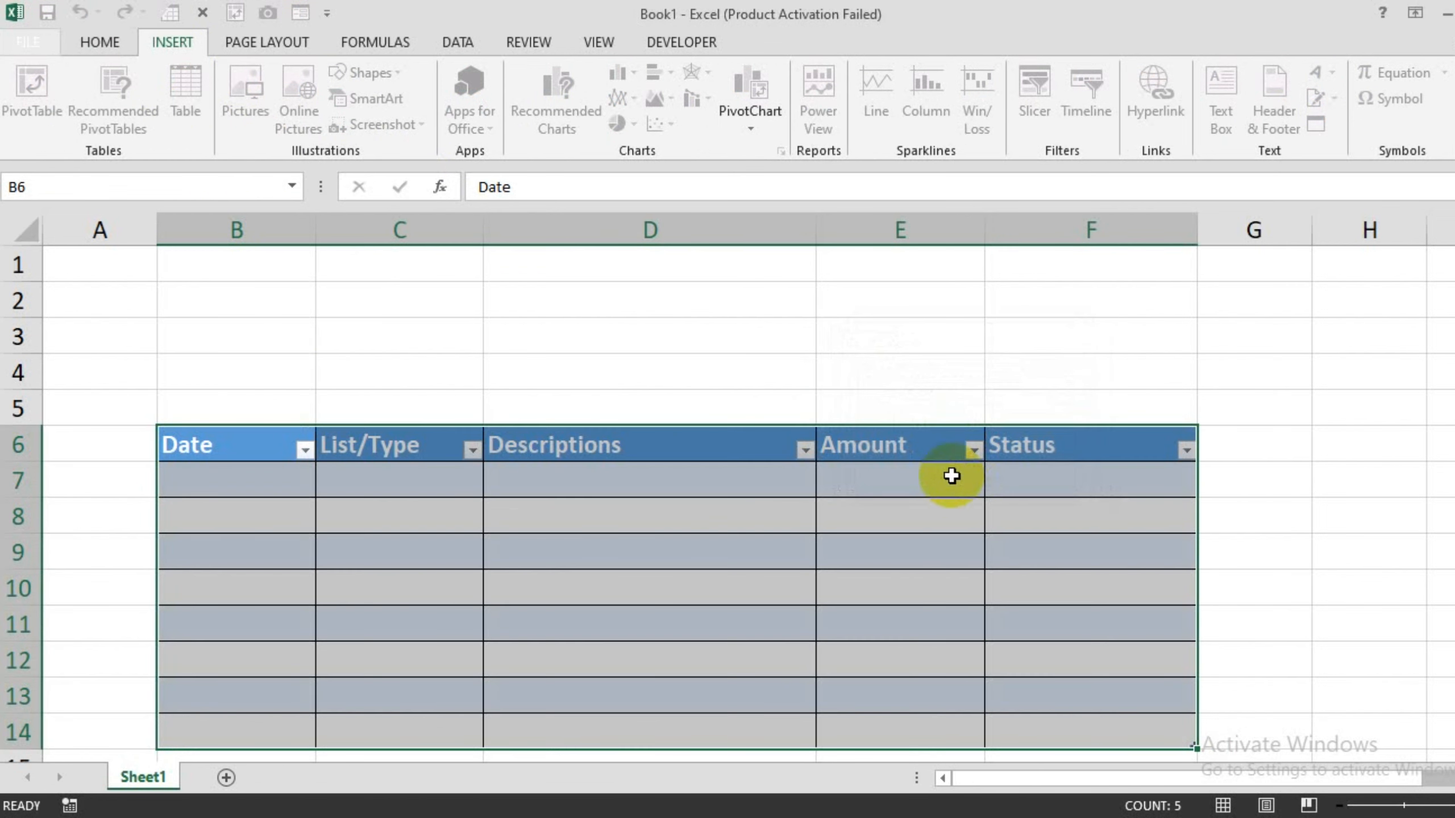
left_click(530, 588)
- Apply the medium table style with a black header, grey banded rows and grid lines to the table
left_click_drag(224, 453, 1022, 589)
left_click(960, 624)
left_click(526, 541)
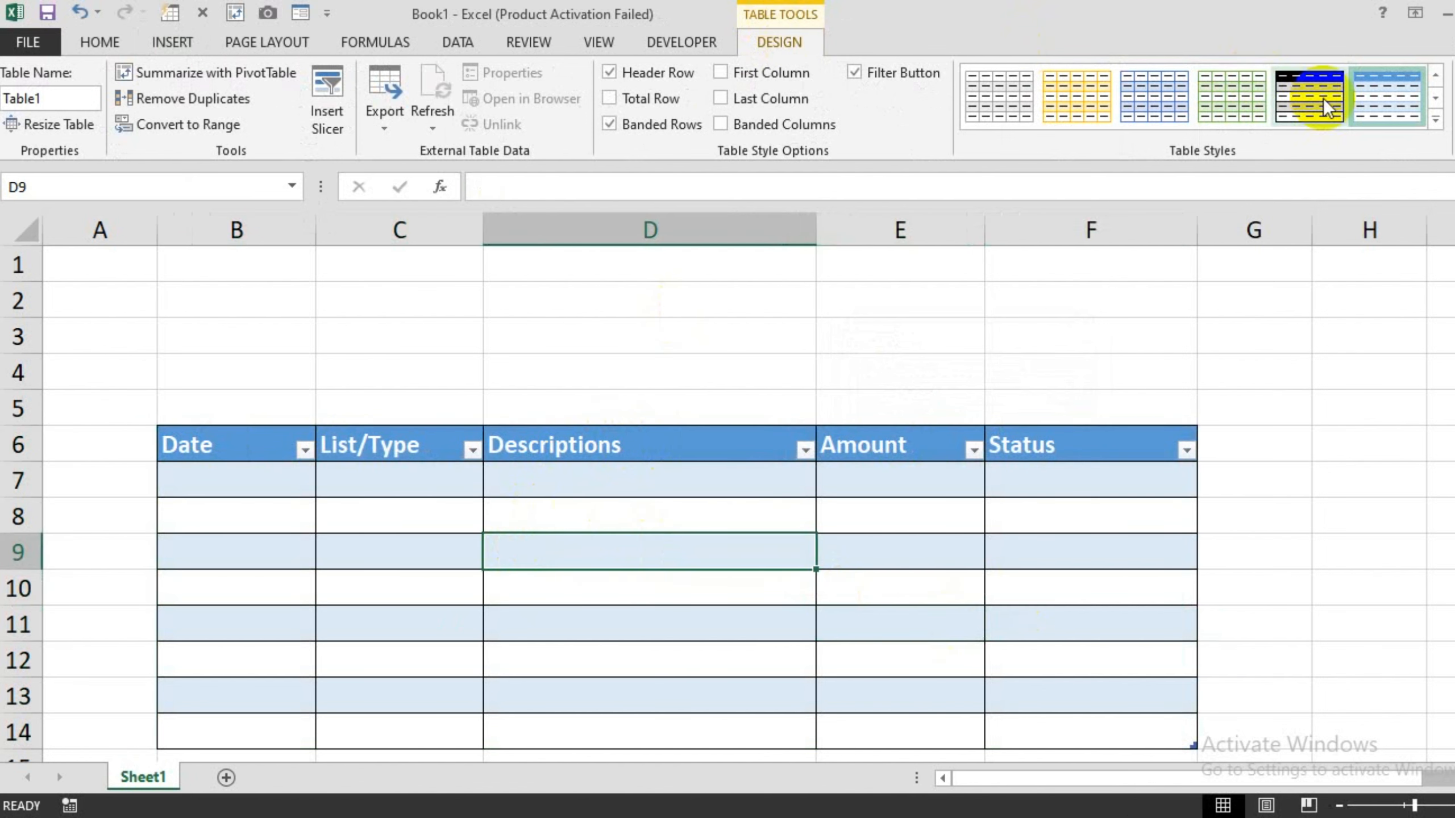
left_click(1436, 120)
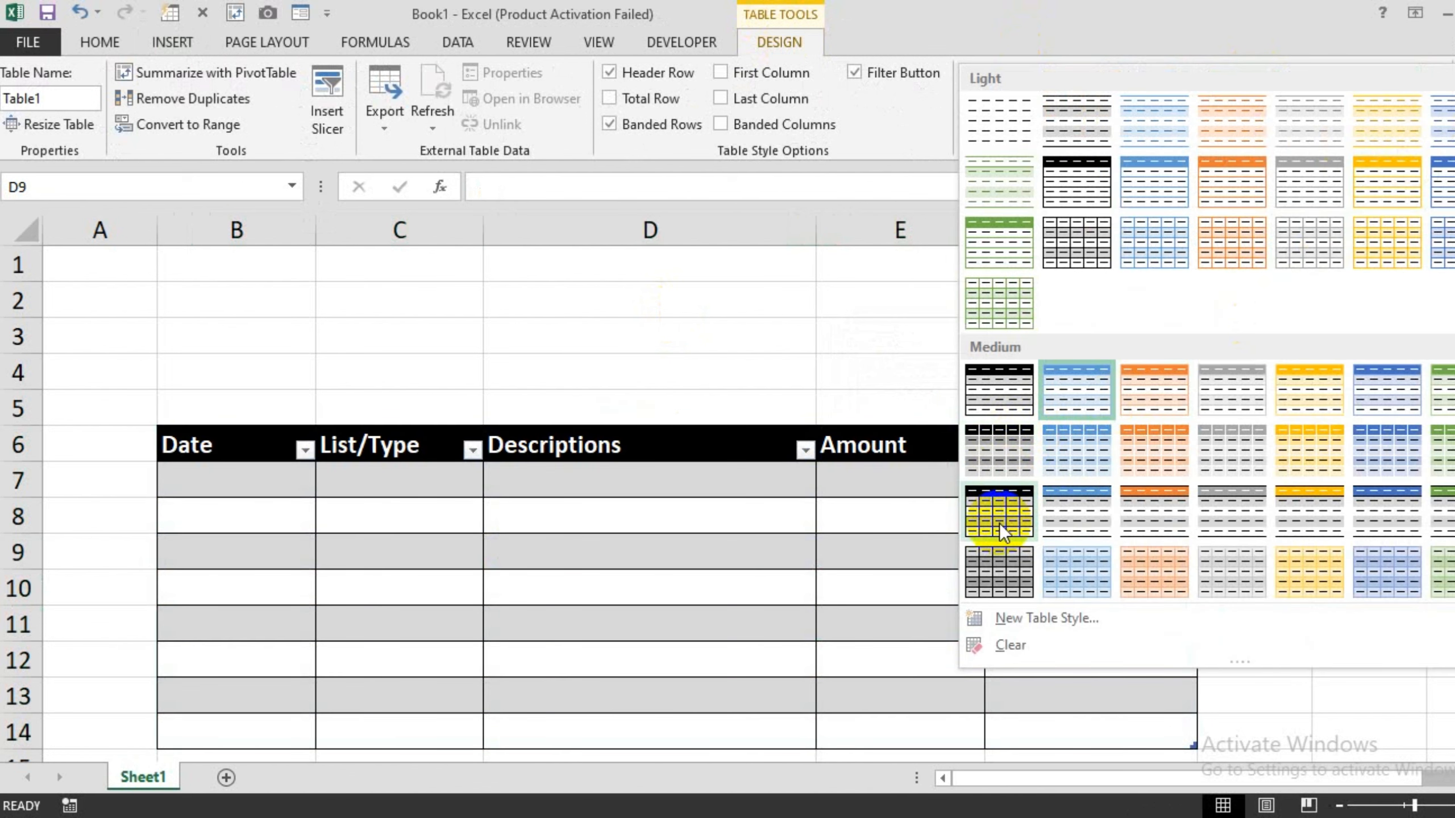
left_click(999, 524)
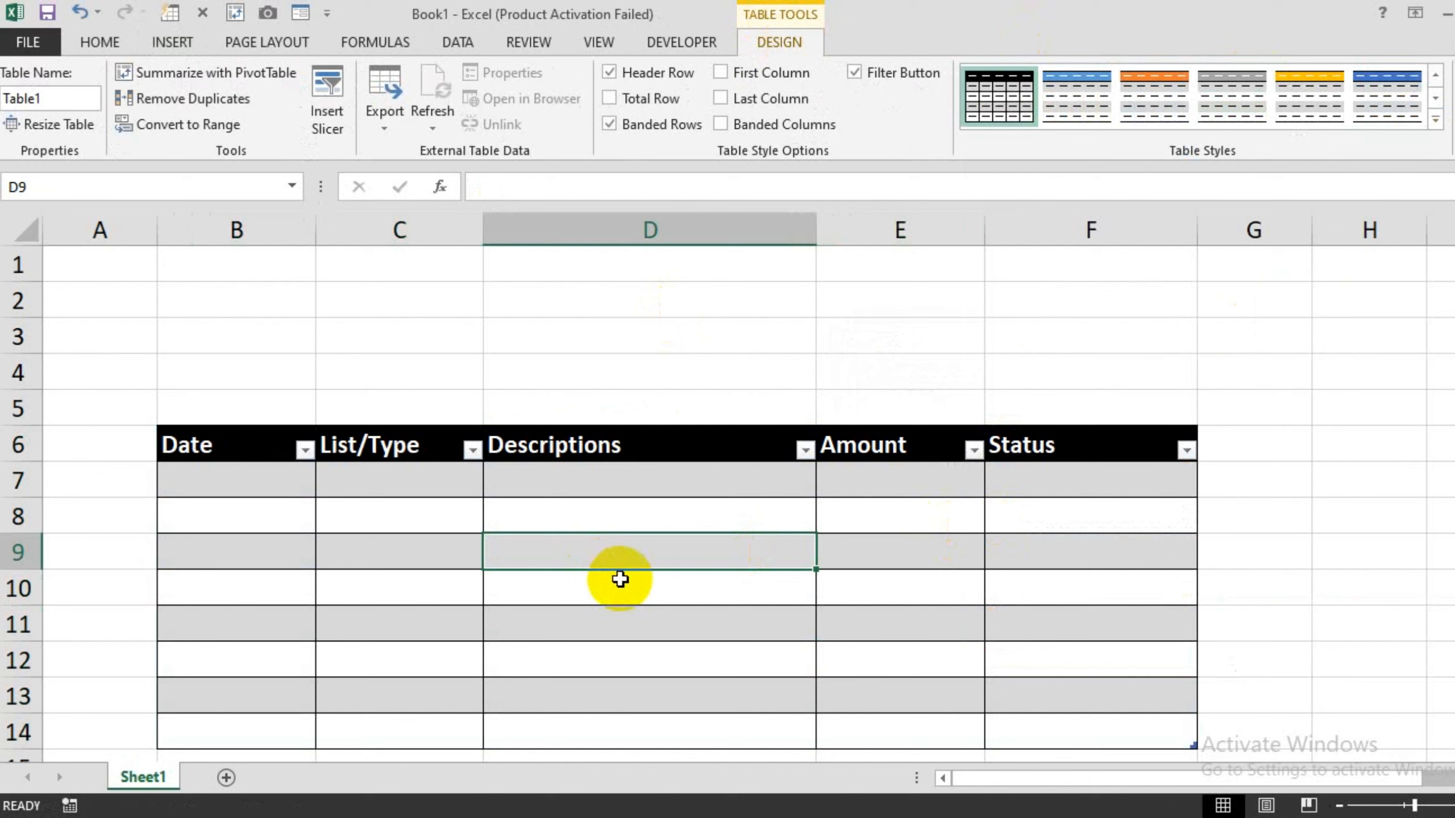
left_click(642, 627)
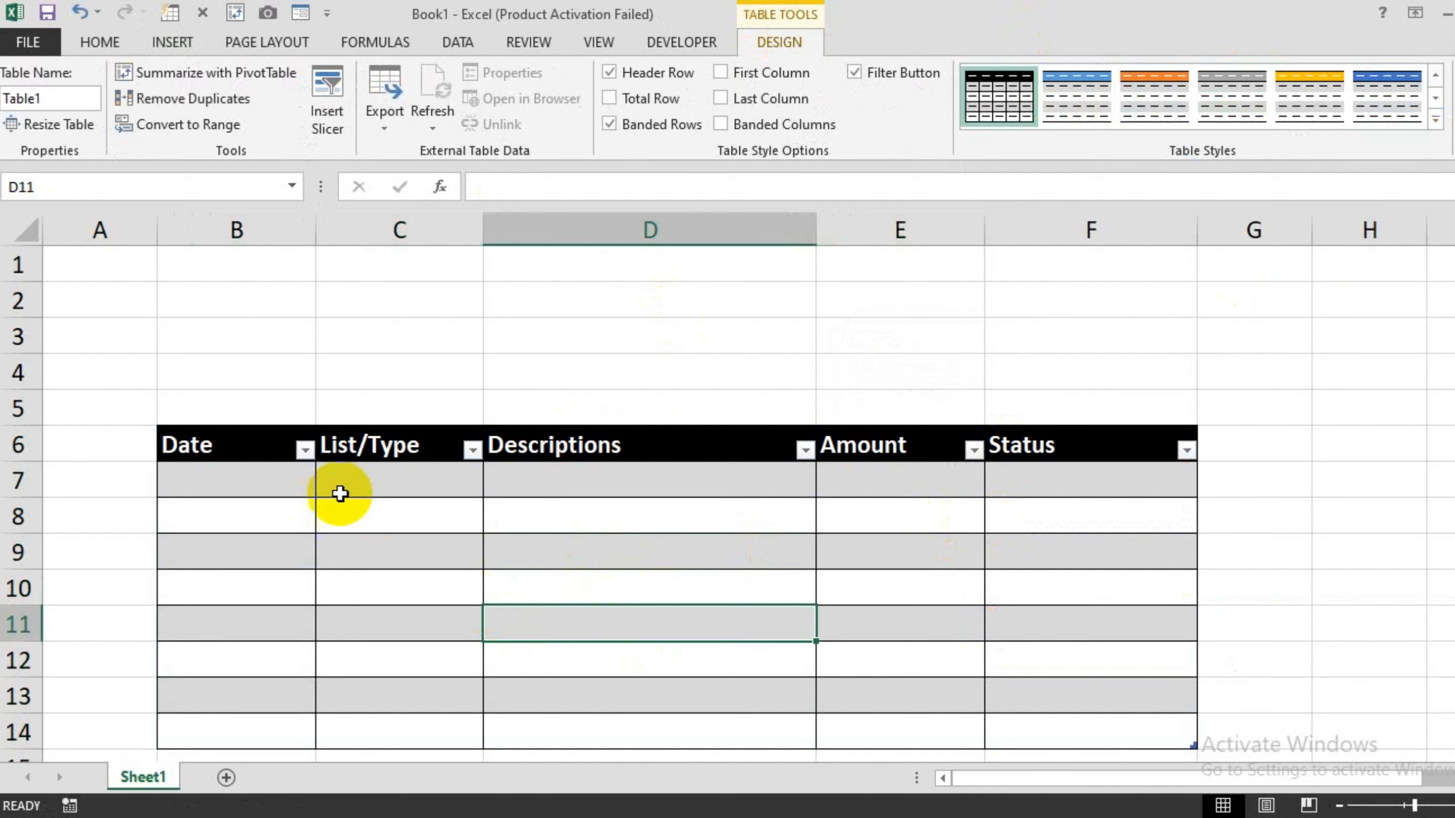
left_click_drag(354, 493, 396, 725)
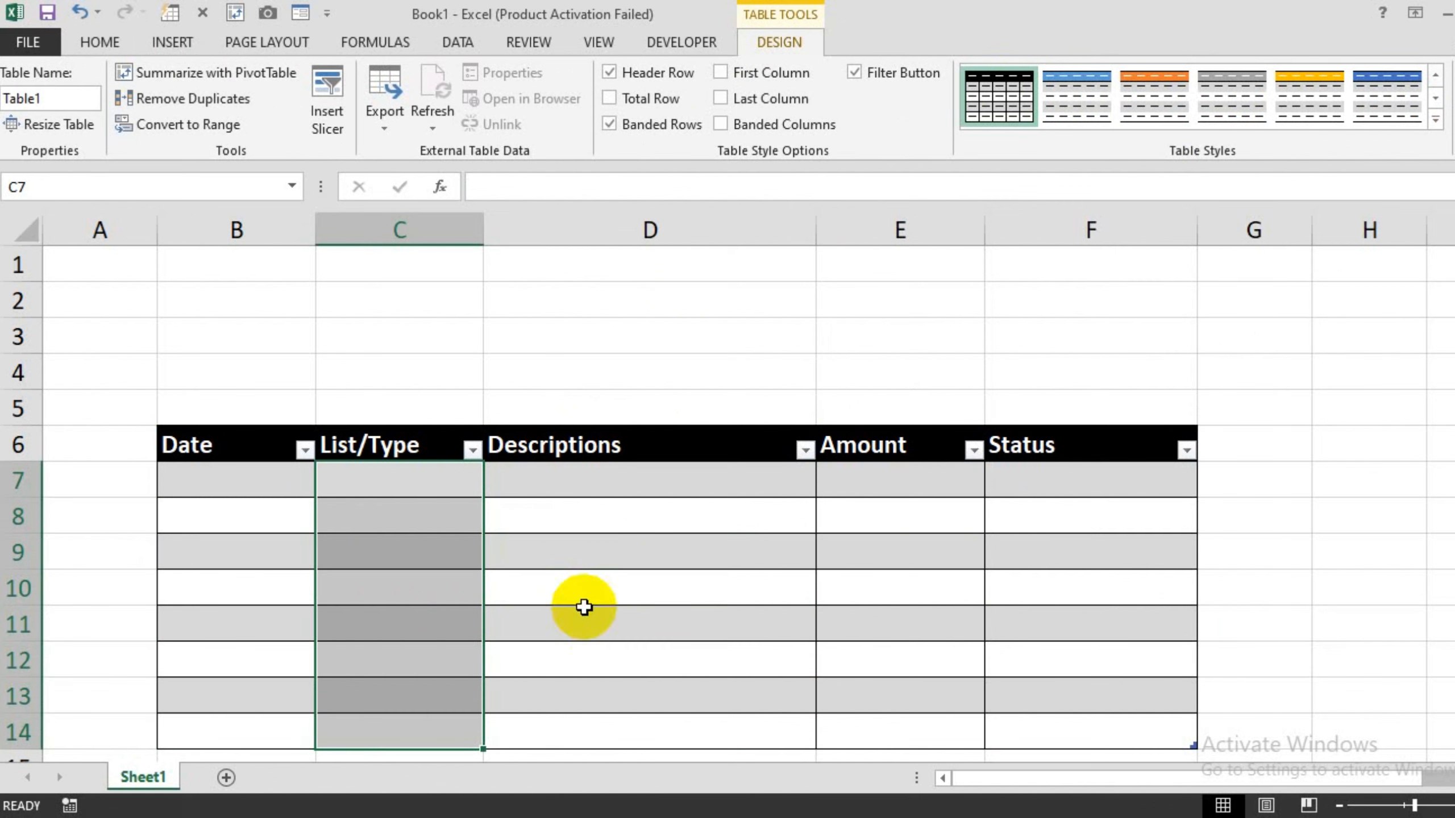
left_click(422, 493)
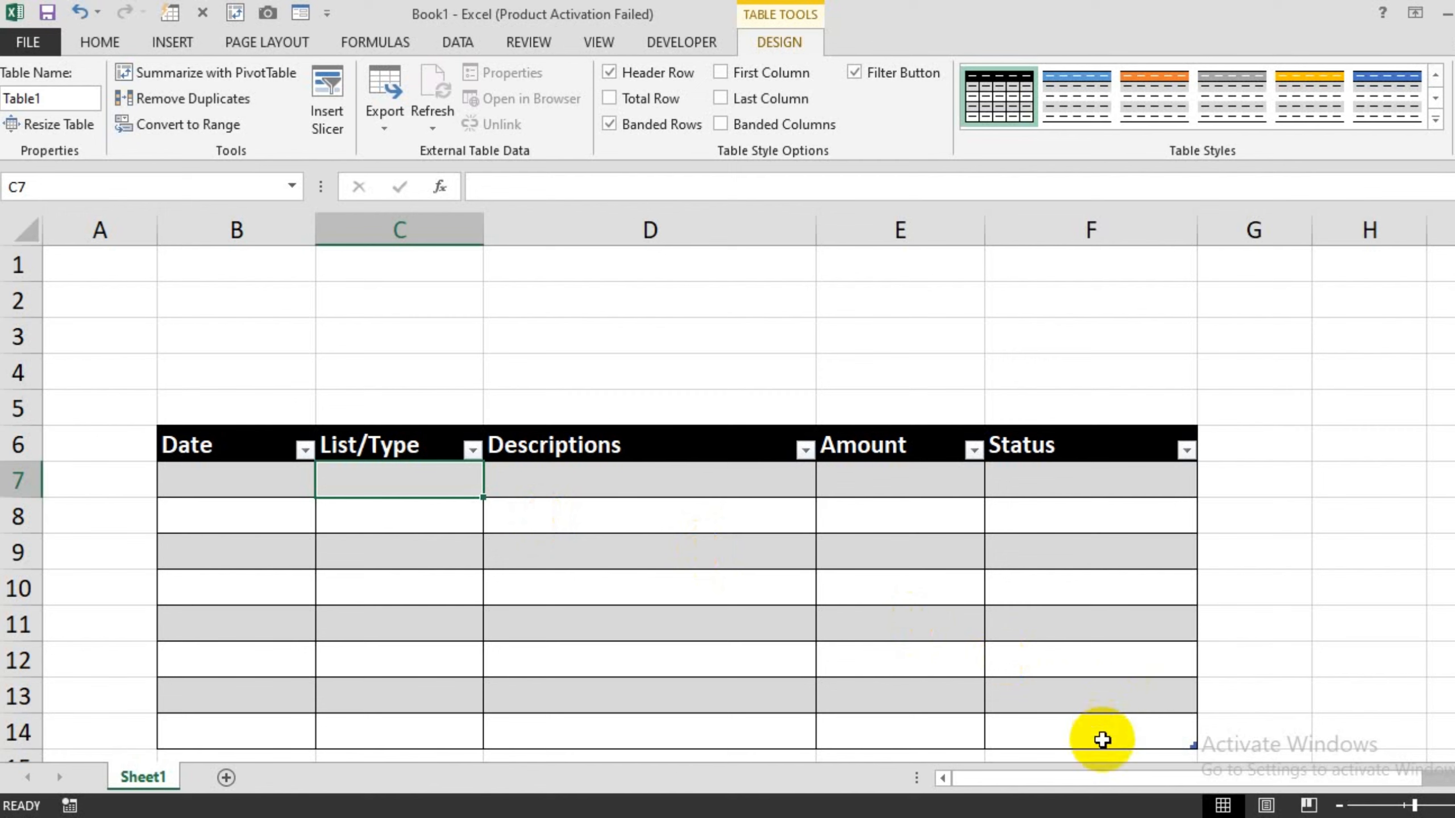
- Enter the list headings Income in J6 and Expense in K6, away from the table
left_click_drag(1107, 776, 1188, 781)
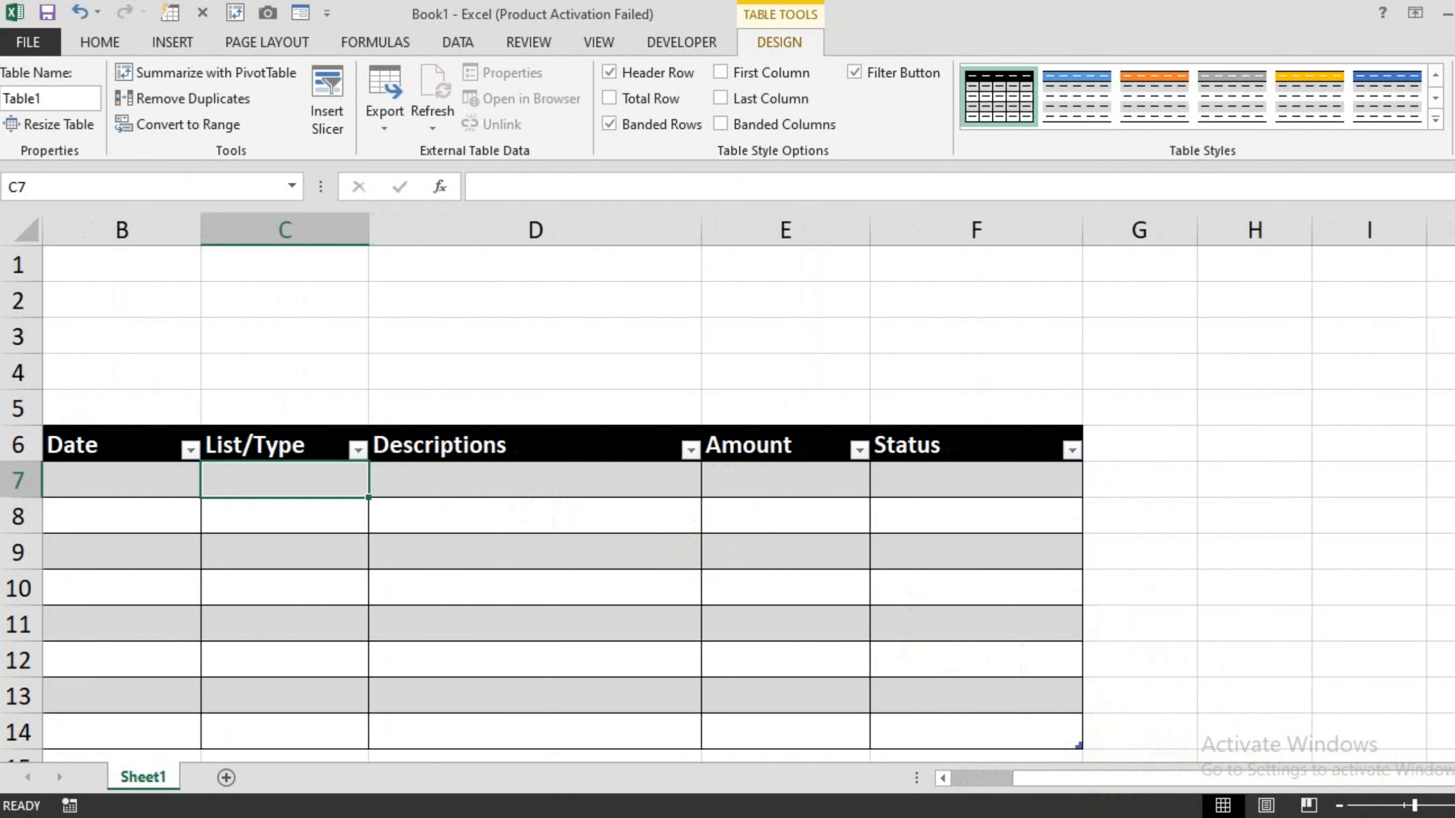
left_click(1451, 778)
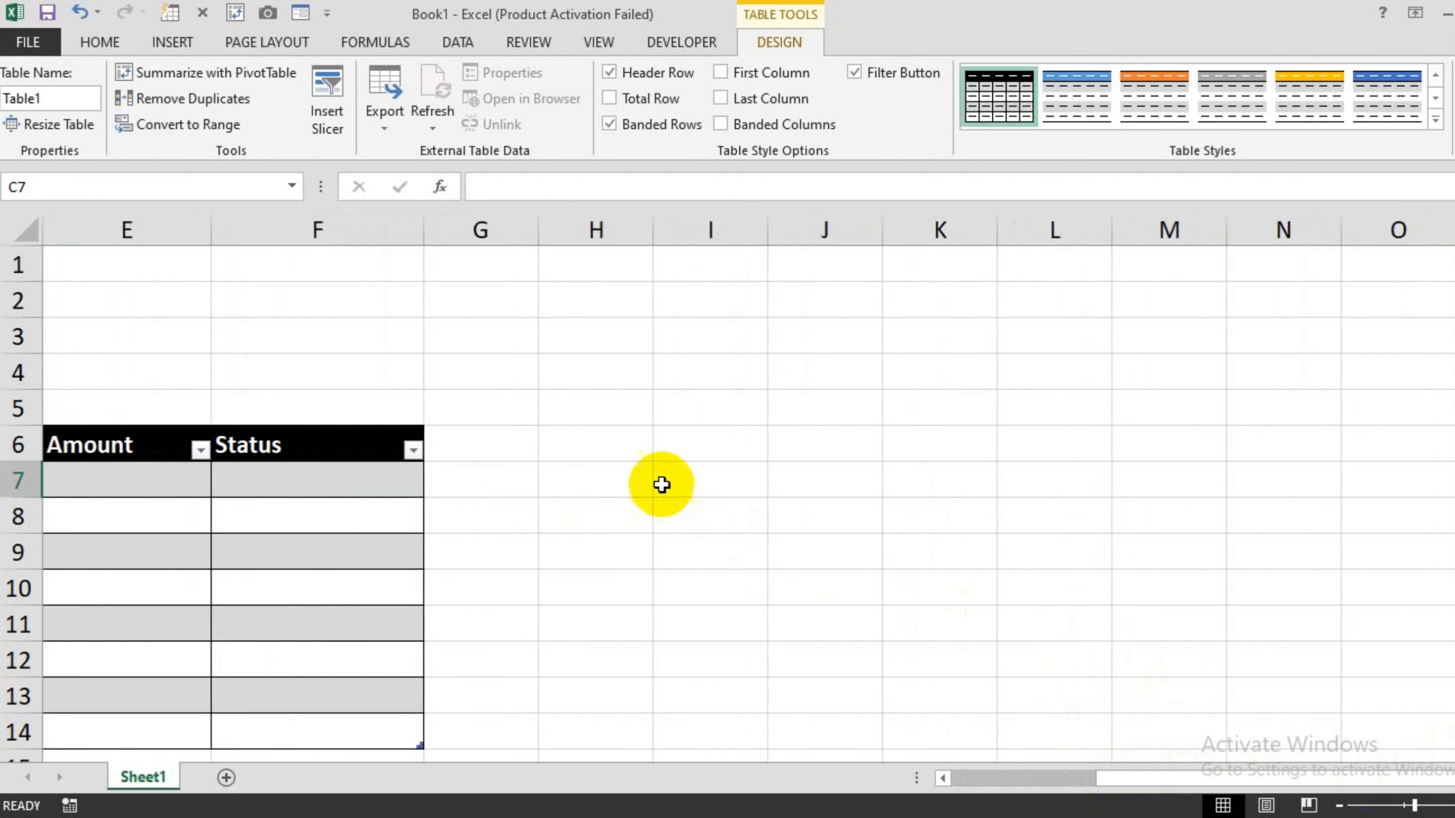
left_click(802, 442)
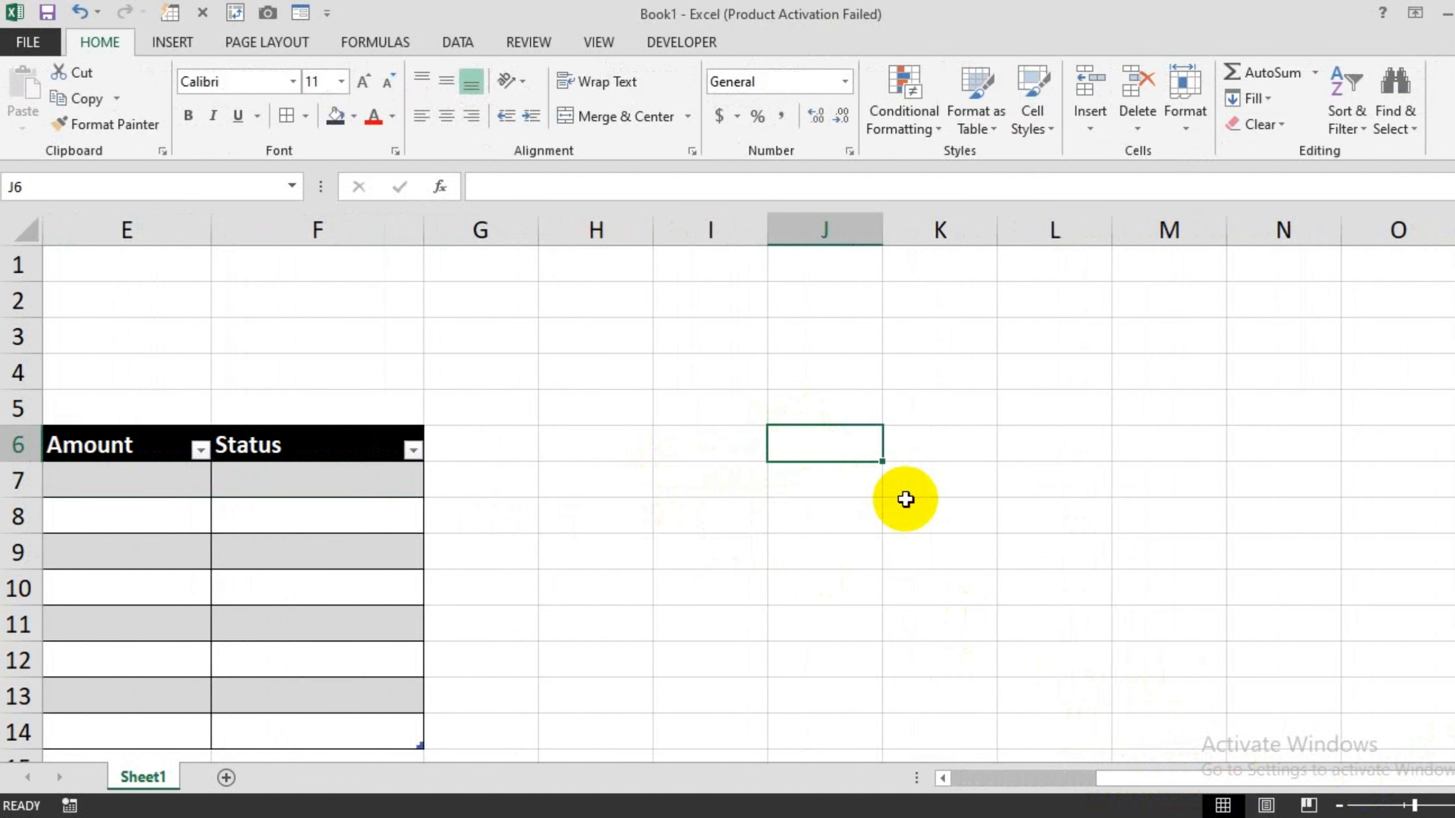
type("l")
type("ncome")
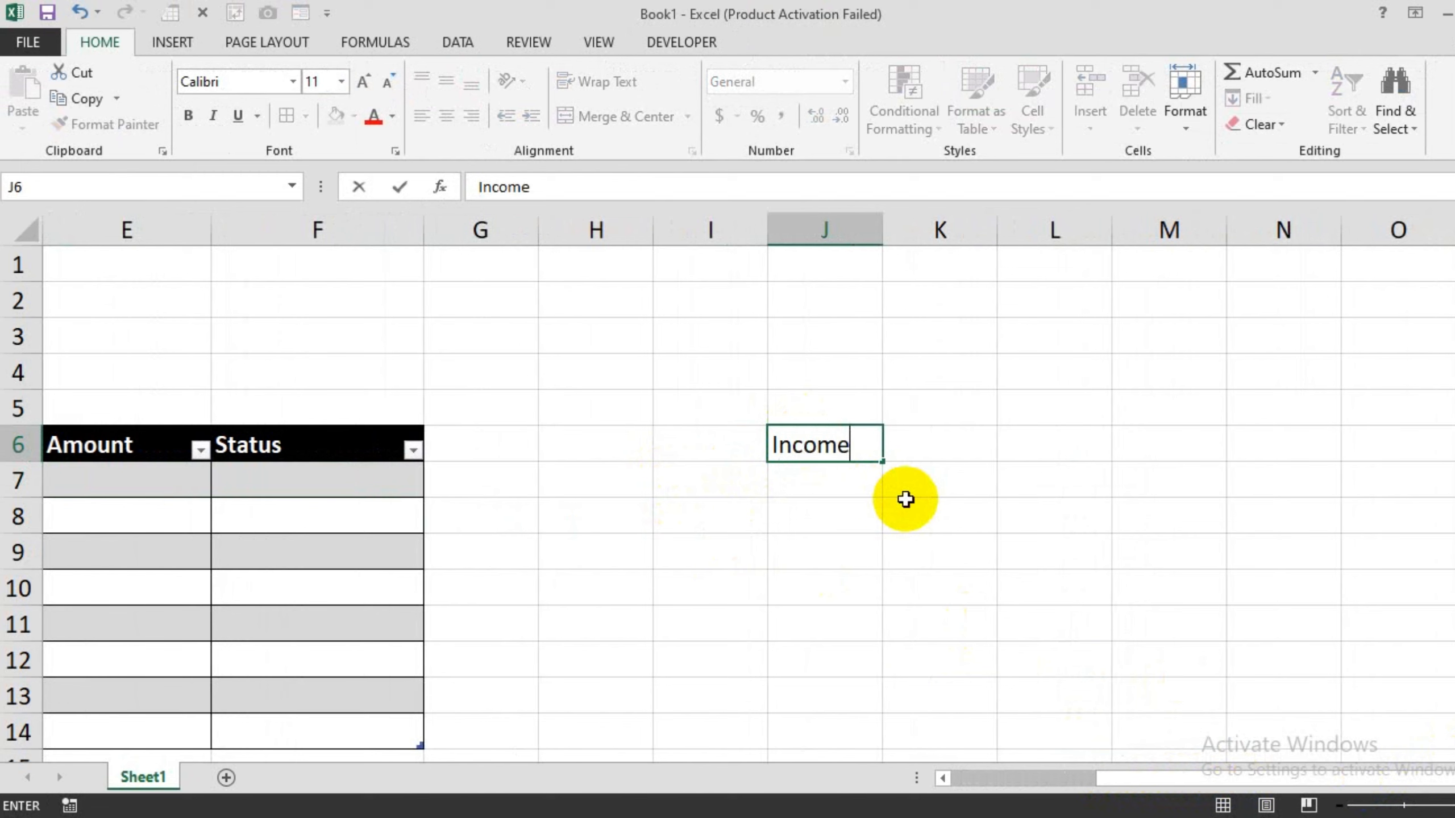
key("Tab")
type("W")
key("BackSpace")
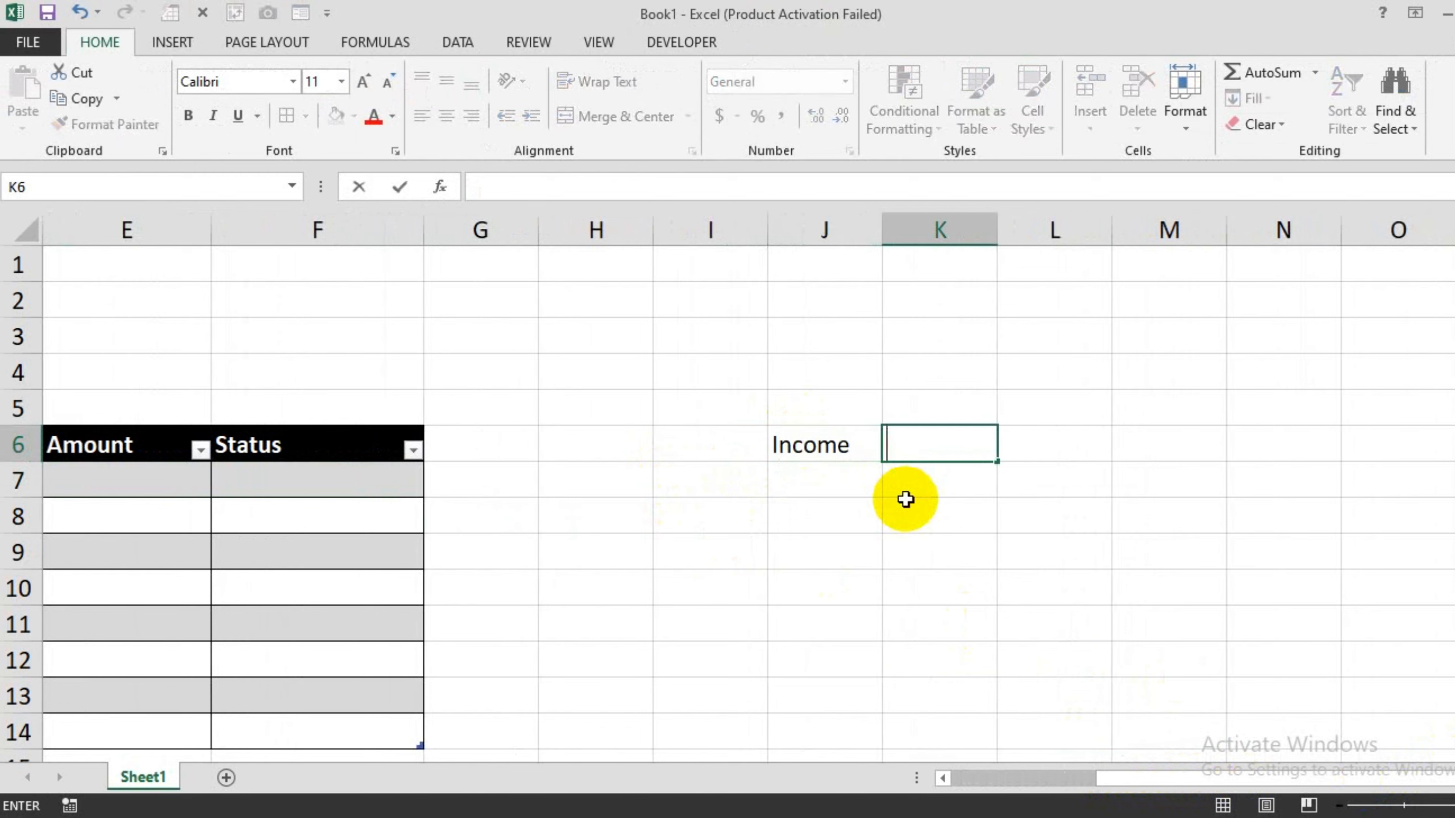
type("Expense")
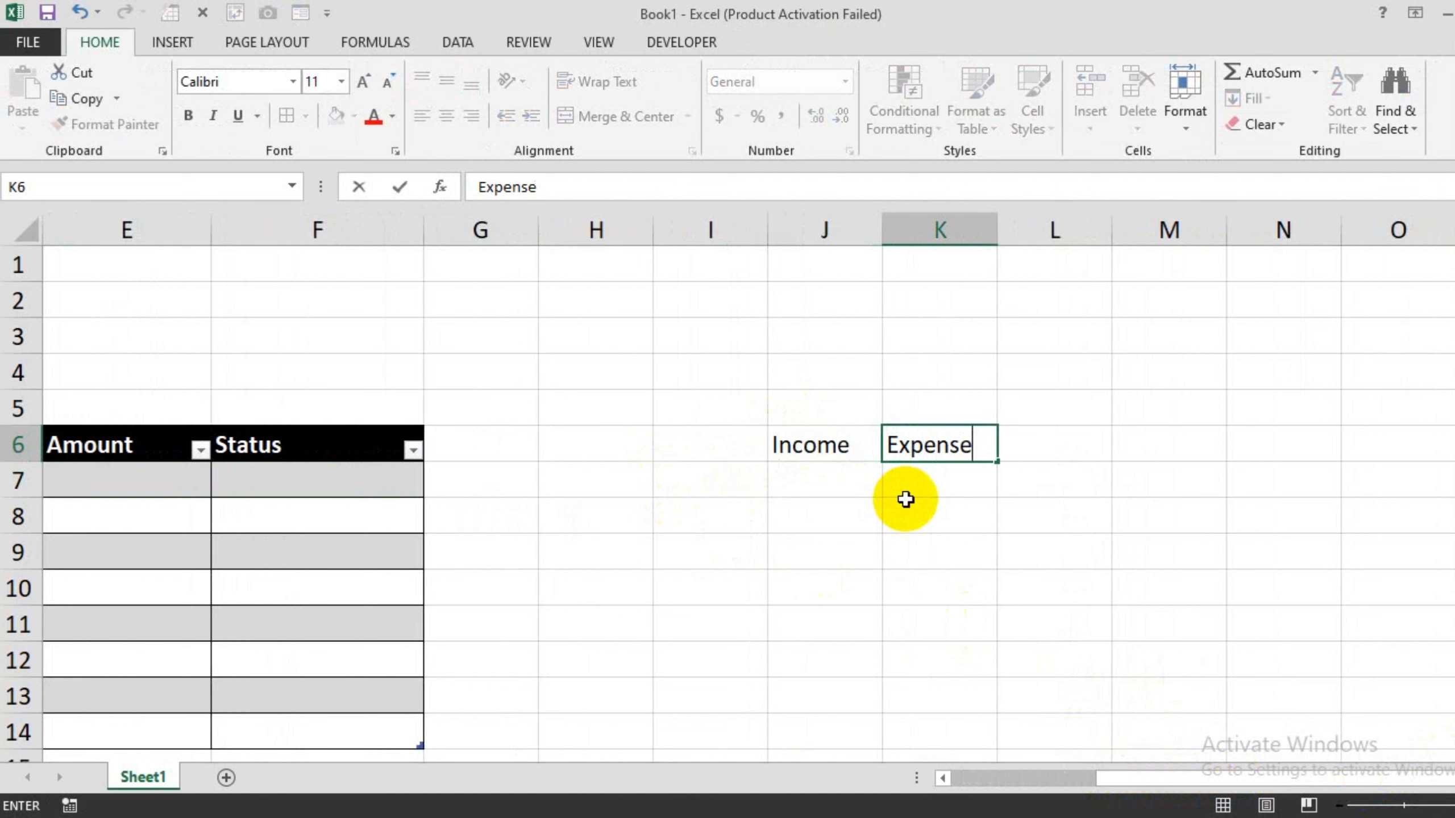
key("Return")
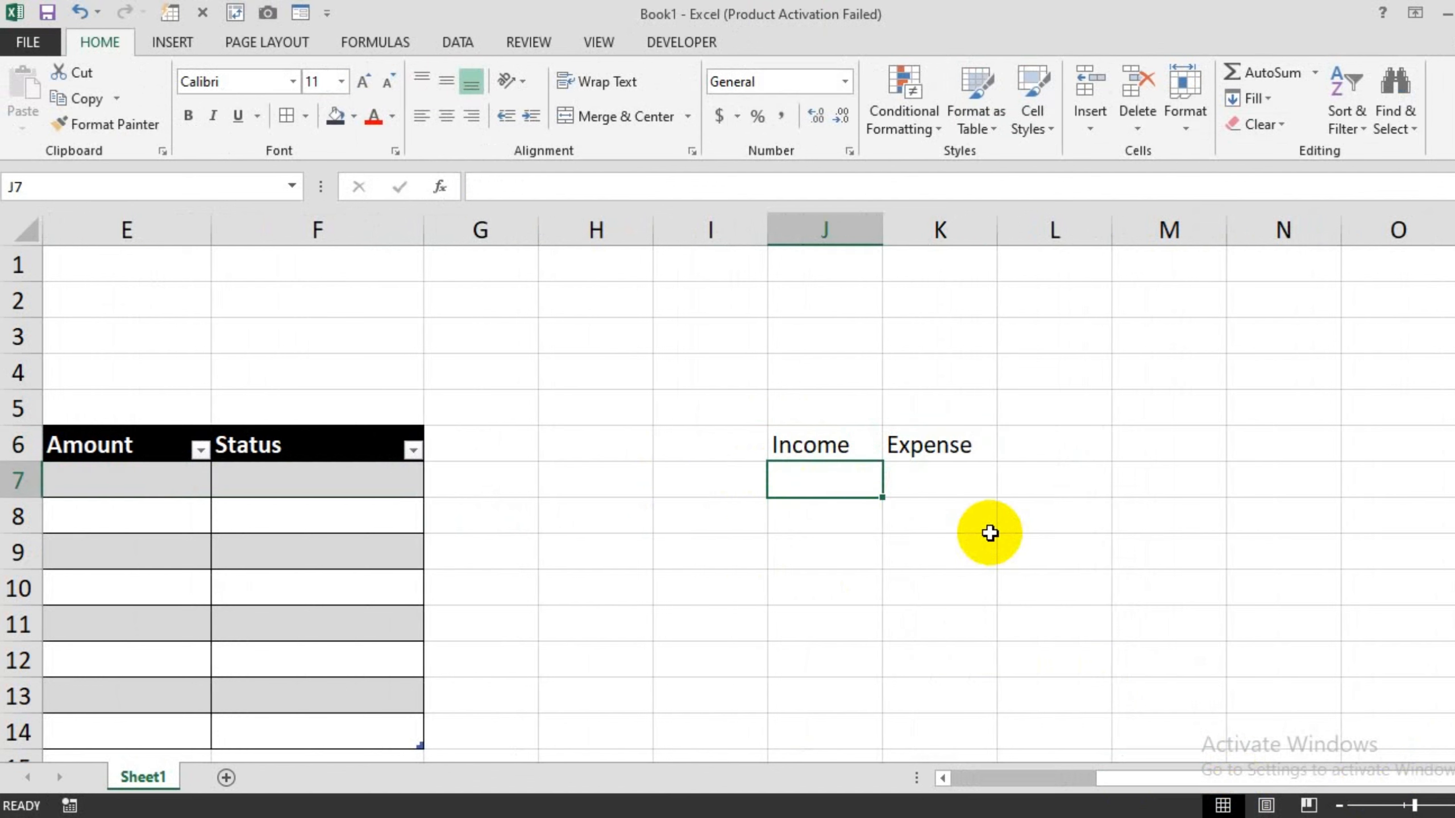
- Enter Salary, Incentives, Bonus, Fuel and Allowence under Income in J7:J11 and widen column J to fit
type("Salary")
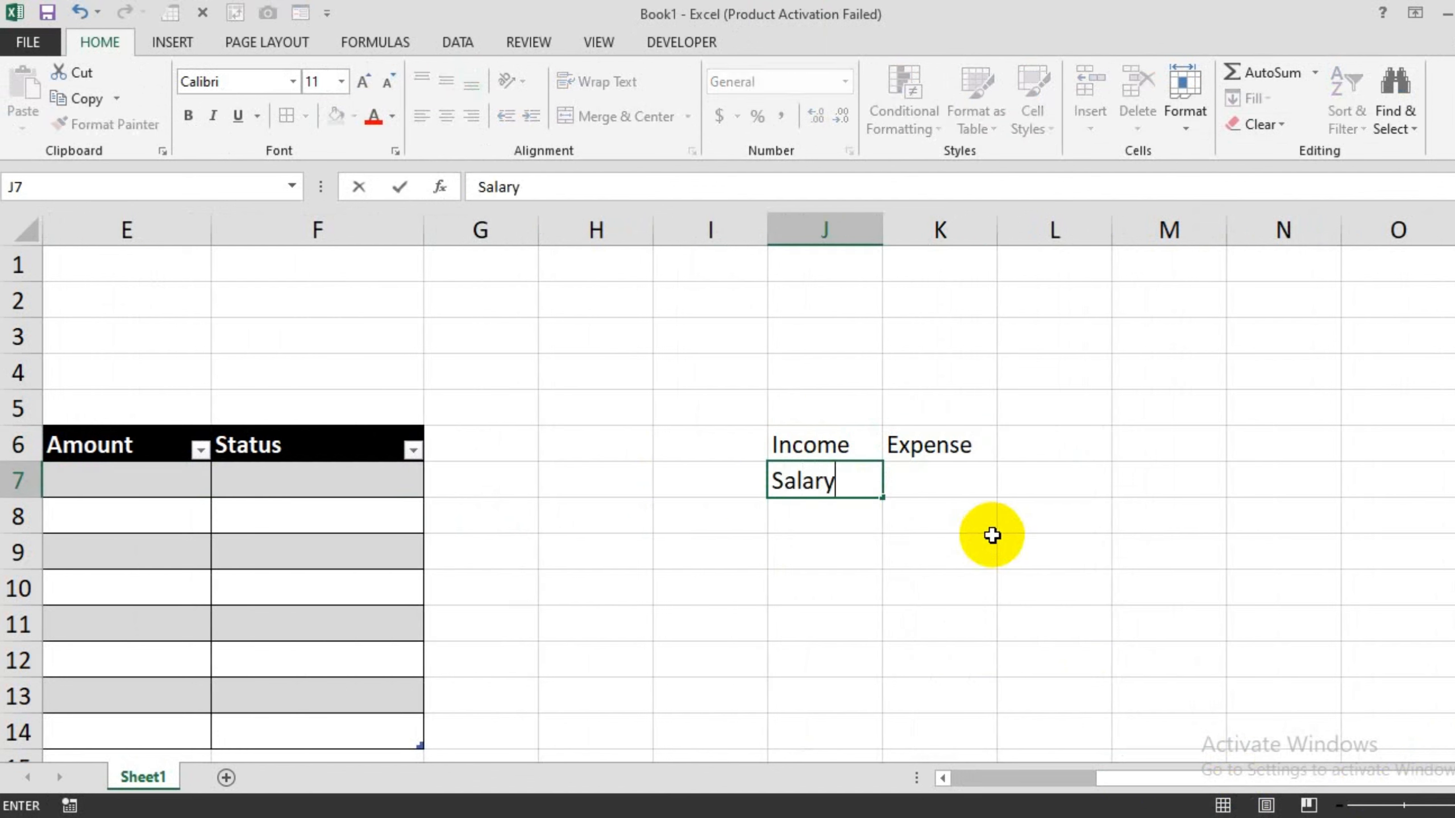
key("Return")
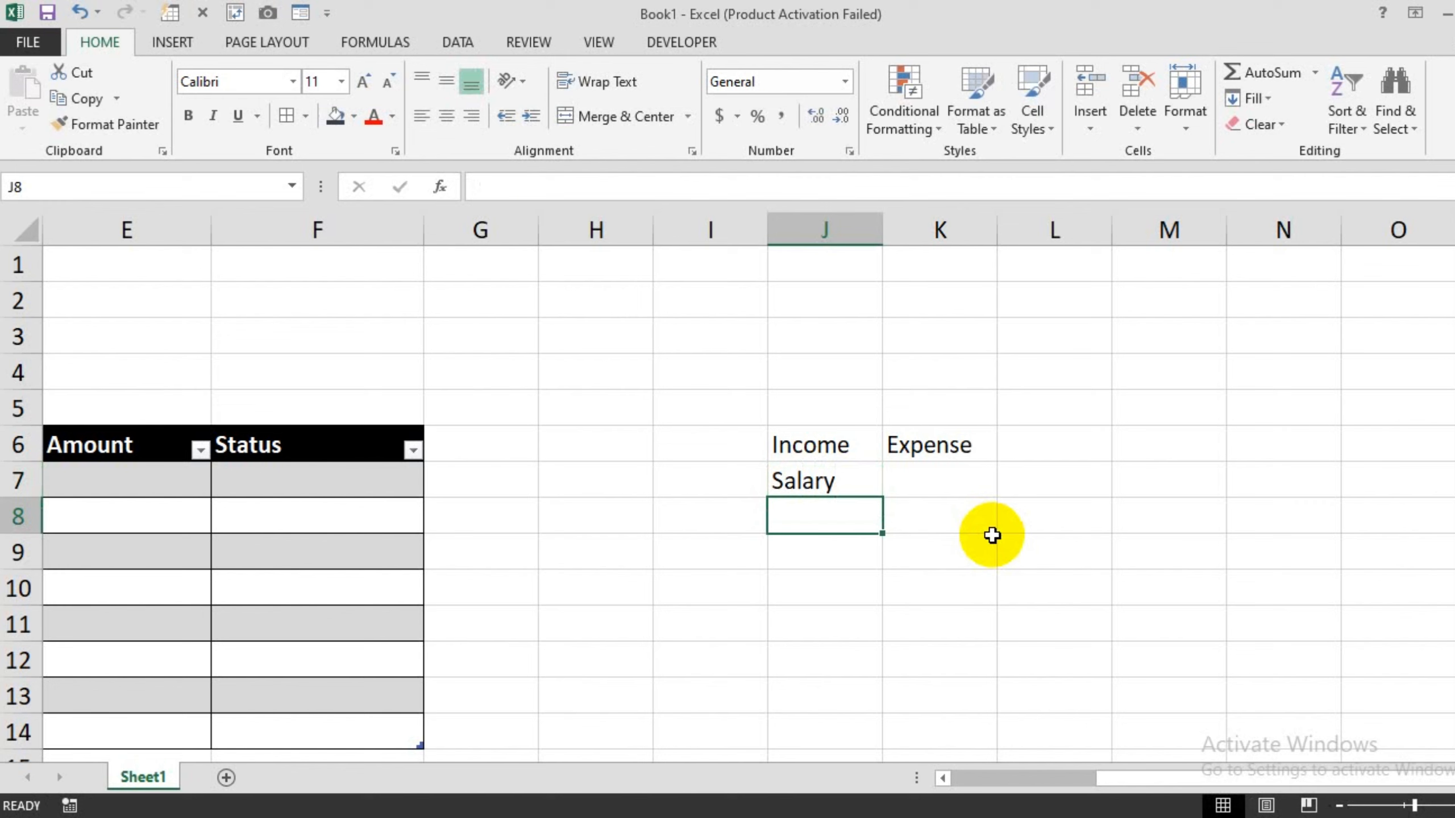
type("Incen")
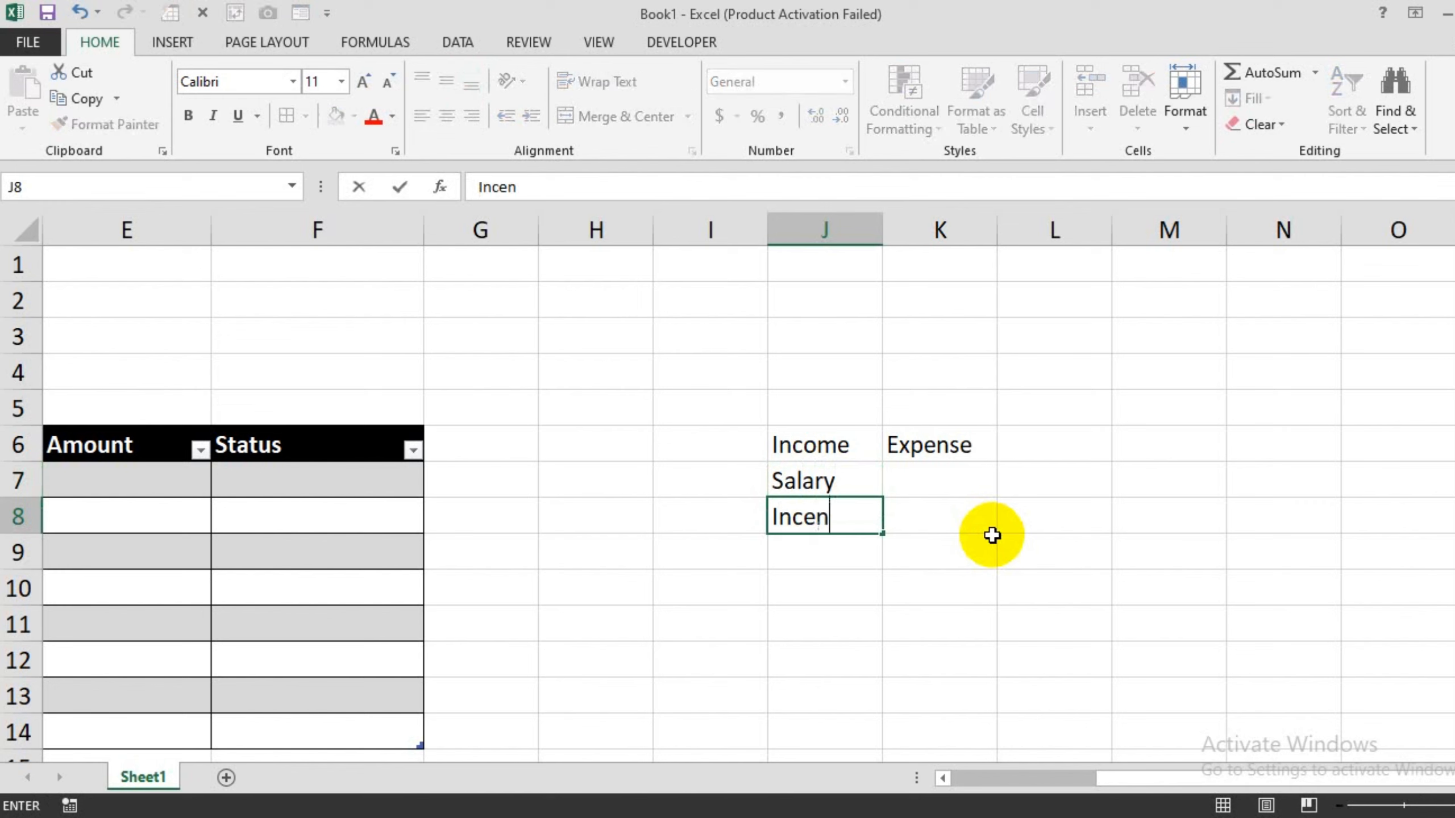
type("tives")
key("Return")
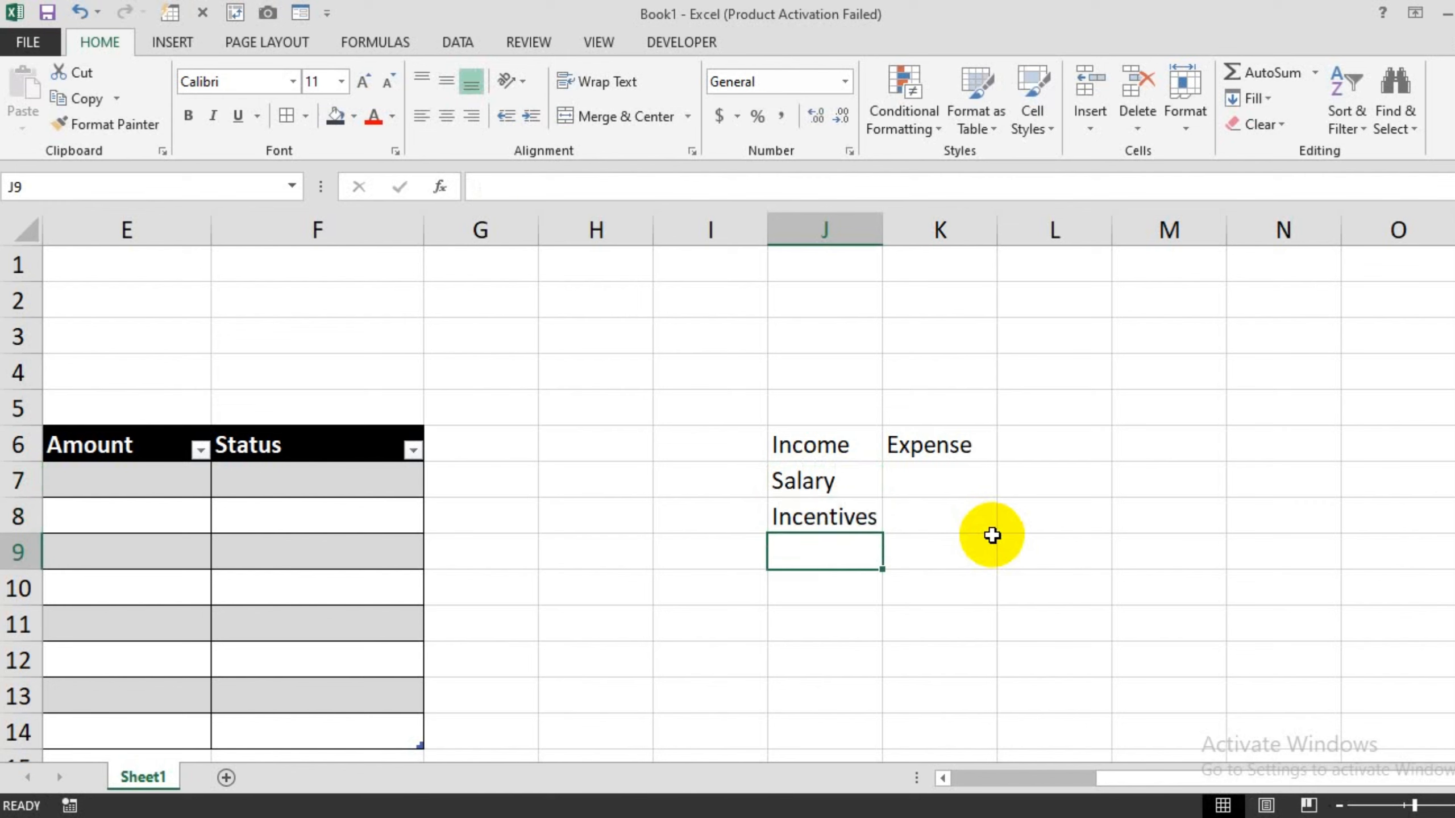
type("Bonus")
key("Return")
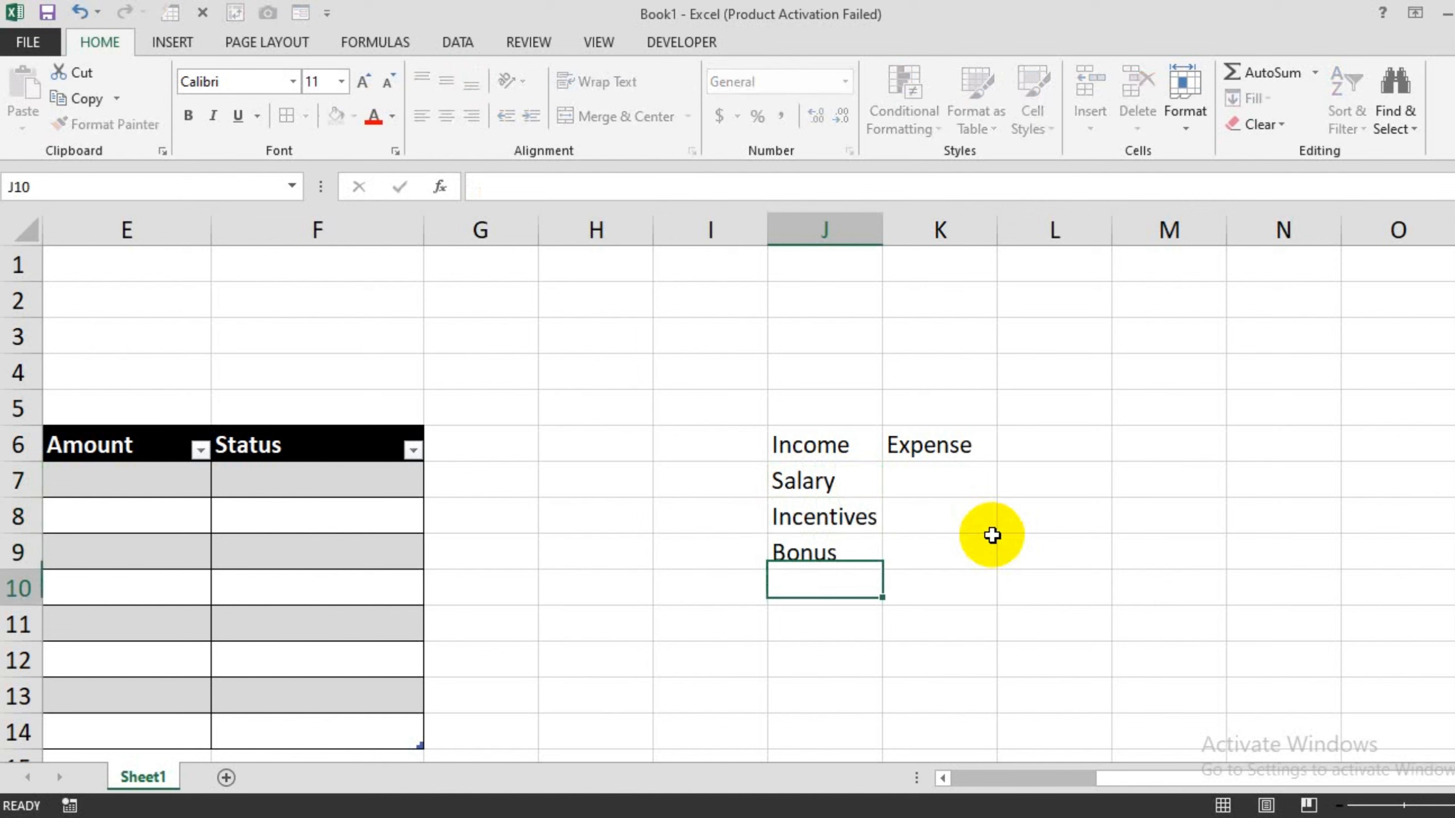
type("Fuel")
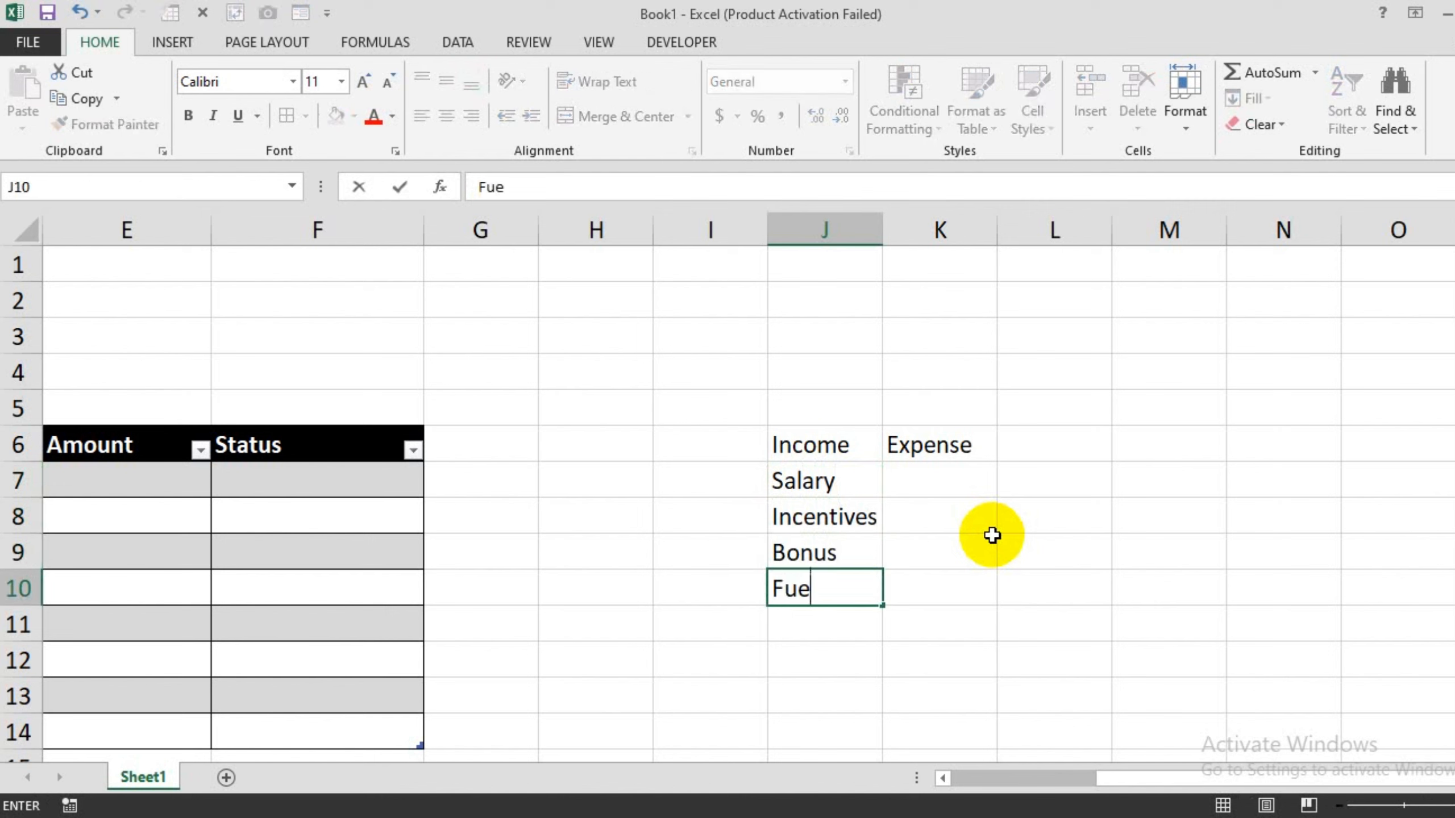
key("Return")
type("All")
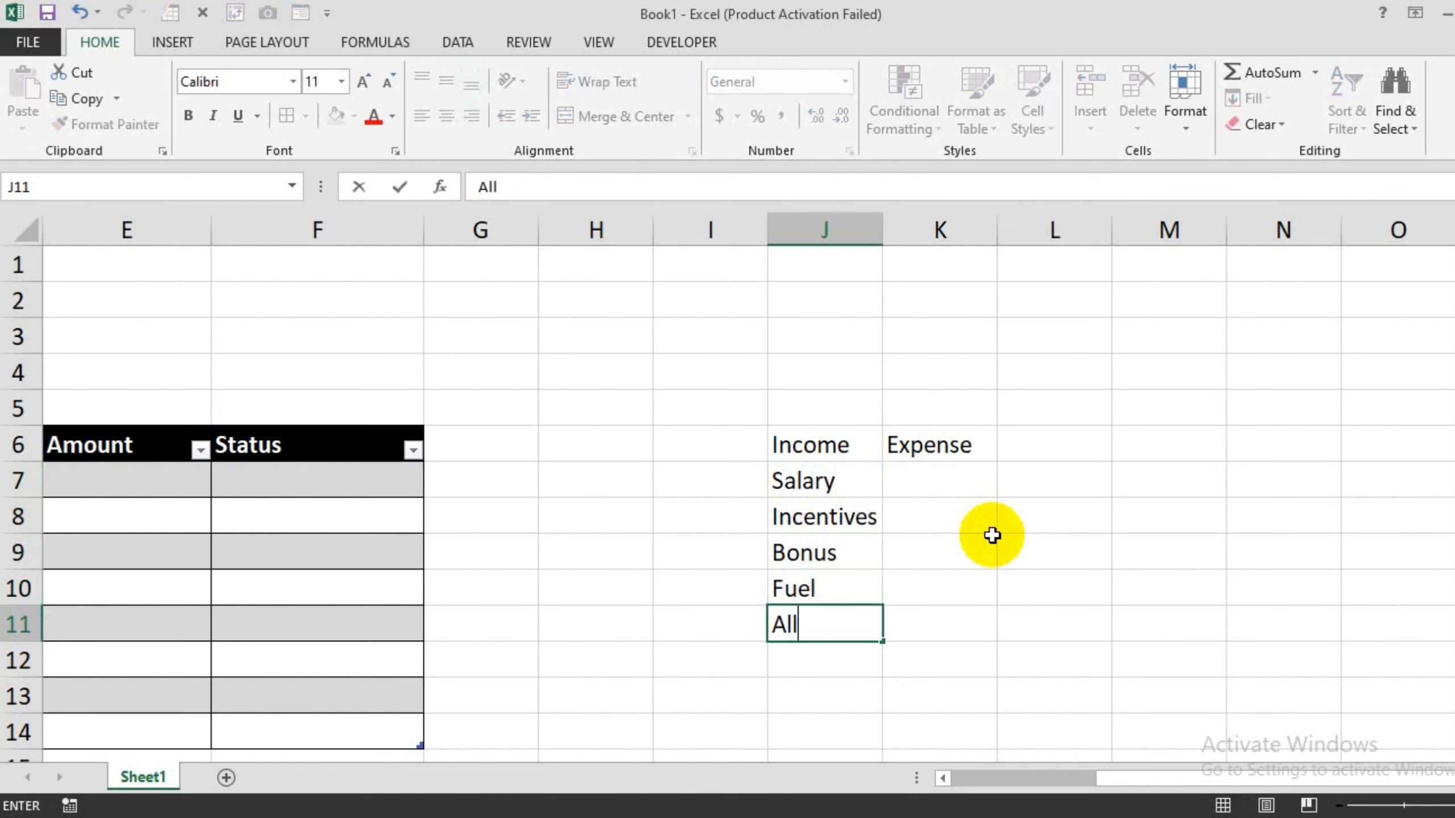
type("owence")
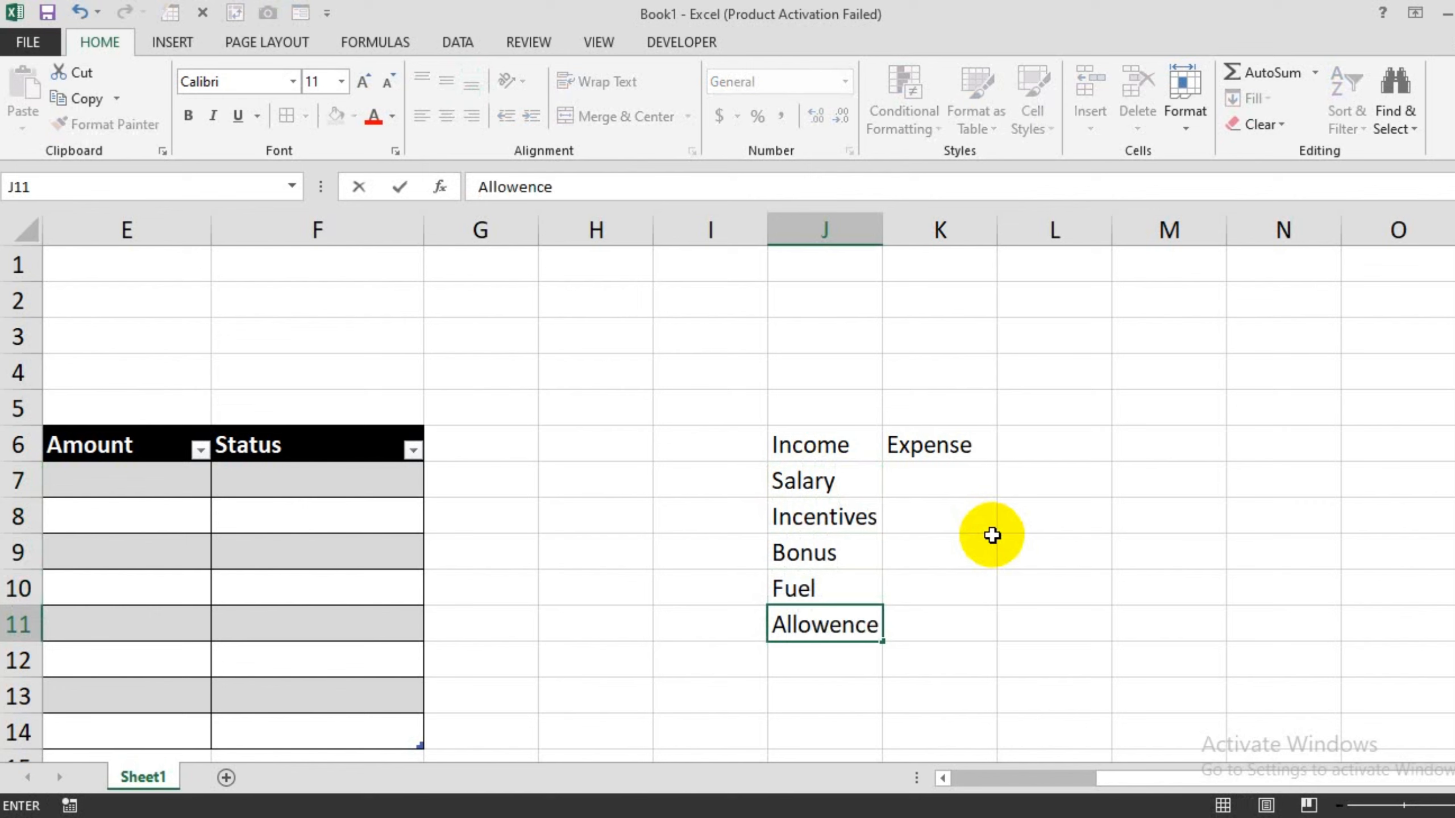
key("Return")
left_click_drag(882, 230, 902, 235)
- Enter Utility Bills, Fees, Daily Expense, Foods and Maintenance under Expense in K7:K11 and widen column K to fit
left_click_drag(1019, 229, 1051, 229)
left_click(968, 476)
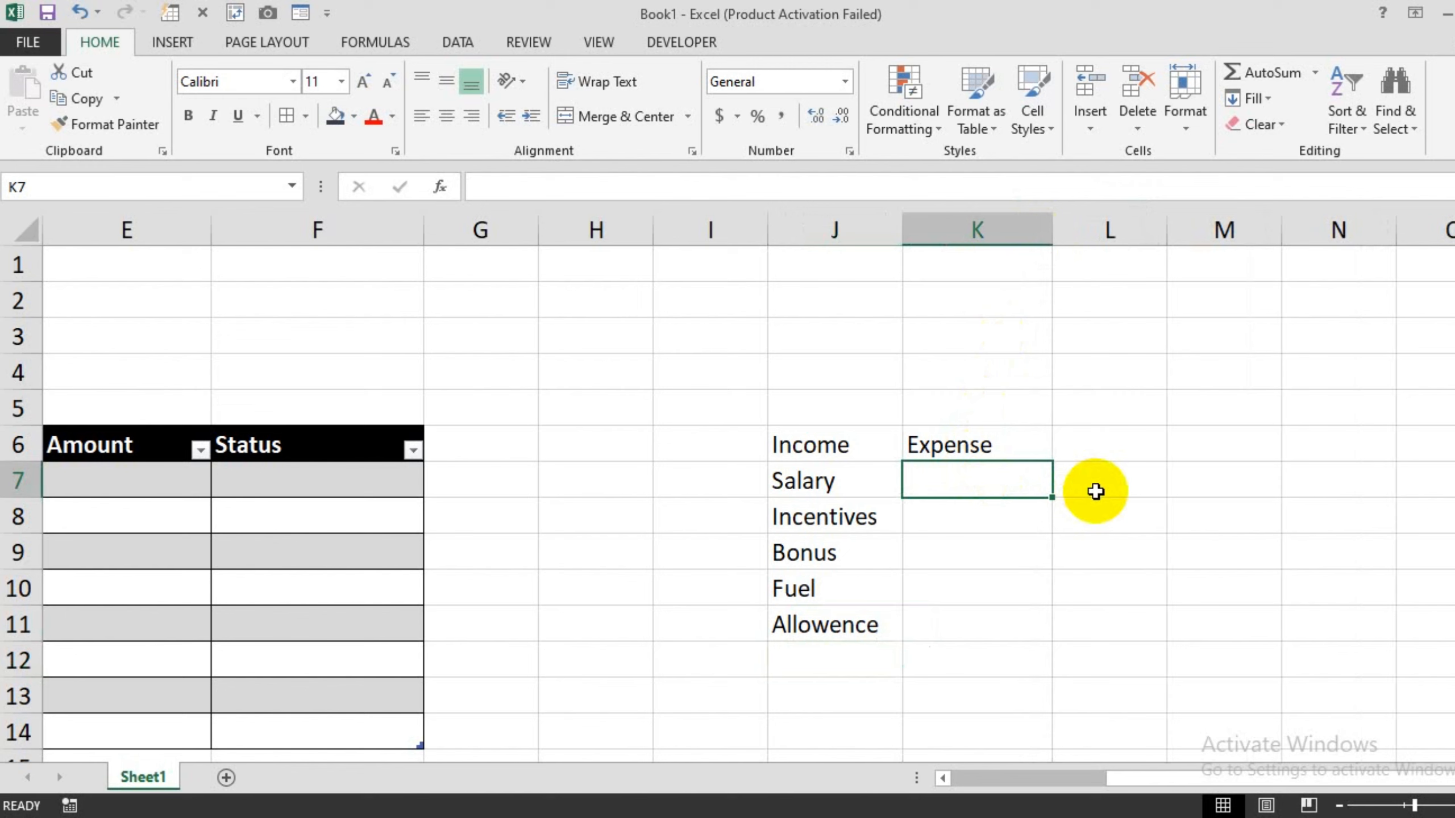
type("Uti")
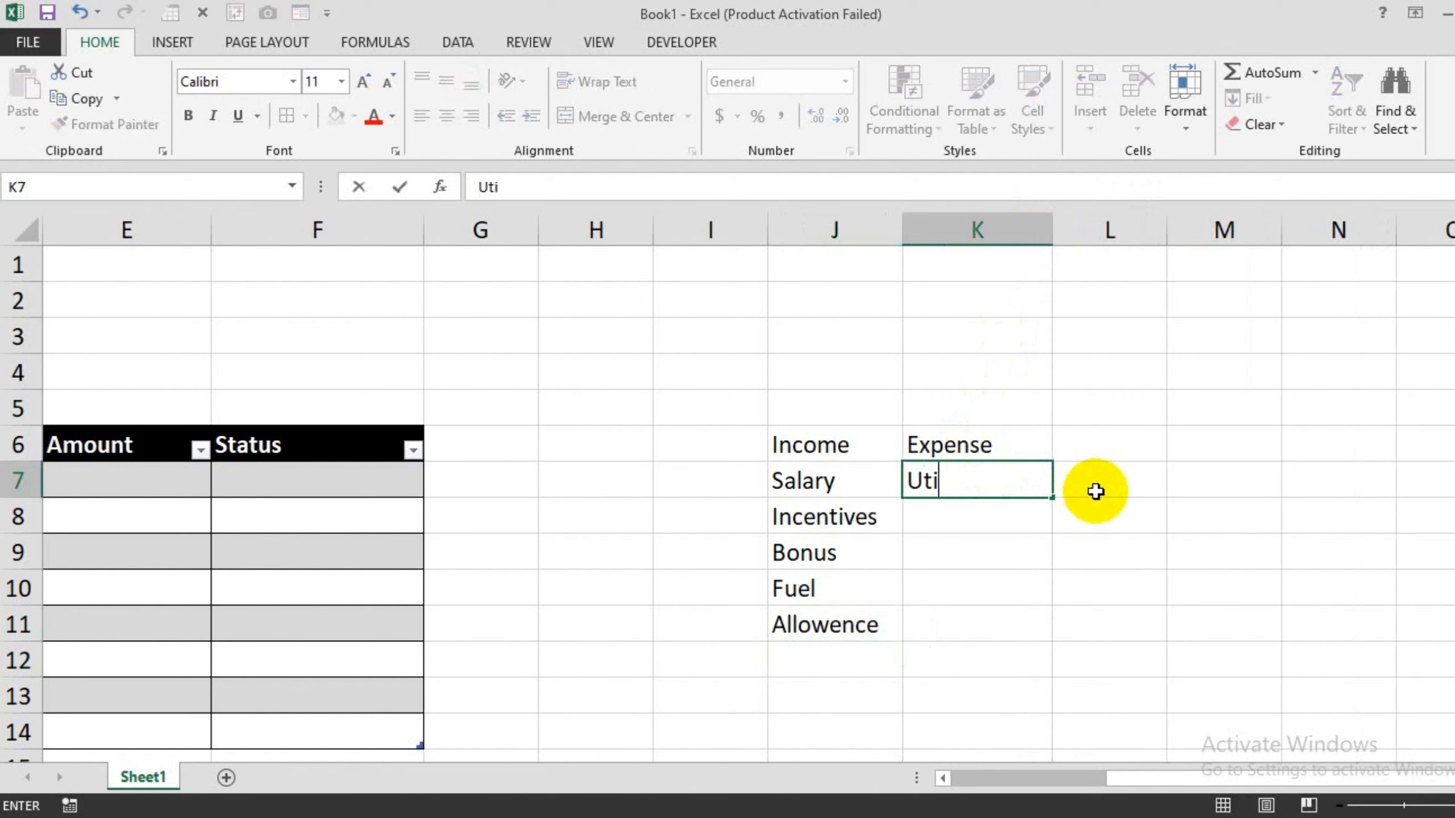
type("lity Bills")
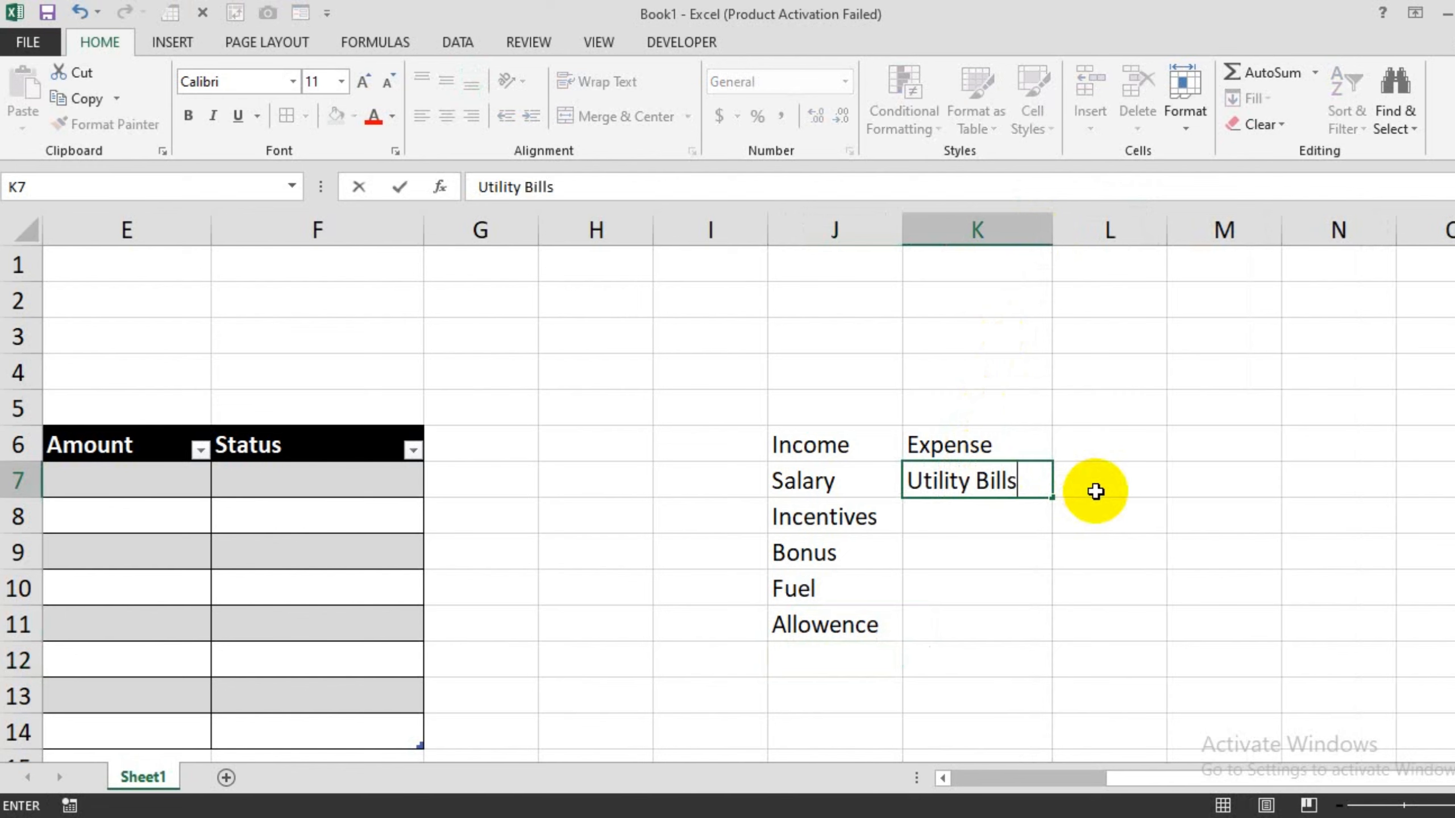
key("Return")
type("Fees")
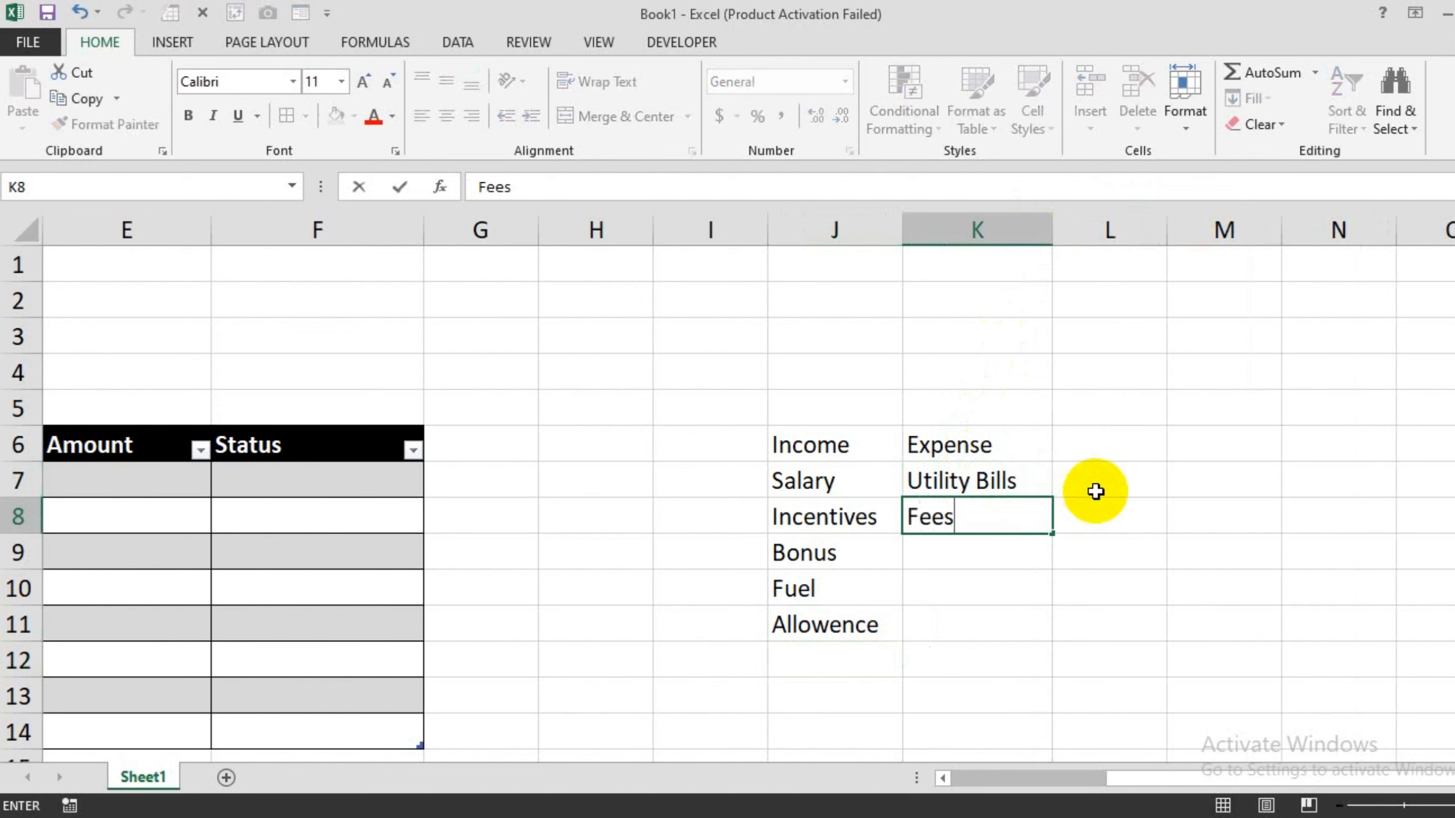
key("Return")
type("Da")
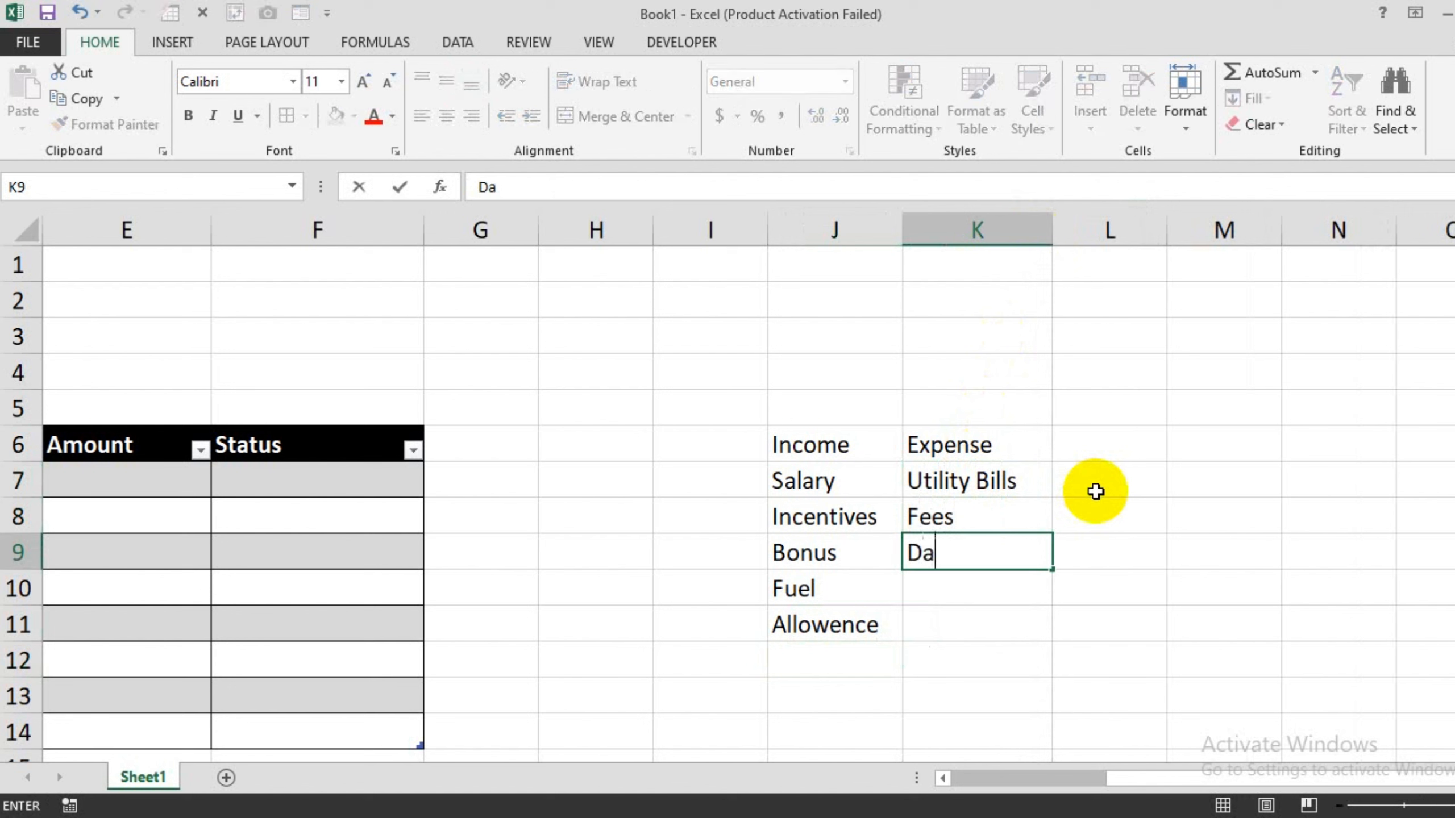
type("ily Exp")
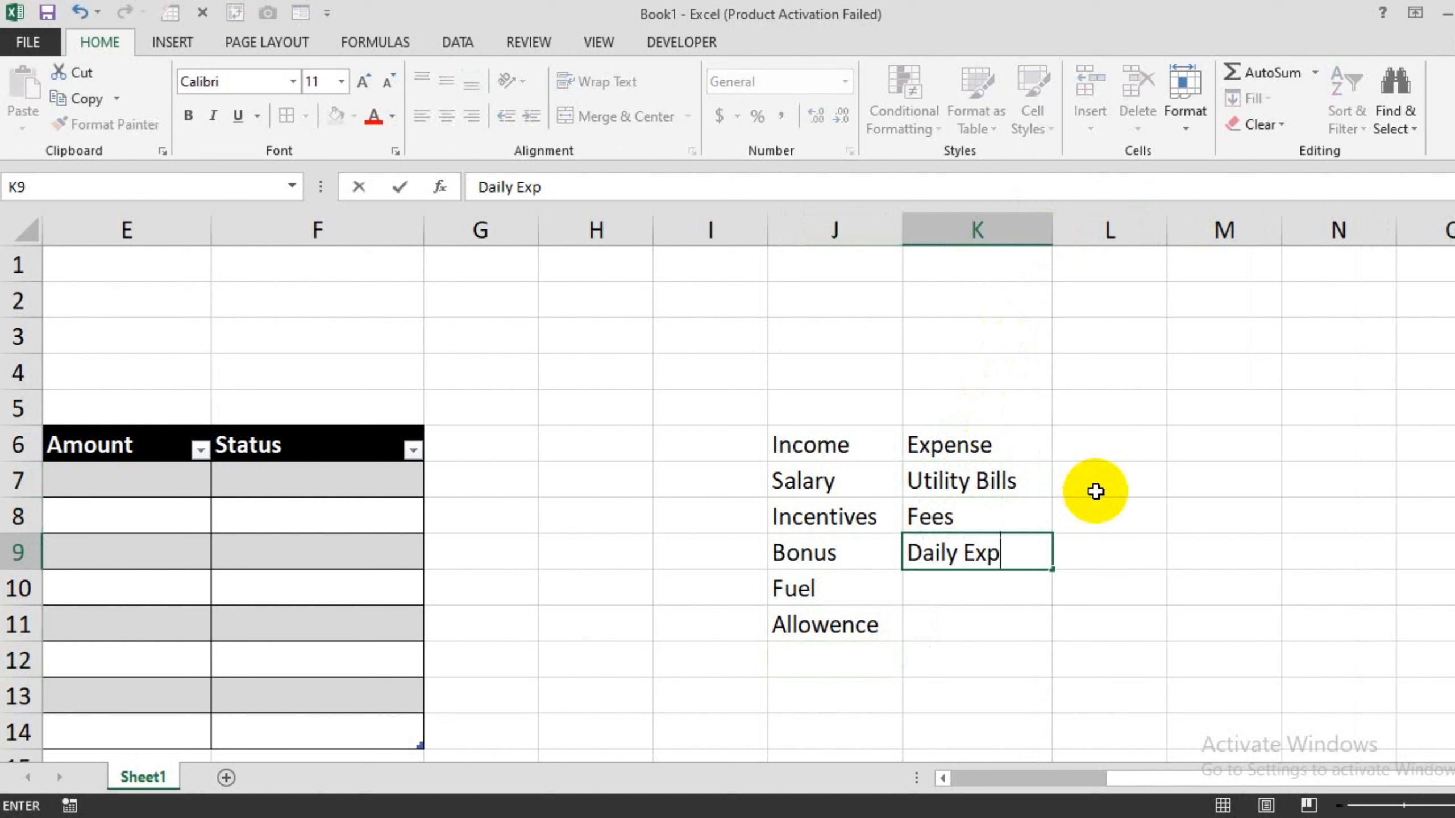
type("ense")
key("Return")
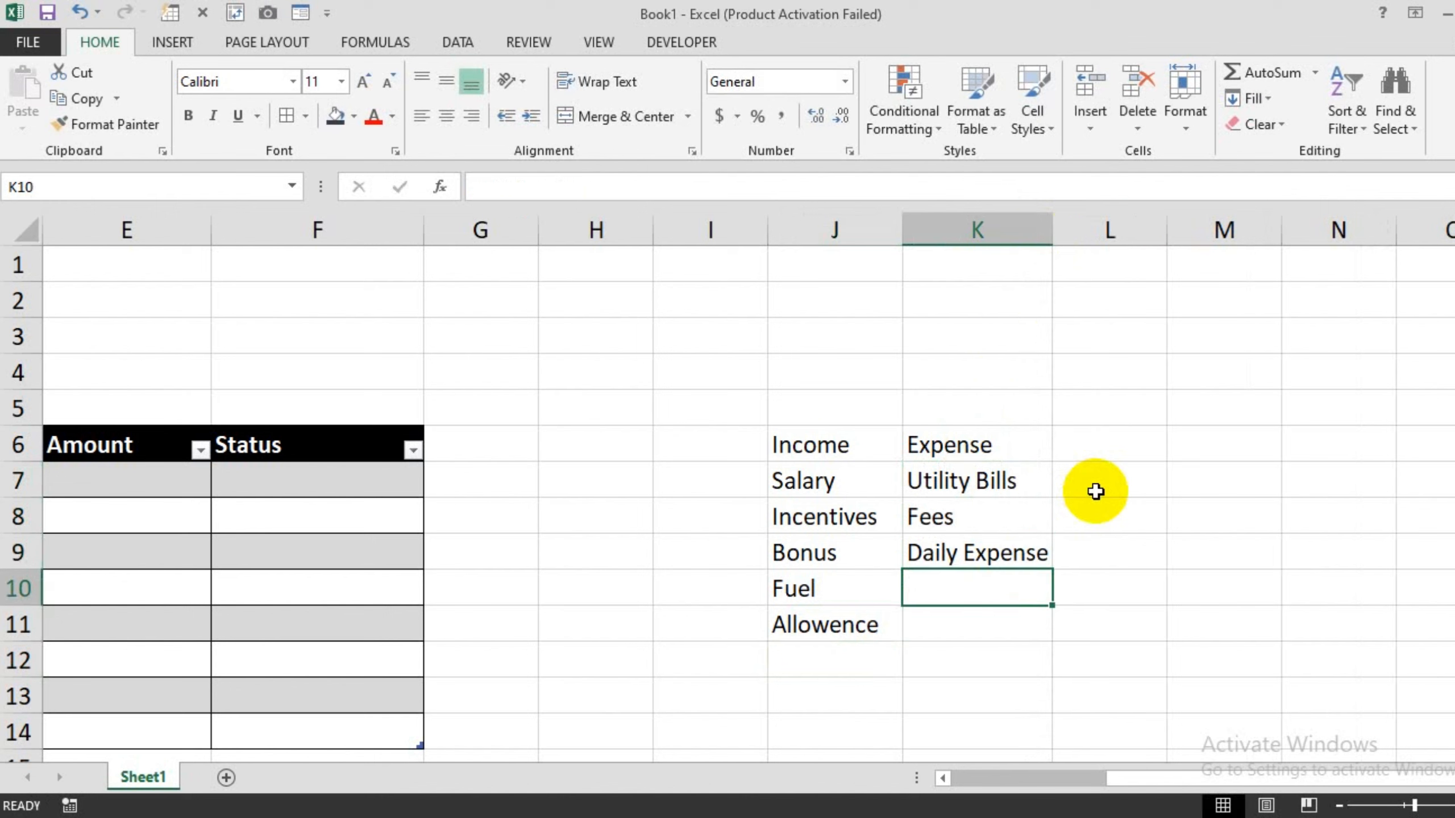
type("Foods")
key("Return")
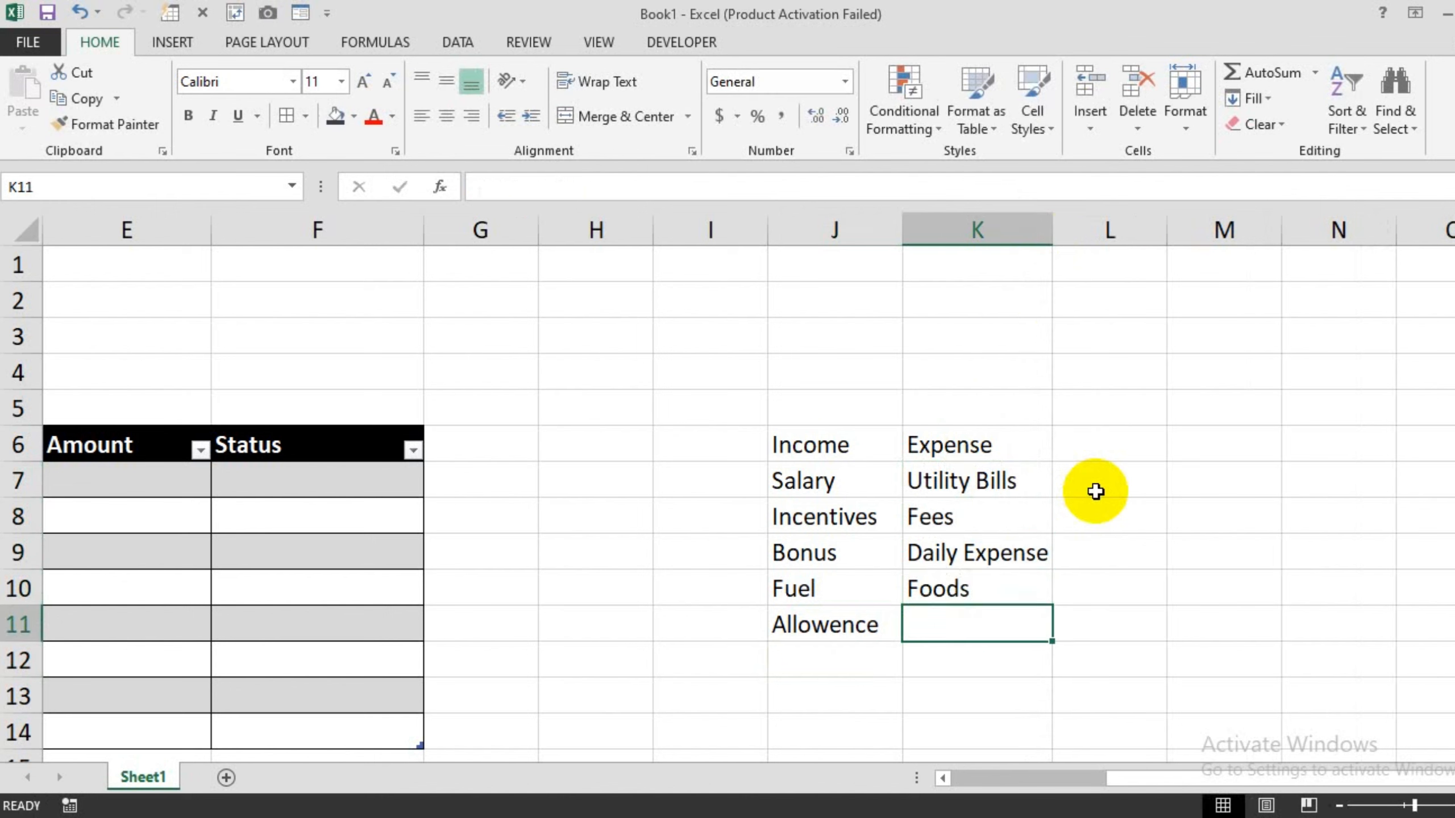
type("Maintene")
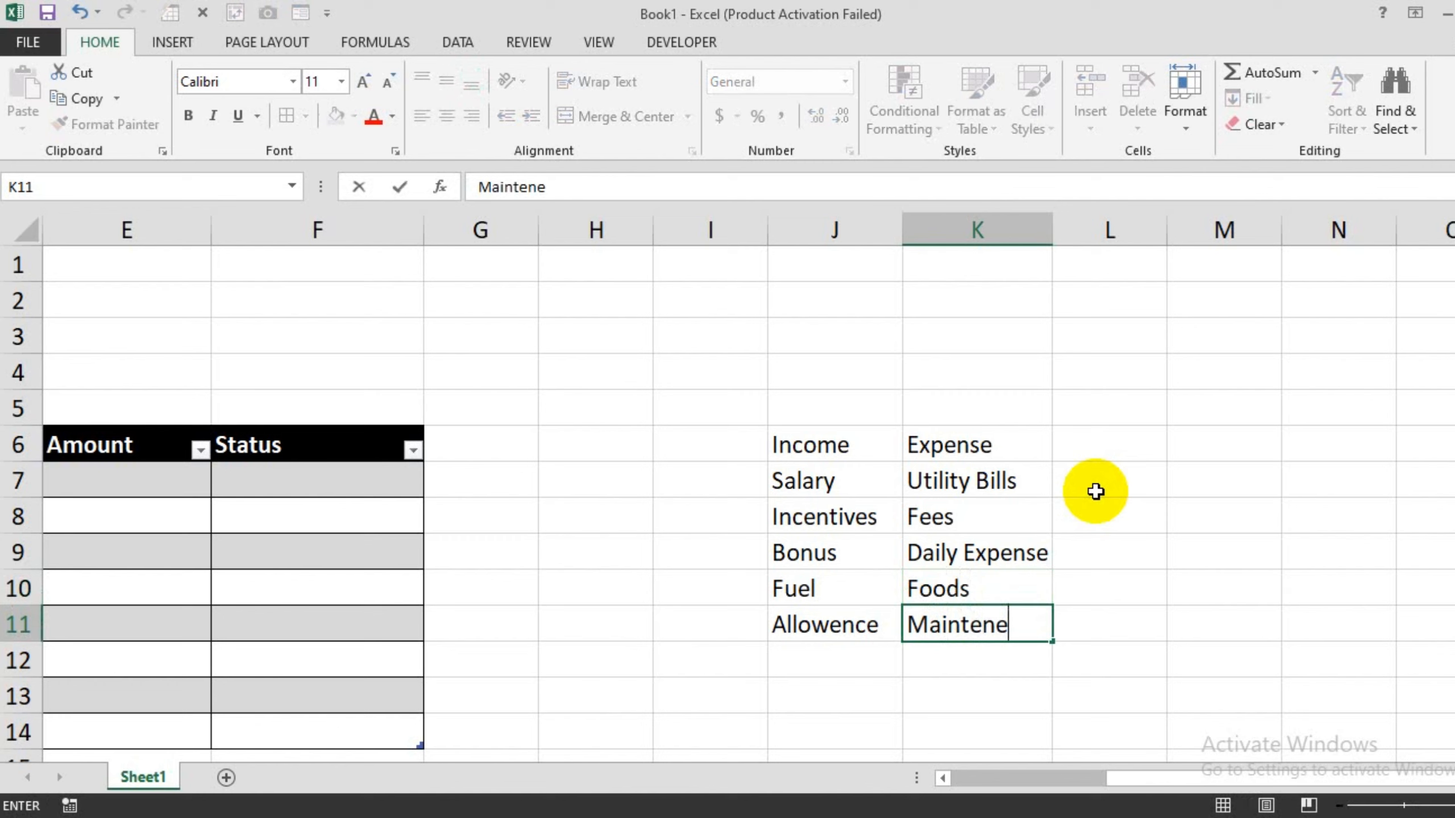
key("BackSpace")
type("ance")
key("Return")
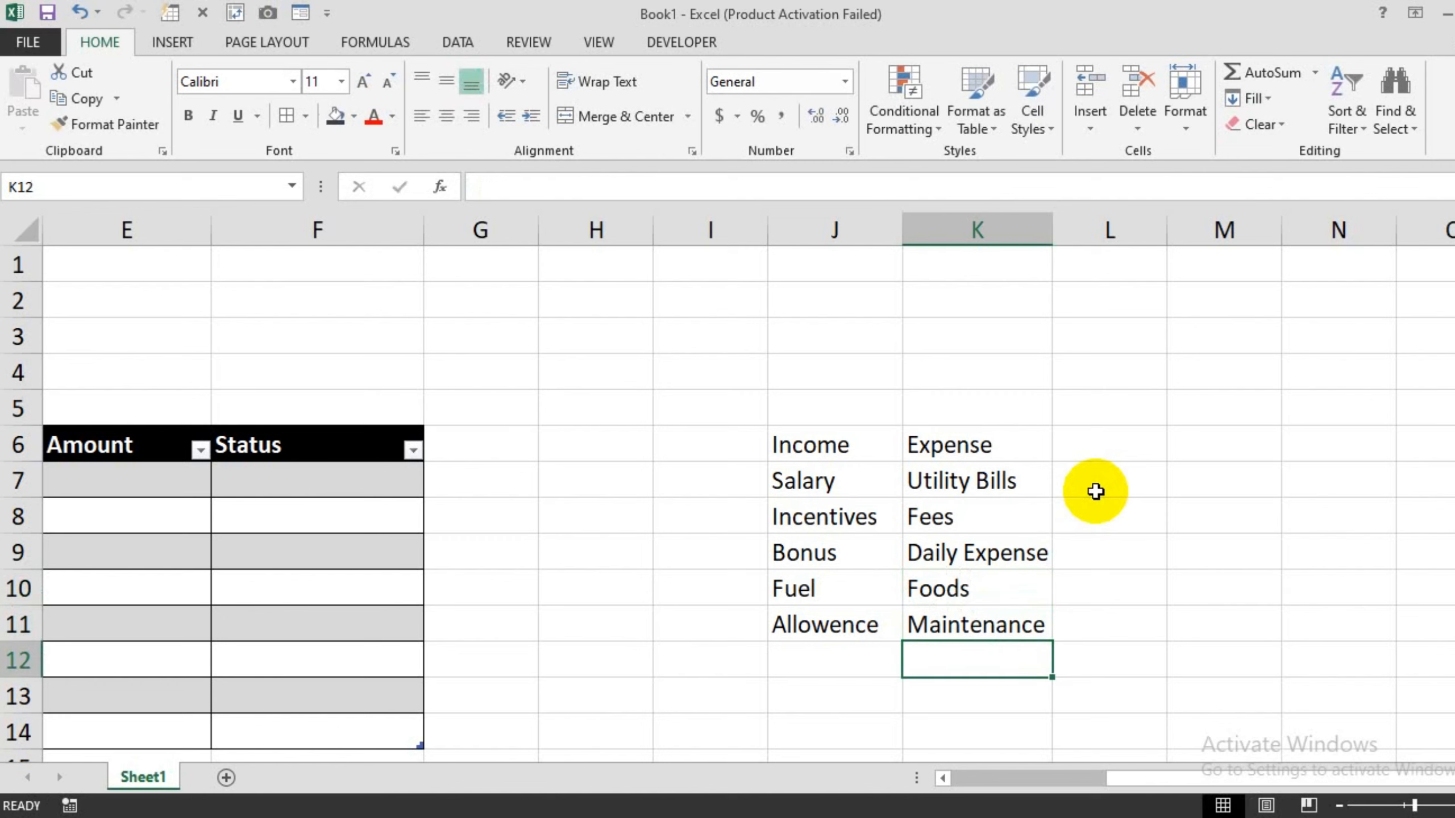
left_click_drag(1054, 235, 1070, 240)
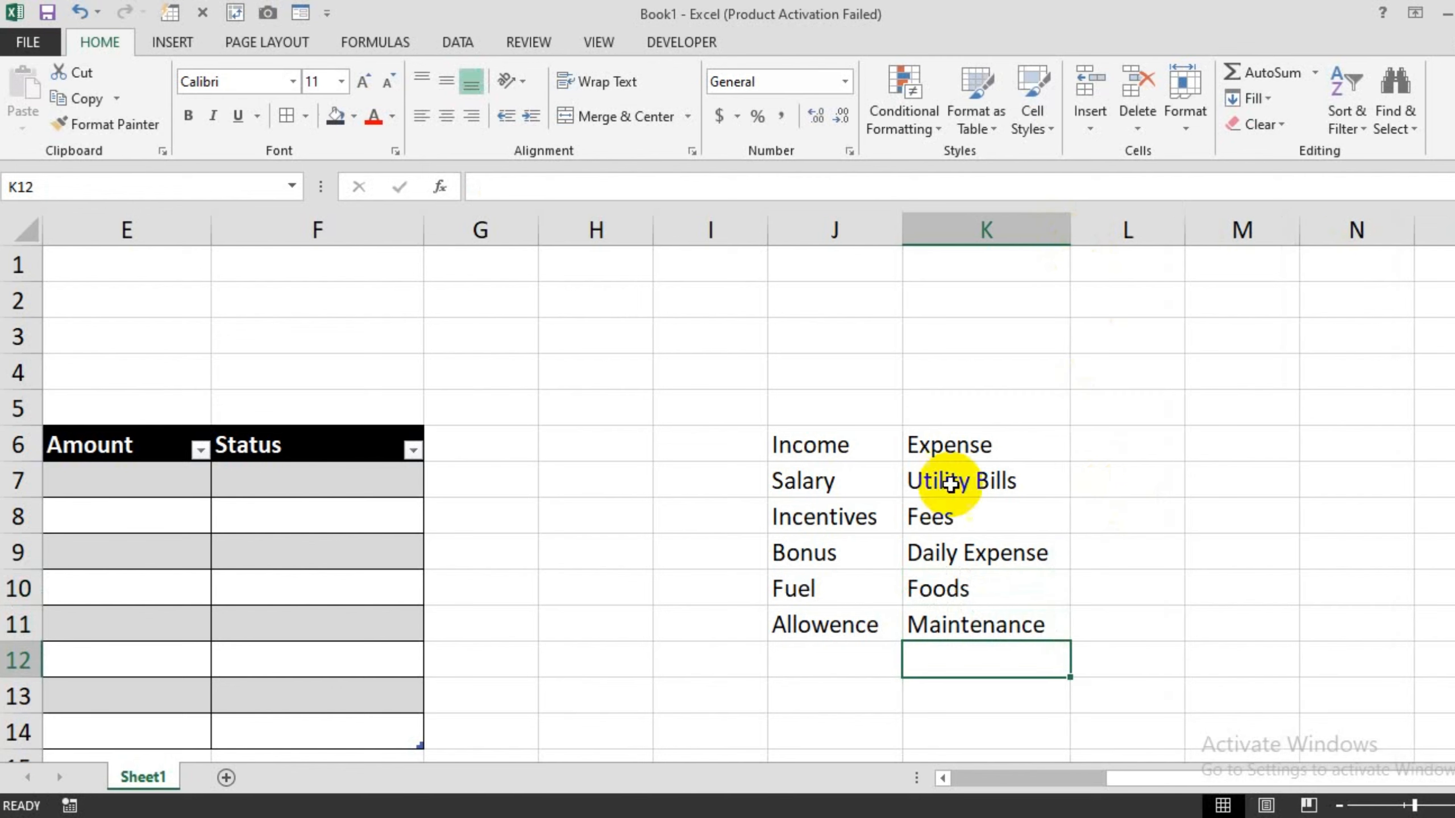
- Convert the income list J6:J11 into a table that uses its first row as header
left_click_drag(827, 447, 817, 620)
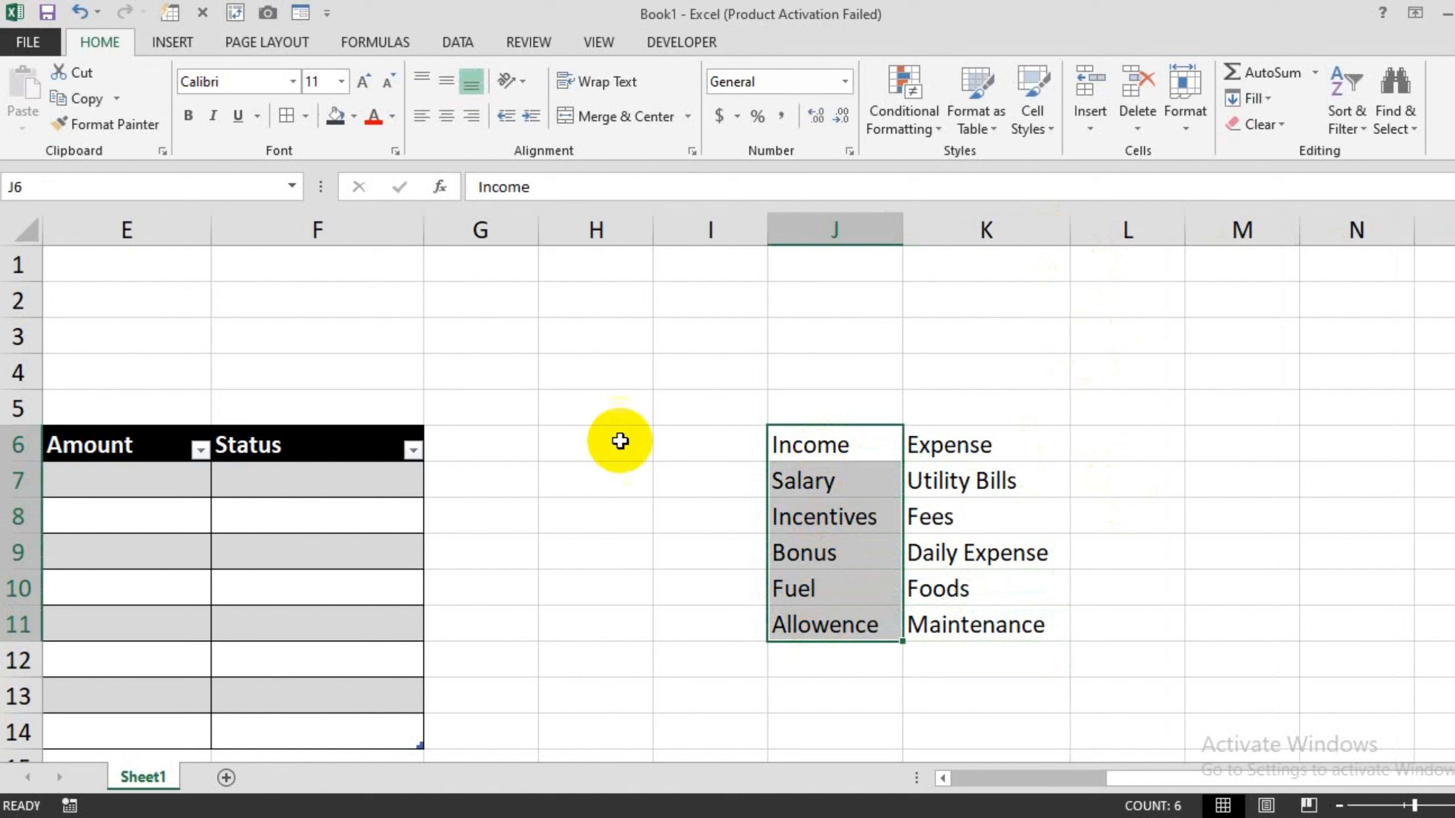
left_click(177, 44)
left_click(200, 106)
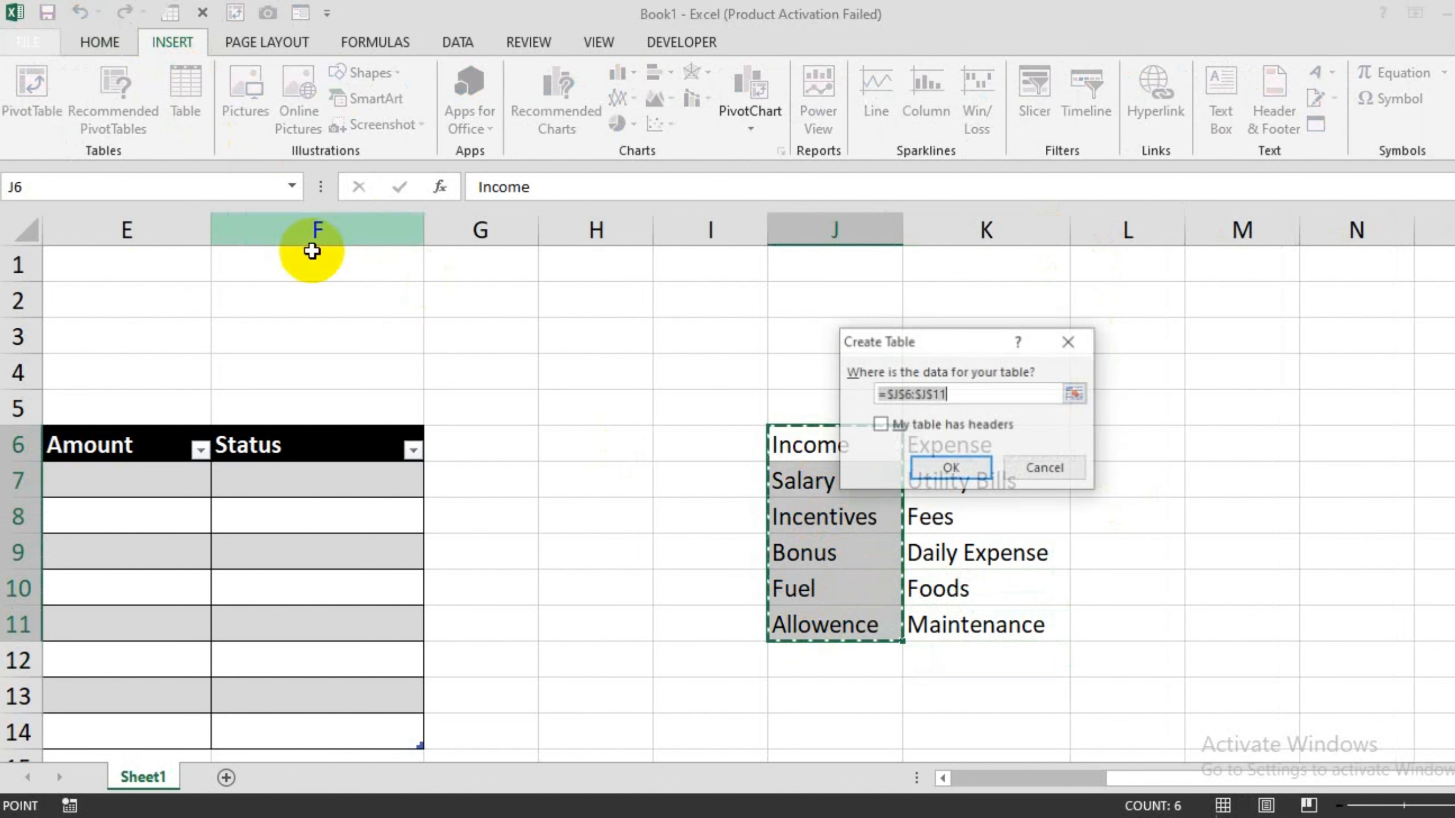
left_click(941, 429)
left_click(951, 471)
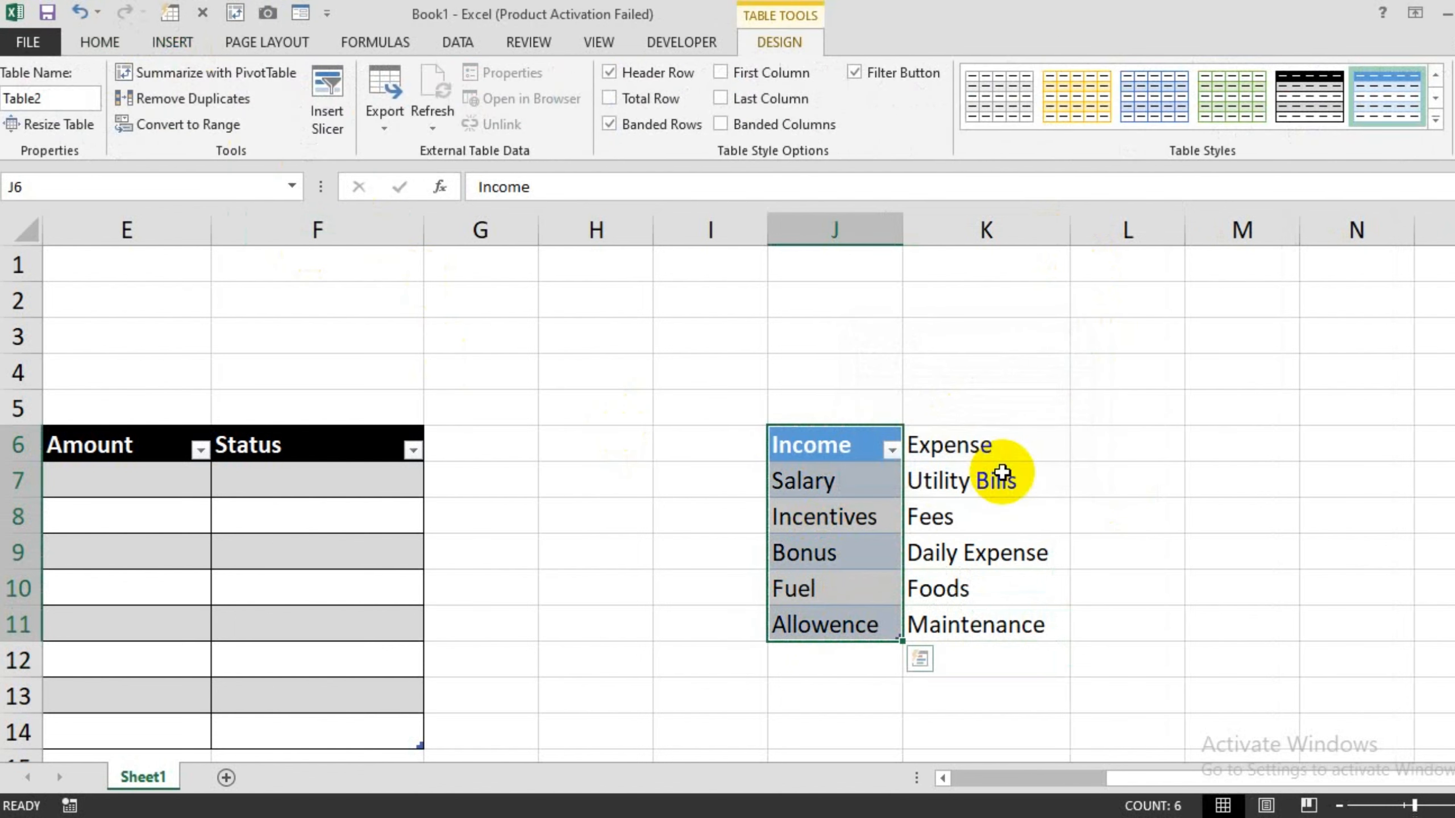
- Convert the expense list K6:K11 into its own table with the first row as header
left_click_drag(1010, 446, 997, 635)
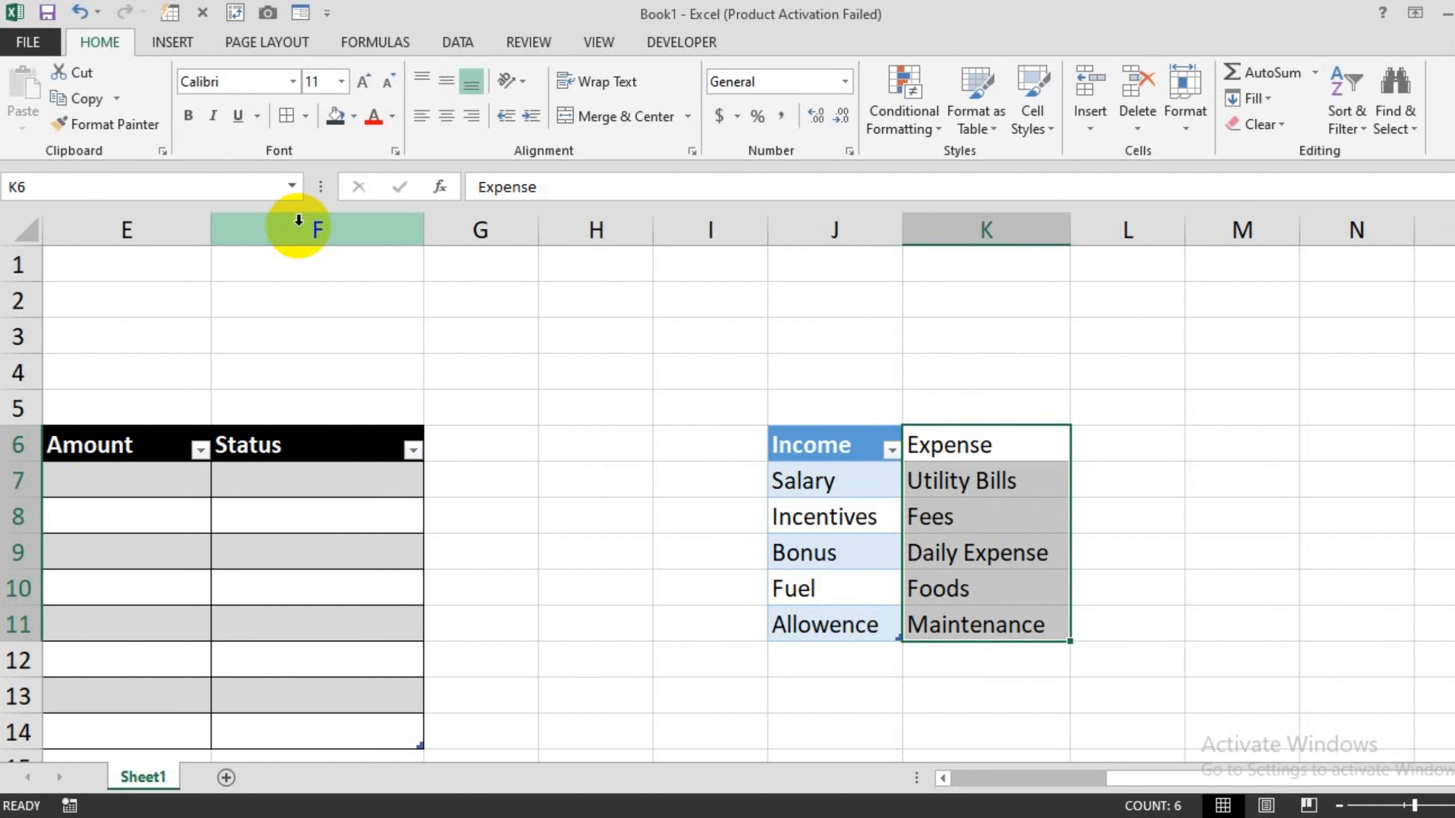
left_click(172, 42)
left_click(204, 100)
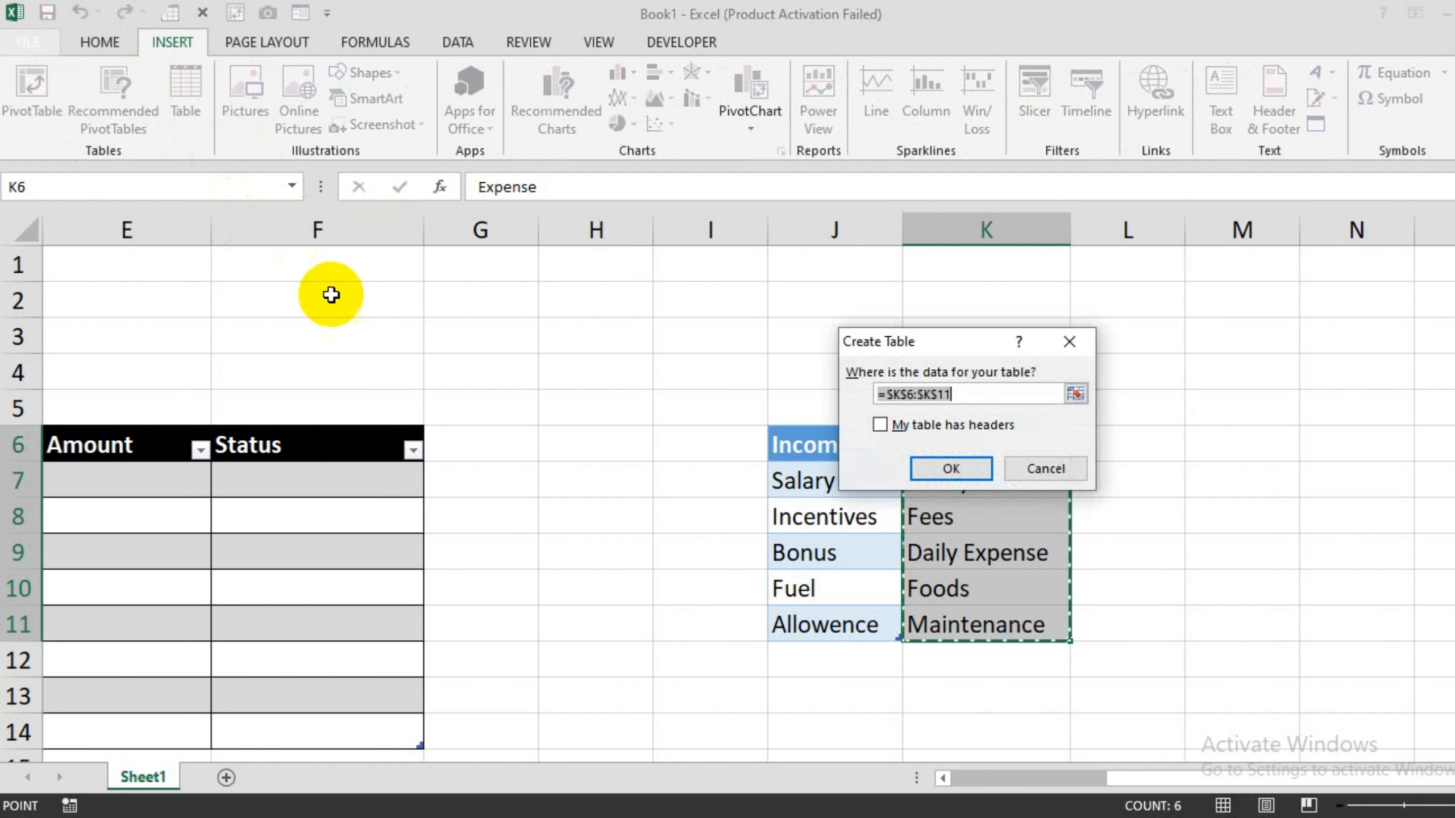
left_click(877, 423)
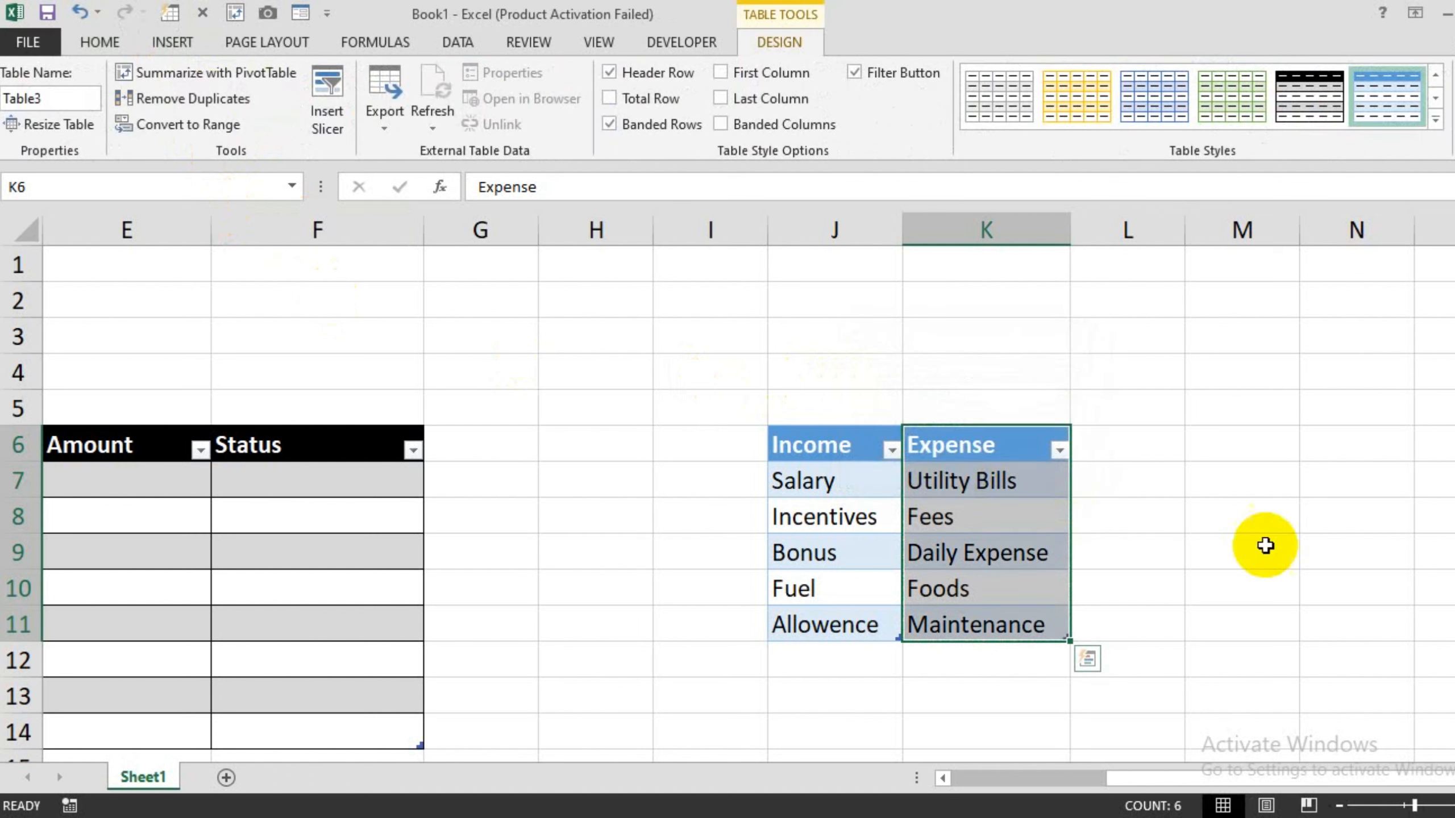
left_click(1274, 551)
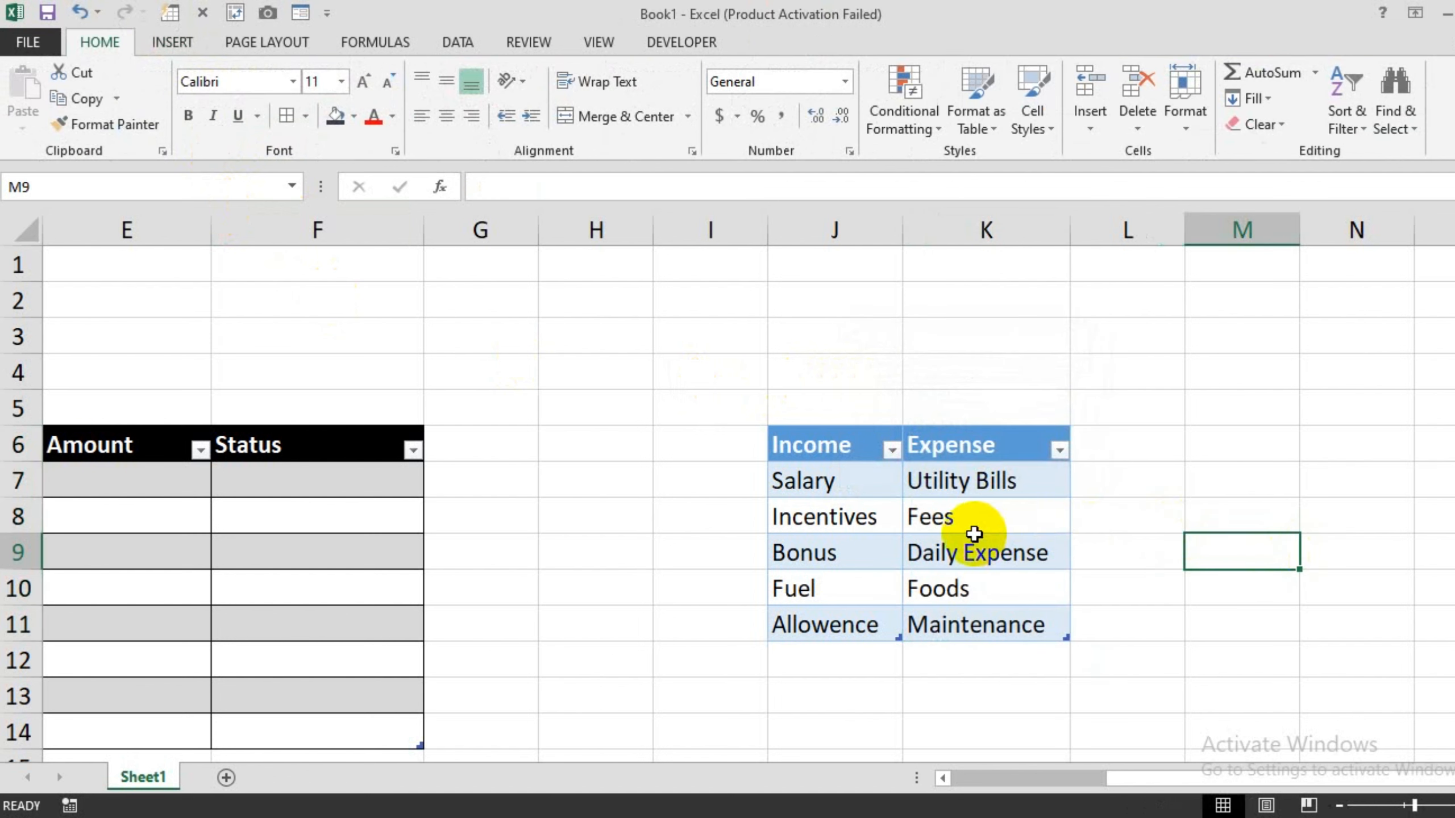
left_click_drag(838, 453, 842, 626)
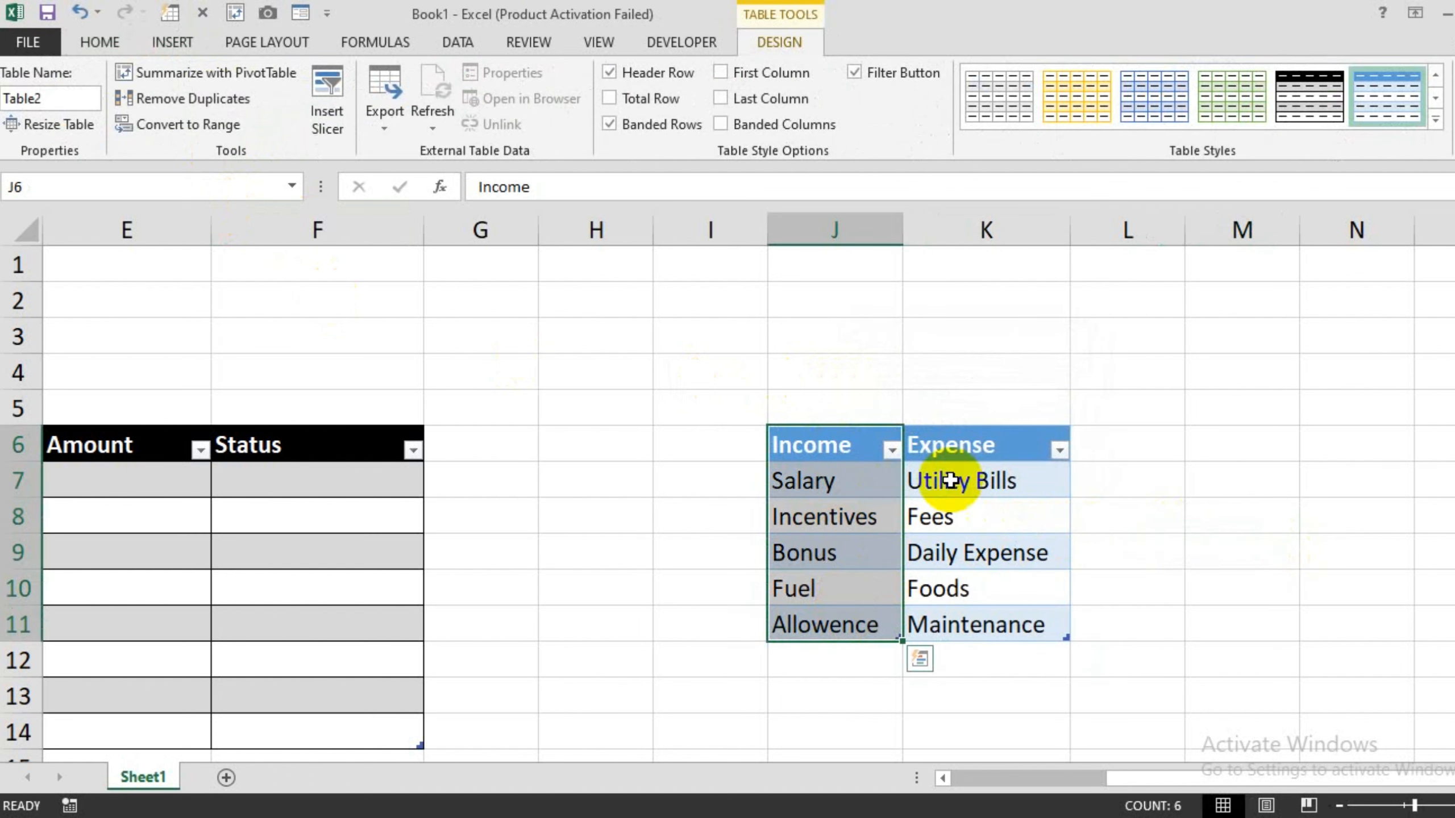
left_click_drag(956, 447, 984, 611)
left_click(1219, 553)
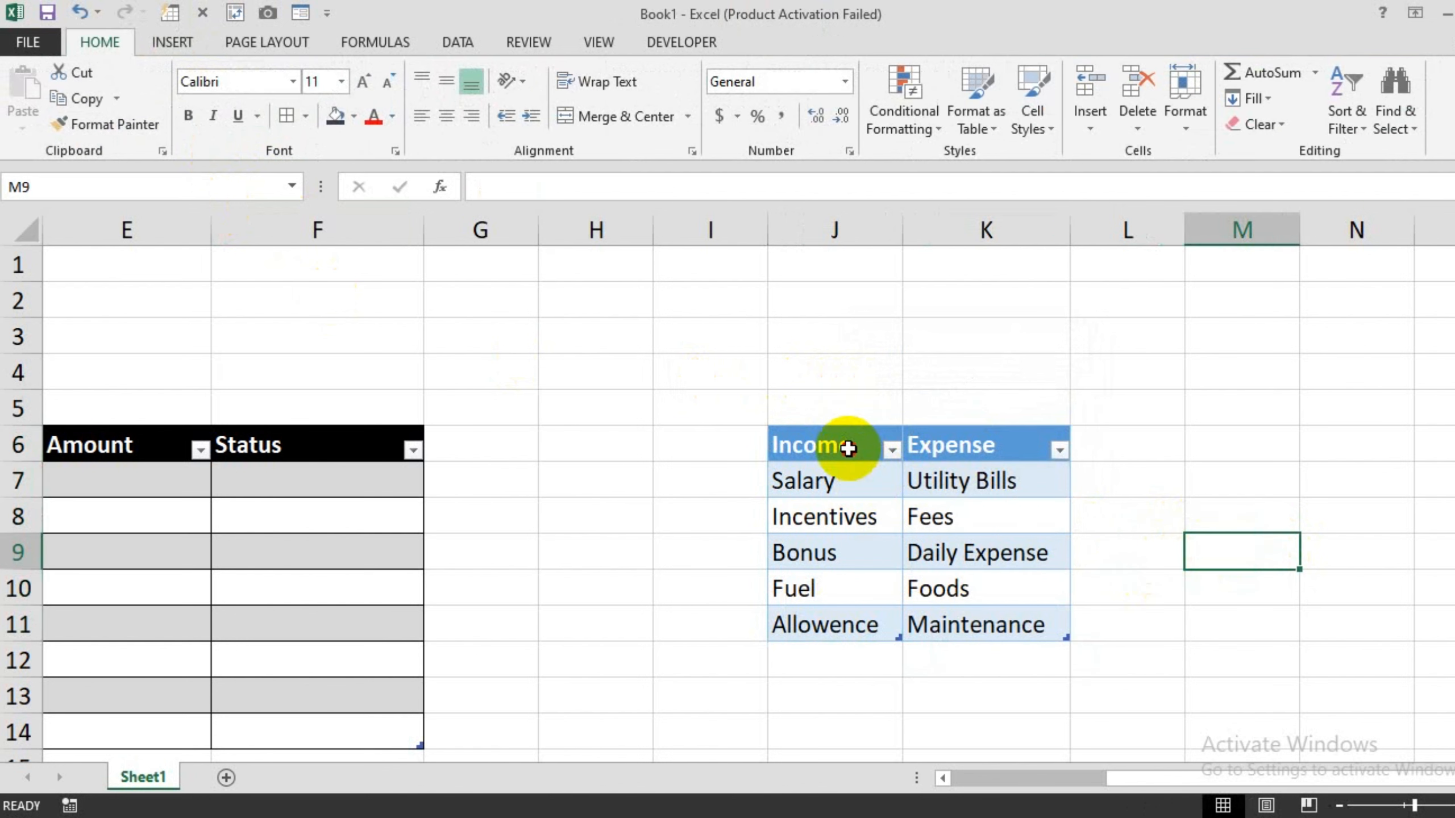
- Rename the table holding the income list in J6:J11 as Income
left_click_drag(848, 448, 852, 615)
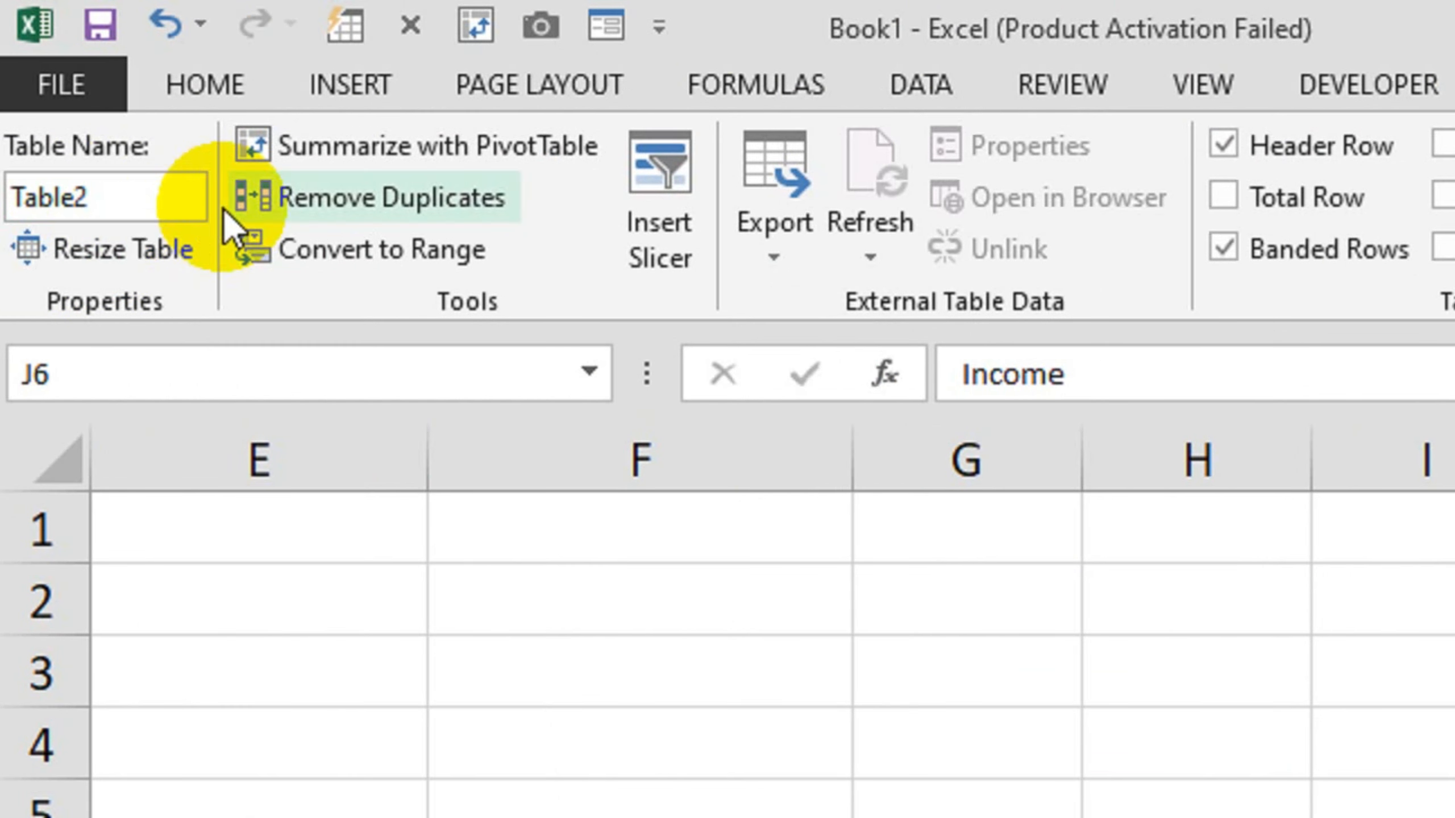
double_click(124, 201)
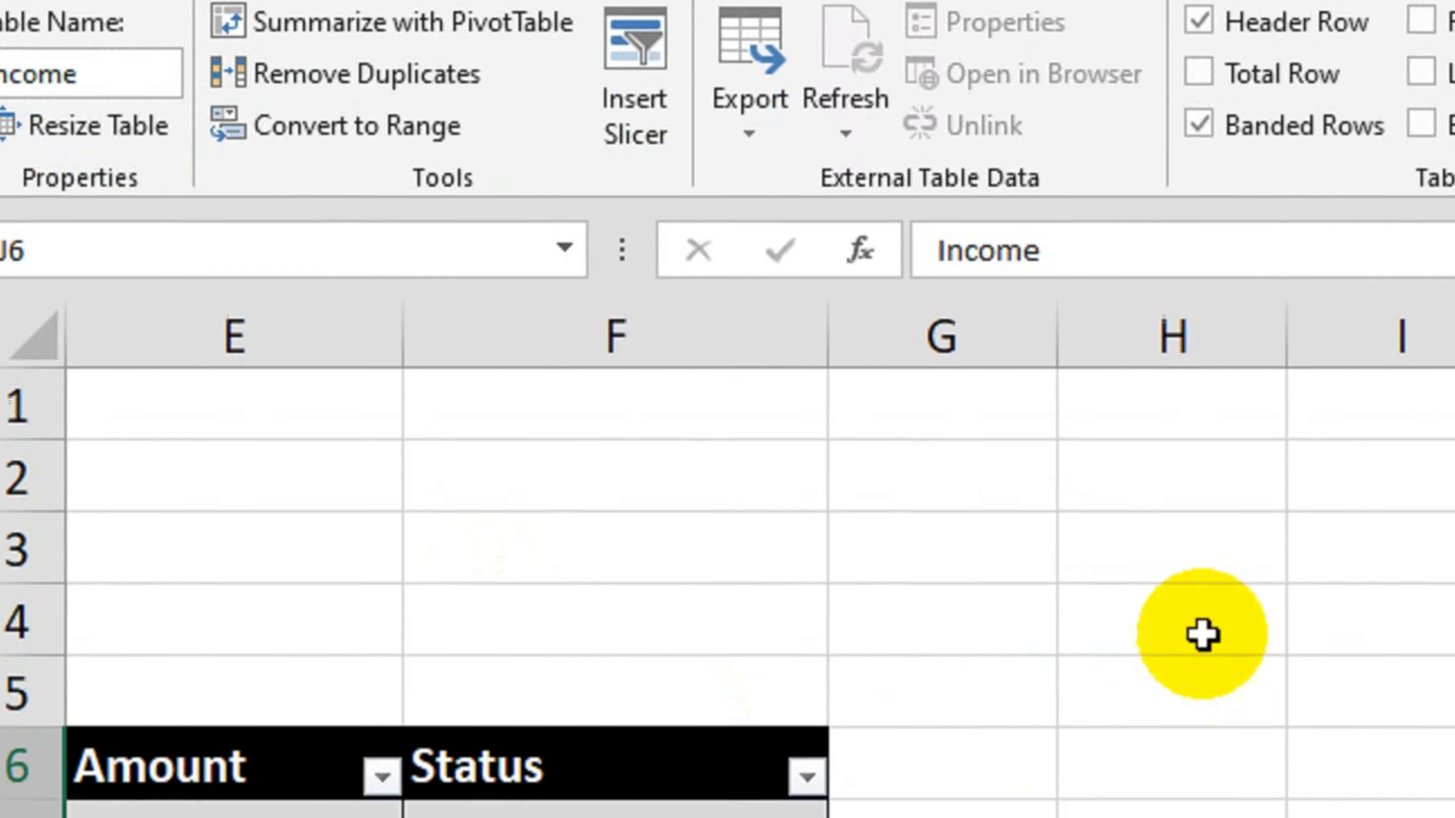
left_click(1200, 747)
- Rename the table holding the expense list in K6:K11
left_click_drag(1154, 522, 1140, 671)
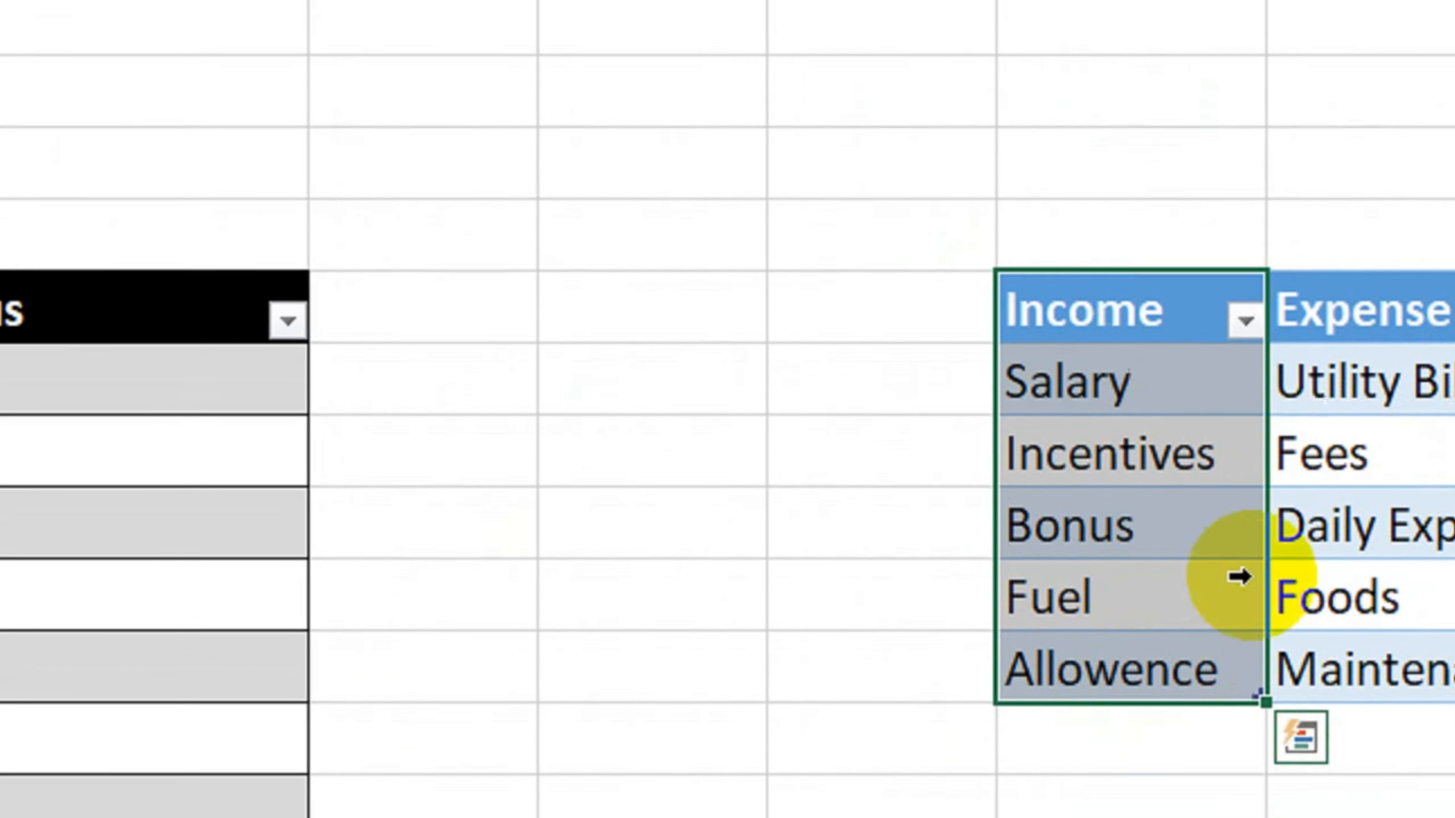
left_click_drag(1244, 358, 1137, 667)
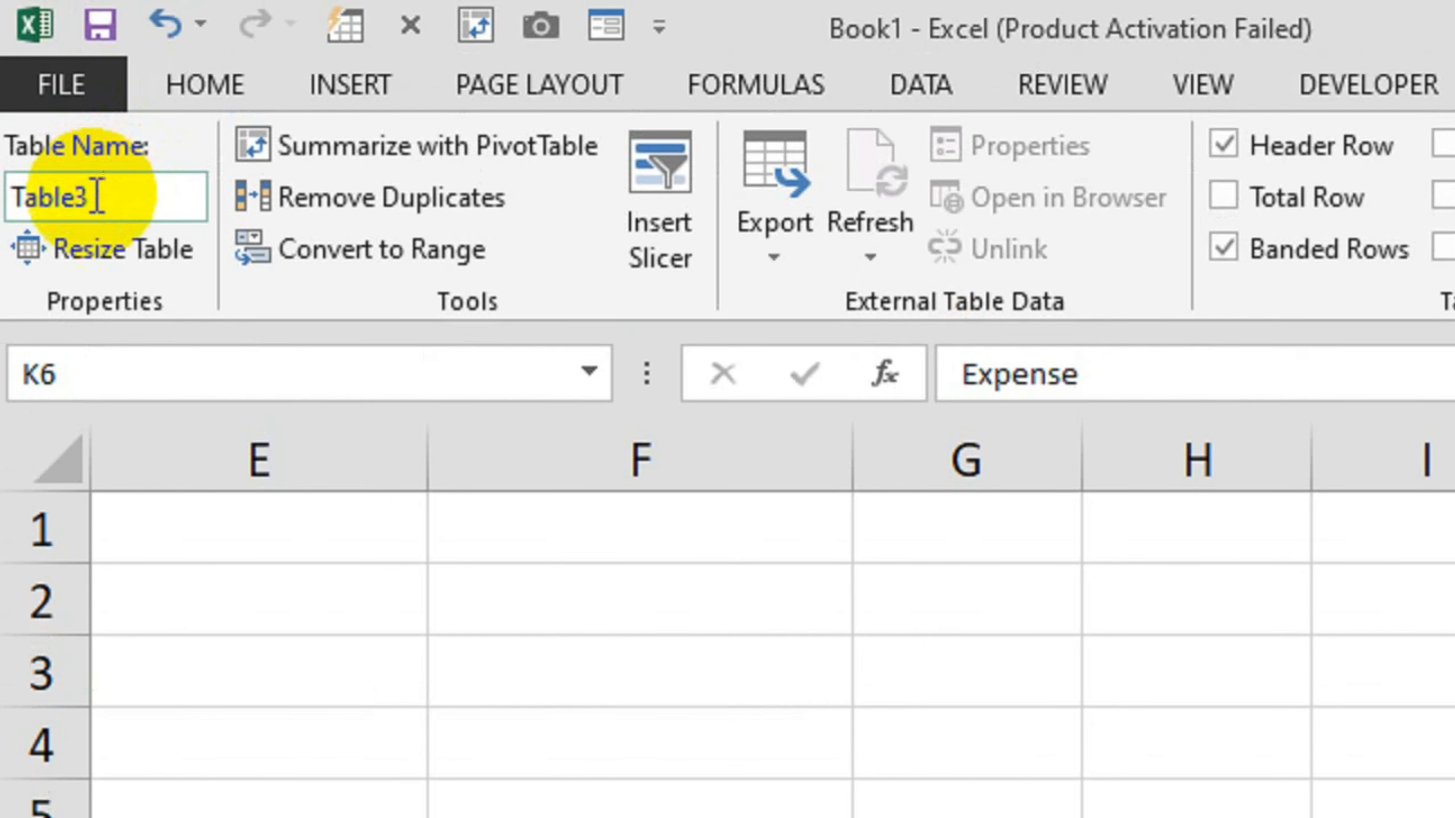
left_click(98, 197)
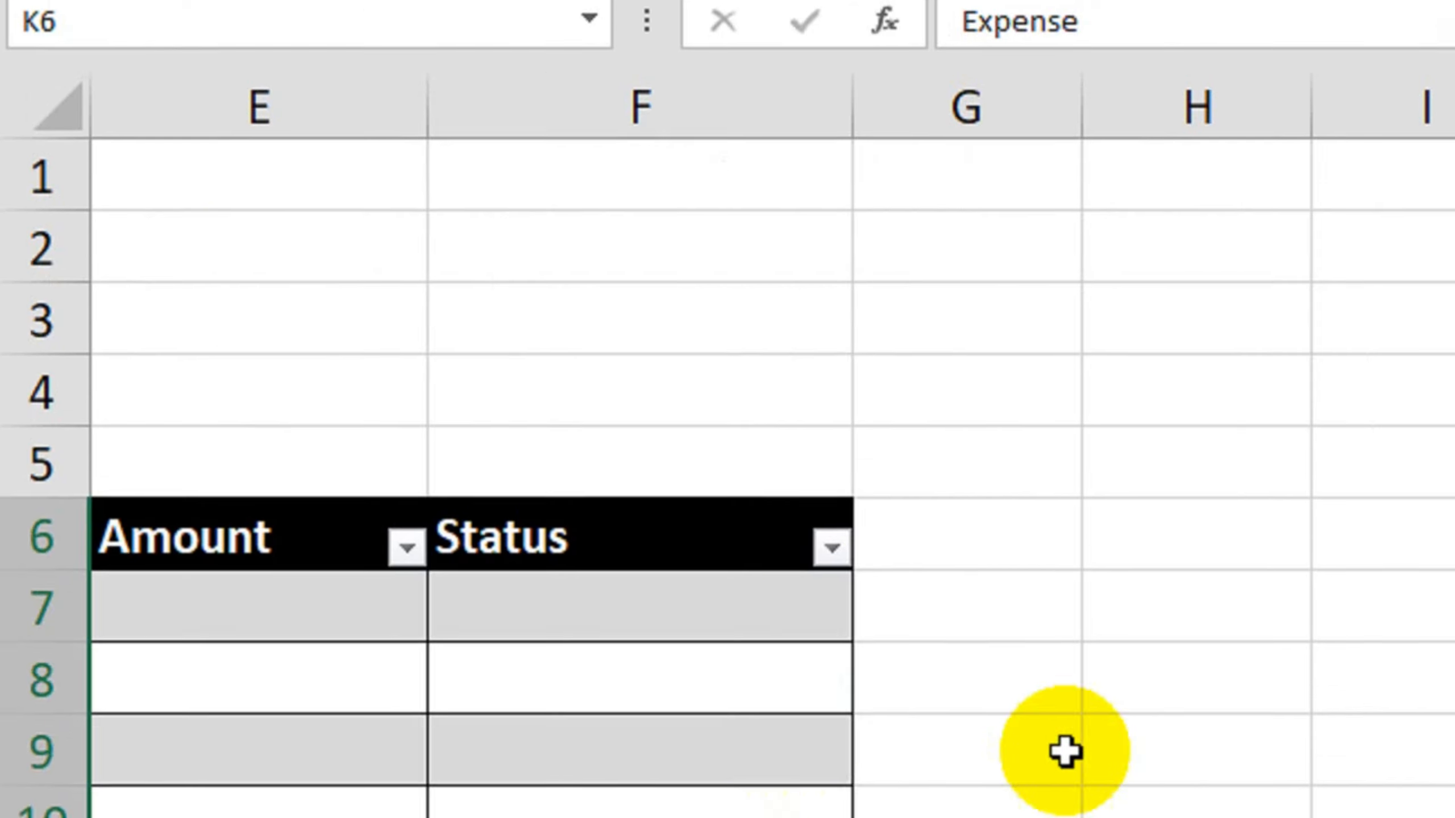
left_click(1253, 657)
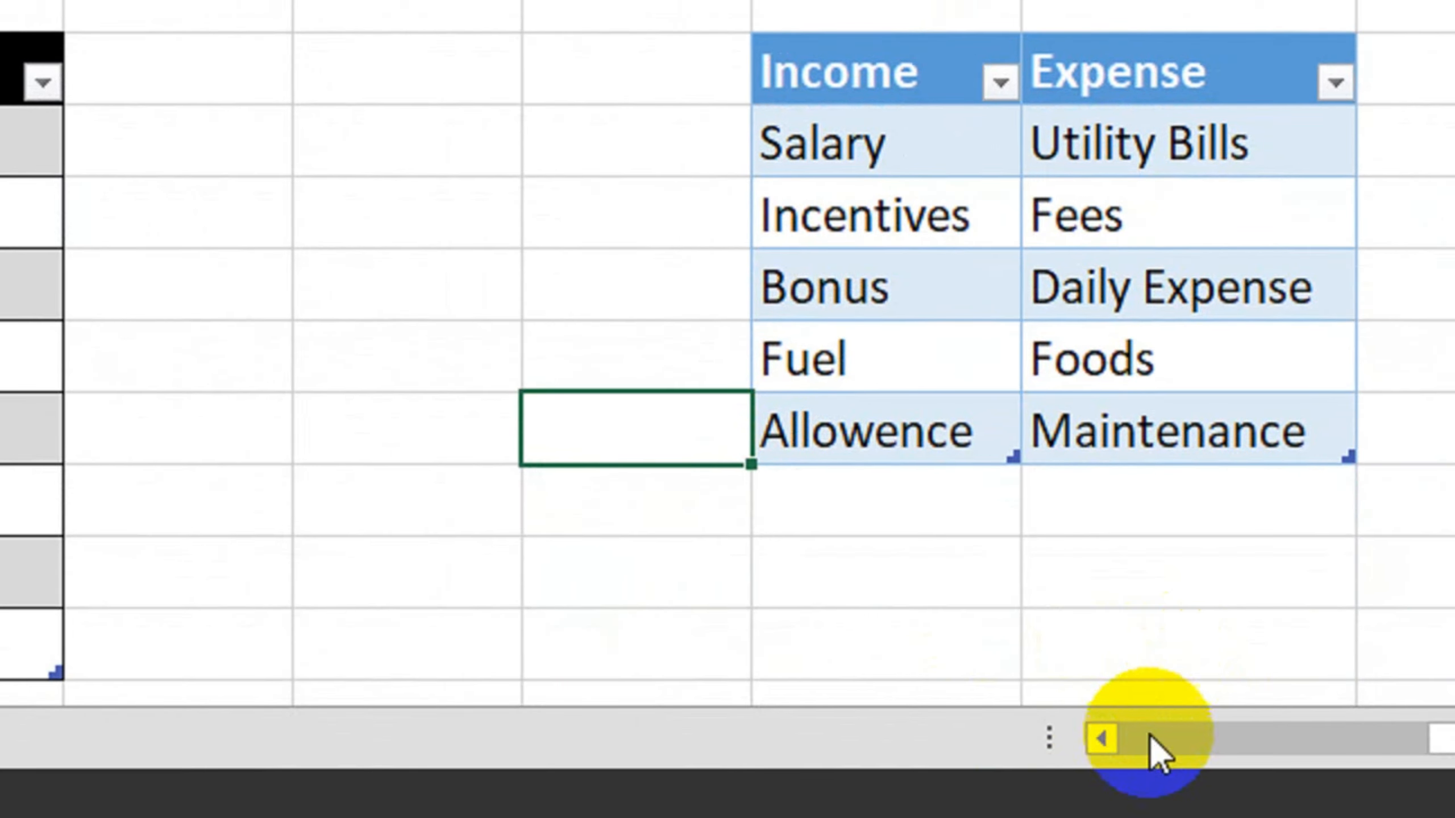
left_click_drag(1221, 744, 862, 739)
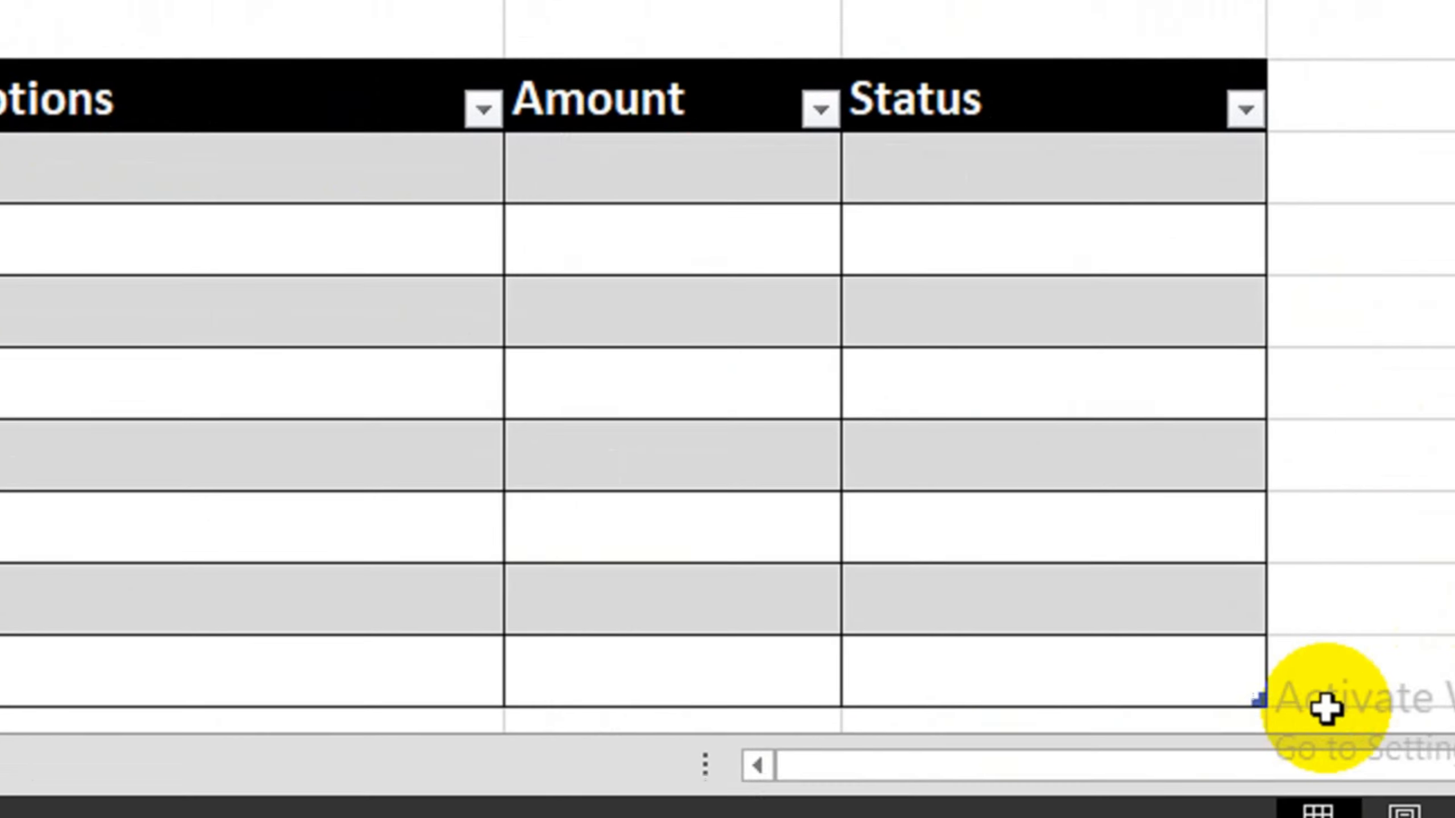
- Enter Income as a test label in M6, beside the income and expense lists
left_click_drag(1322, 768, 1381, 713)
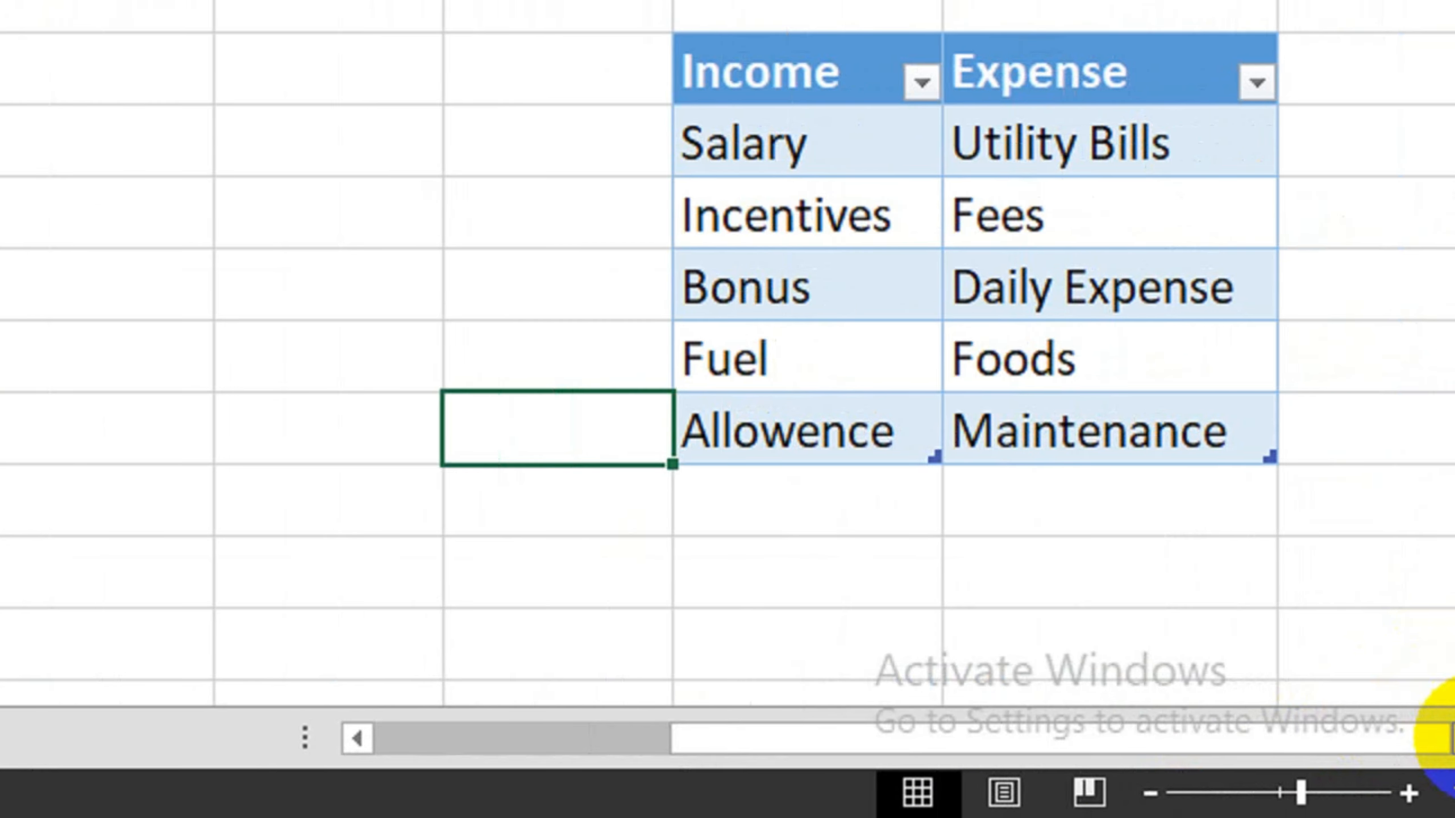
left_click(1454, 738)
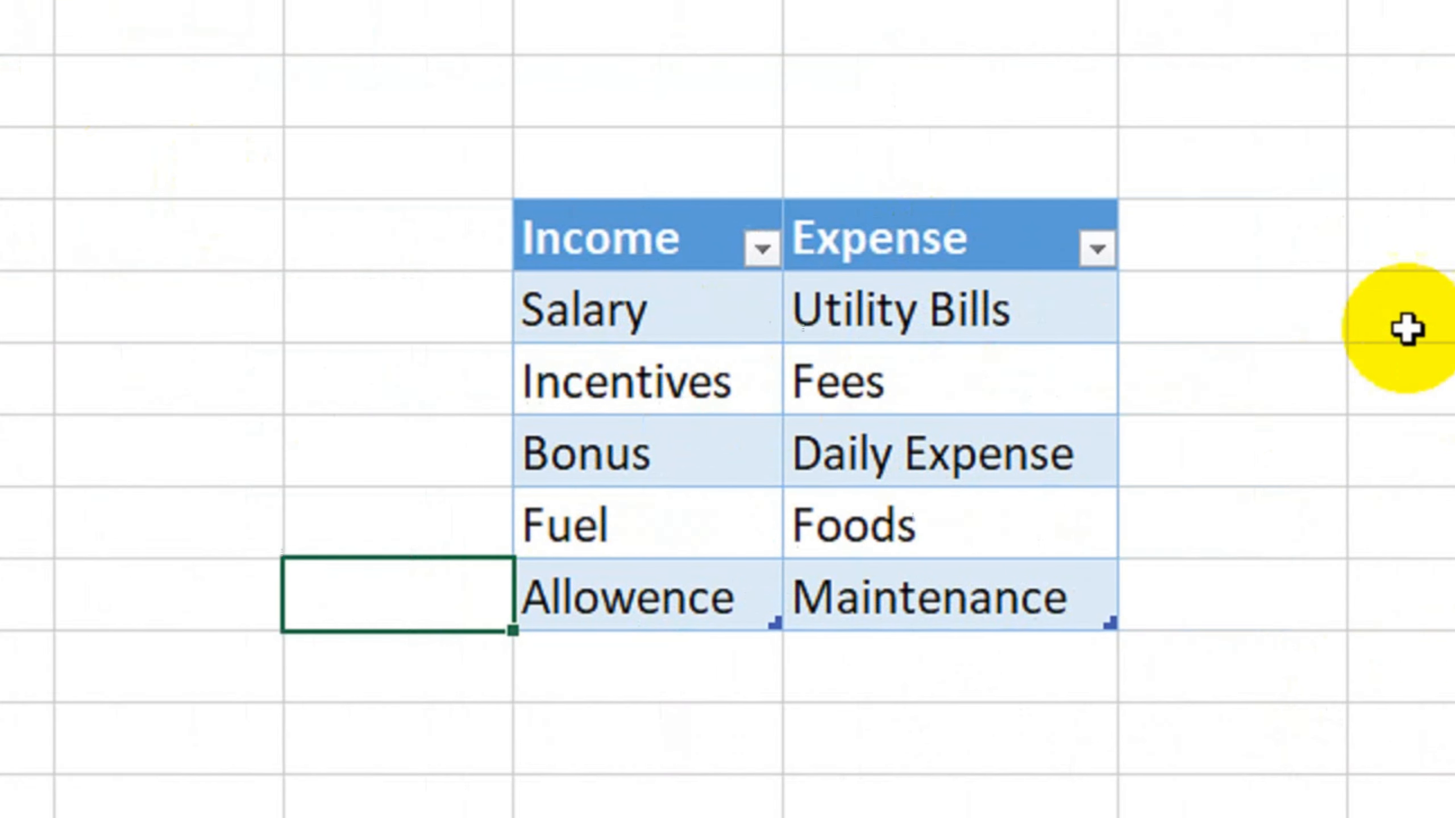
left_click(1268, 241)
type("I")
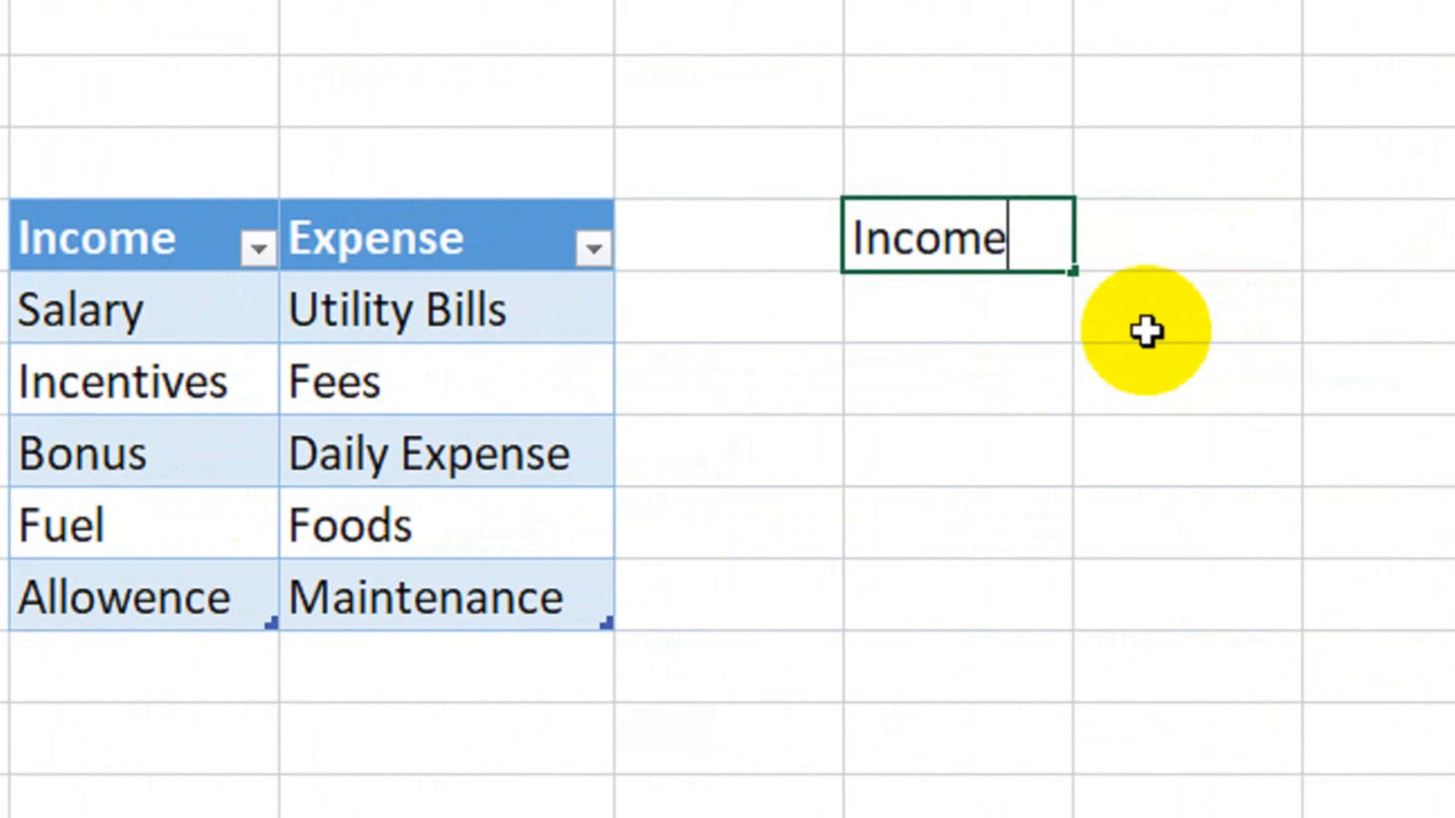
type("ncome")
key("Return")
- Enter =INDIRECT(M6) in N6 and fill the formula down through N12
left_click(1288, 235)
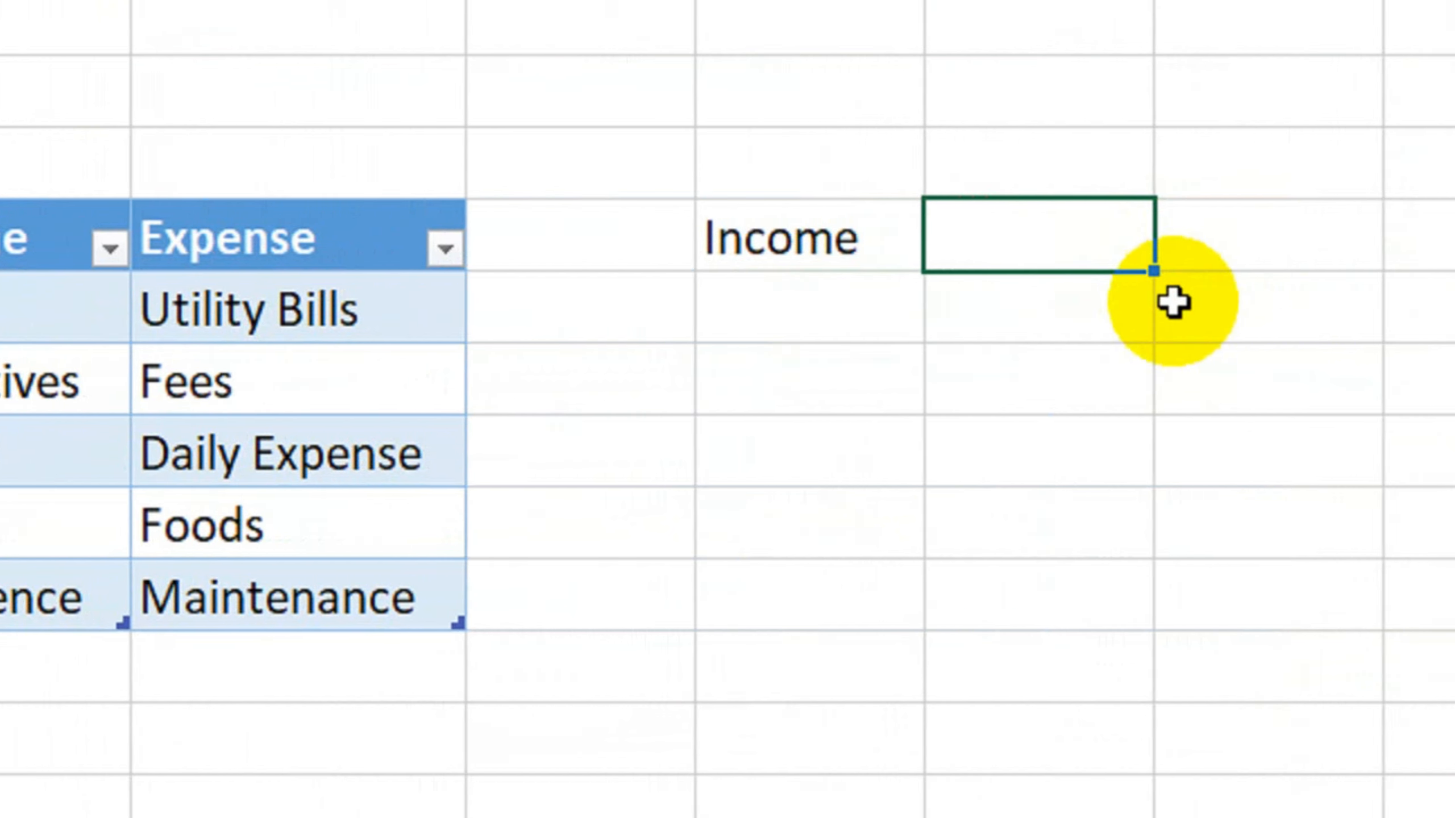
type("=ind")
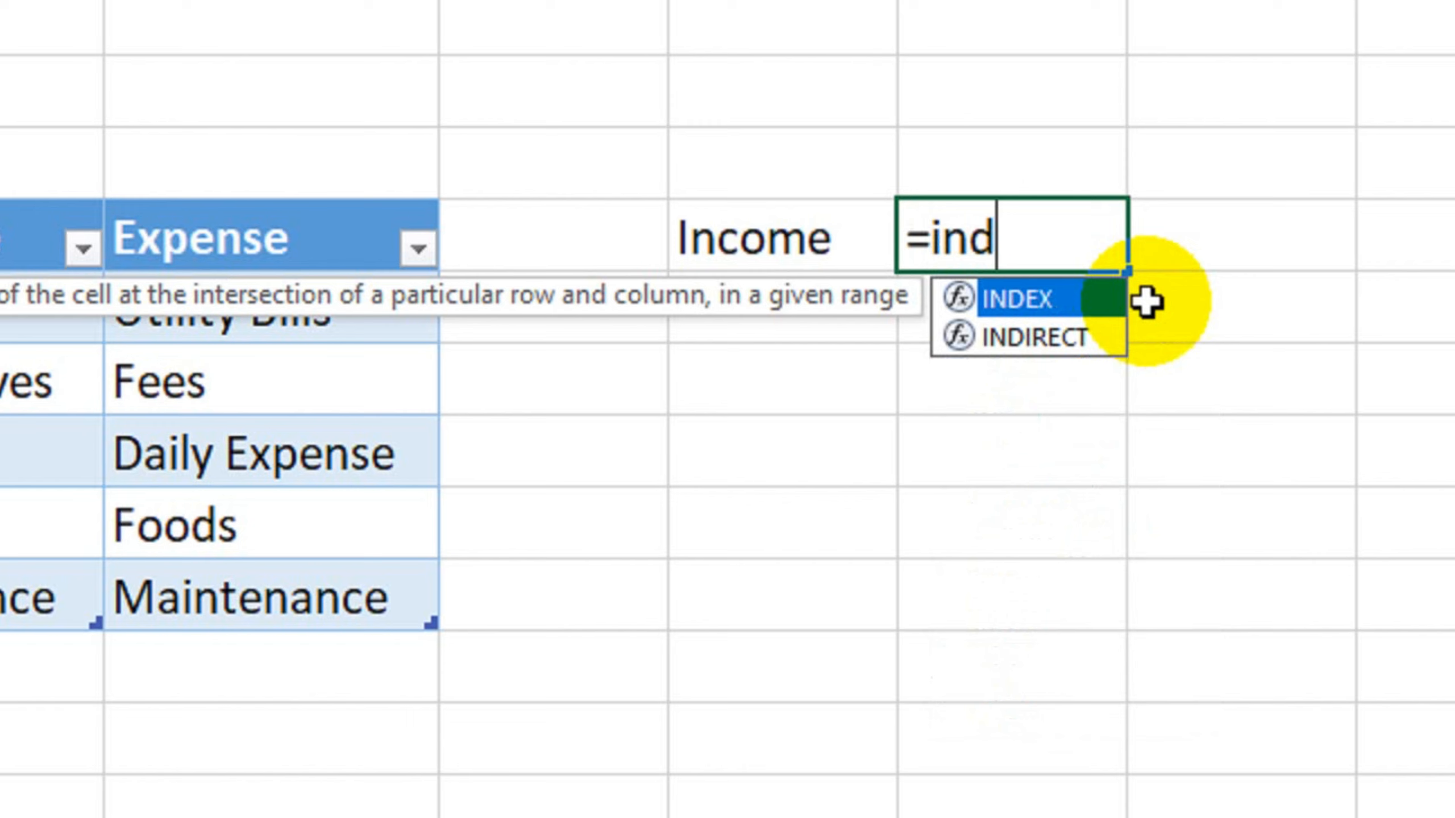
key("Down")
key("Tab")
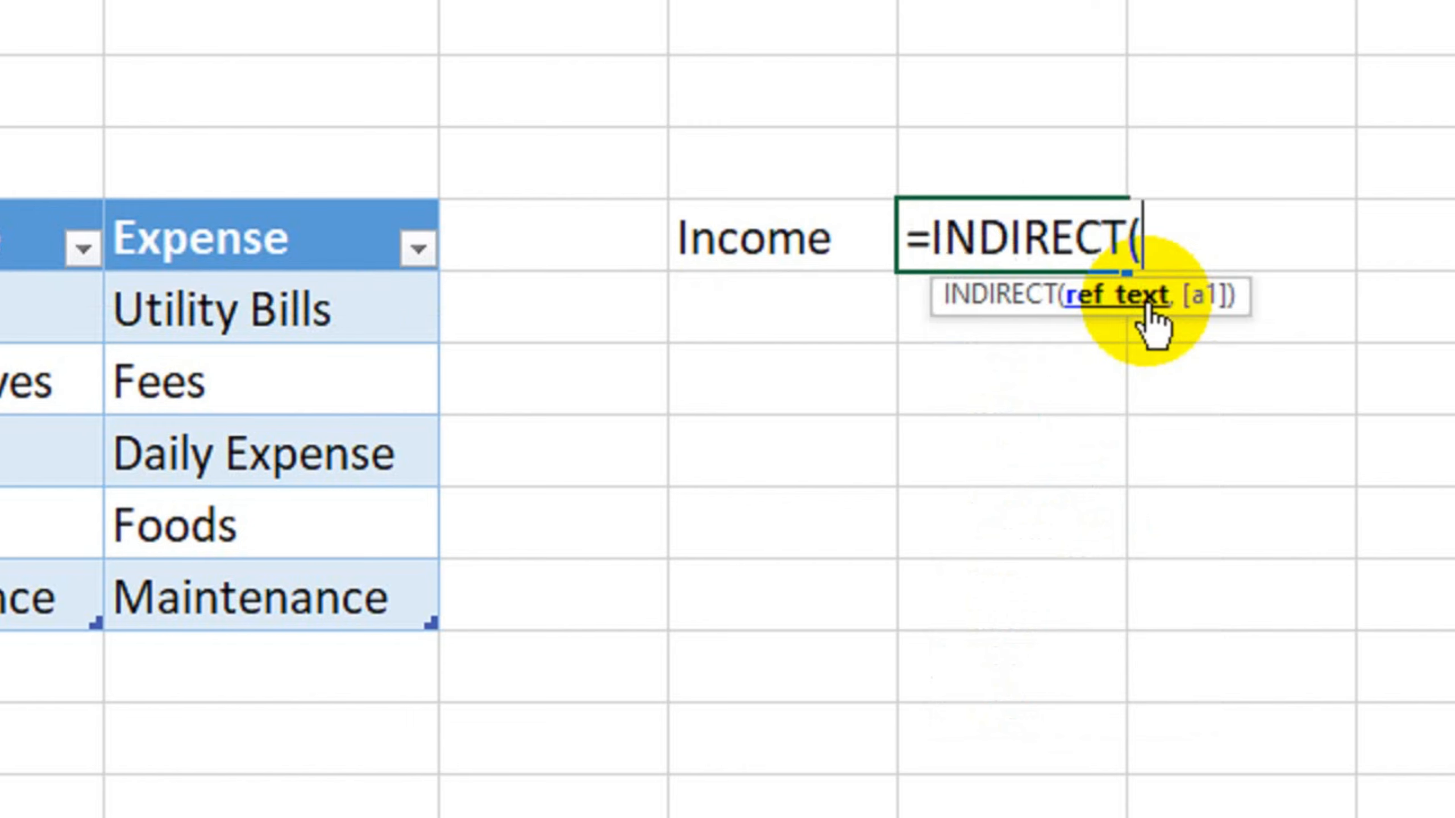
left_click(780, 237)
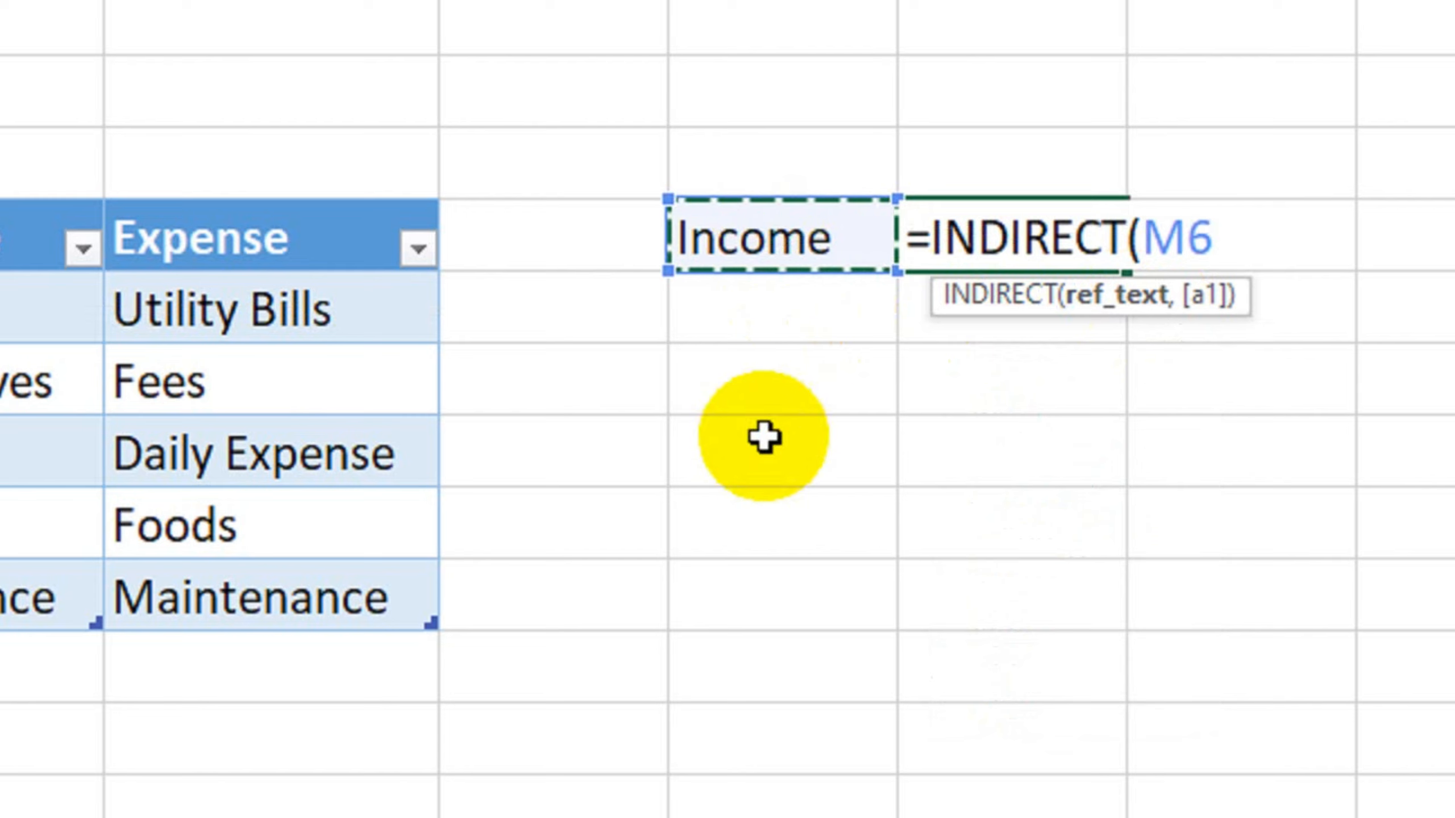
type(")")
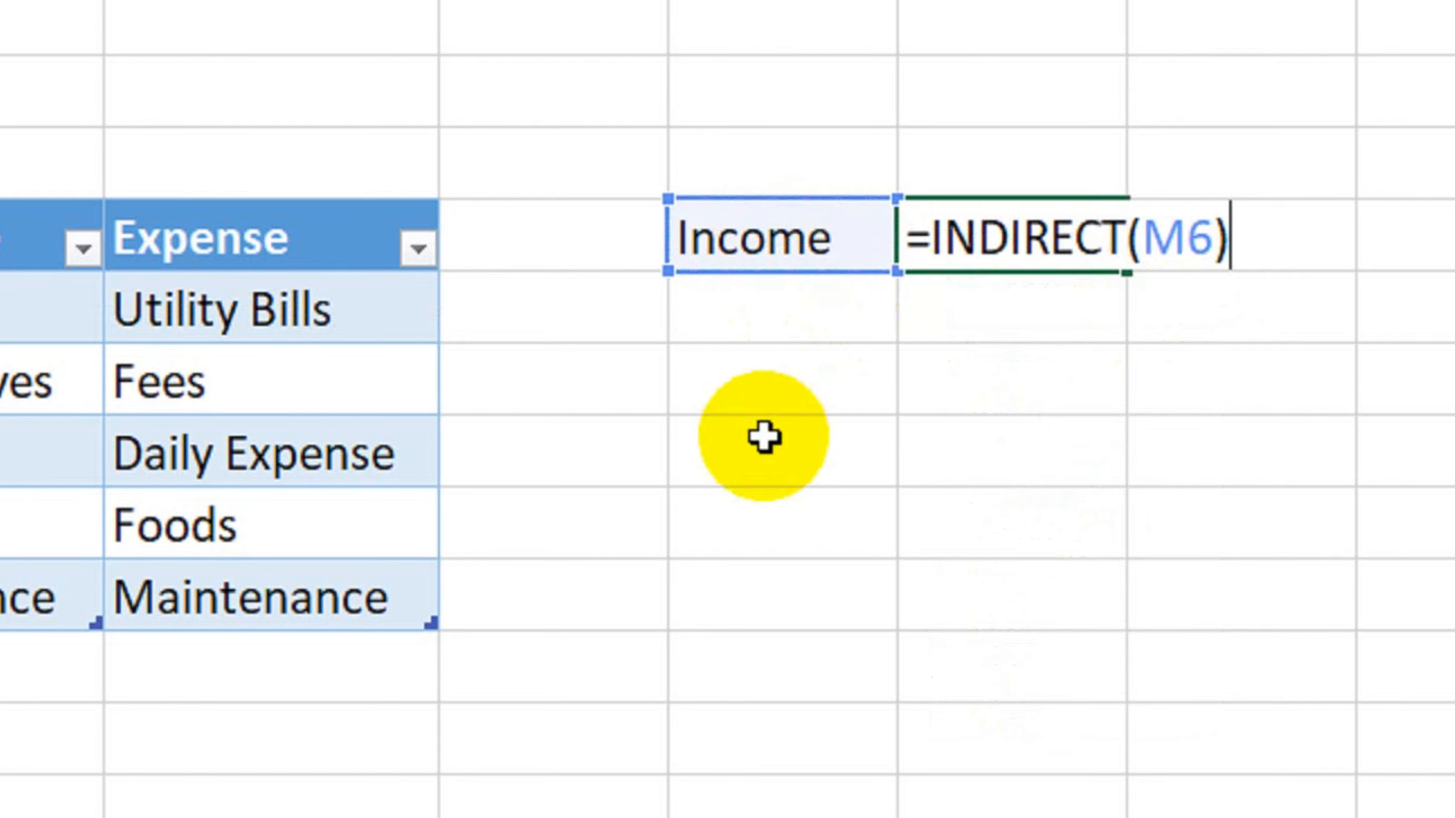
key("ctrl+Return")
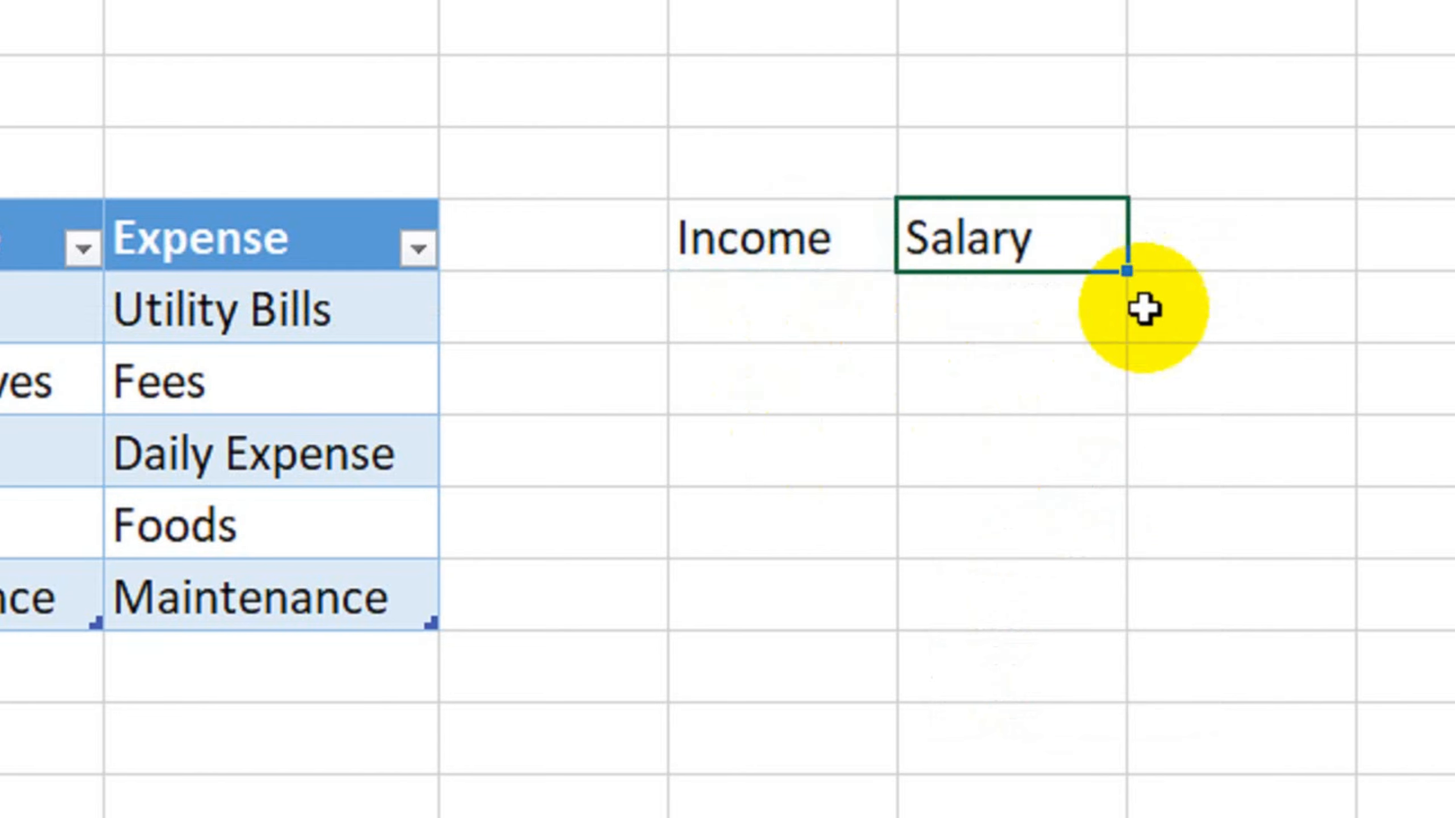
mouse_move(1124, 269)
left_mouse_down()
mouse_move(1094, 497)
mouse_move(1122, 676)
mouse_move(1119, 636)
left_mouse_up()
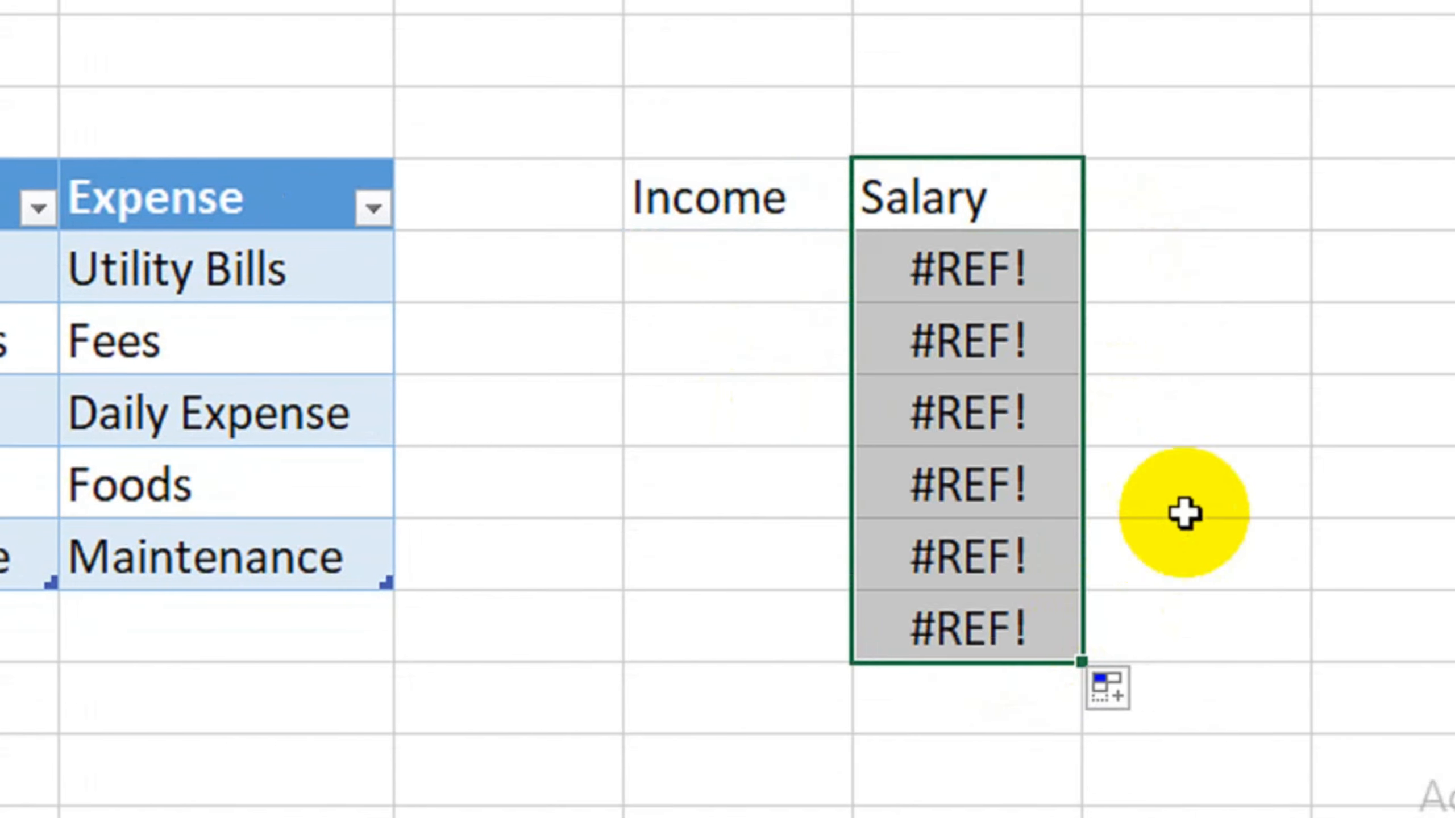
- Make the M6 reference in N6's INDIRECT formula absolute and refill the formula down through N12
left_click(1225, 510)
double_click(1003, 201)
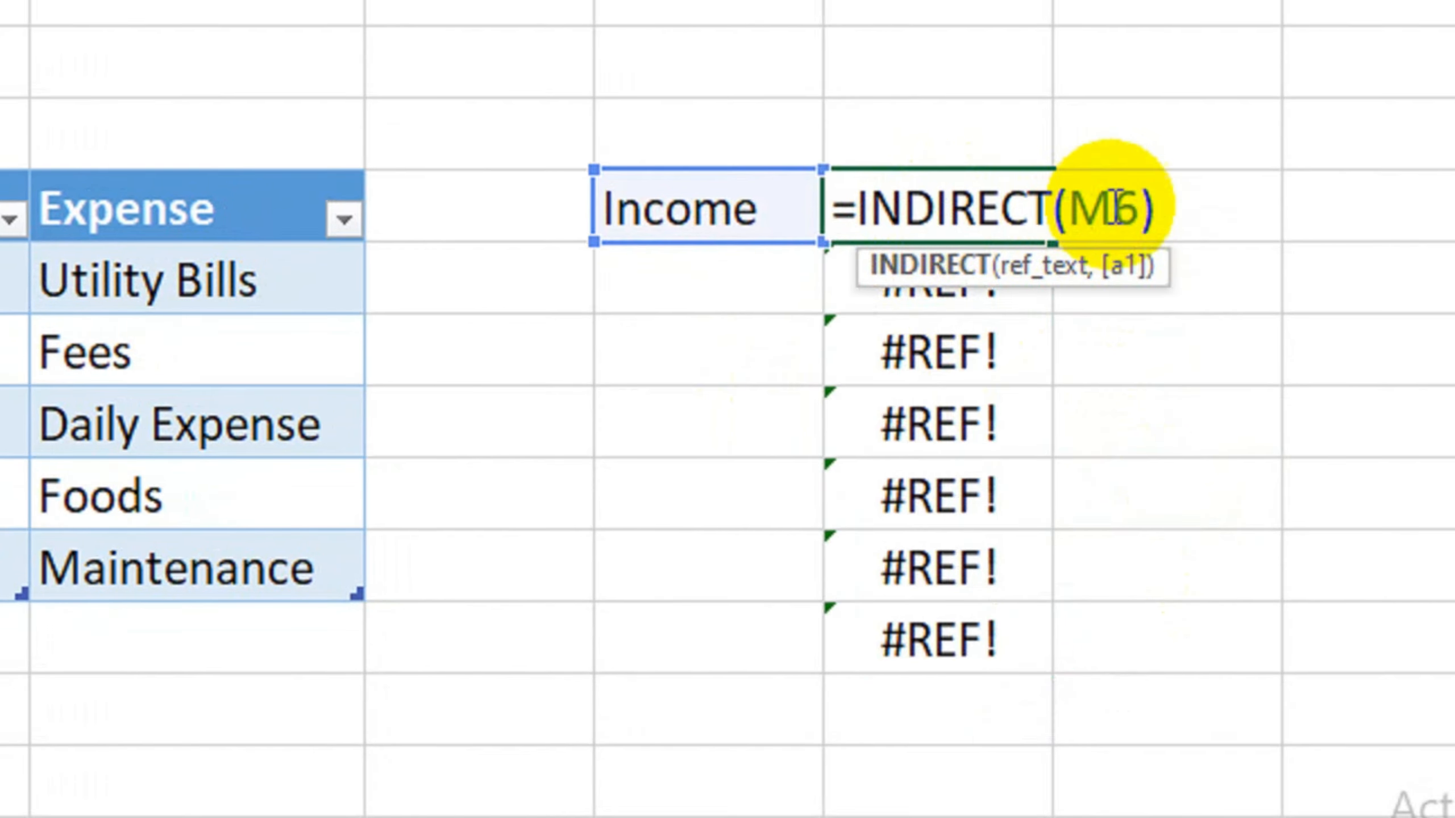
double_click(1100, 225)
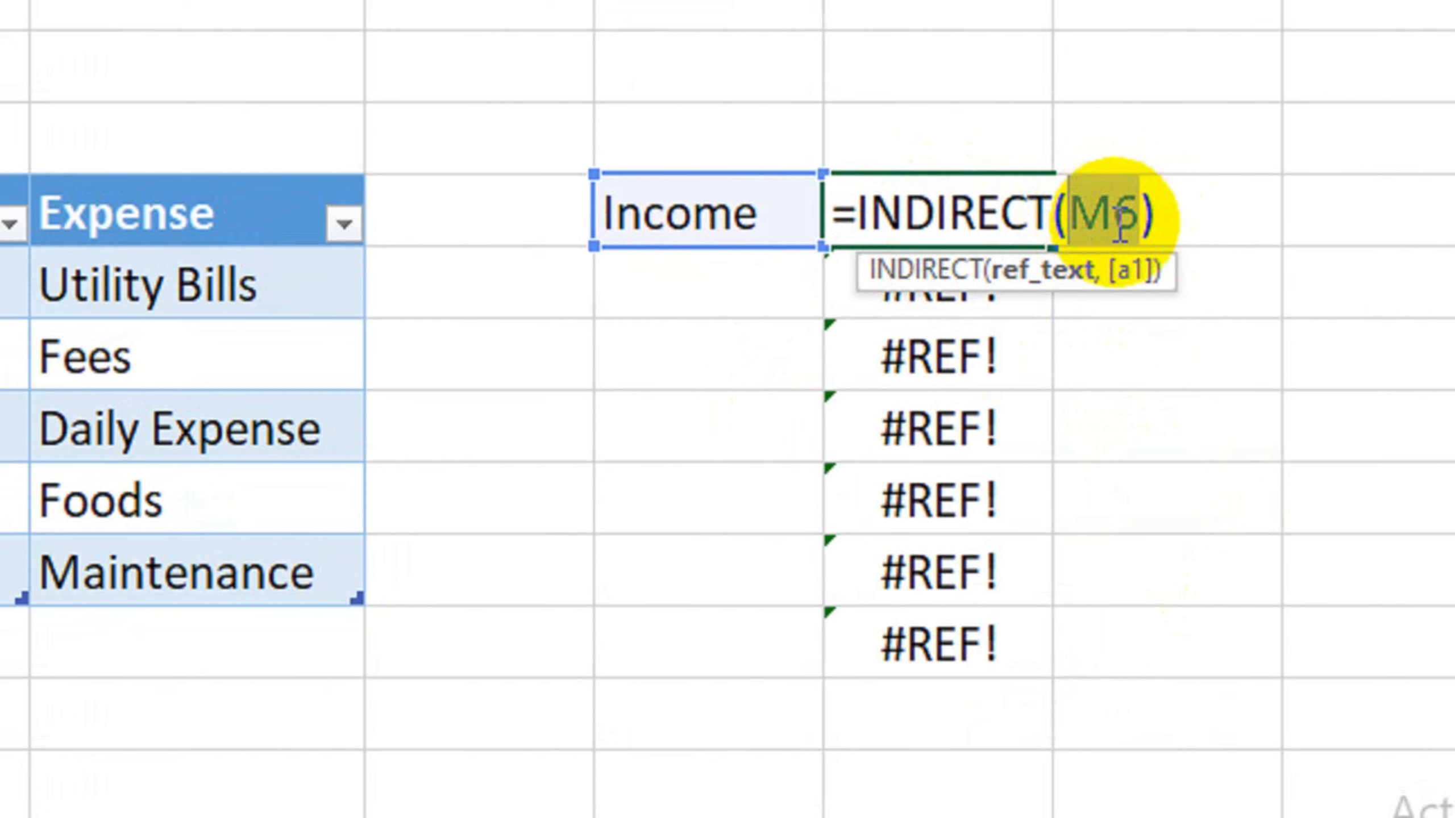
key("F4")
key("Return")
left_click(1025, 200)
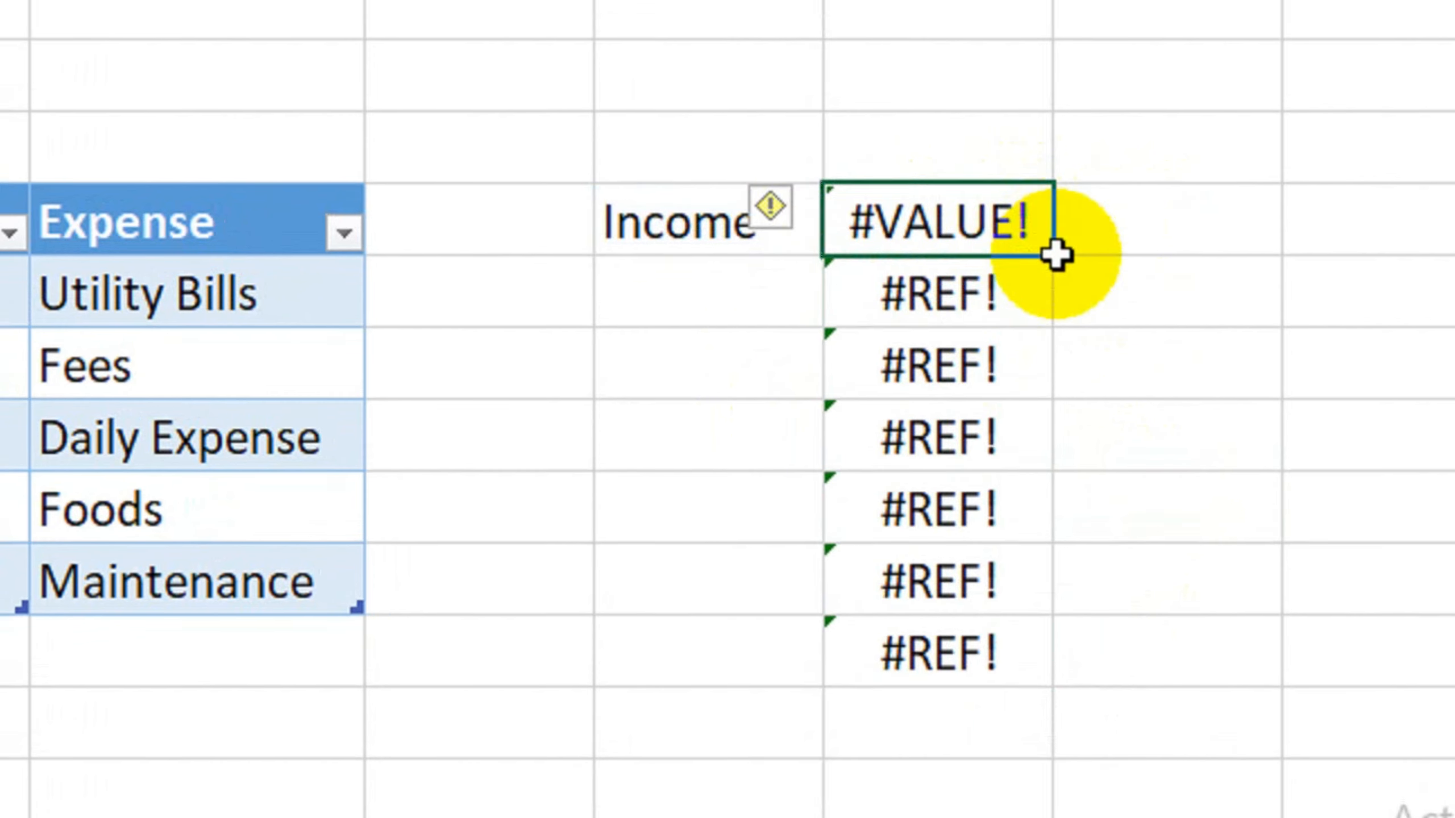
double_click(1056, 258)
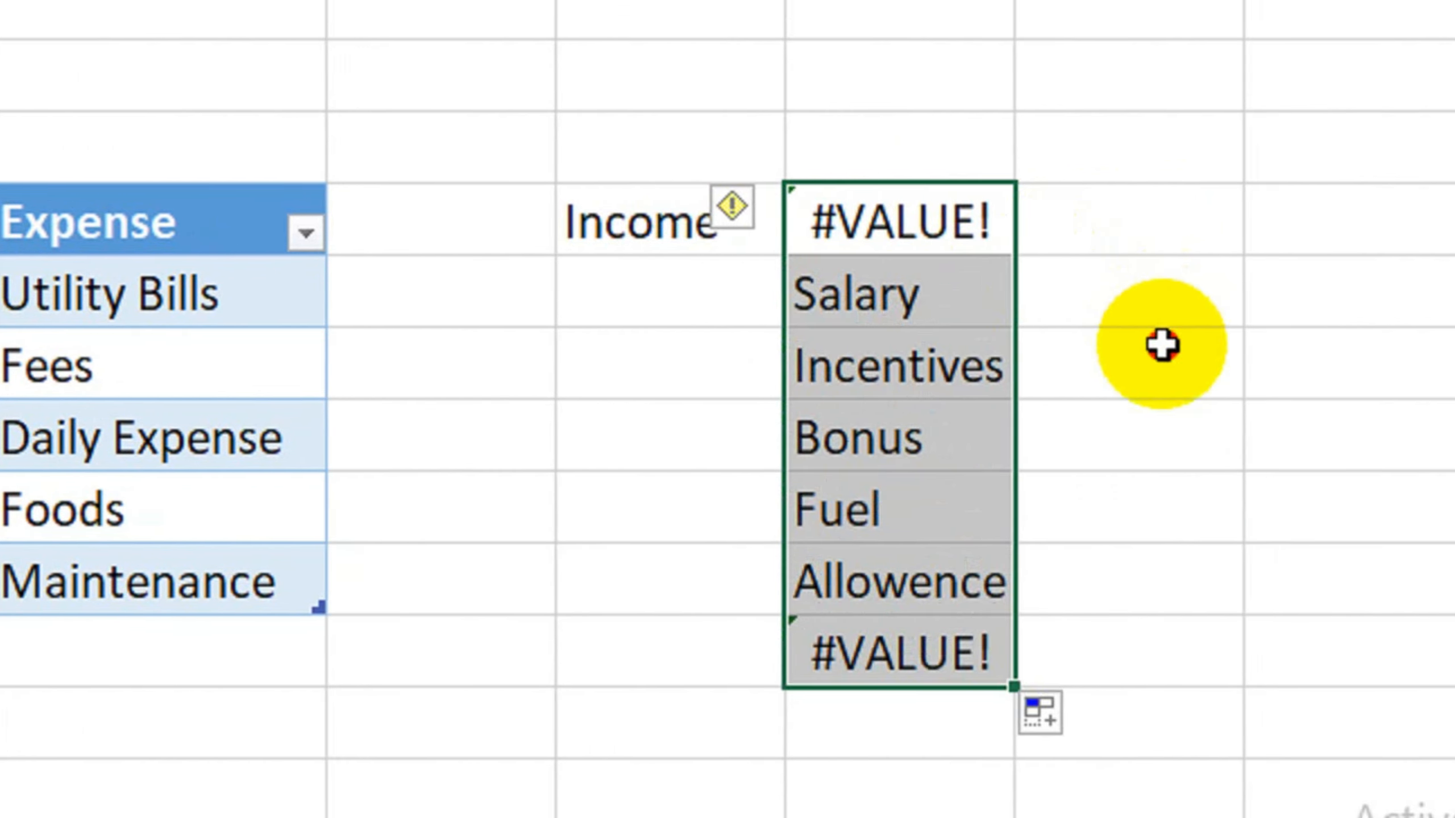
- Check the INDIRECT results in column N, and change the test label in M6 to Expense
left_click(1161, 344)
left_click(881, 295)
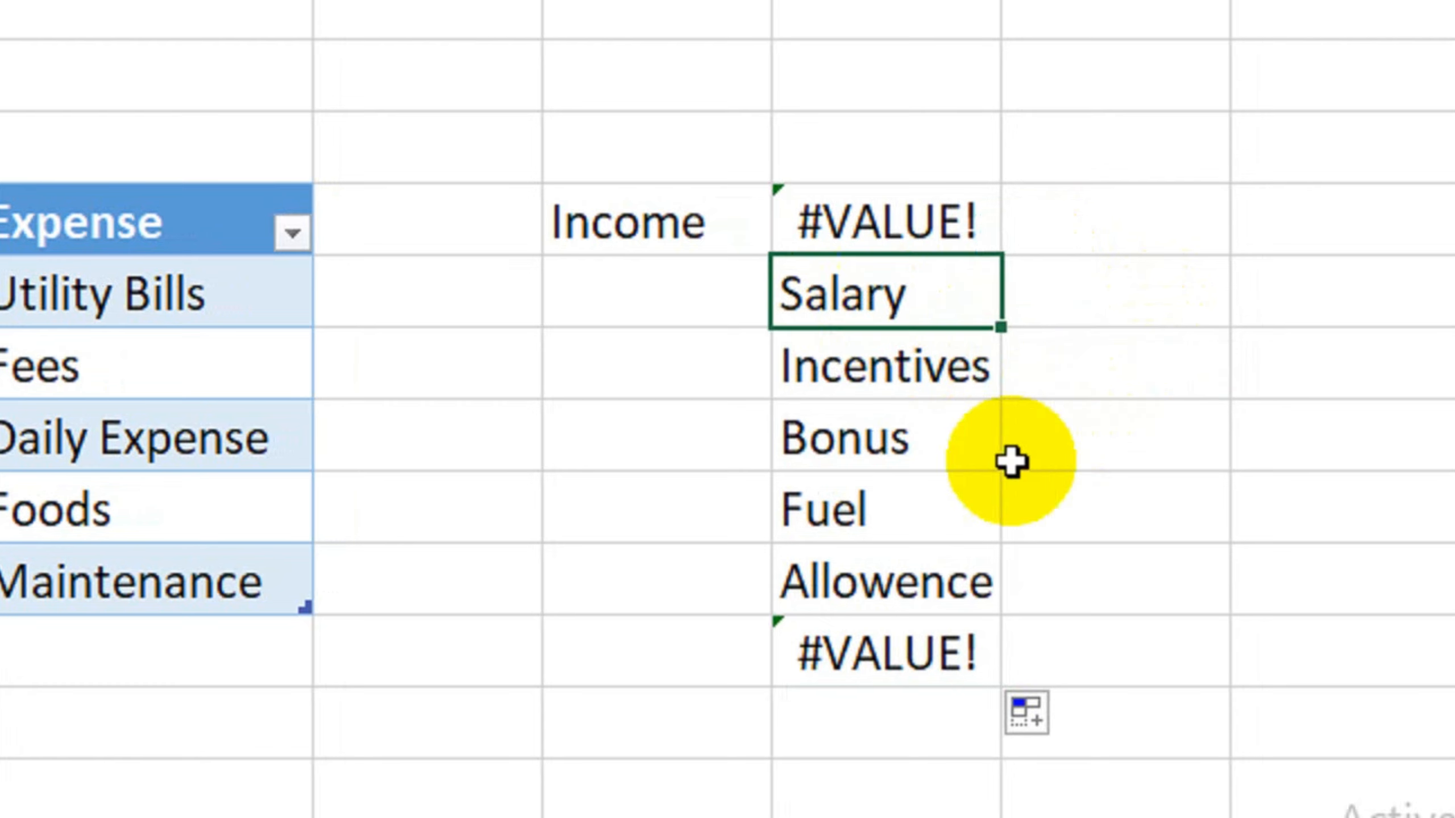
left_click(894, 387)
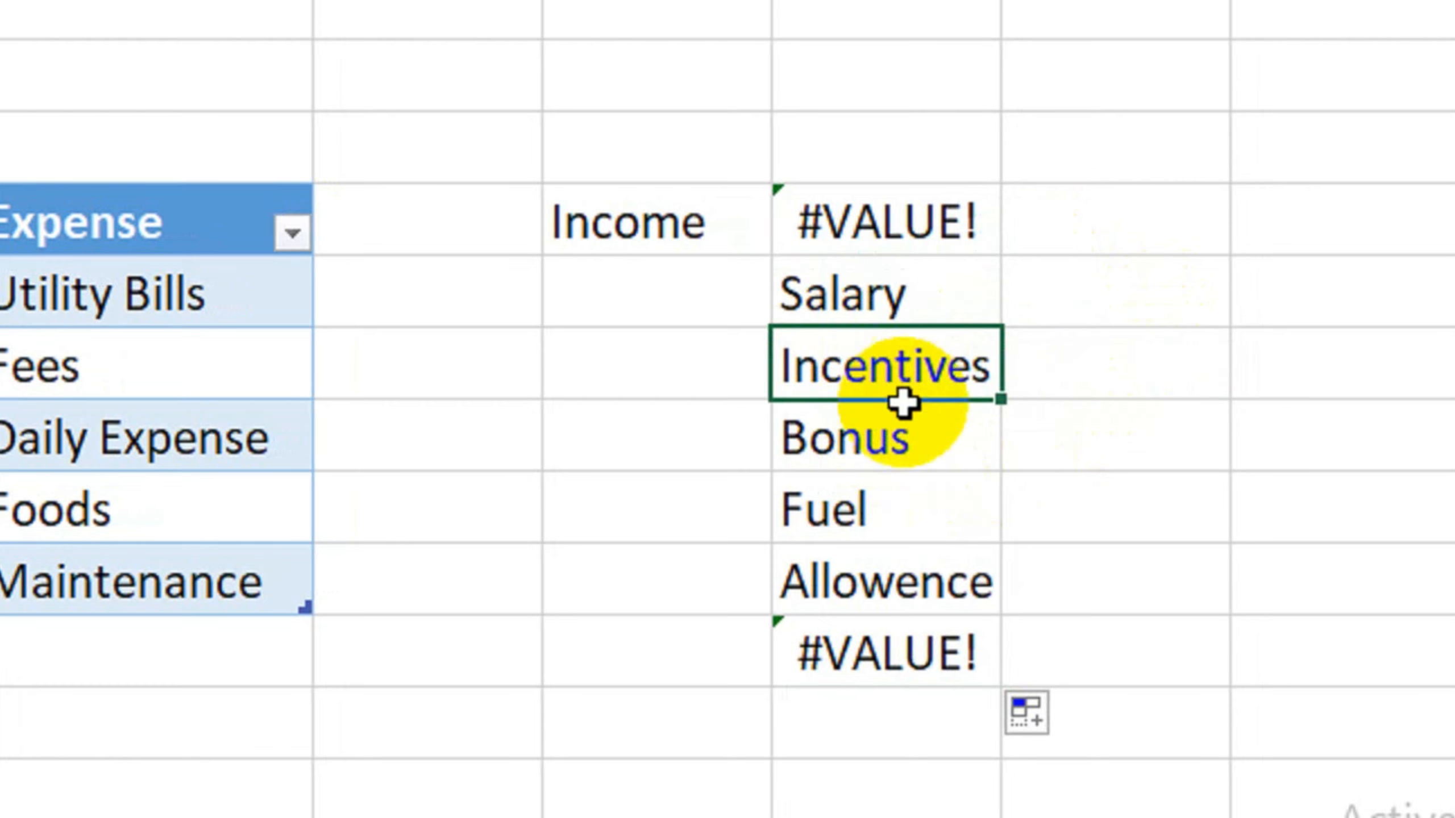
left_click(896, 524)
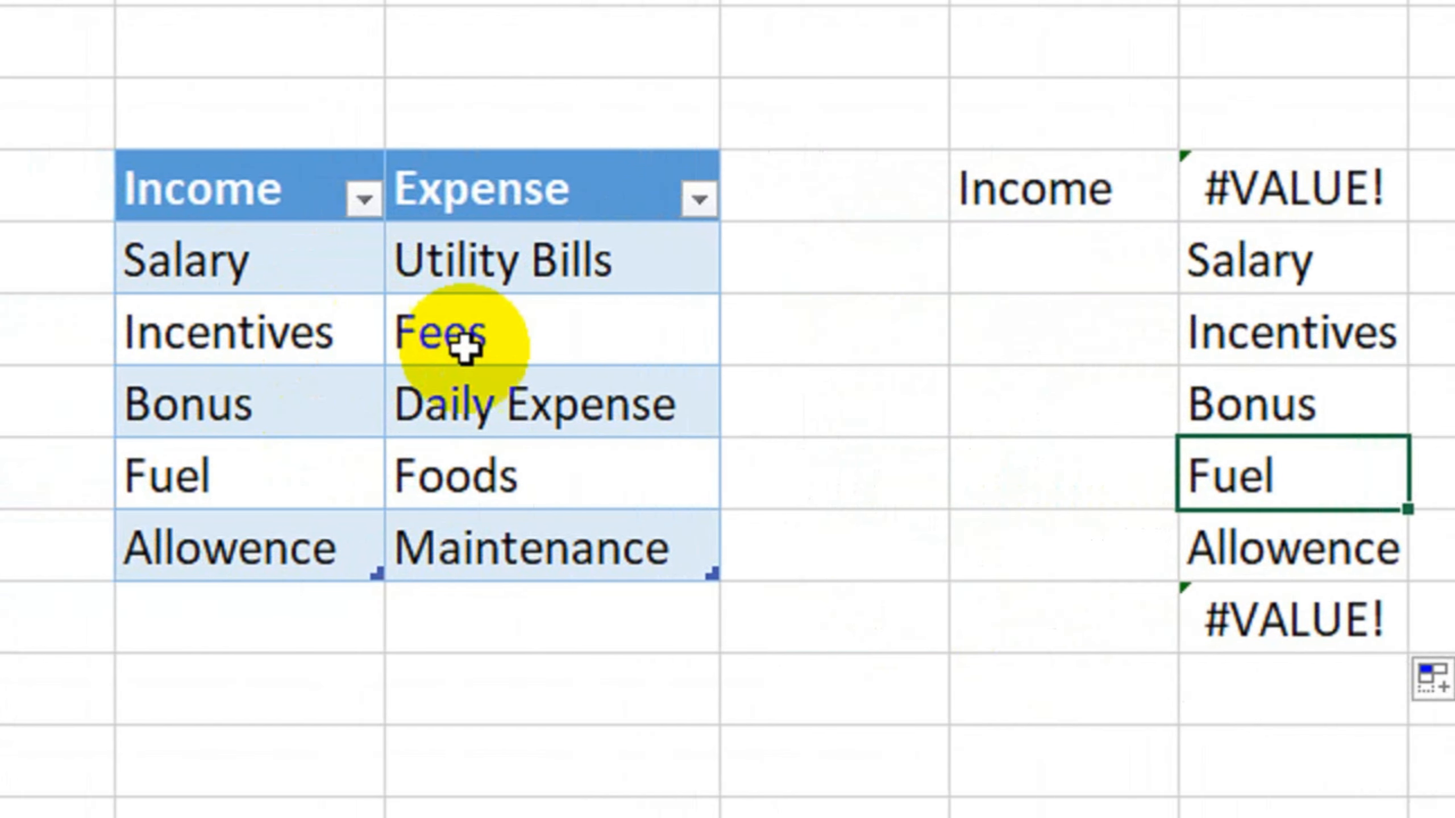
left_click(1308, 203)
left_click(1254, 607)
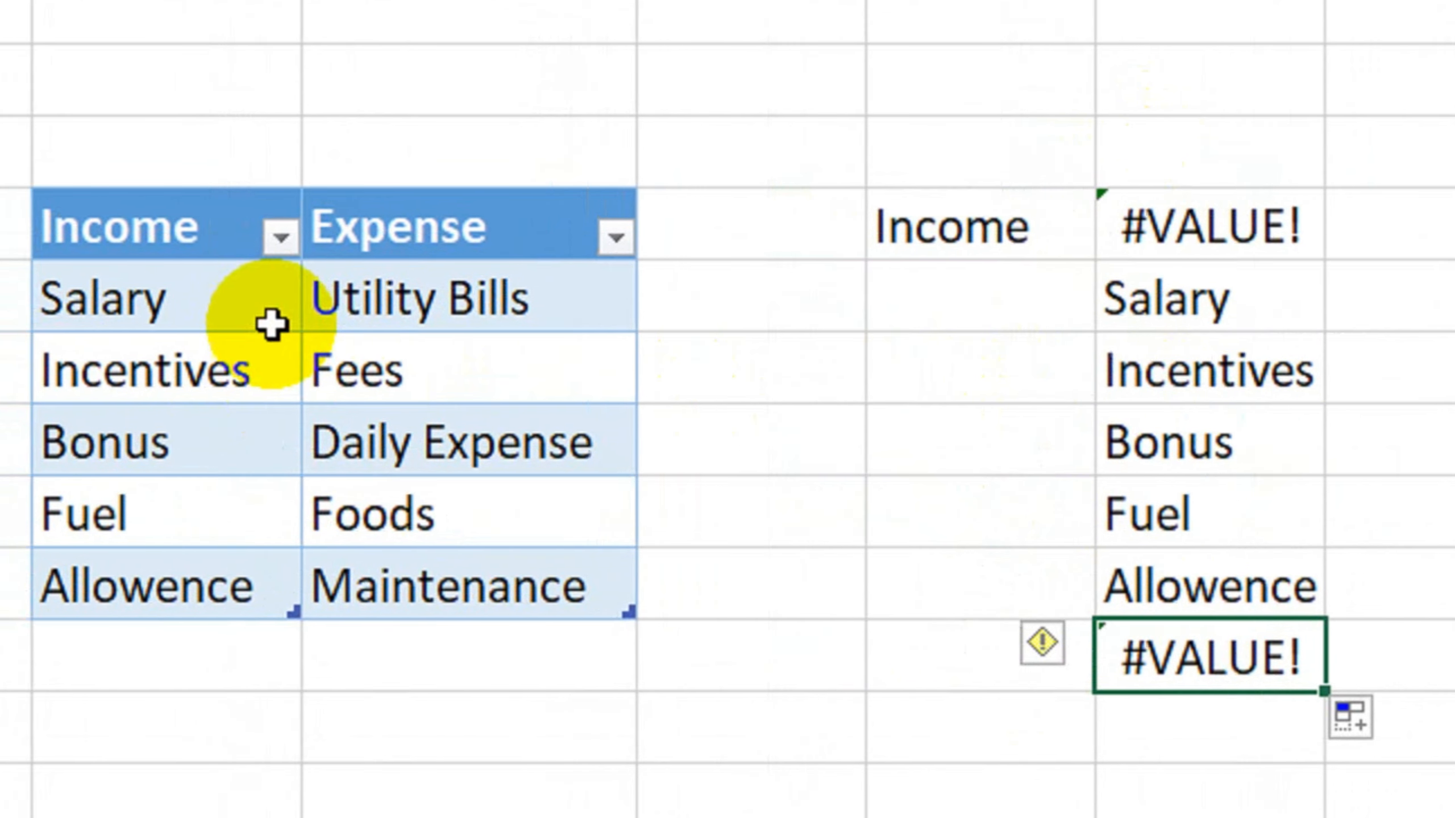
left_click(1071, 228)
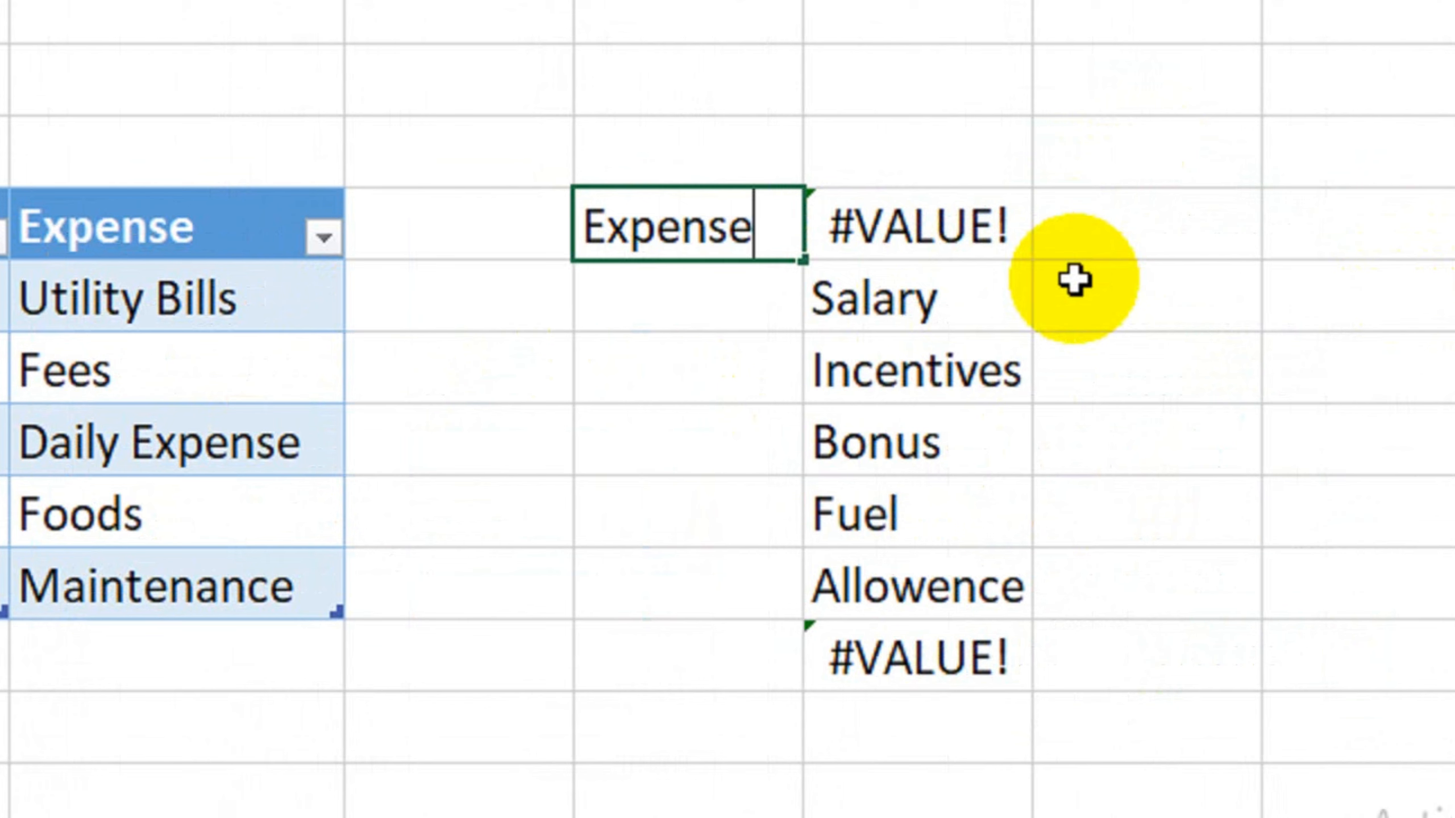
key("Return")
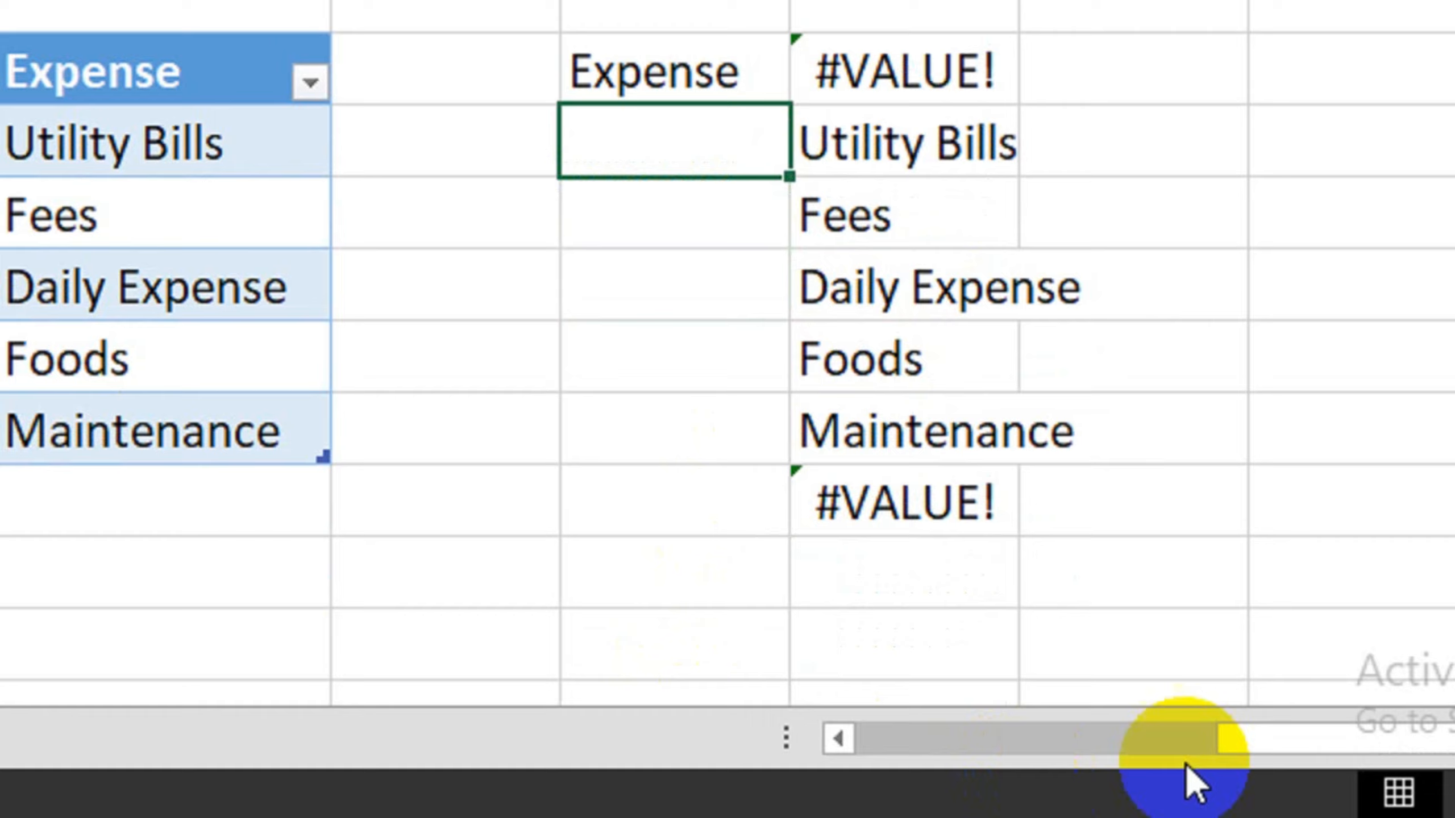
- Add list data validation to the List/Type cells C7:C14 with the source Income, Expense
left_click_drag(1188, 767, 761, 744)
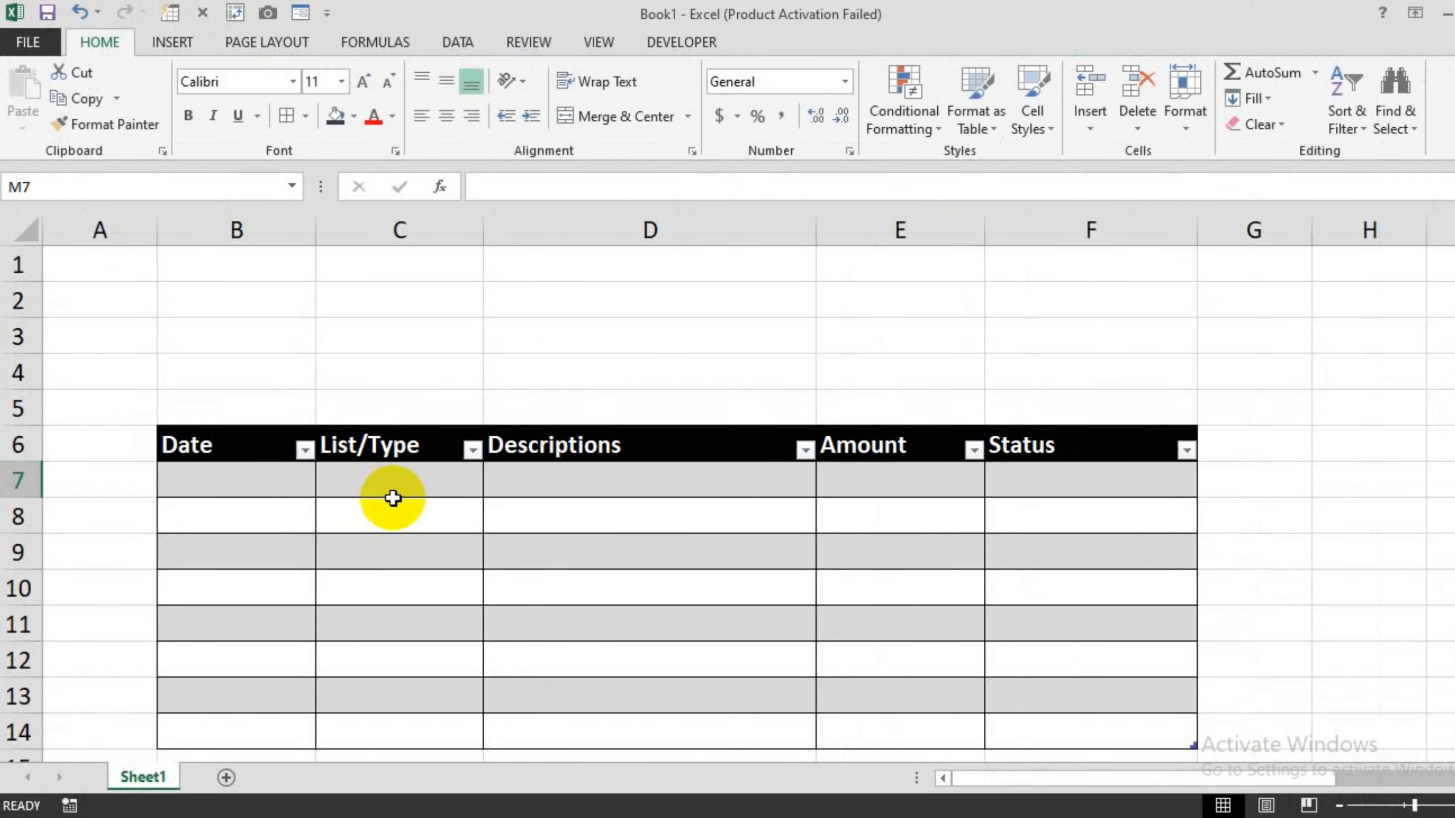
left_click(284, 292)
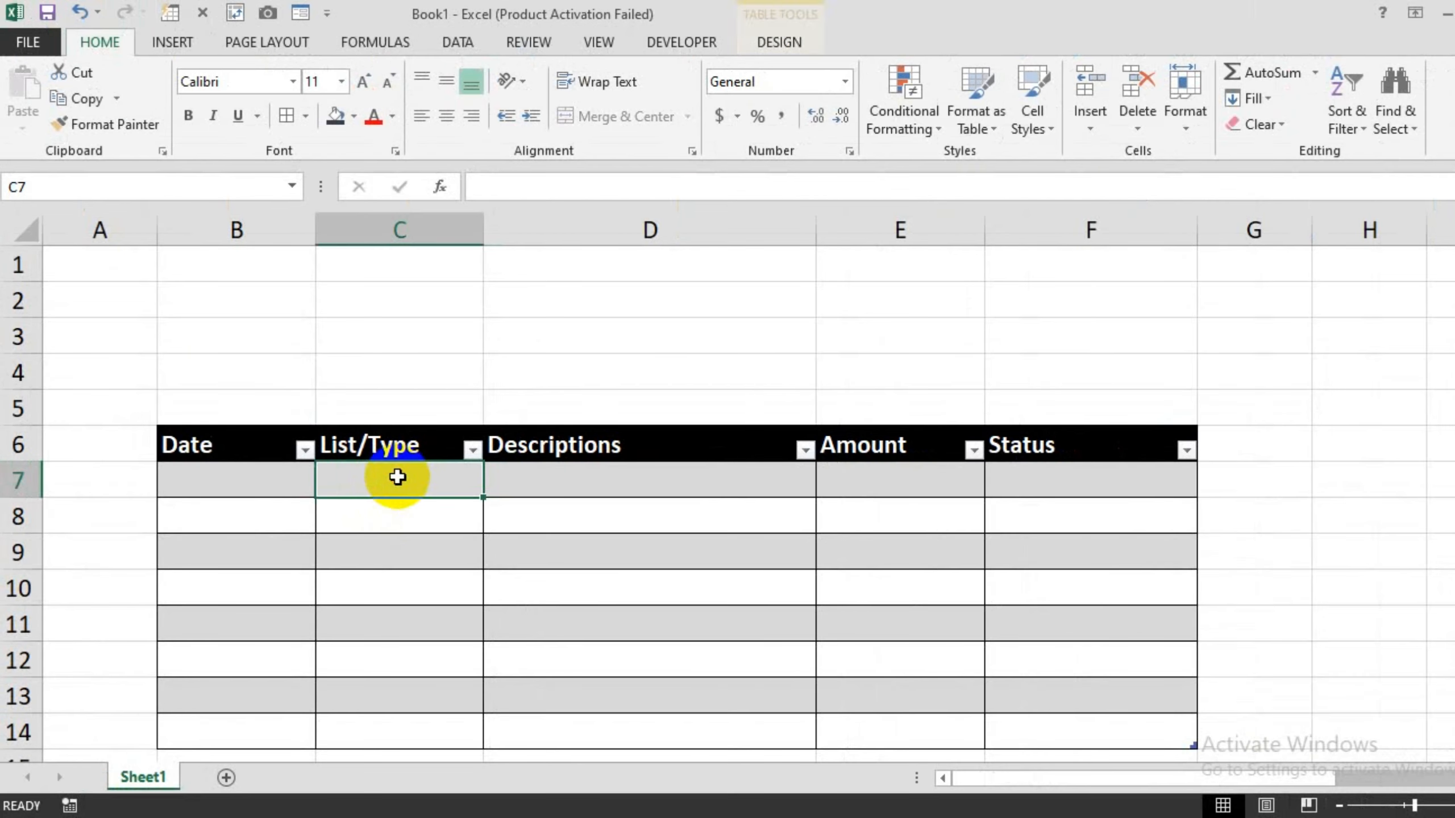
left_click_drag(398, 477, 407, 731)
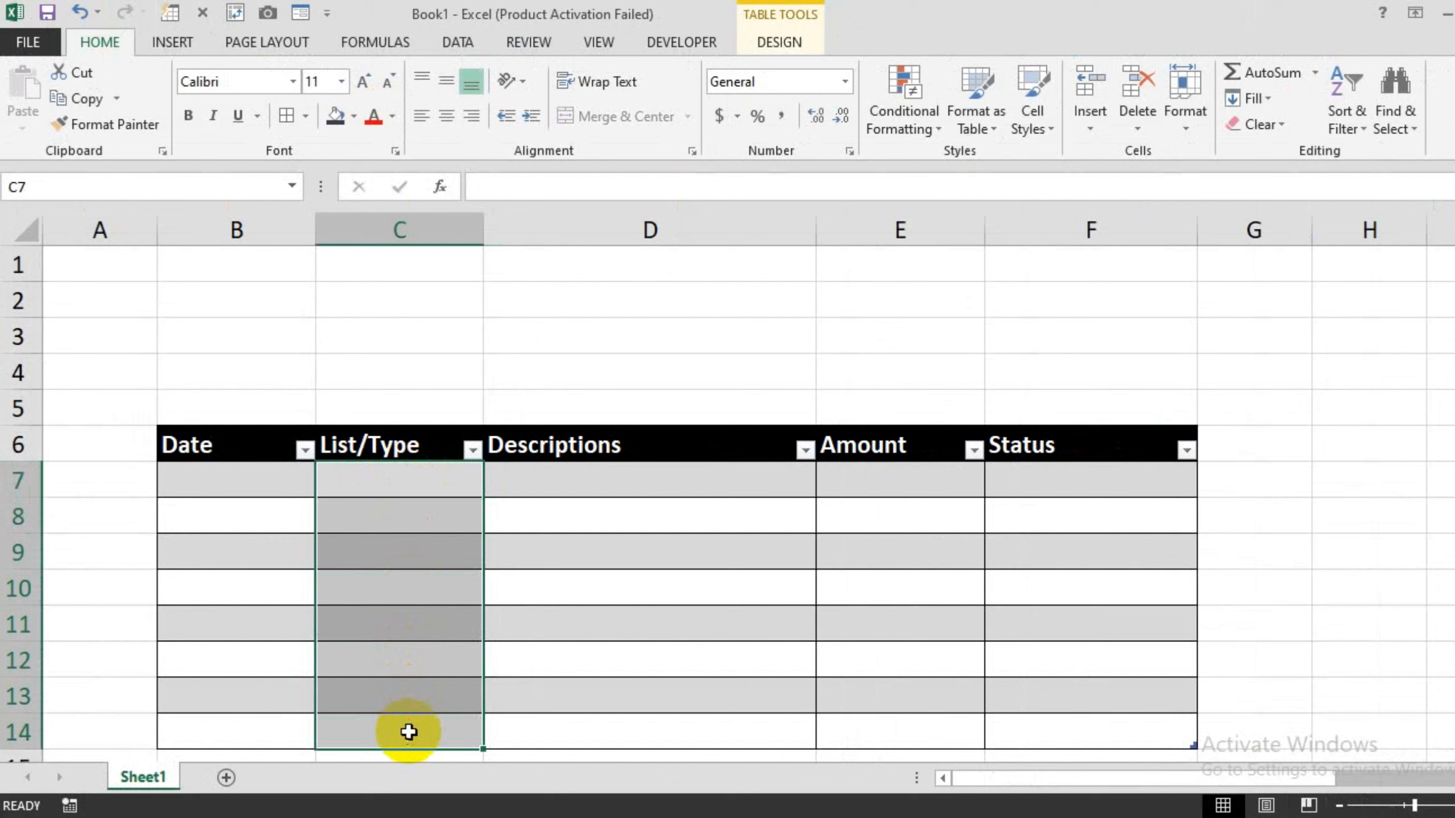
left_click(472, 41)
left_click(951, 137)
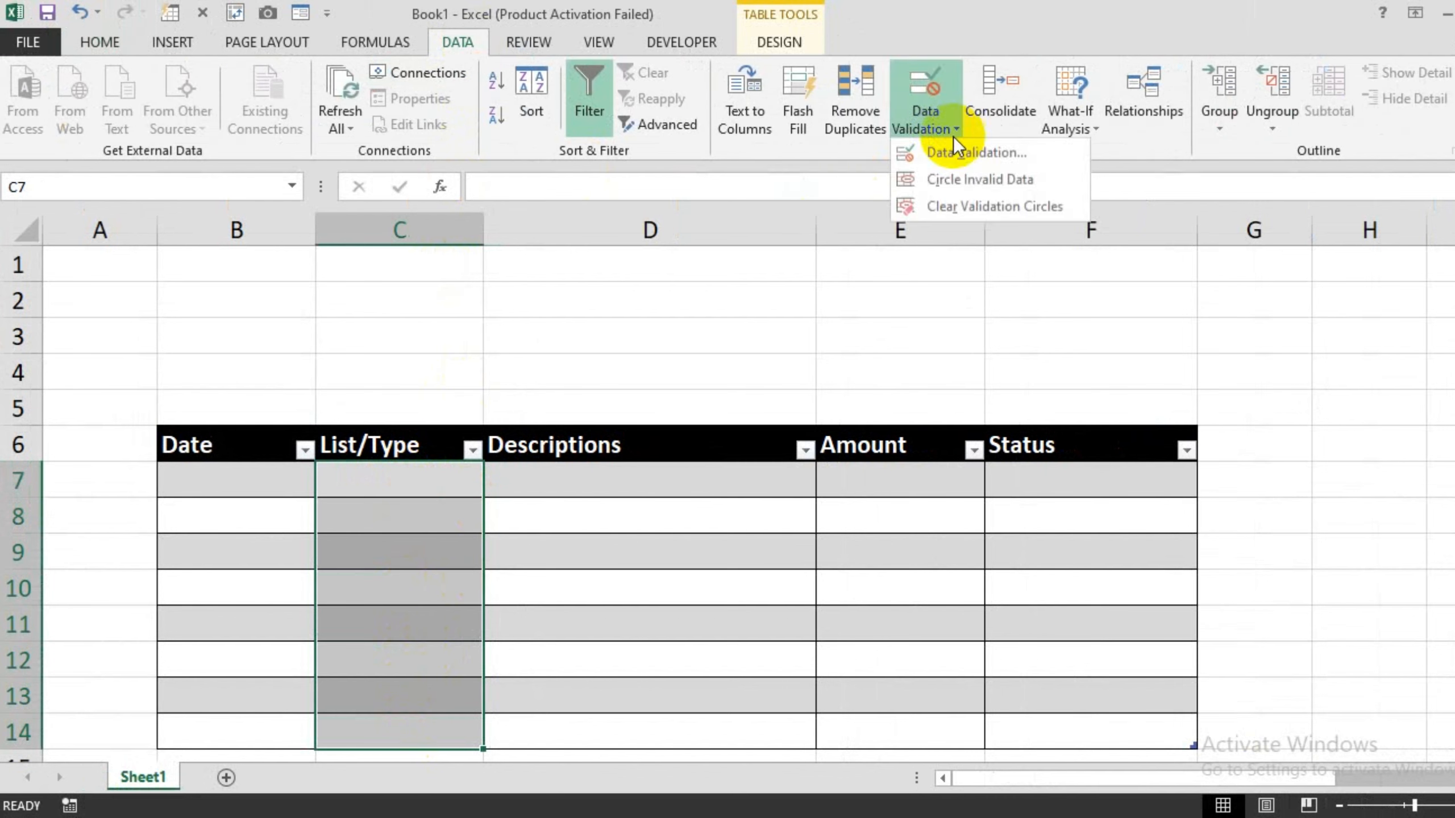
left_click(976, 154)
left_click(915, 361)
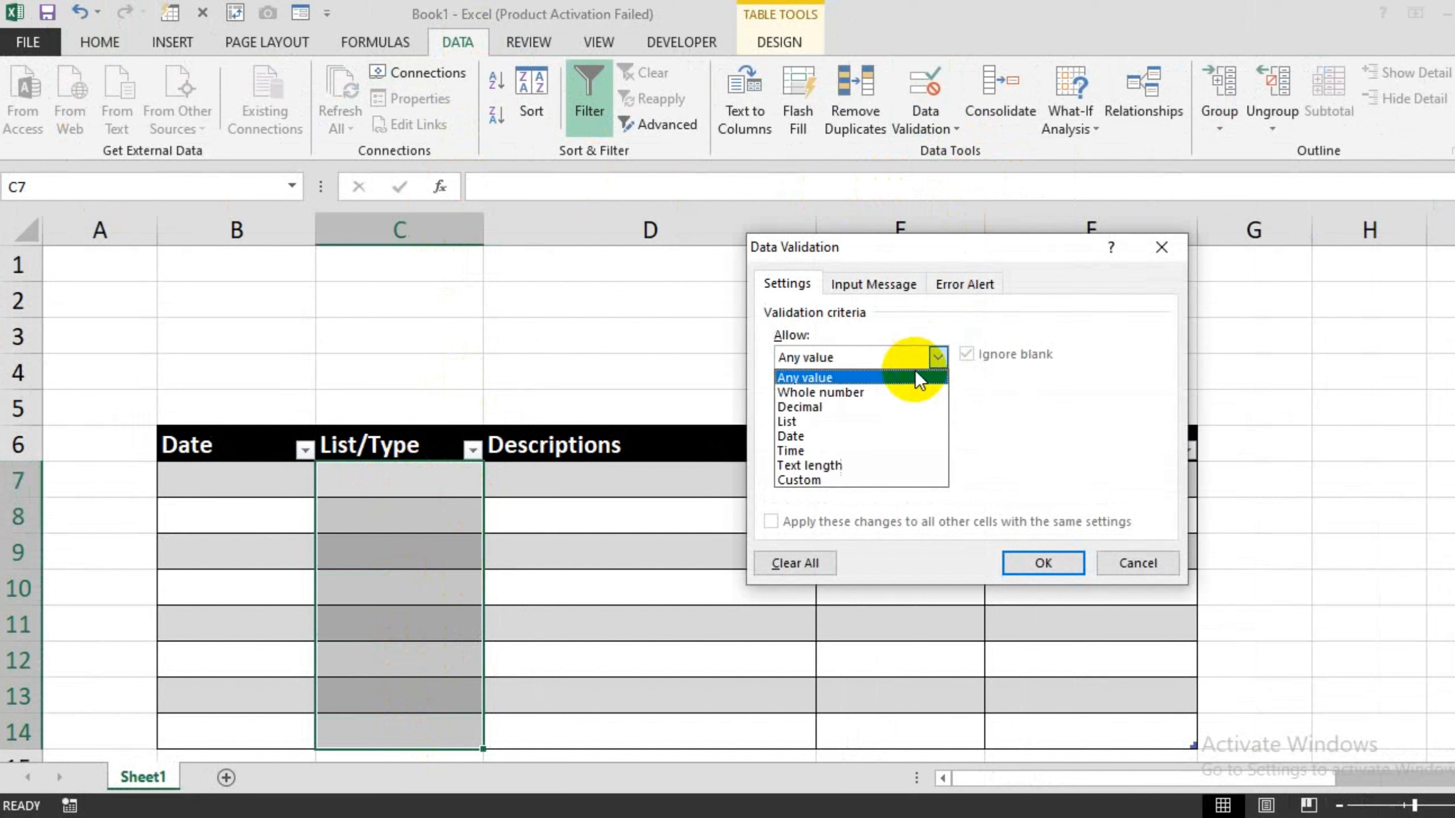
left_click(853, 421)
left_click(849, 447)
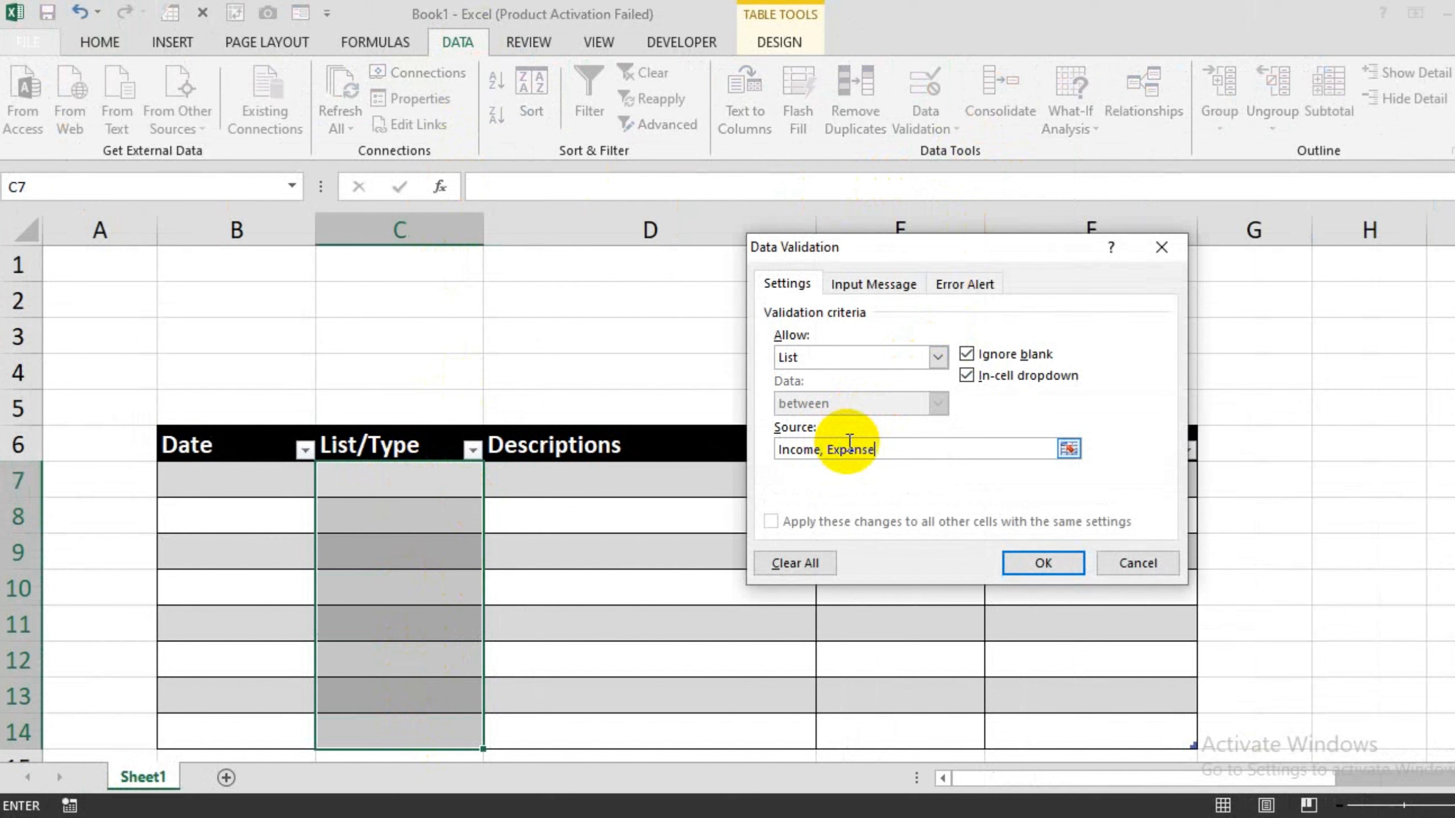
left_click(1028, 564)
- Choose Income for C7 and Expense for C8 from the List/Type dropdowns
left_click(432, 493)
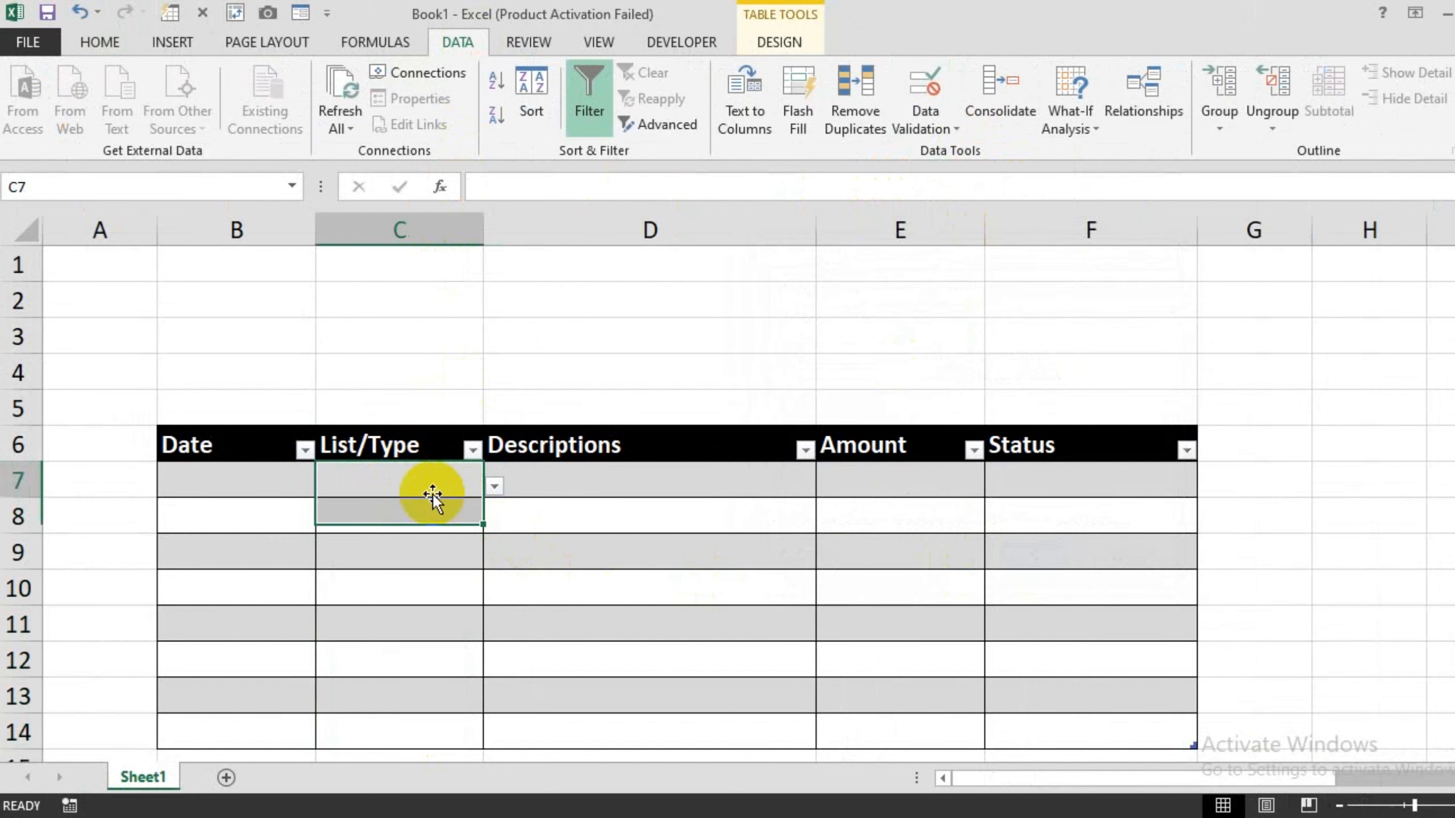
left_click(431, 509)
left_click(427, 515)
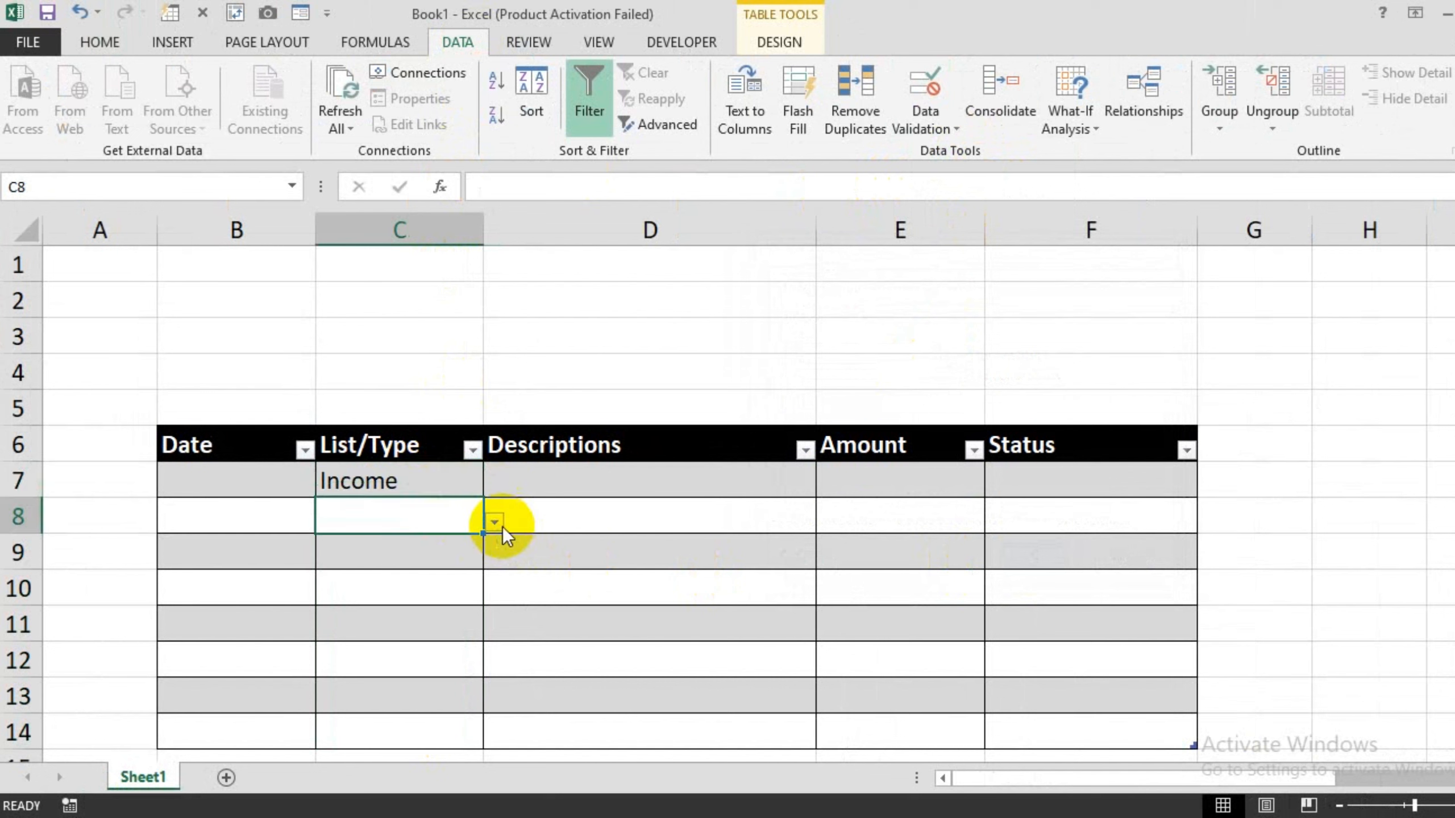
left_click(495, 522)
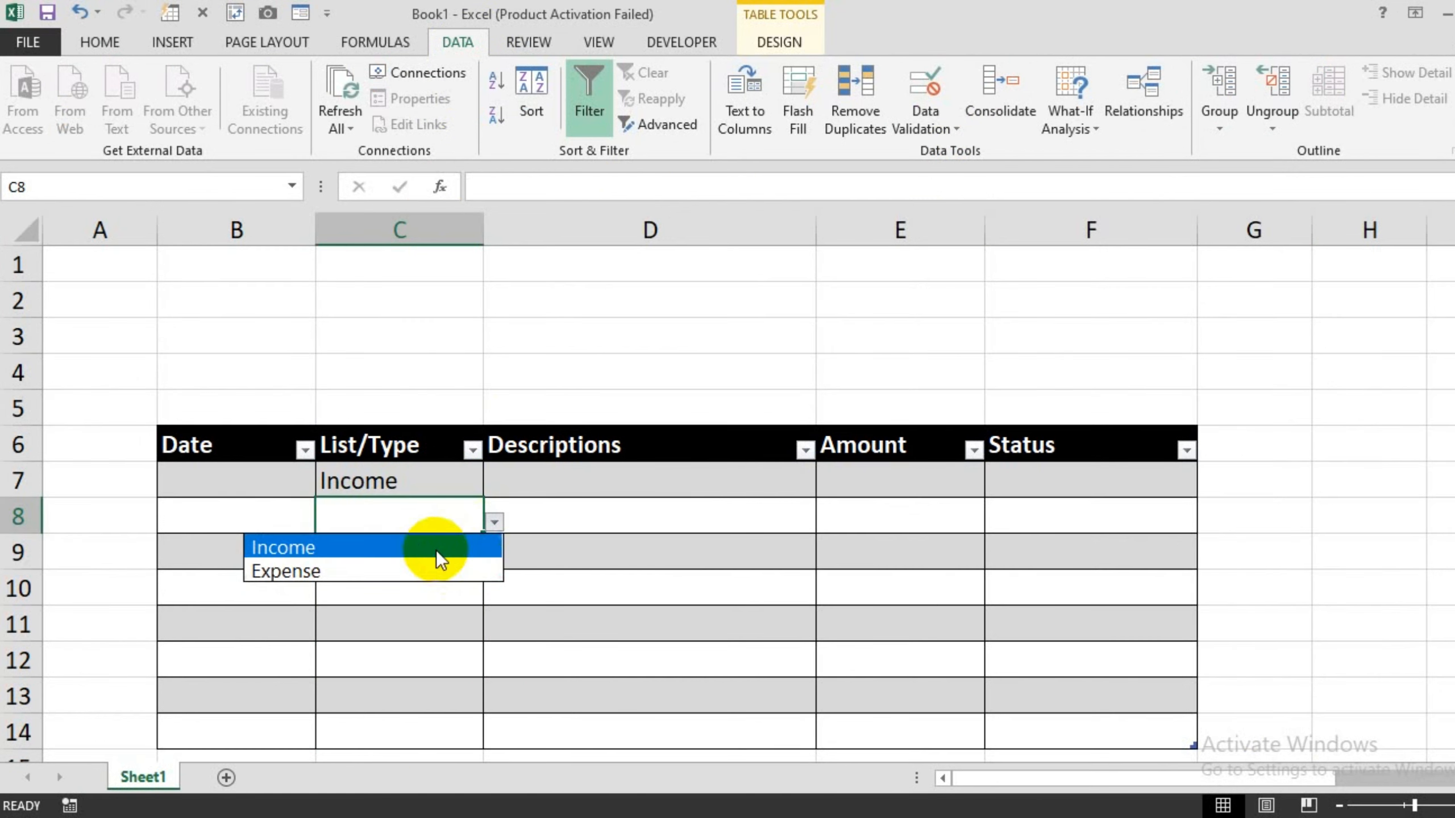
left_click(433, 571)
left_click(578, 479)
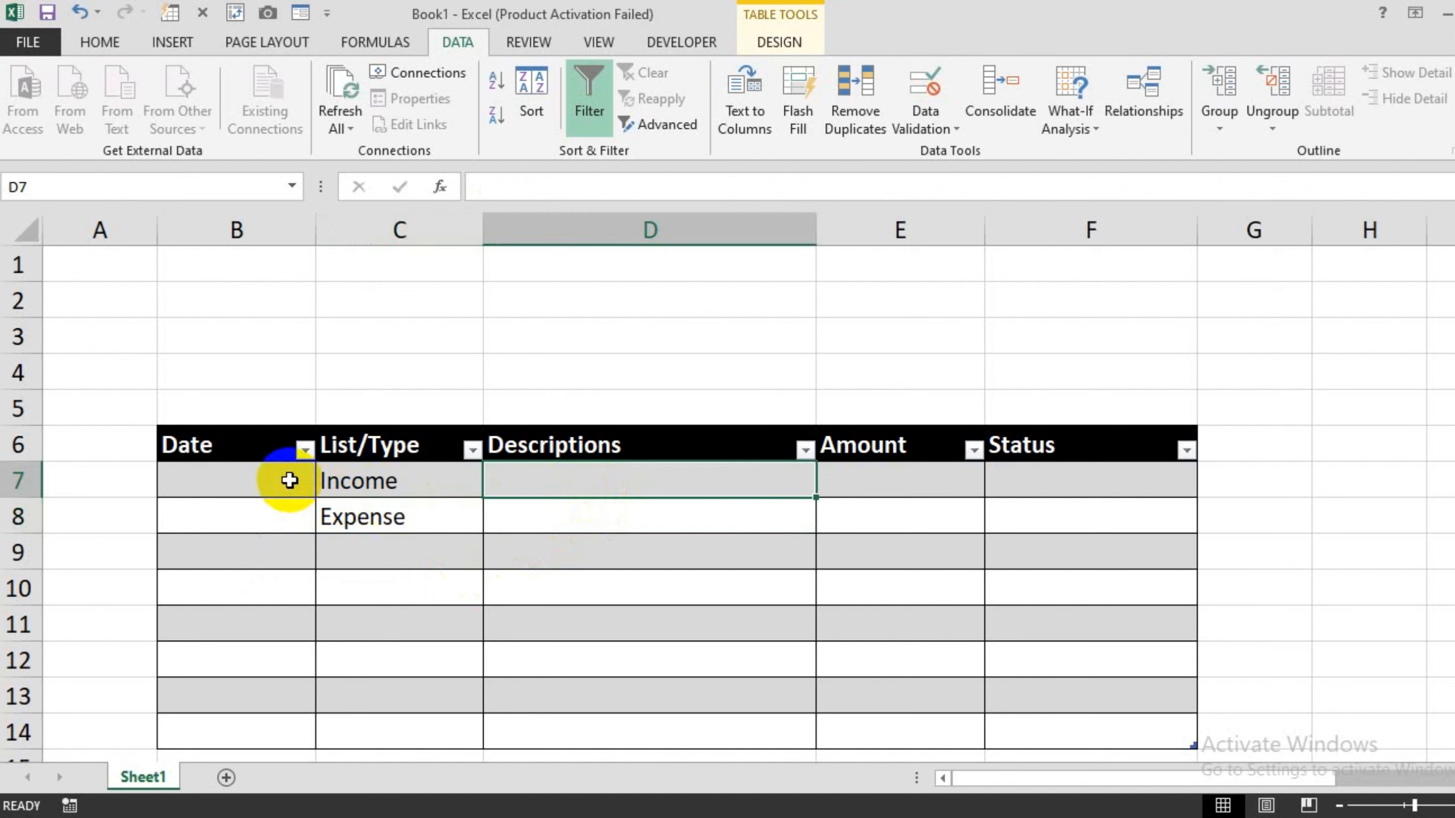
left_click(266, 482)
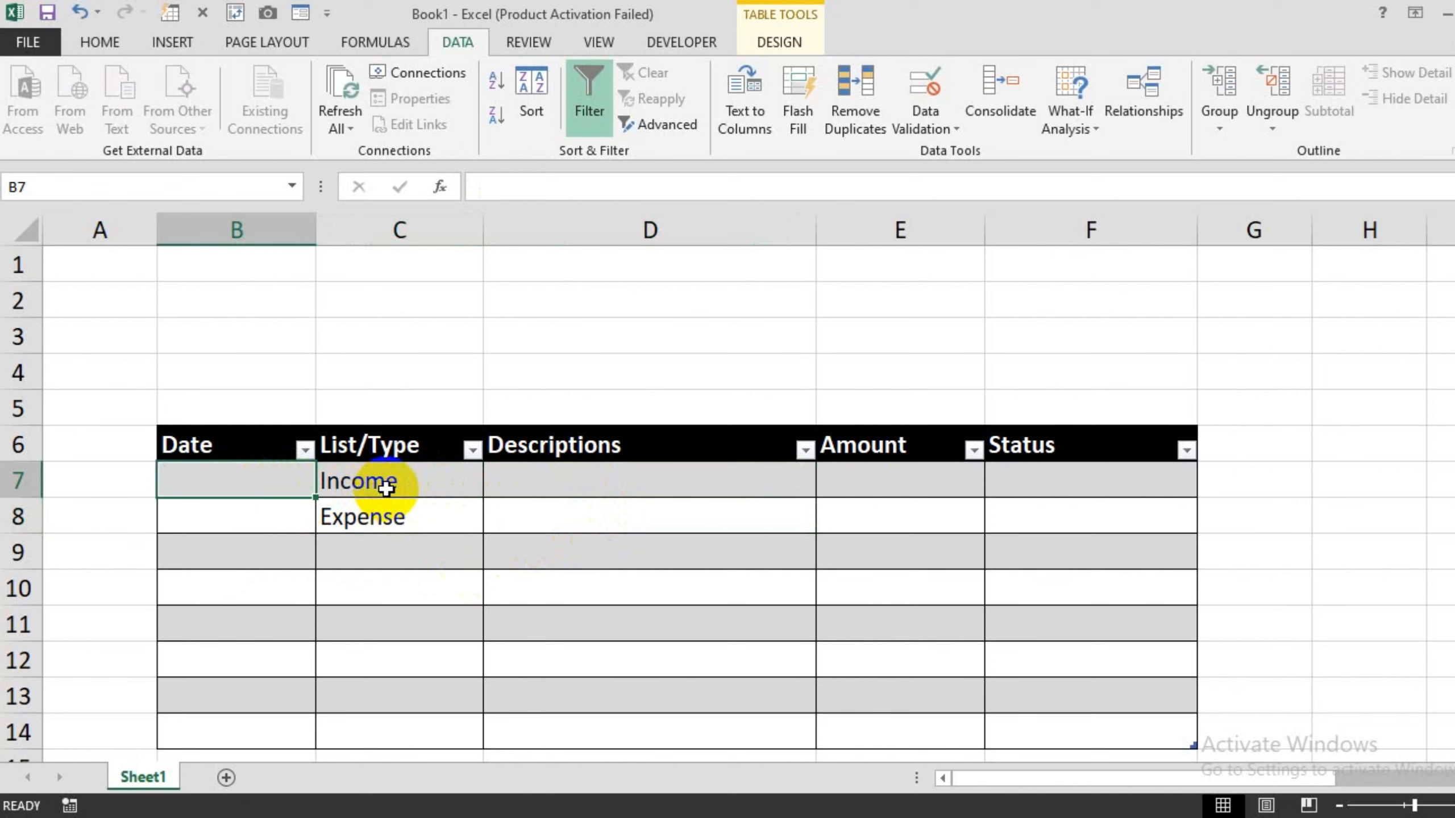
left_click(444, 480)
left_click(496, 485)
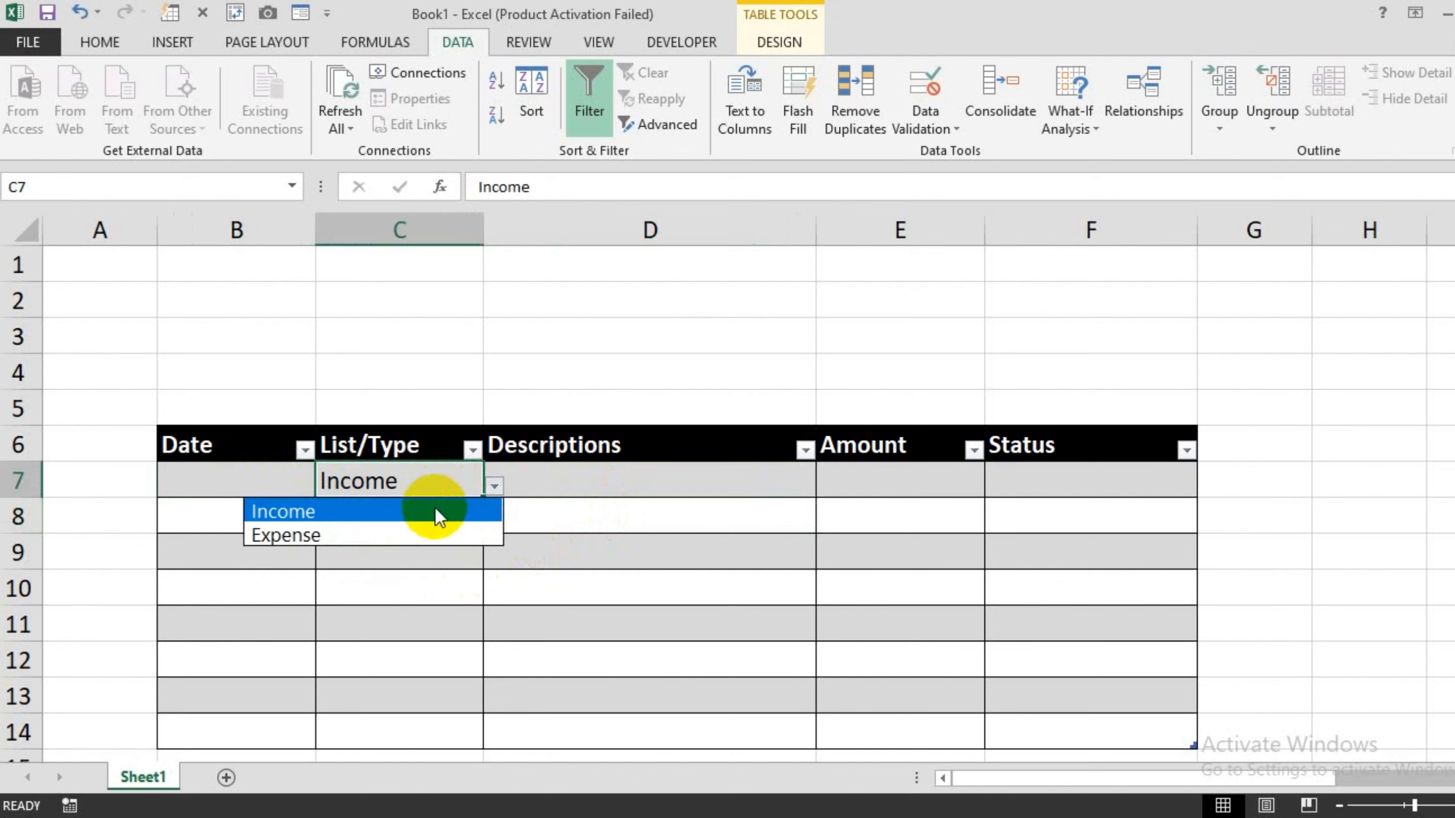
left_click(570, 487)
left_click(687, 480)
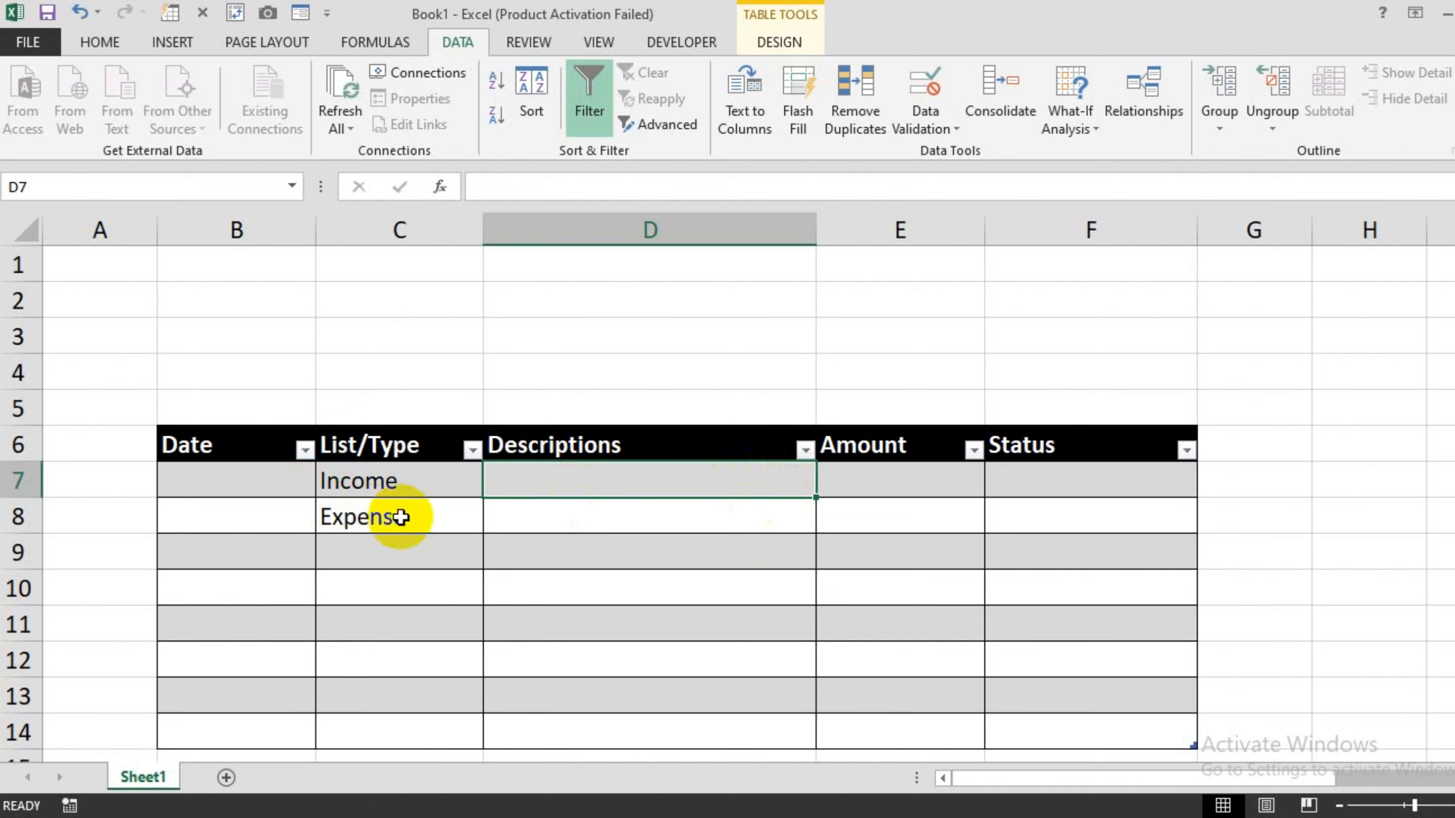
- Add list data validation to the Descriptions cells D7:D14 with the source =Indirect($C7)
left_click(641, 479)
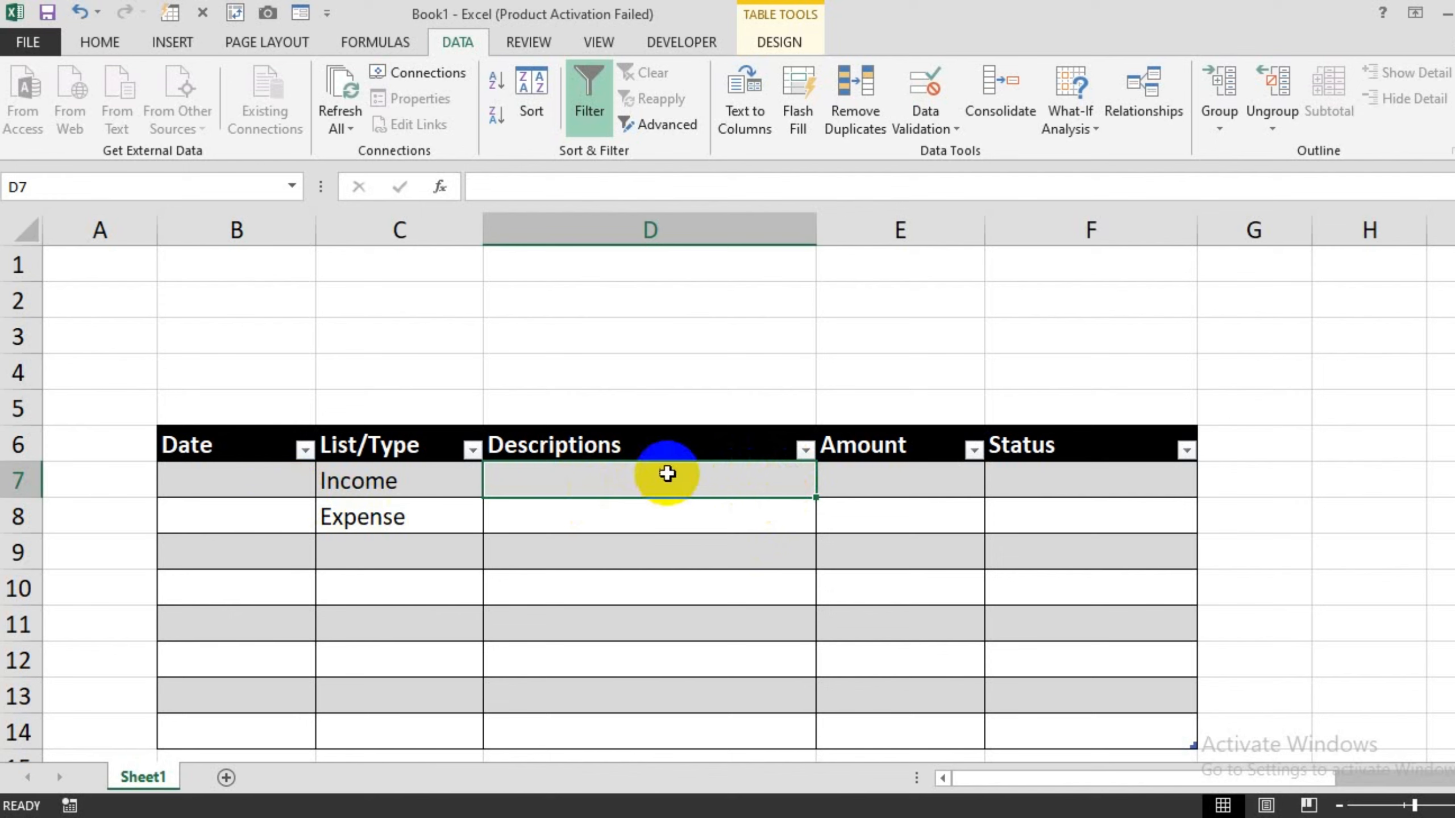
left_click_drag(667, 473, 659, 719)
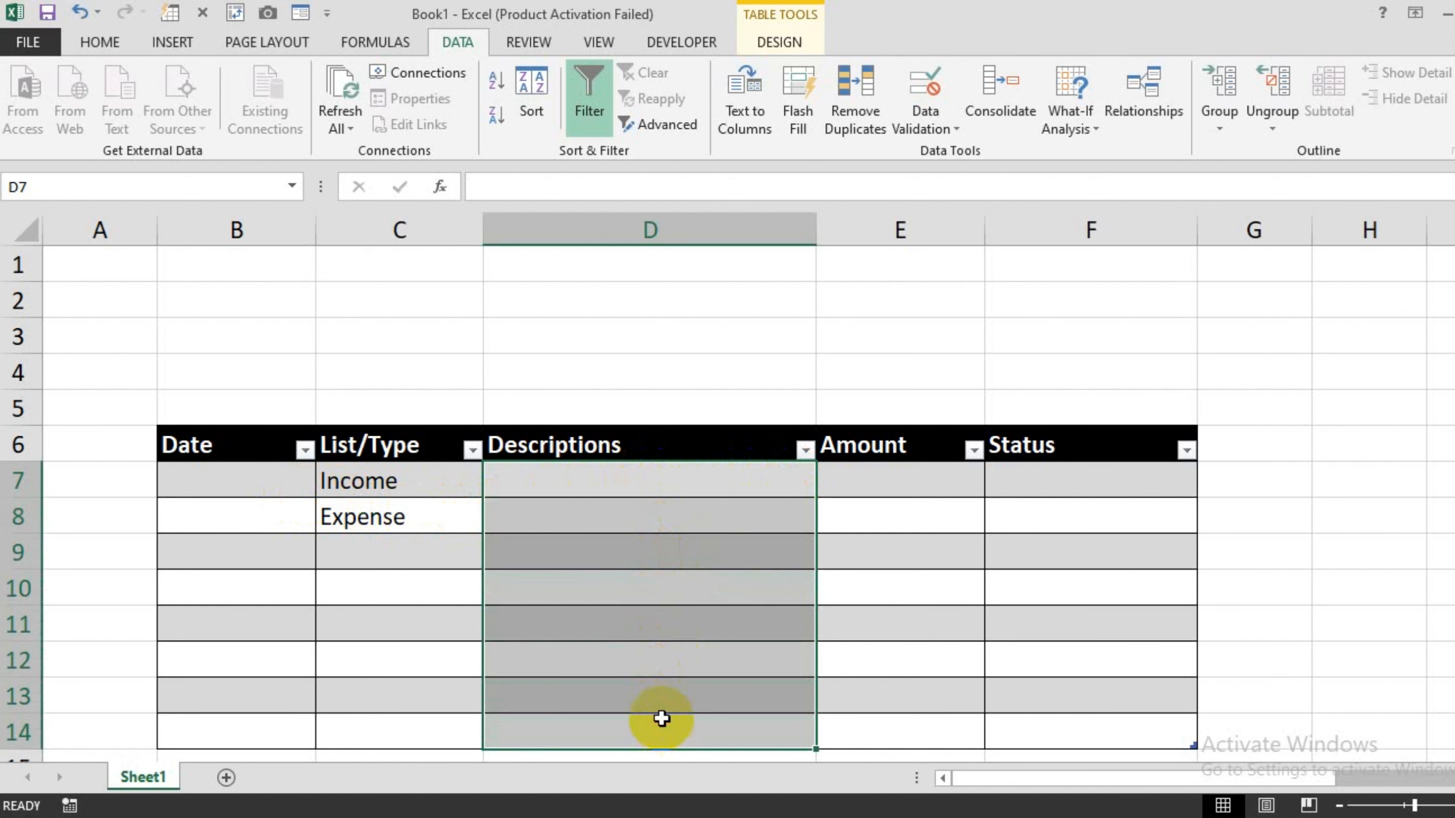
left_click(960, 131)
left_click(987, 149)
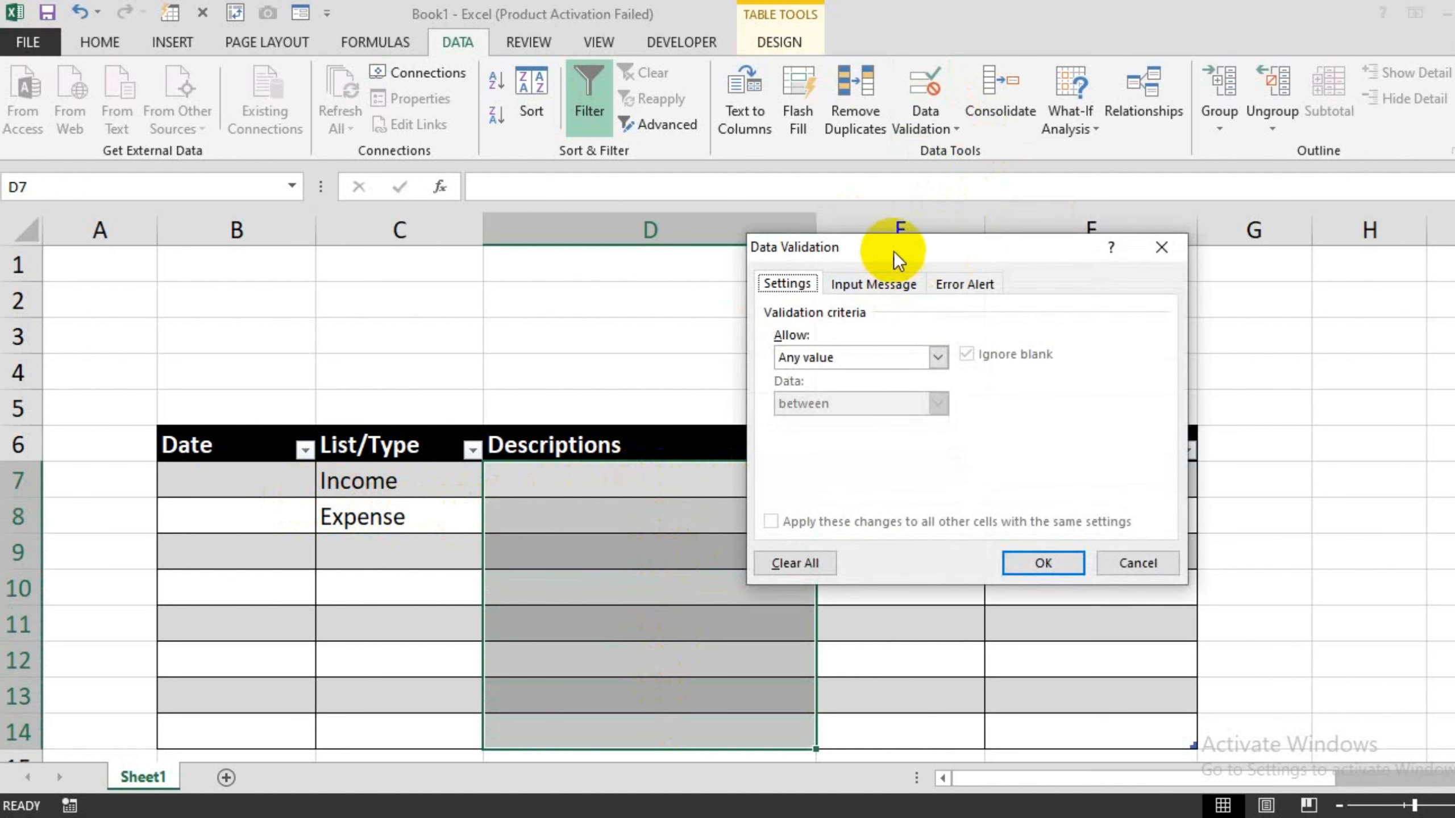
left_click(917, 304)
left_click(878, 368)
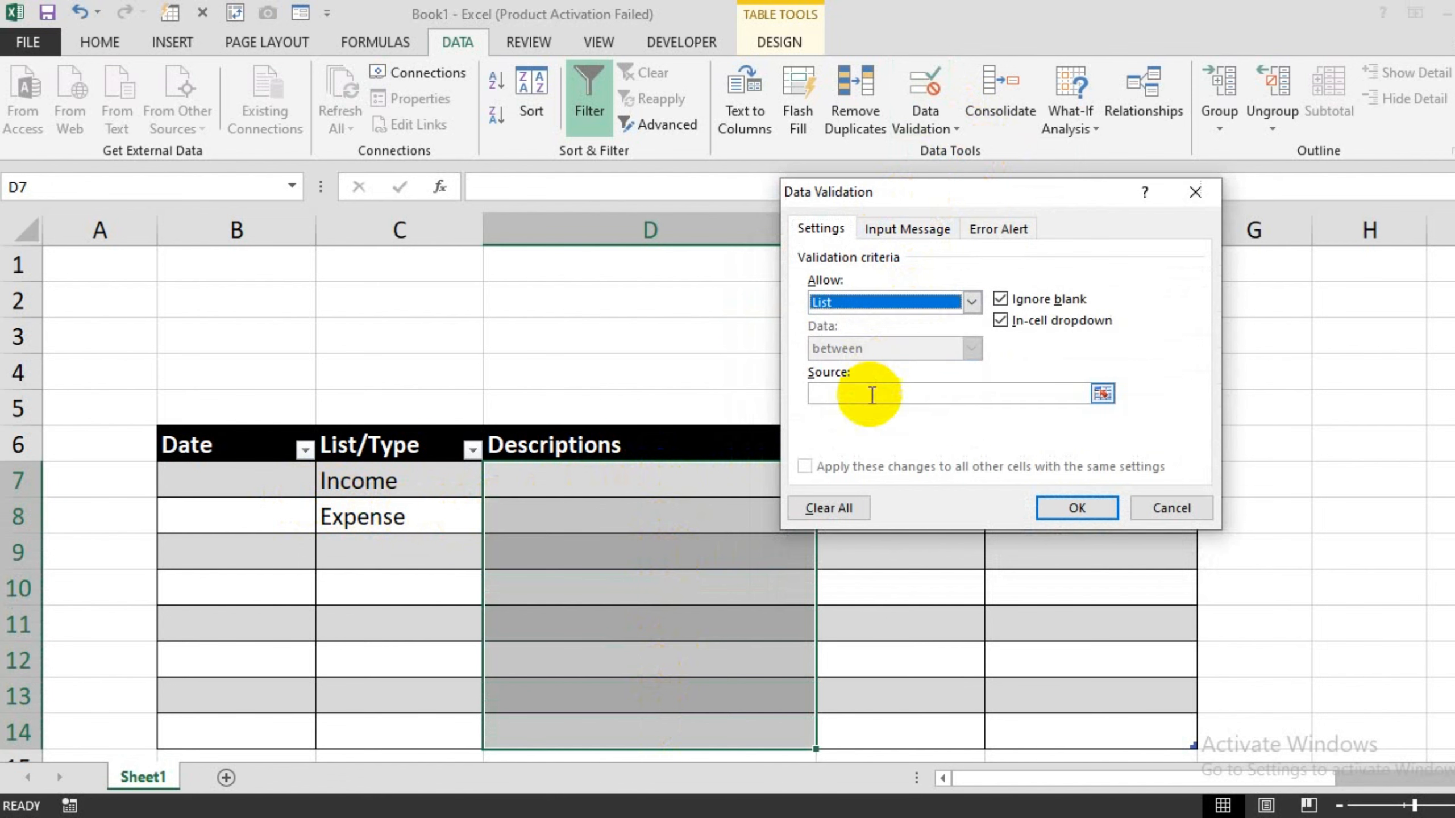
left_click(871, 394)
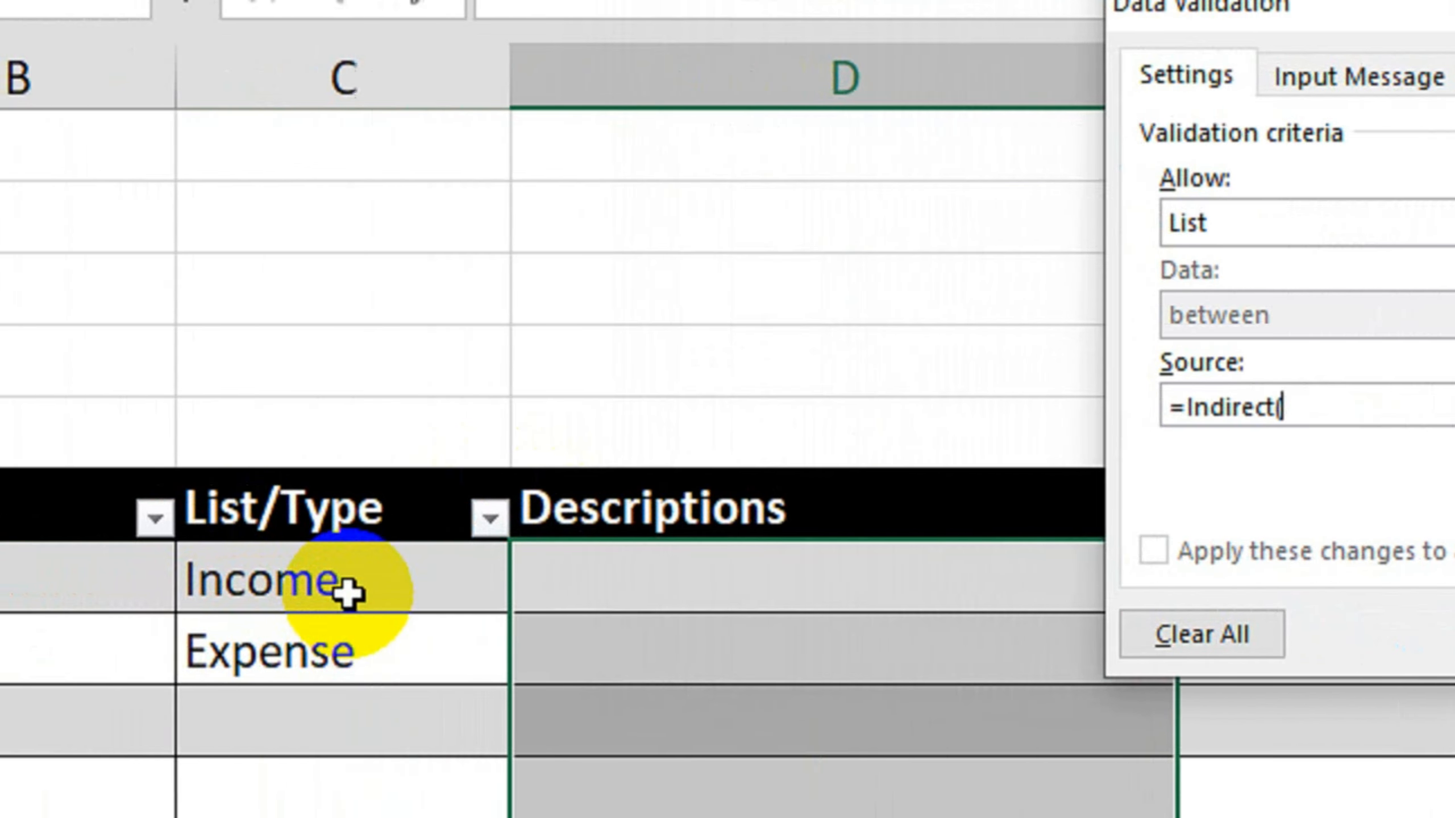
left_click(137, 611)
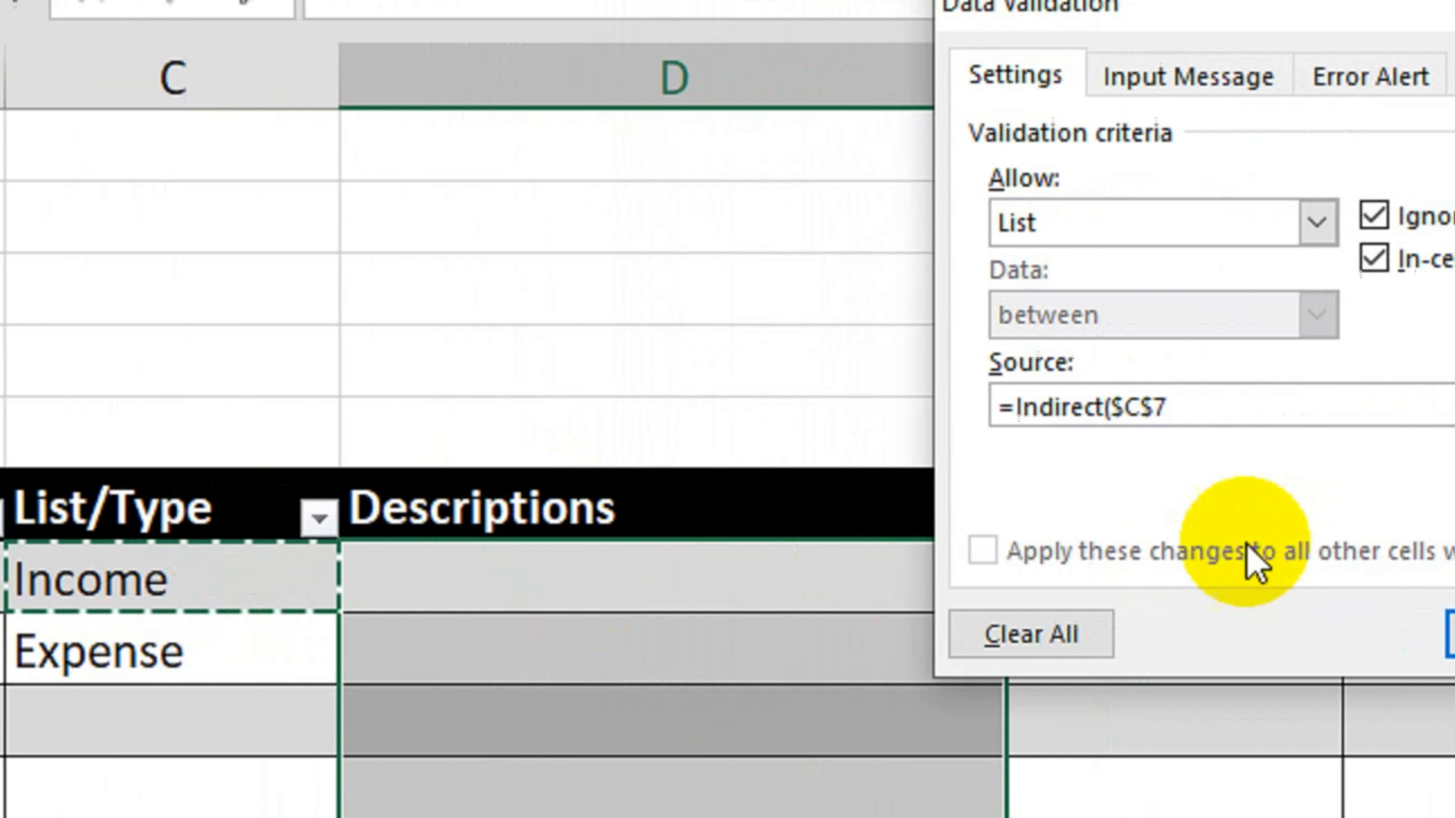
type(")")
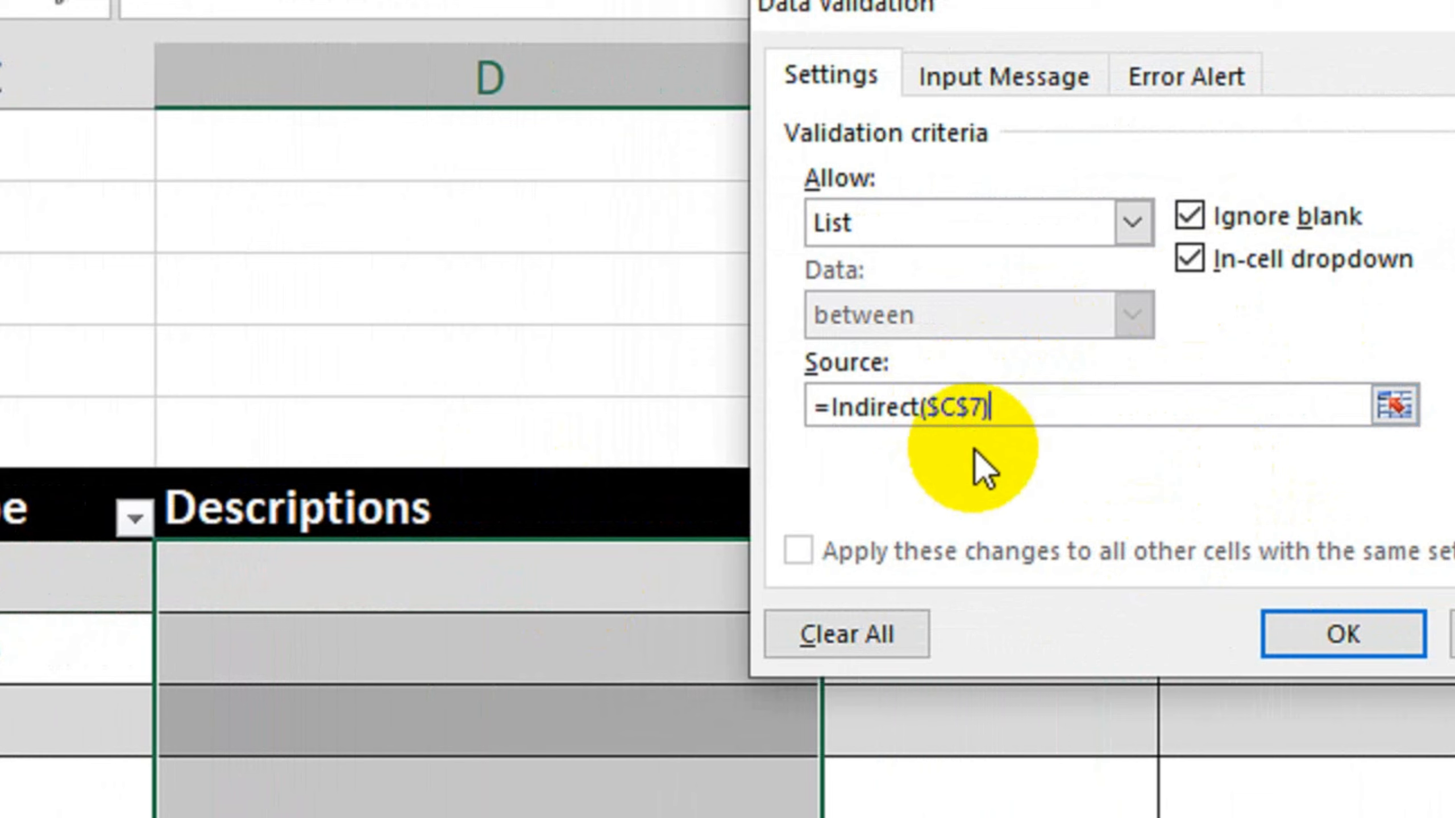
left_click(972, 413)
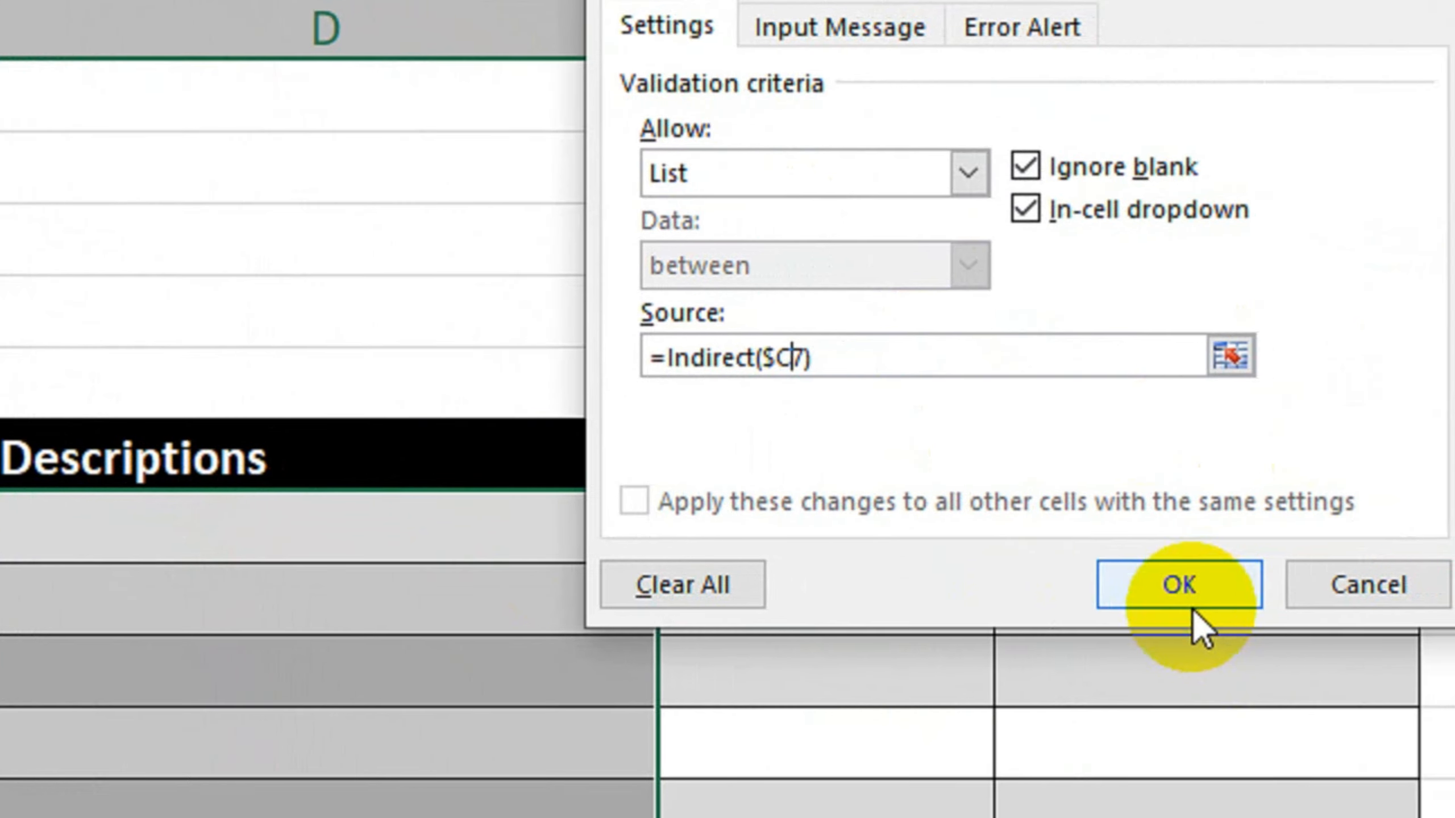
left_click(1352, 645)
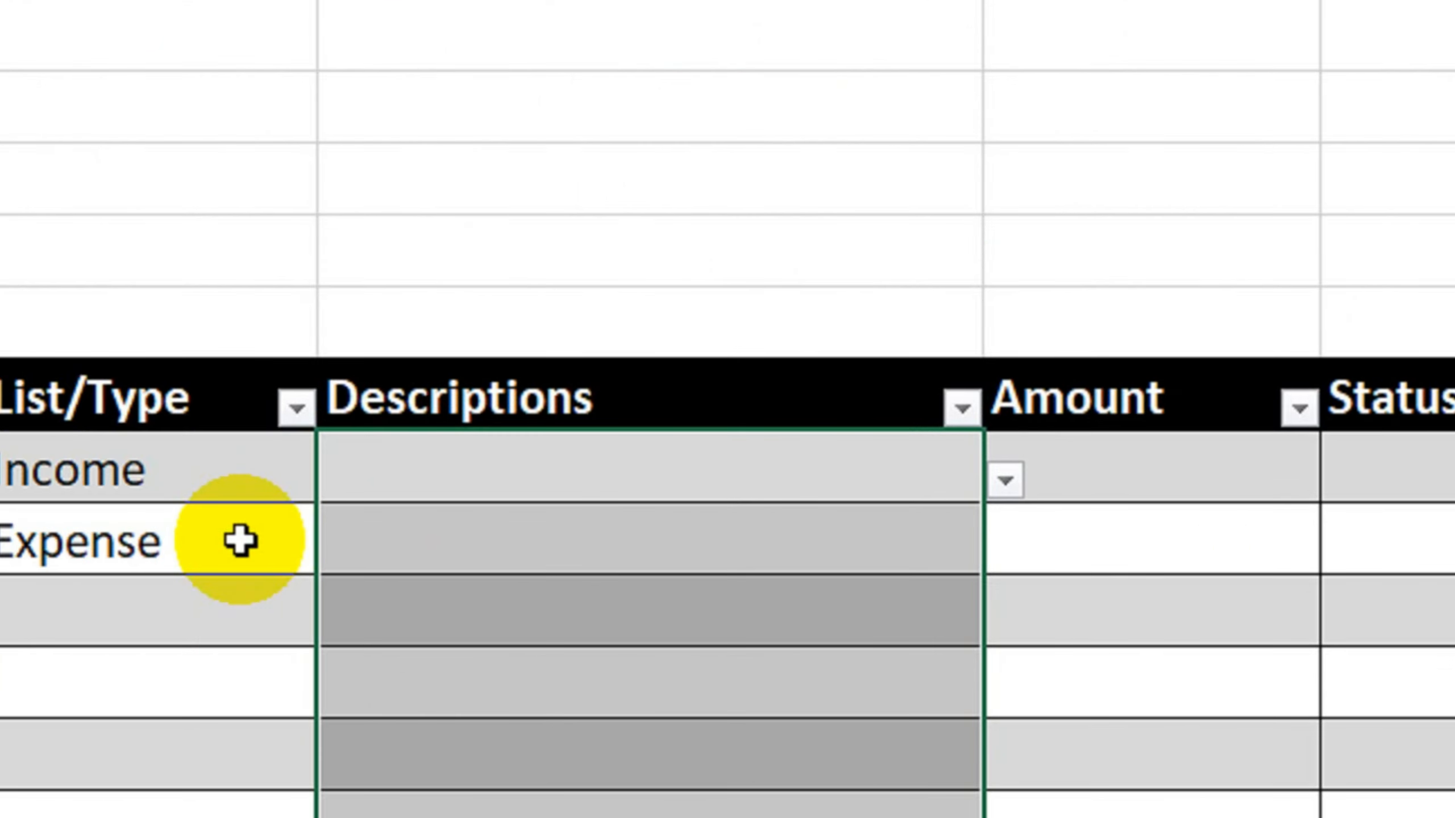
- Check the description options offered in D7 while its List/Type is Income
left_click(240, 539)
left_click(377, 485)
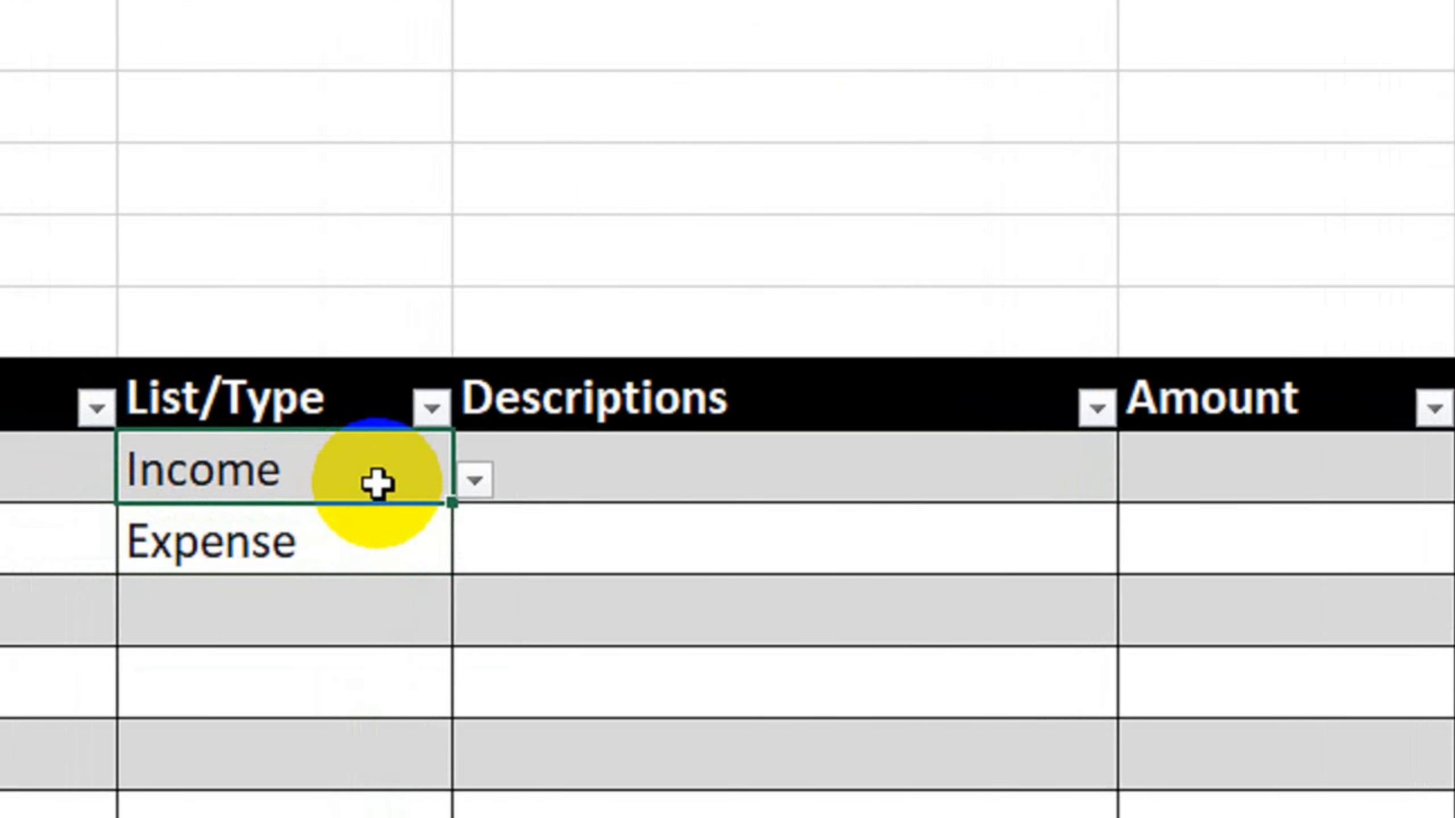
left_click(708, 456)
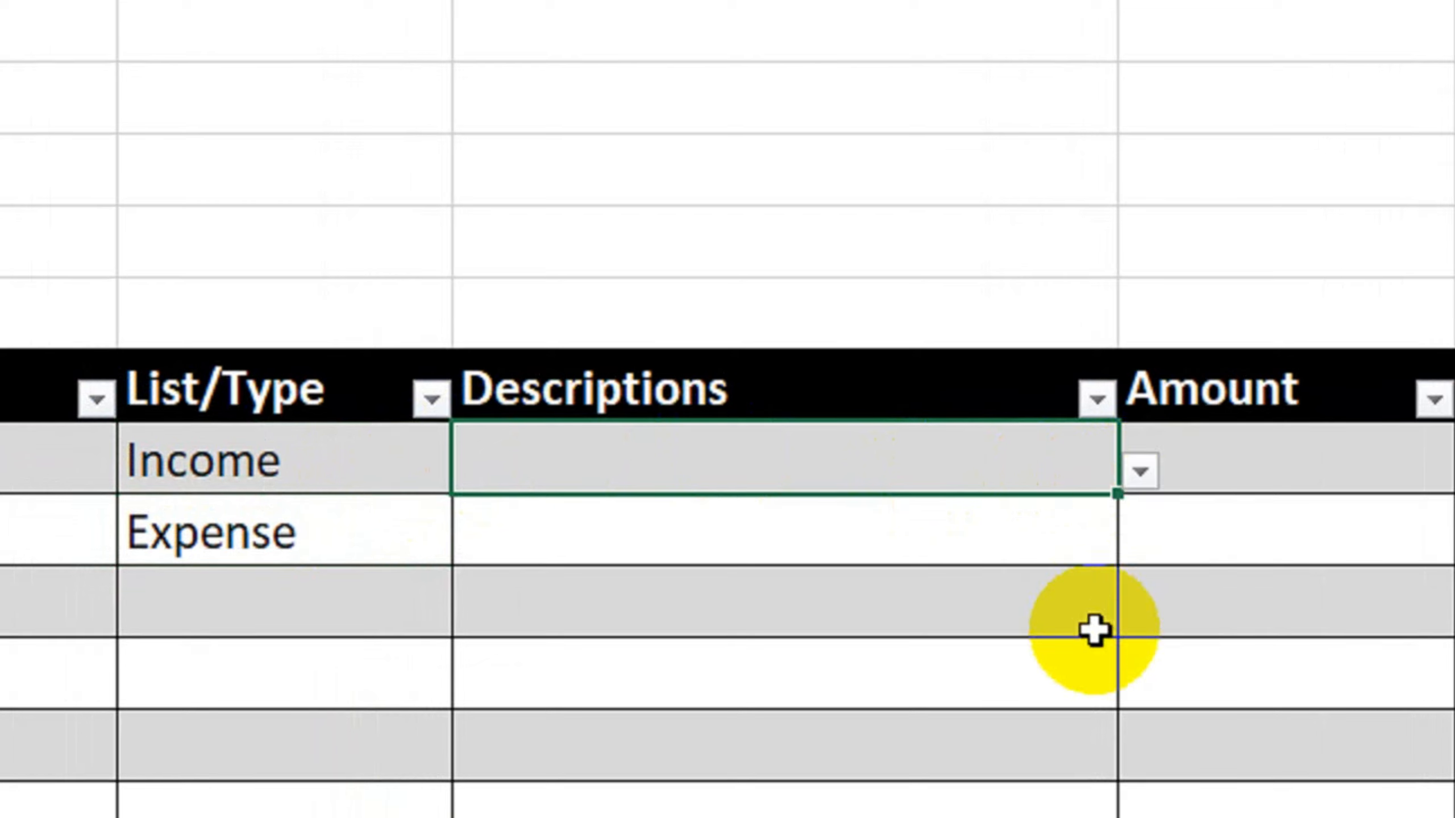
left_click(349, 479)
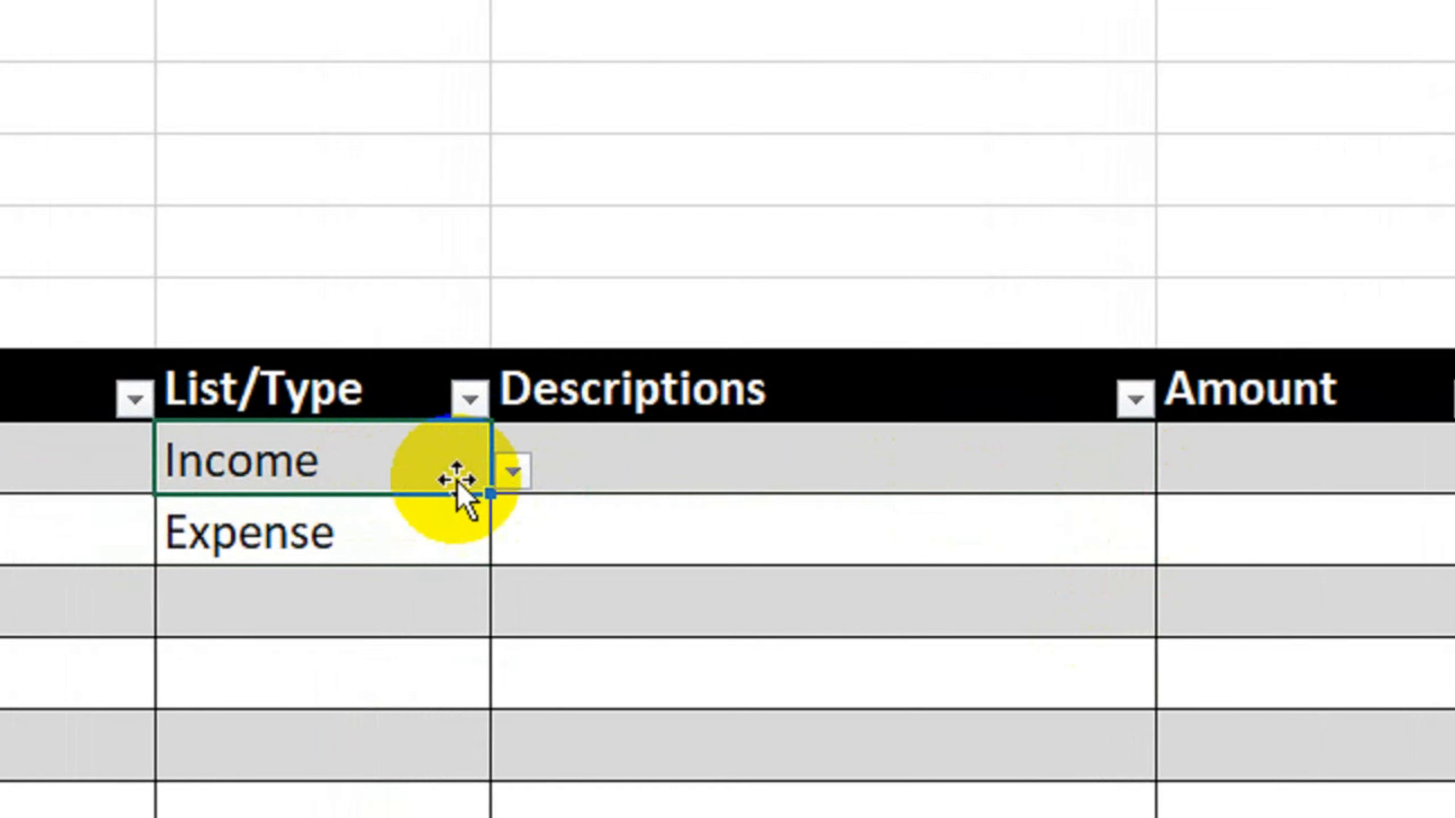
left_click(1075, 481)
left_click(1178, 471)
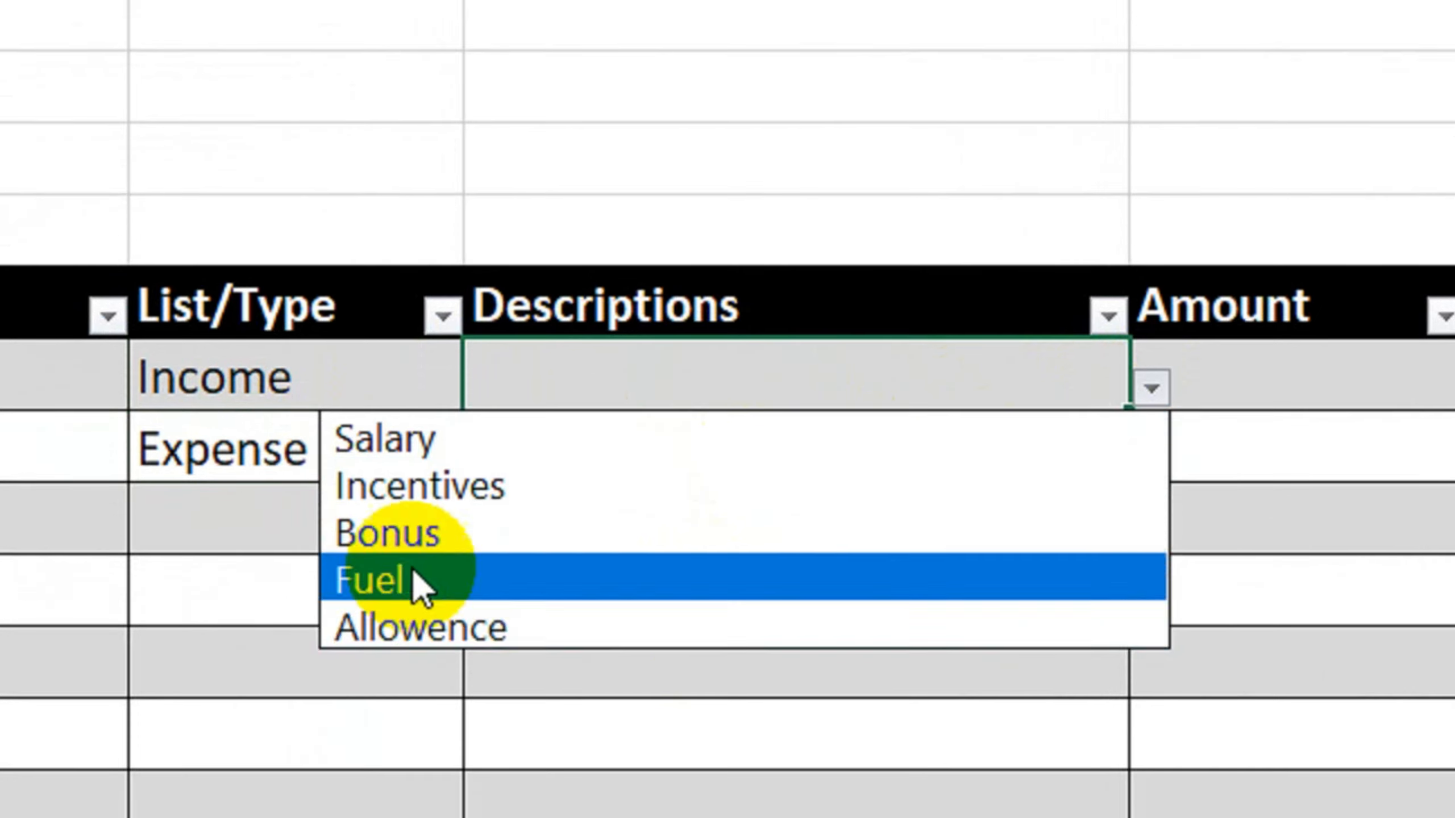
left_click(286, 498)
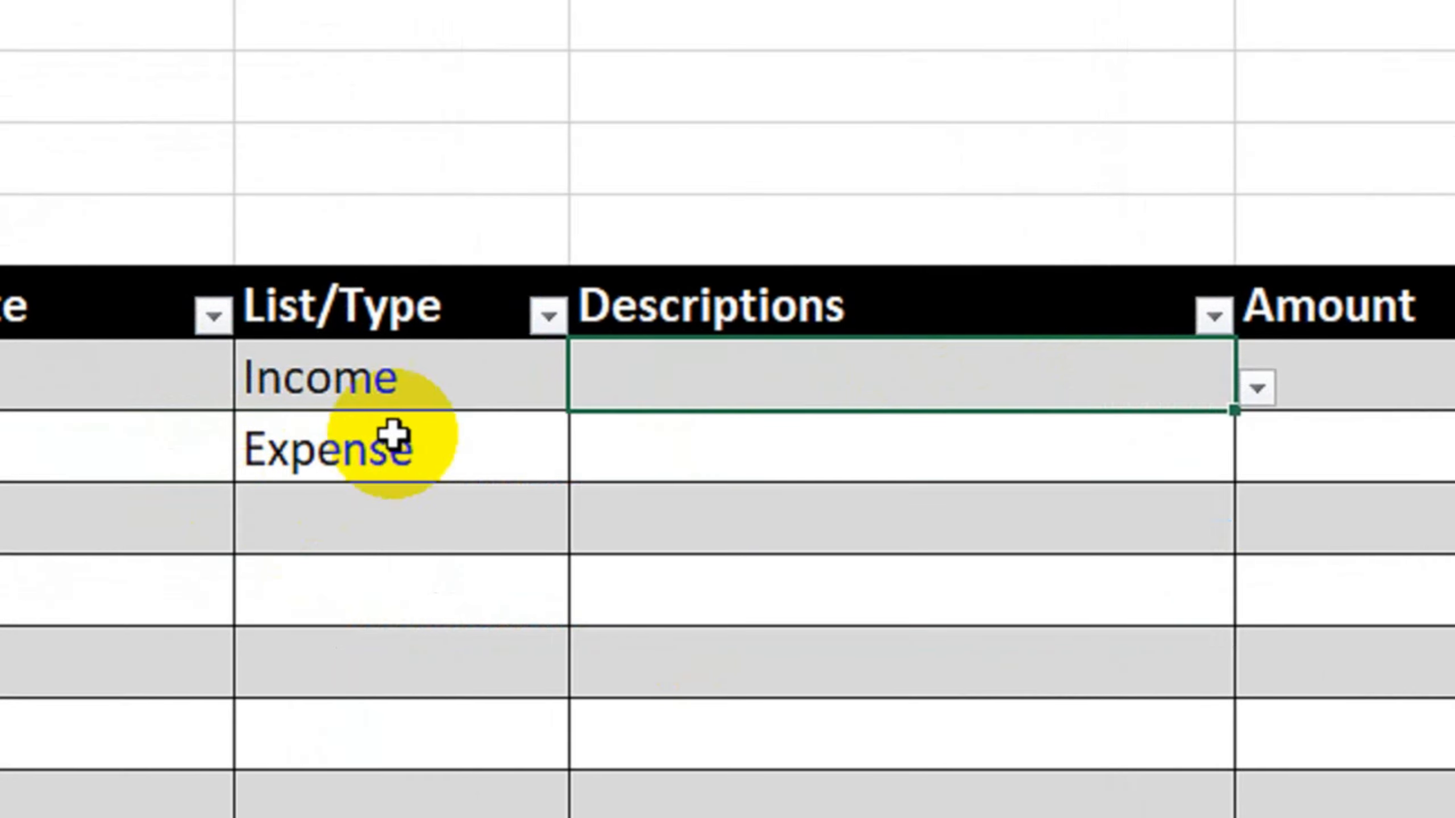
- Switch C7 to Expense and check the description options offered in D7
left_click(403, 449)
left_click(591, 388)
left_click(476, 486)
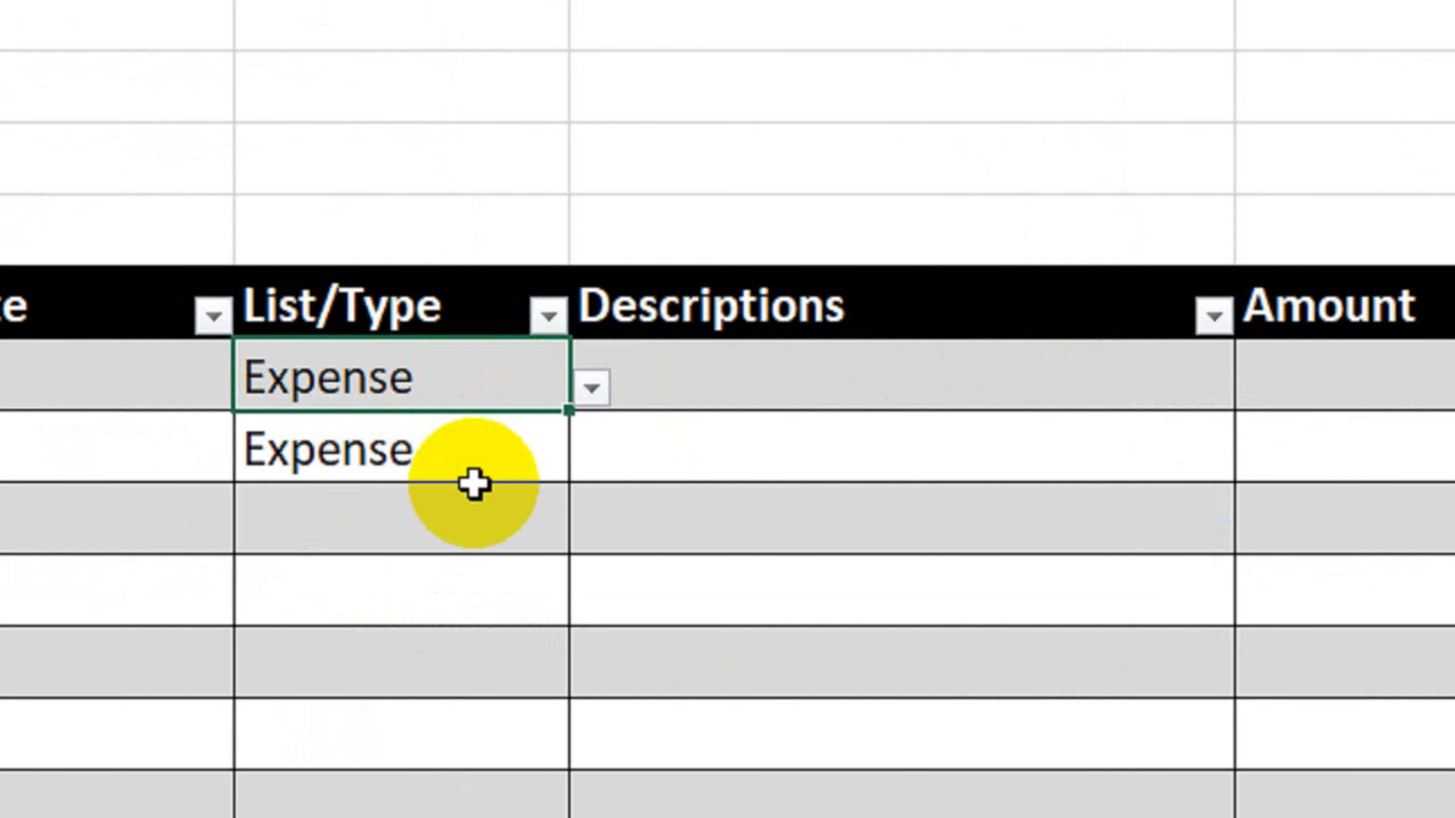
left_click(1114, 385)
left_click(1256, 389)
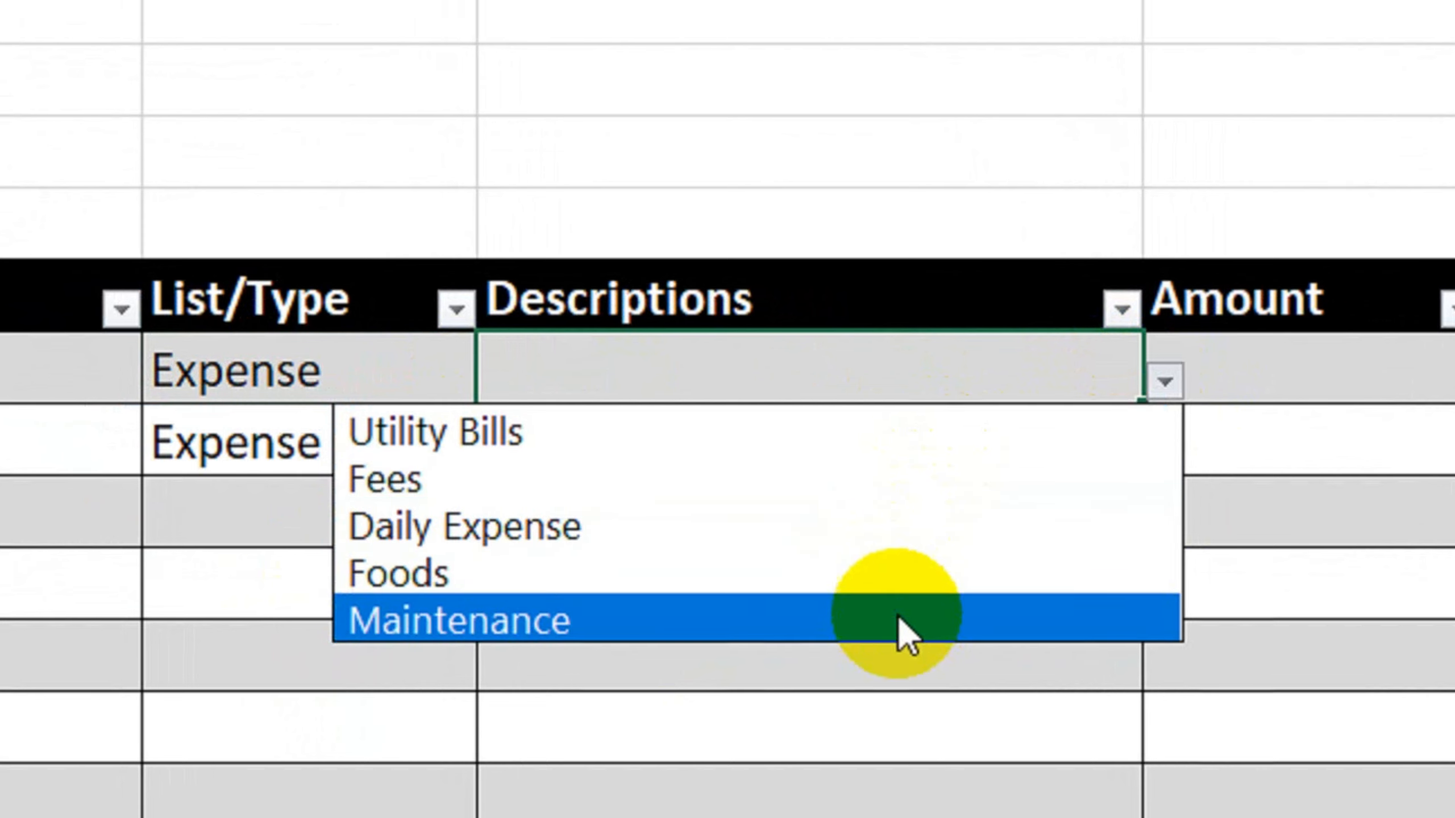
left_click(872, 708)
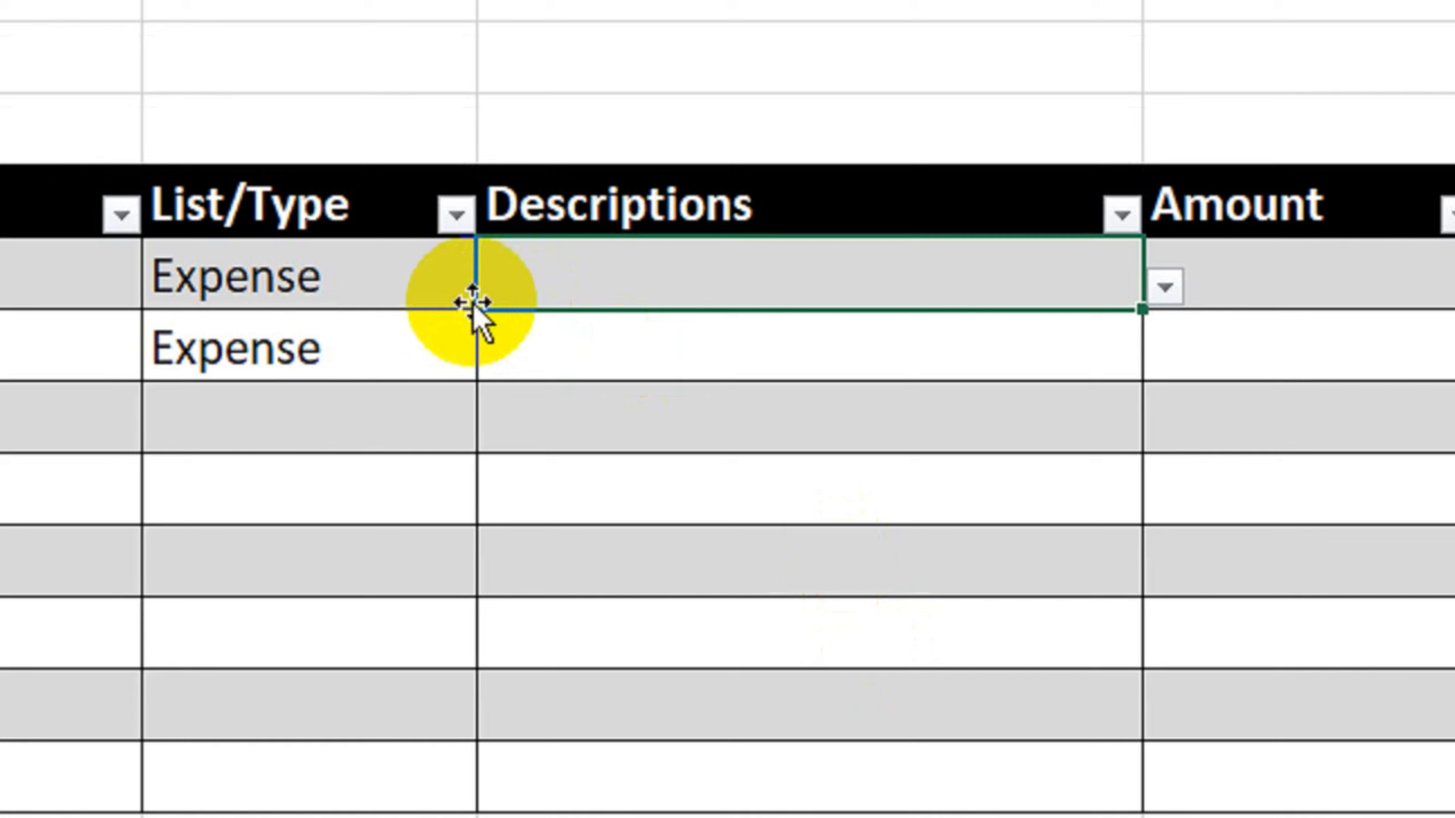
- Set C7 back to Income and check D7's description options again
left_click(438, 283)
left_click(498, 287)
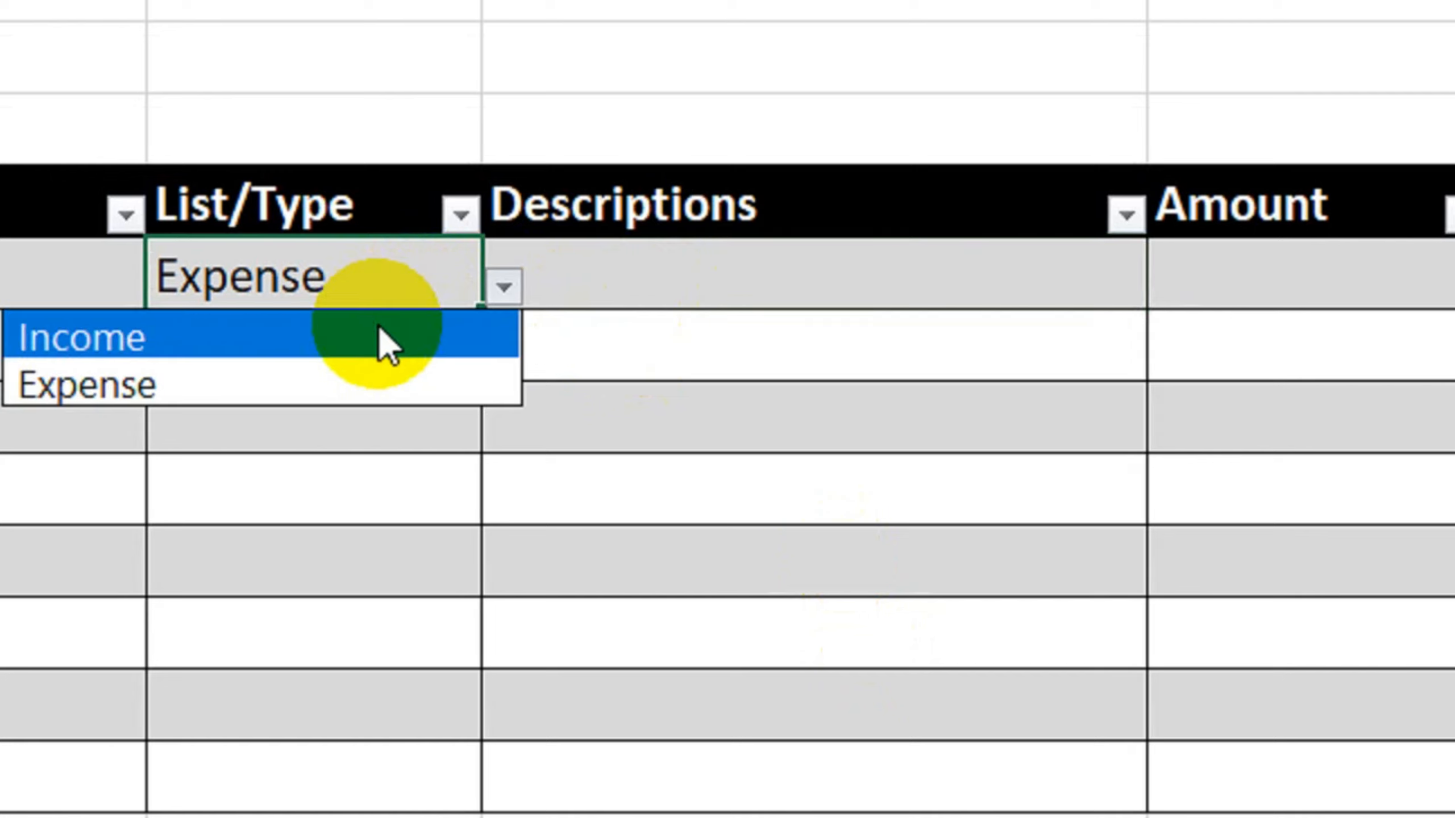
left_click(377, 325)
left_click(692, 286)
left_click(1166, 285)
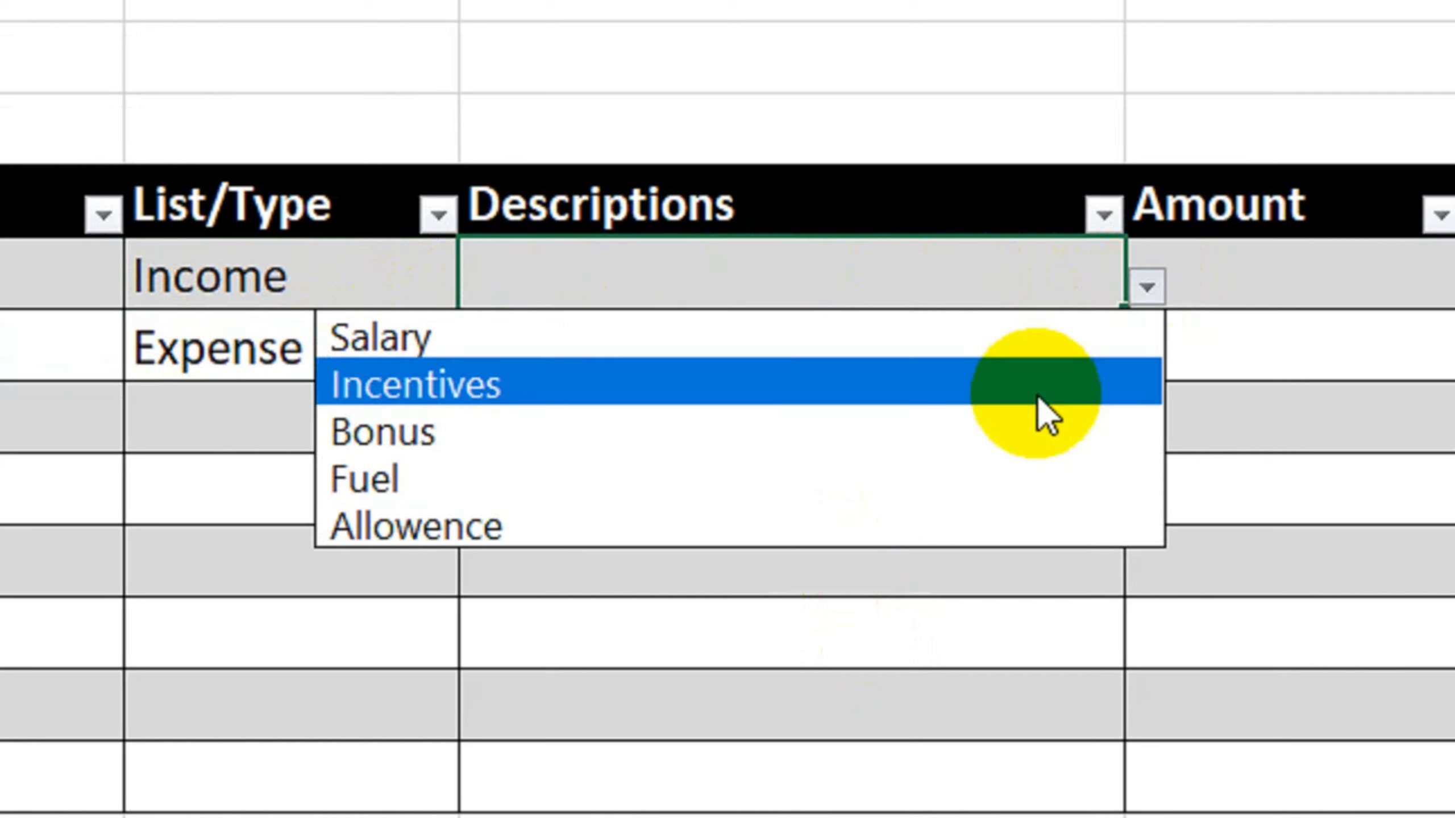
left_click(749, 577)
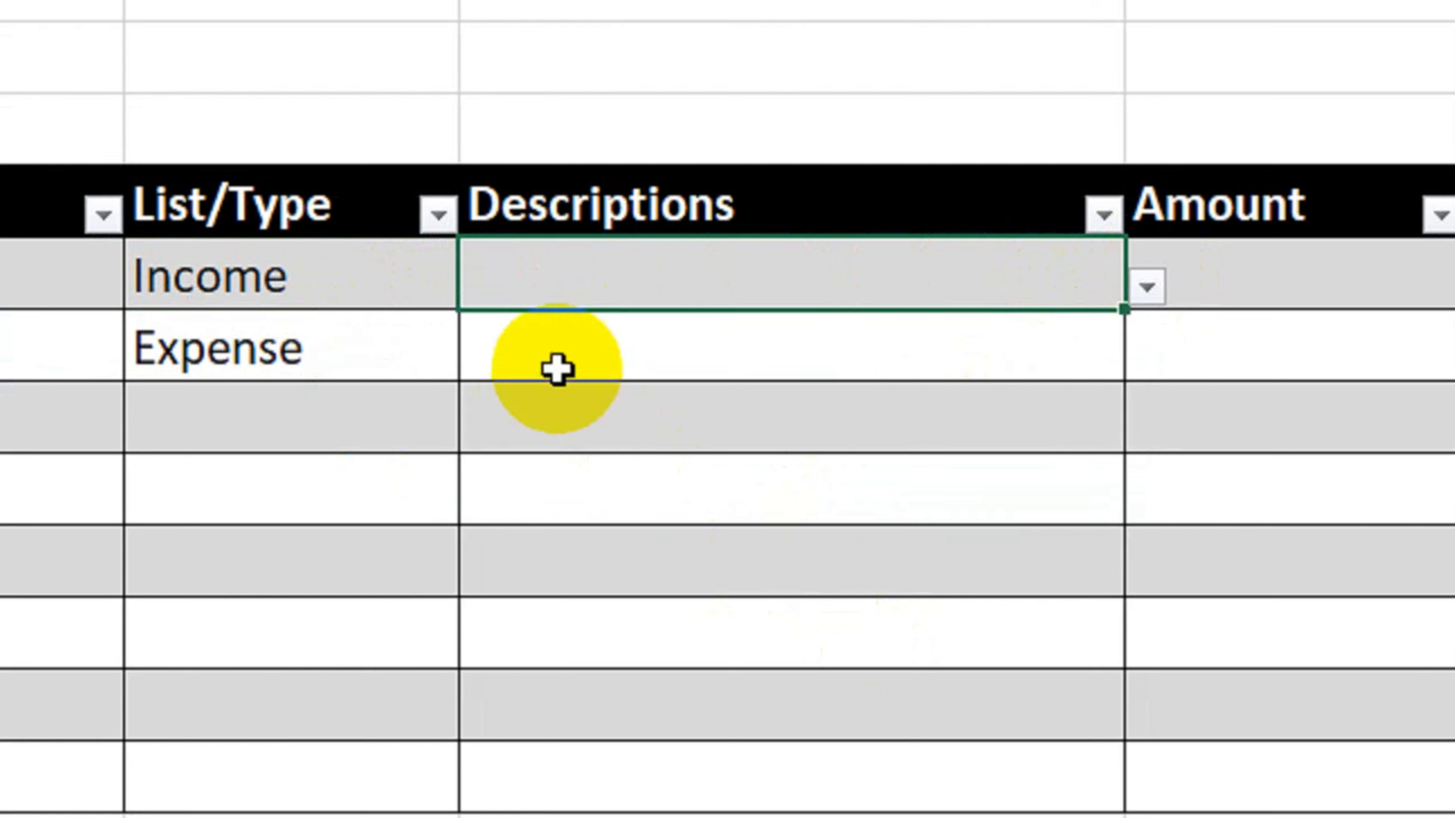
- Choose Salary for D7 and Utility Bills for D8 from the Descriptions dropdowns
left_click(1146, 288)
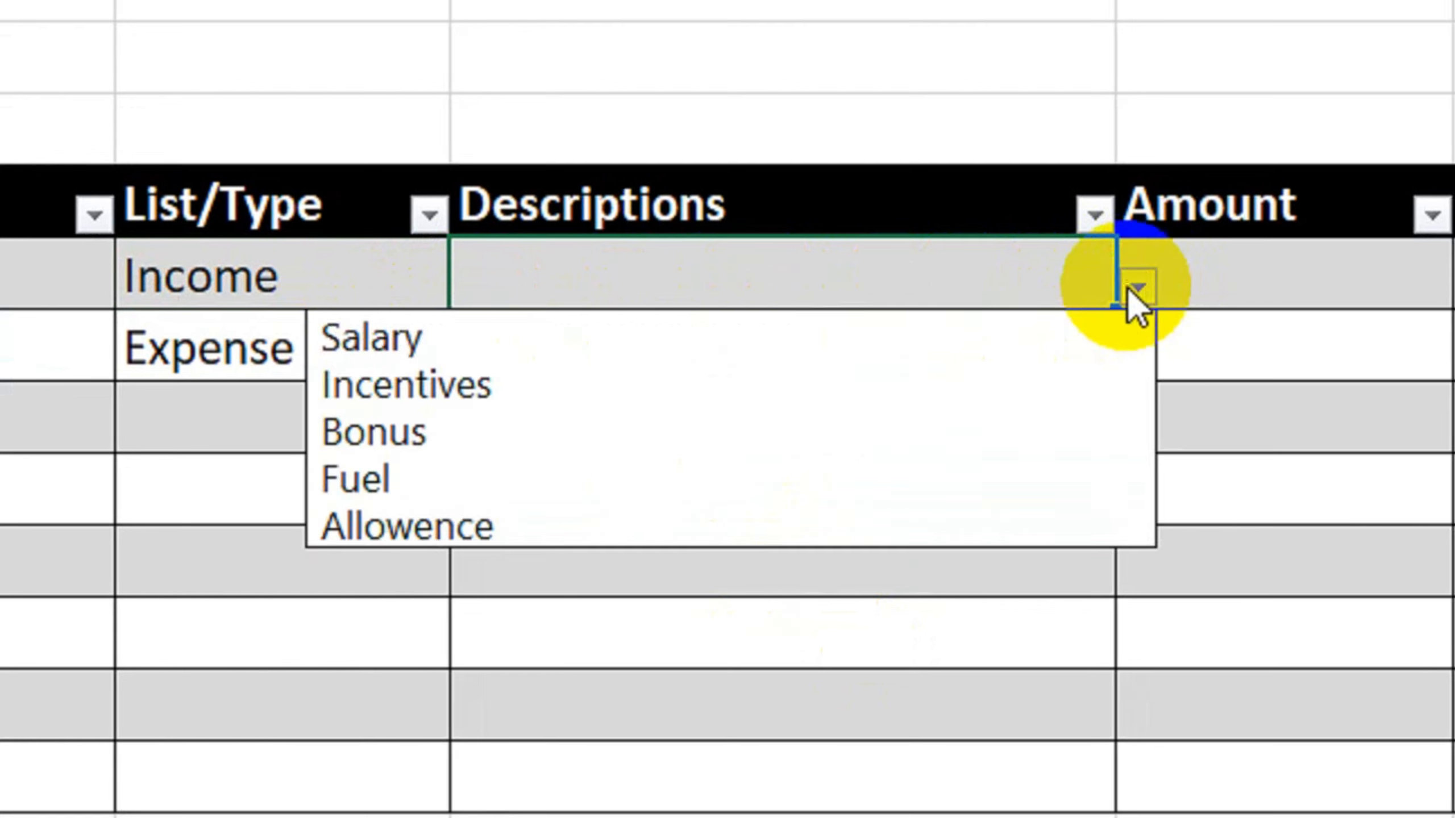
left_click(810, 344)
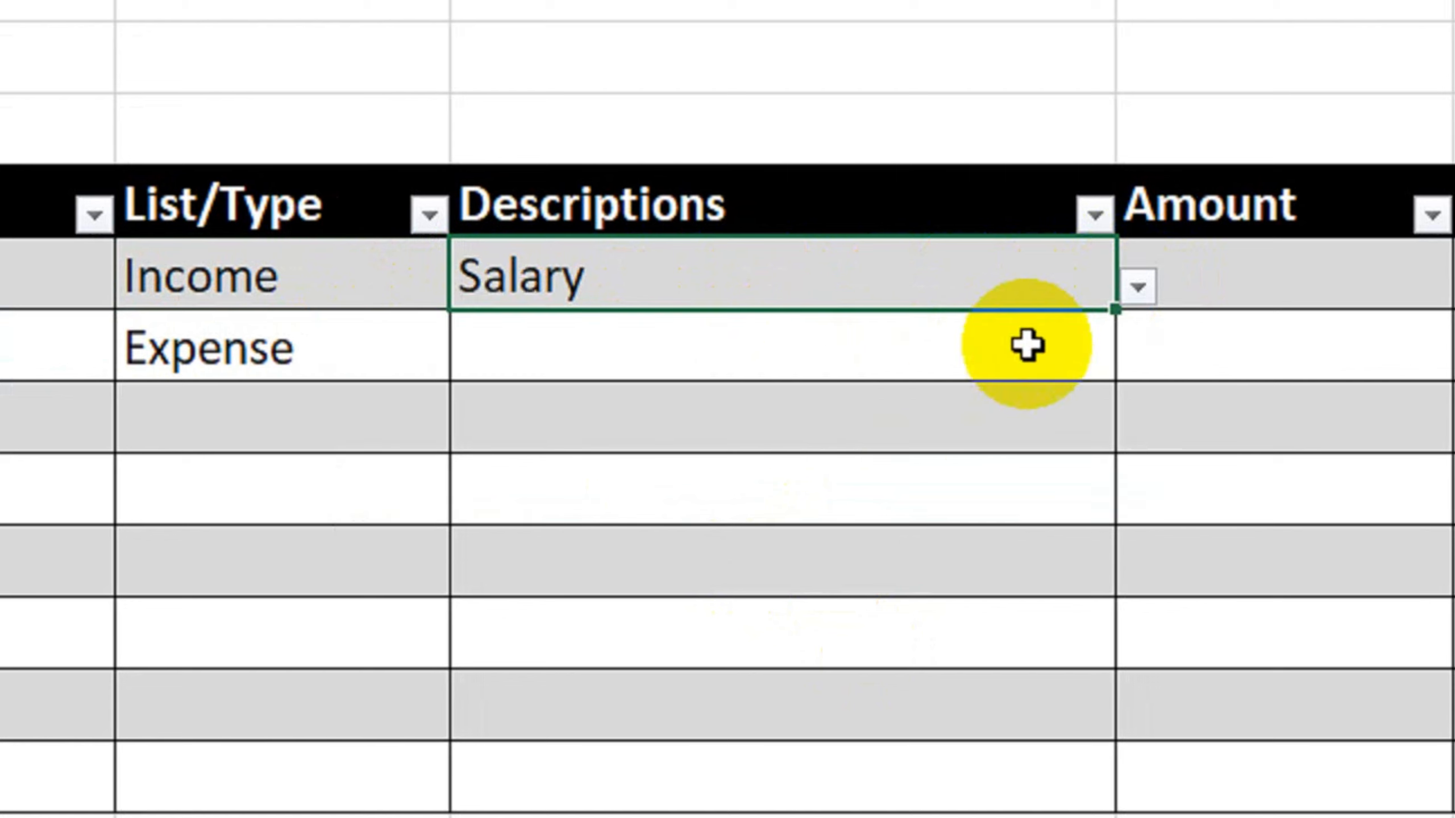
left_click(412, 361)
left_click(974, 363)
left_click(1134, 358)
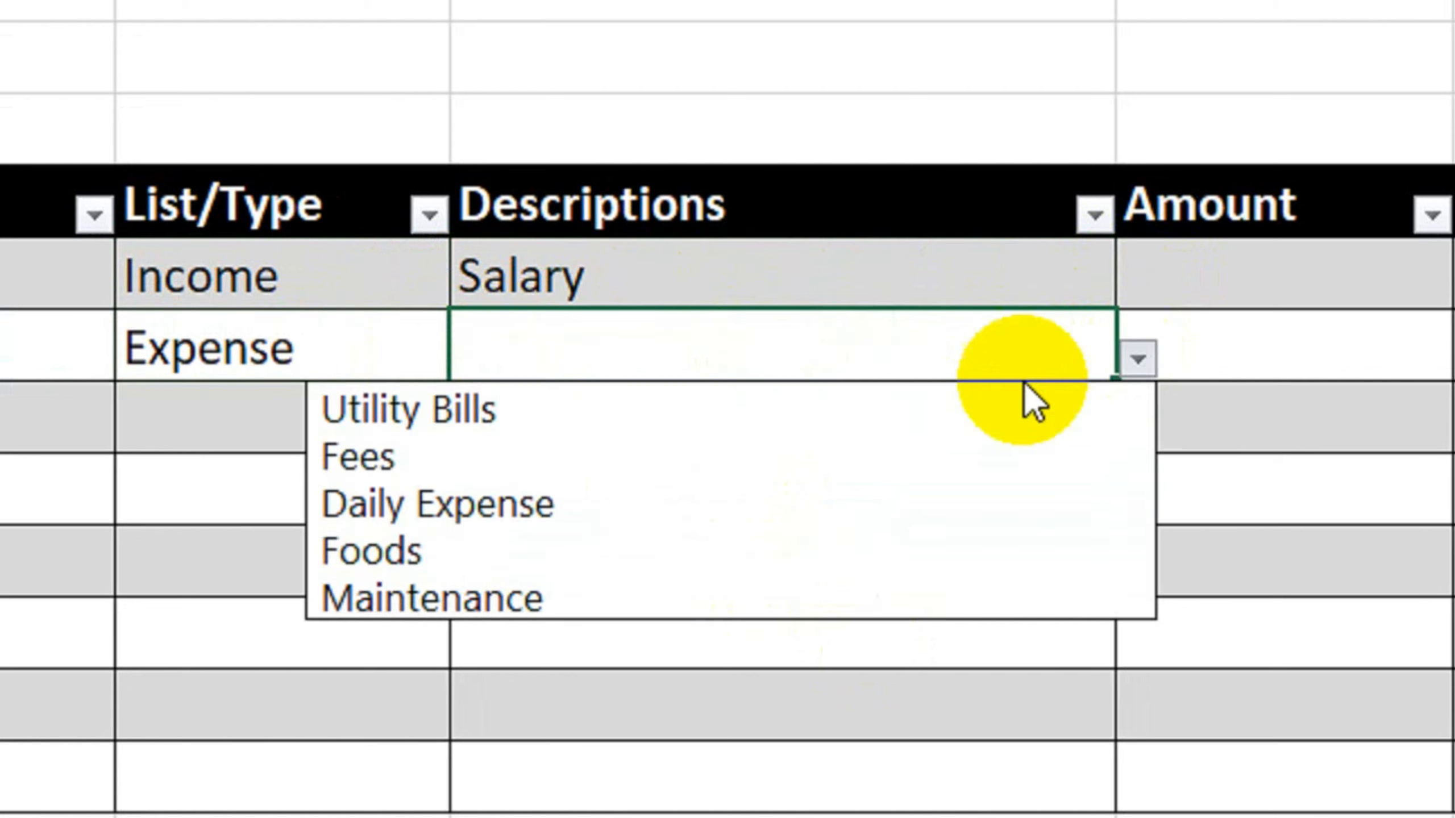
left_click(801, 418)
- Choose Income for C9 and C10 and Expense for C11 from the List/Type dropdowns
left_click(416, 417)
left_click(475, 423)
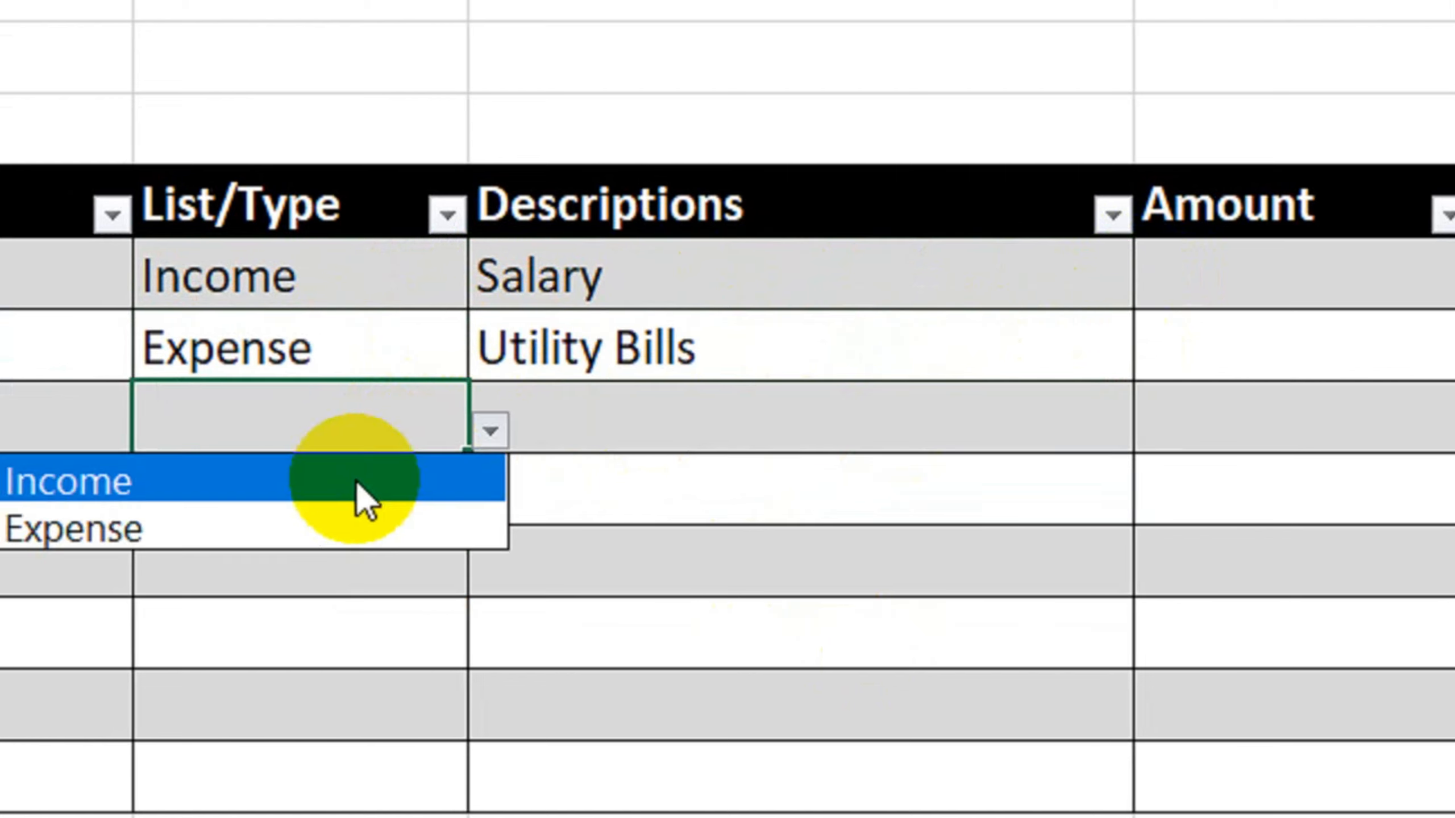
left_click(341, 493)
left_click(404, 490)
left_click(471, 498)
left_click(412, 572)
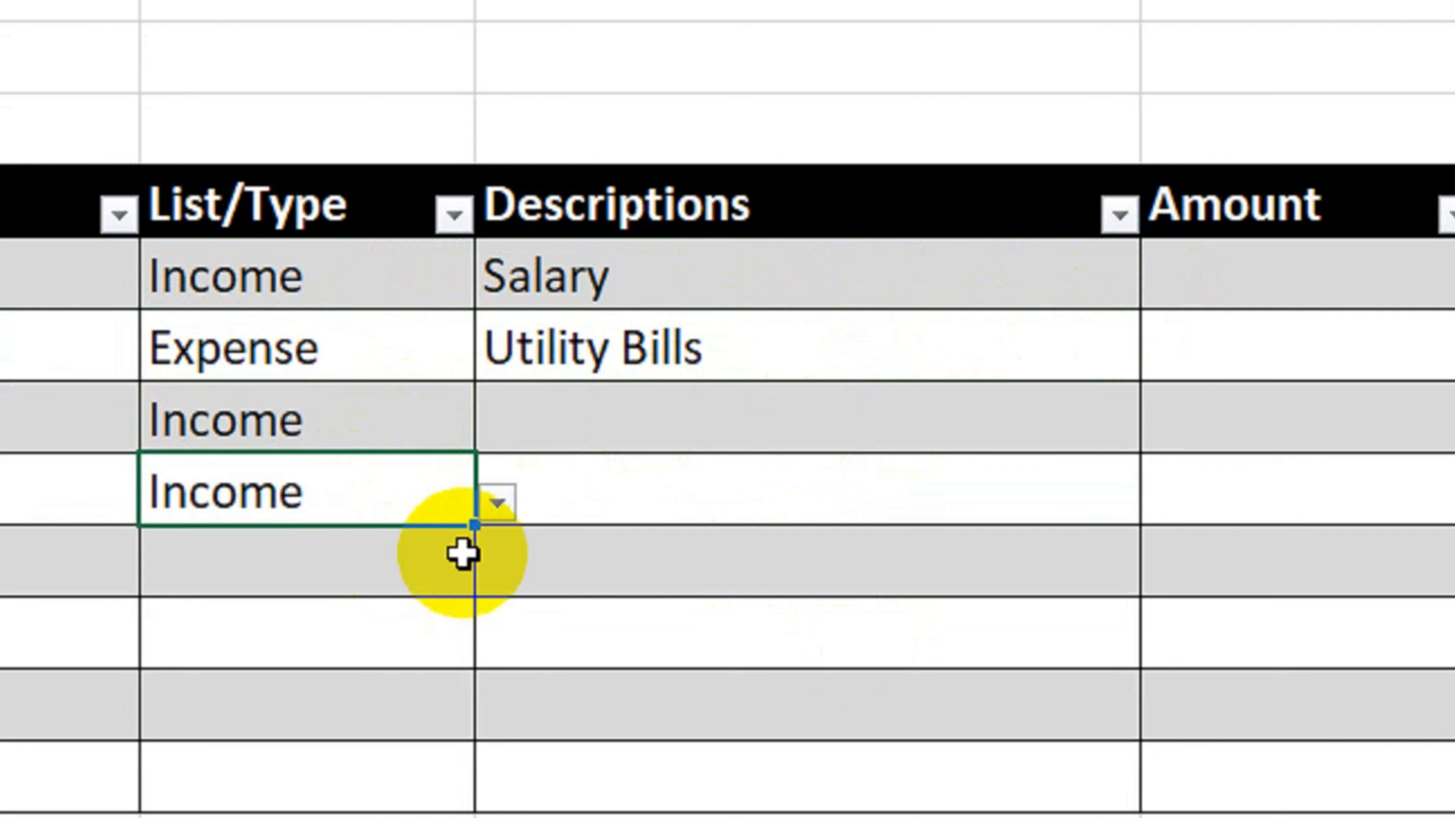
left_click(498, 573)
left_click(409, 673)
- Choose Income for C12 and C13 and Expense for C14 from the List/Type dropdowns
left_click(412, 659)
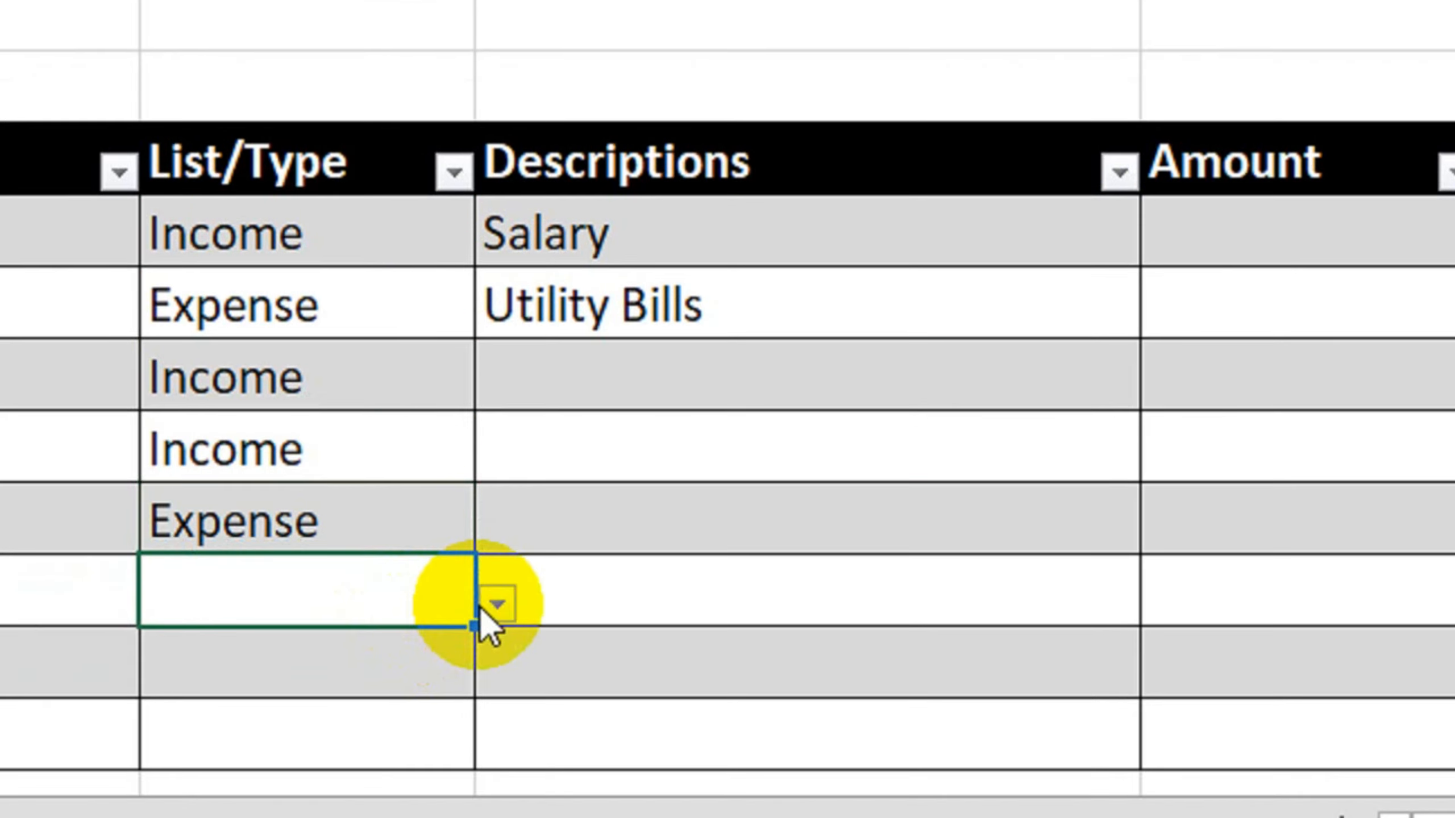
left_click(496, 647)
left_click(385, 636)
left_click(401, 659)
left_click(495, 659)
left_click(379, 710)
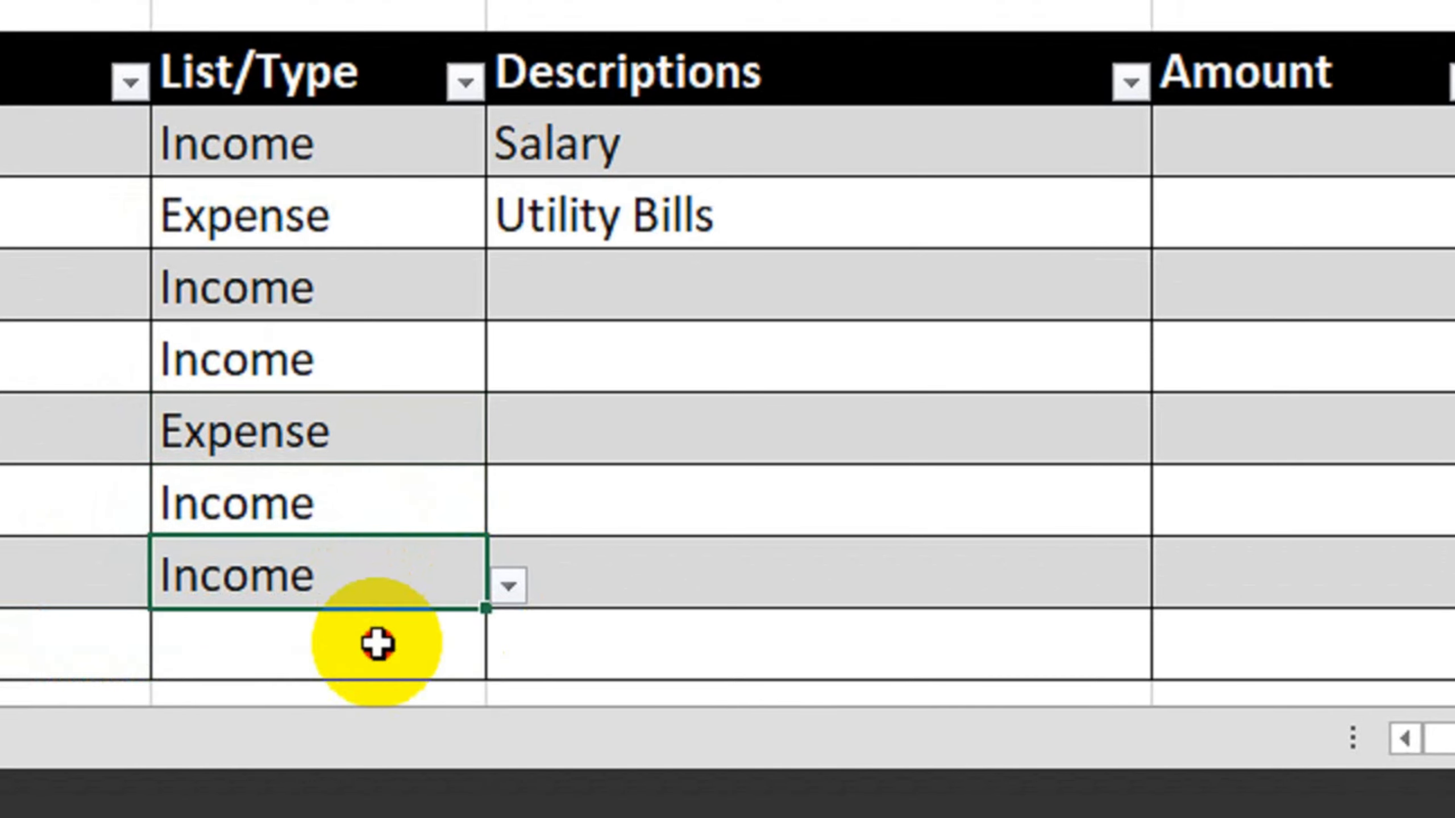
left_click(366, 717)
left_click(516, 662)
left_click(350, 754)
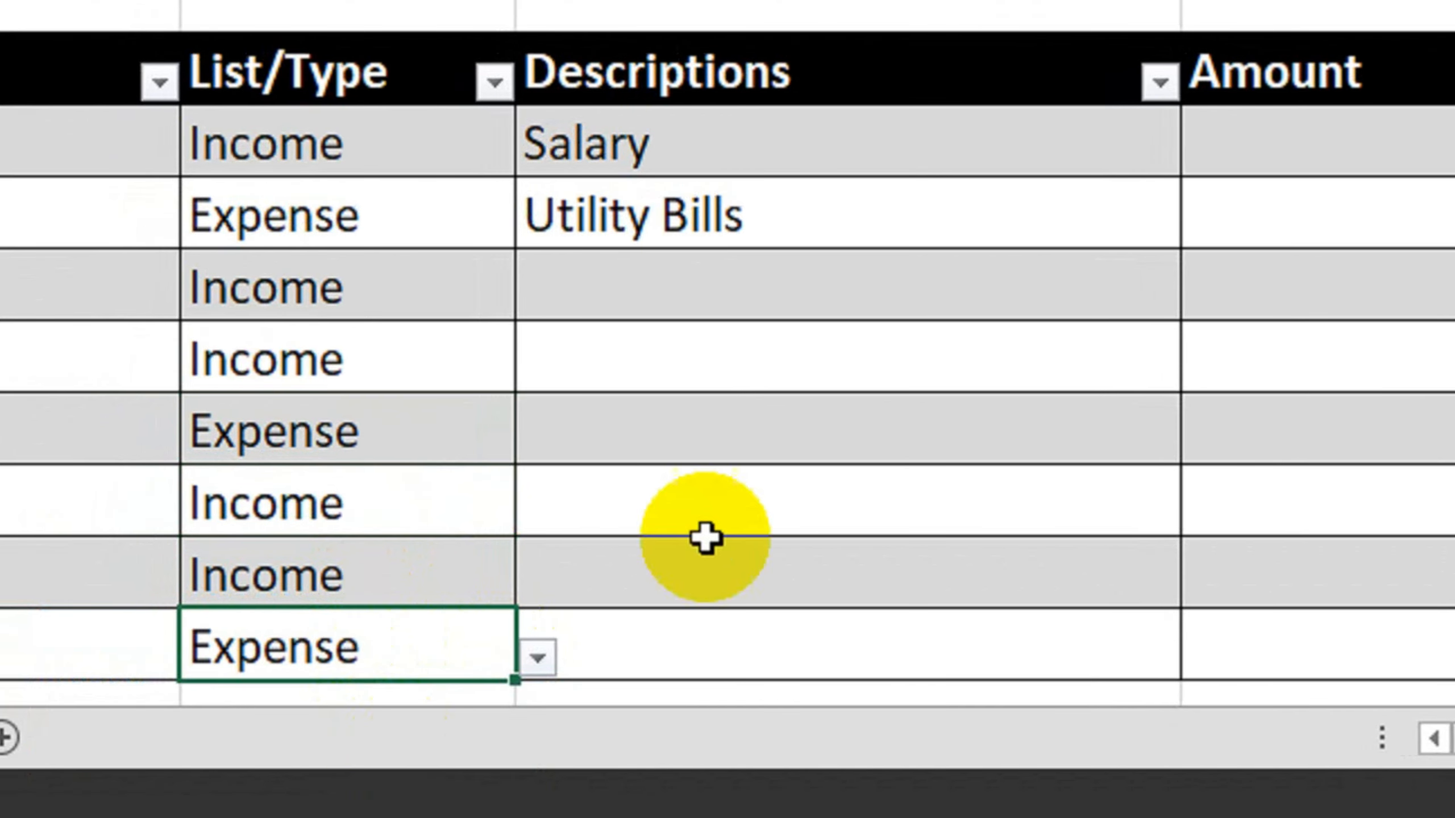
- Choose Incentives for D9 and Allowence for D10 from the Descriptions dropdowns
left_click(1008, 289)
left_click(1203, 298)
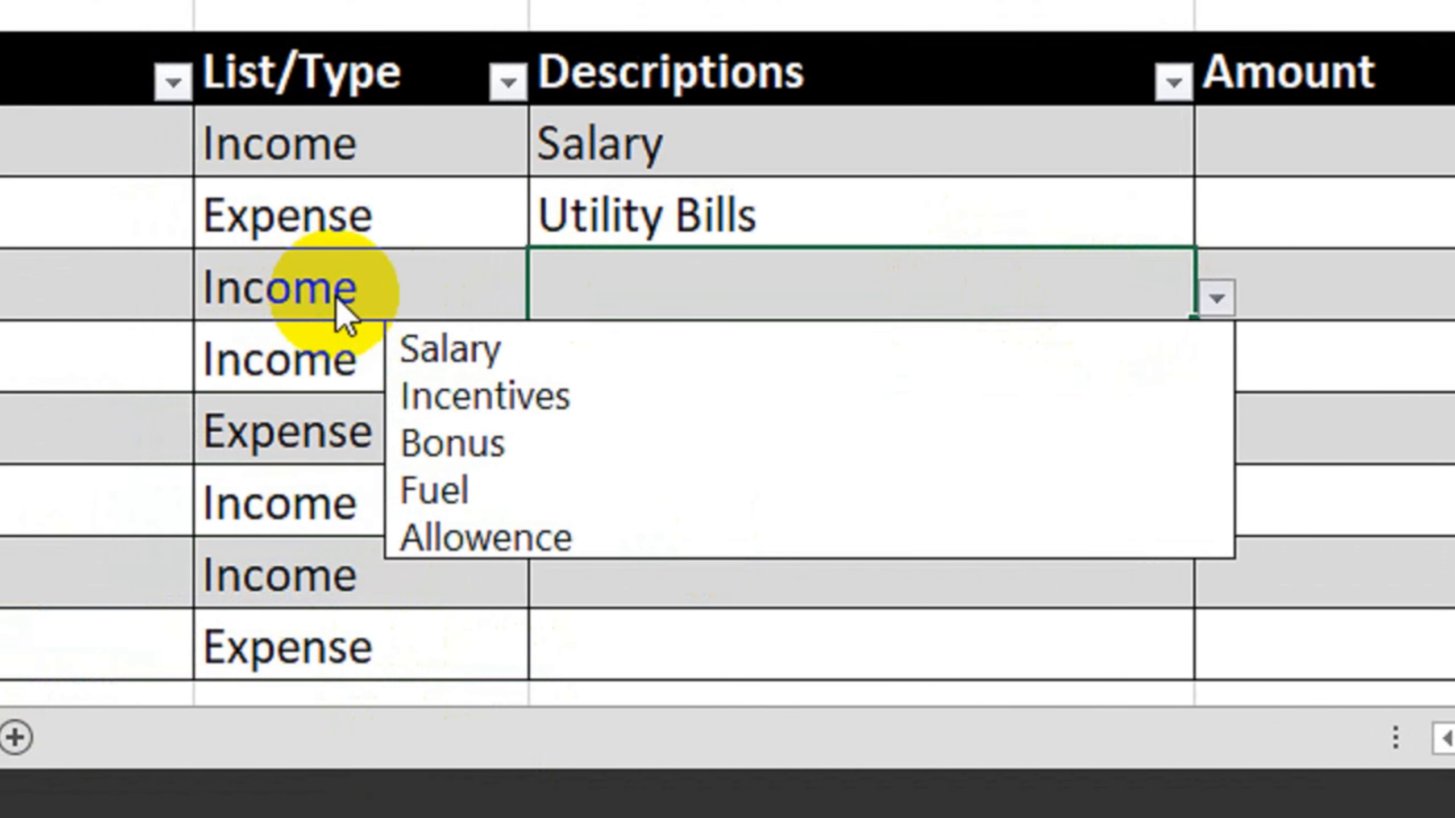
left_click(595, 407)
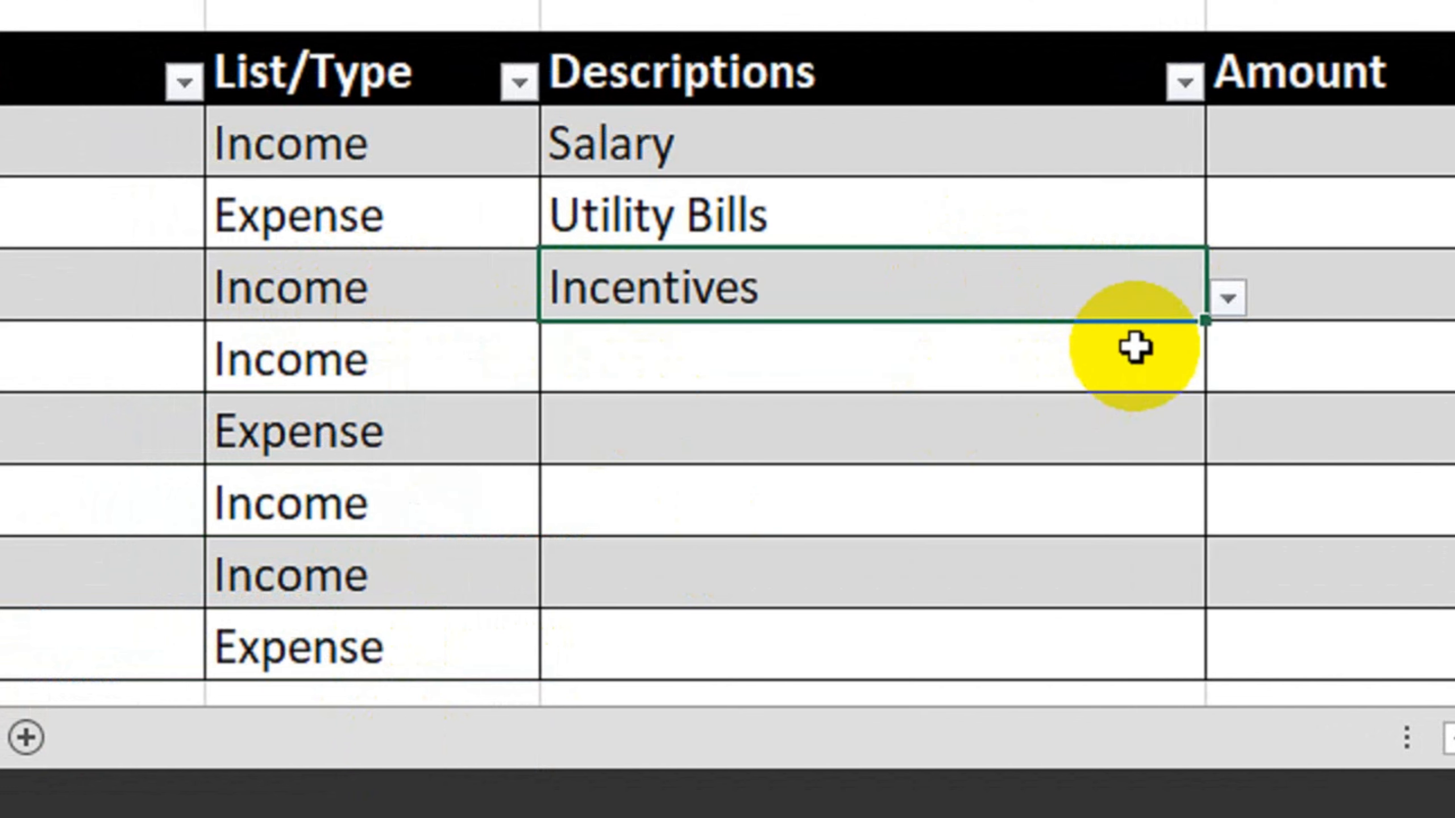
left_click(1146, 361)
left_click(1226, 371)
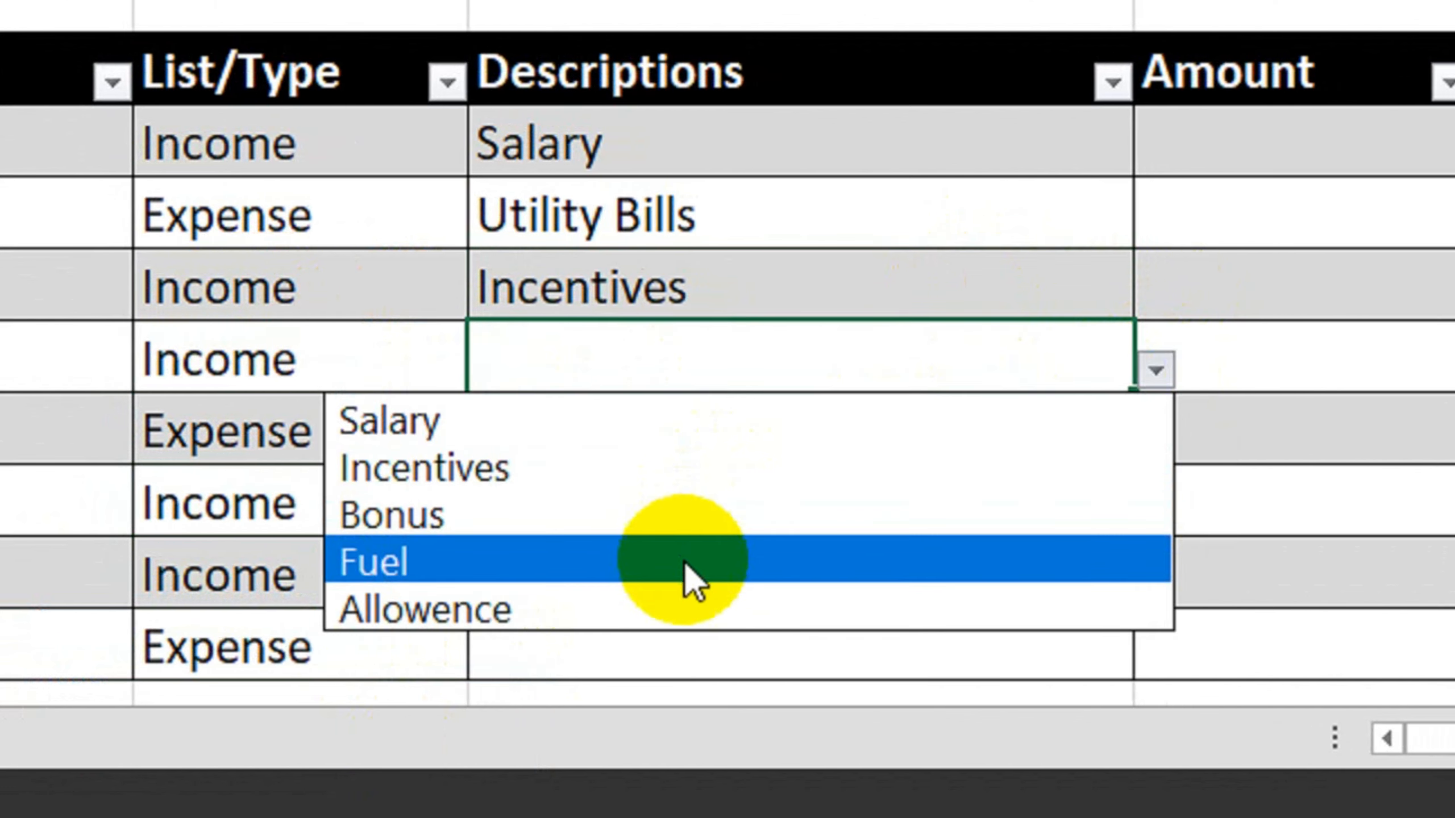
left_click(682, 608)
- Choose Fees for D11, Bonus for D12 and Fuel for D13 from the Descriptions dropdowns
left_click(920, 445)
left_click(1154, 444)
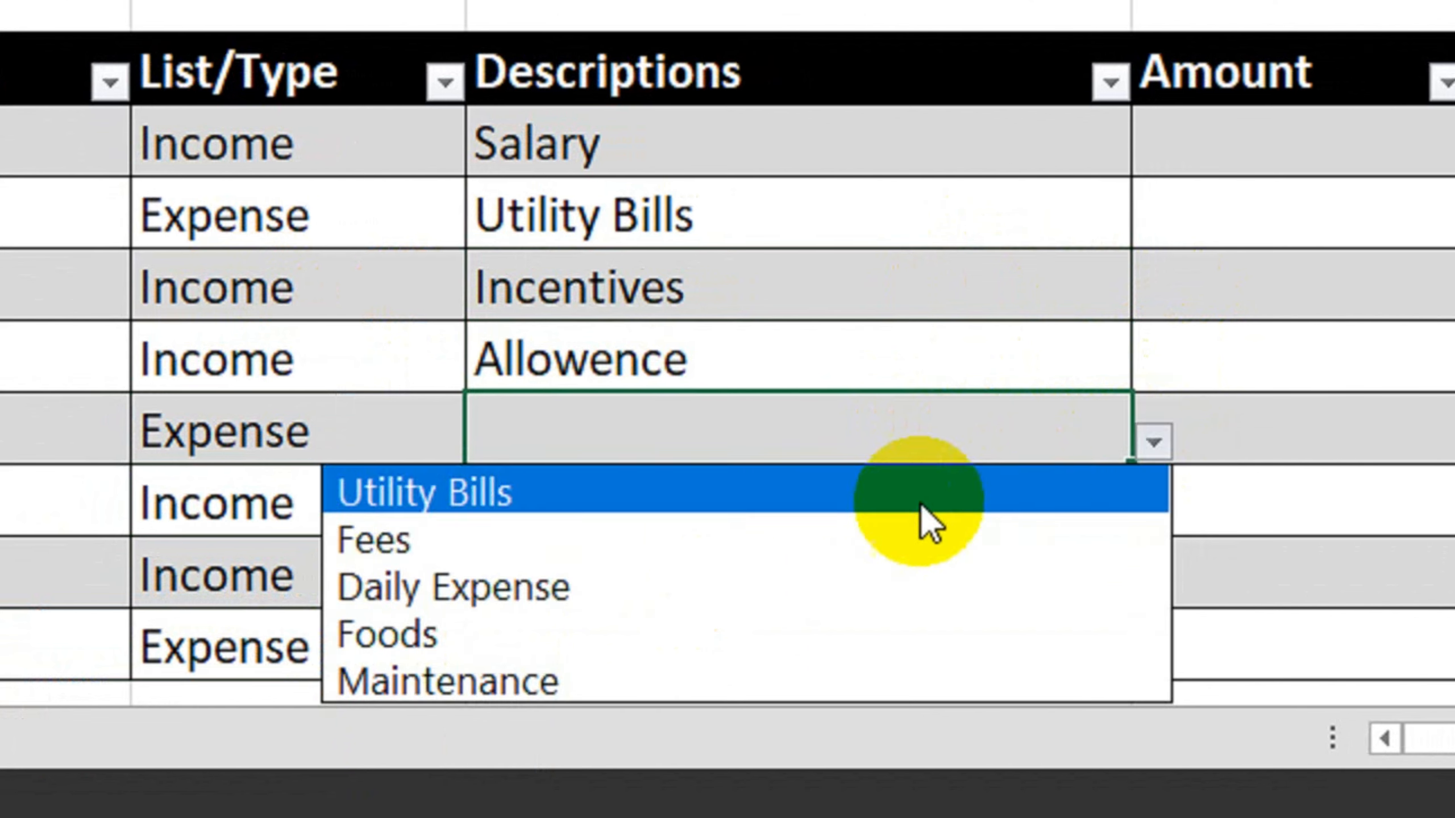
left_click(796, 542)
left_click(973, 509)
left_click(1153, 515)
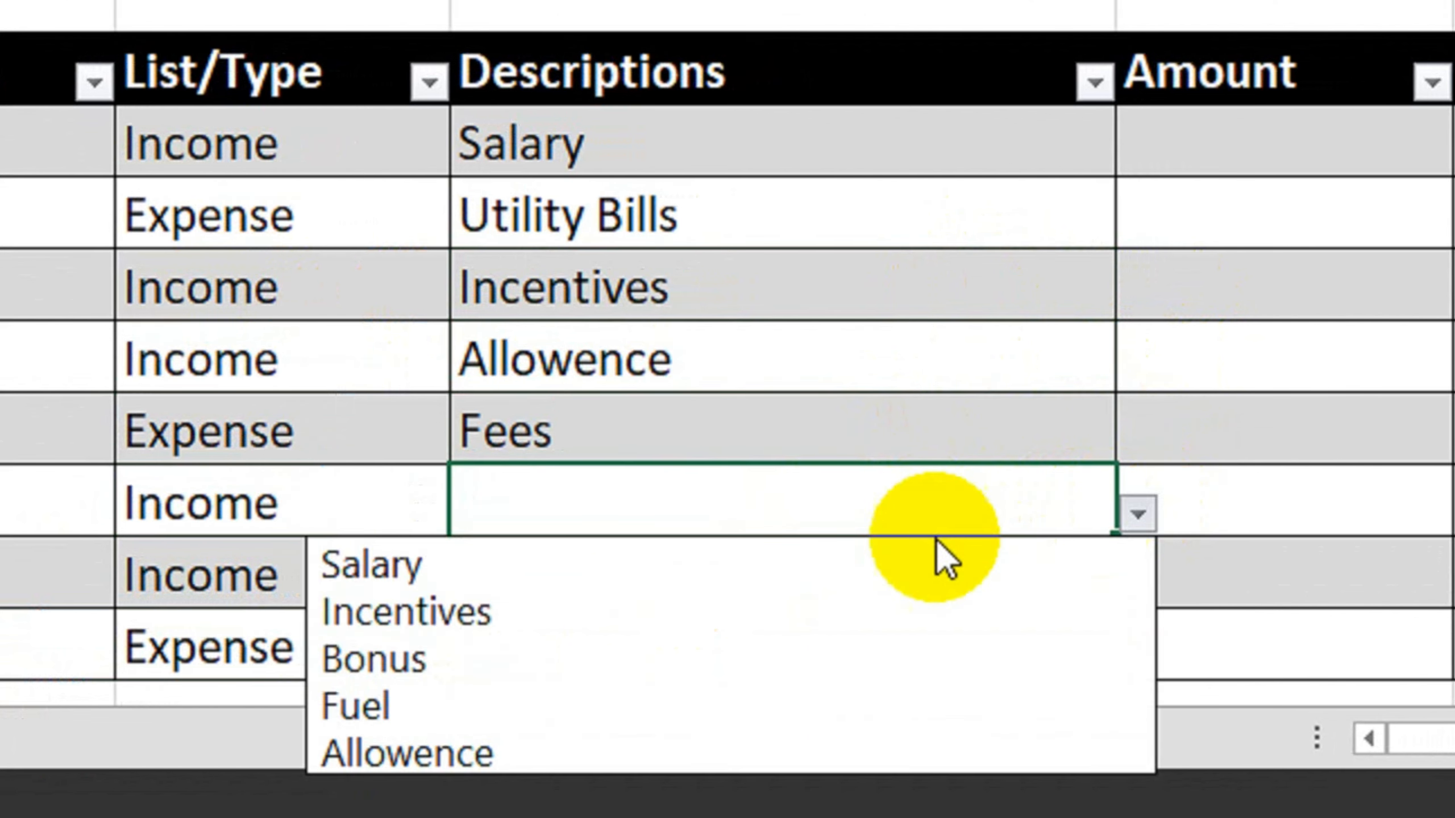
left_click(768, 676)
left_click(979, 596)
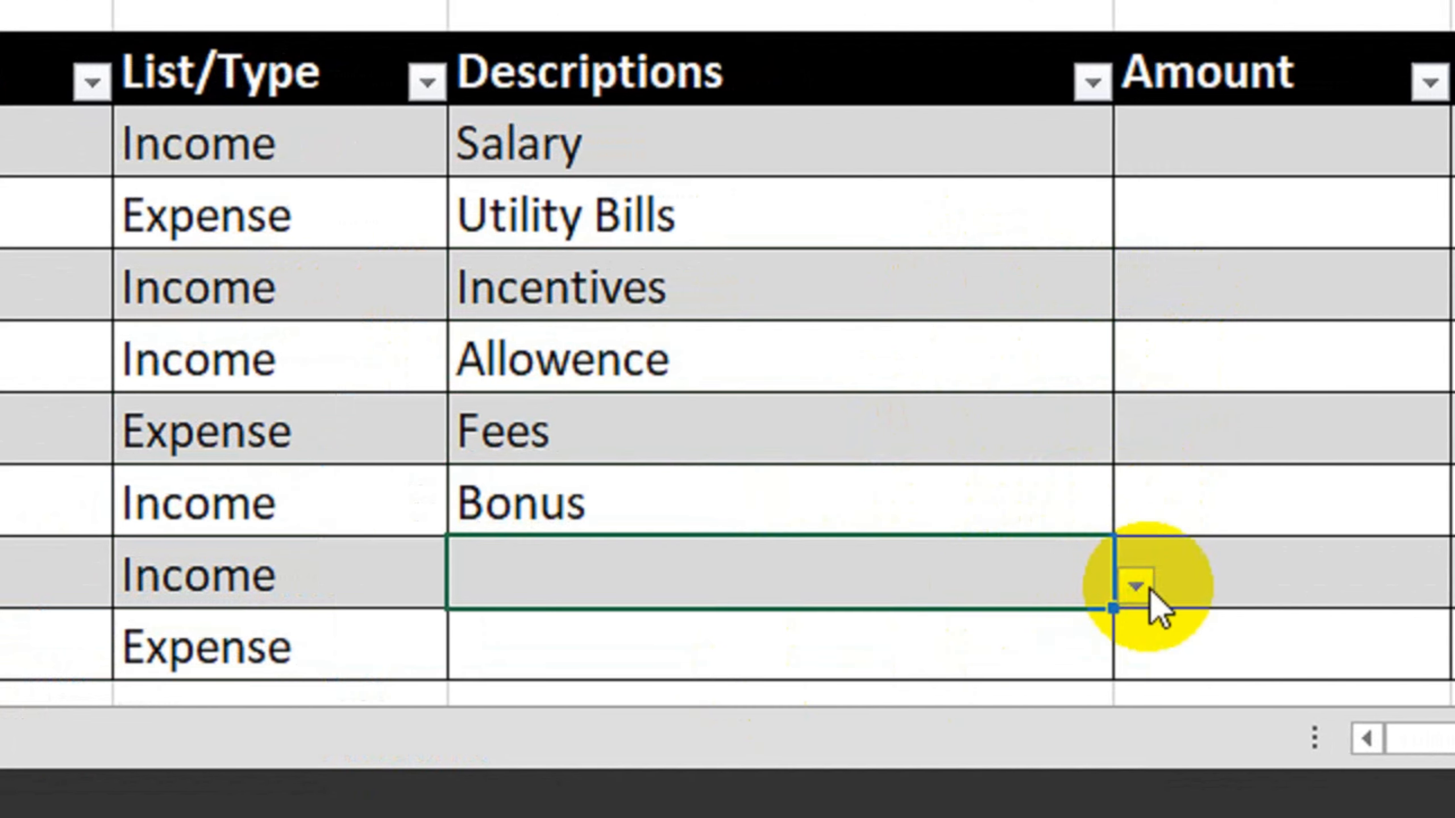
left_click(1140, 585)
left_click(593, 478)
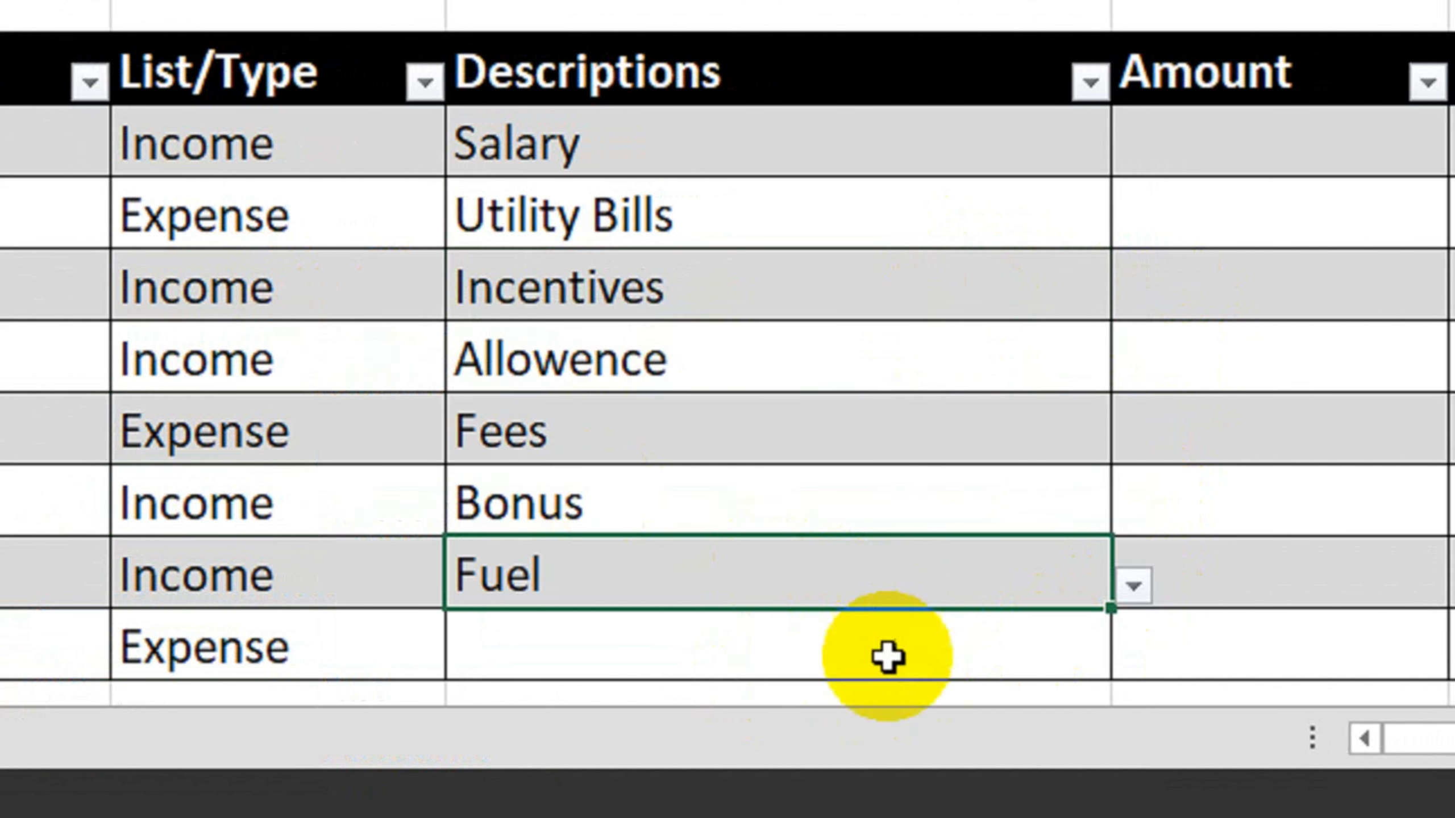
- Choose Daily Expense for D14 from the Descriptions dropdown
left_click(939, 644)
left_click(1133, 657)
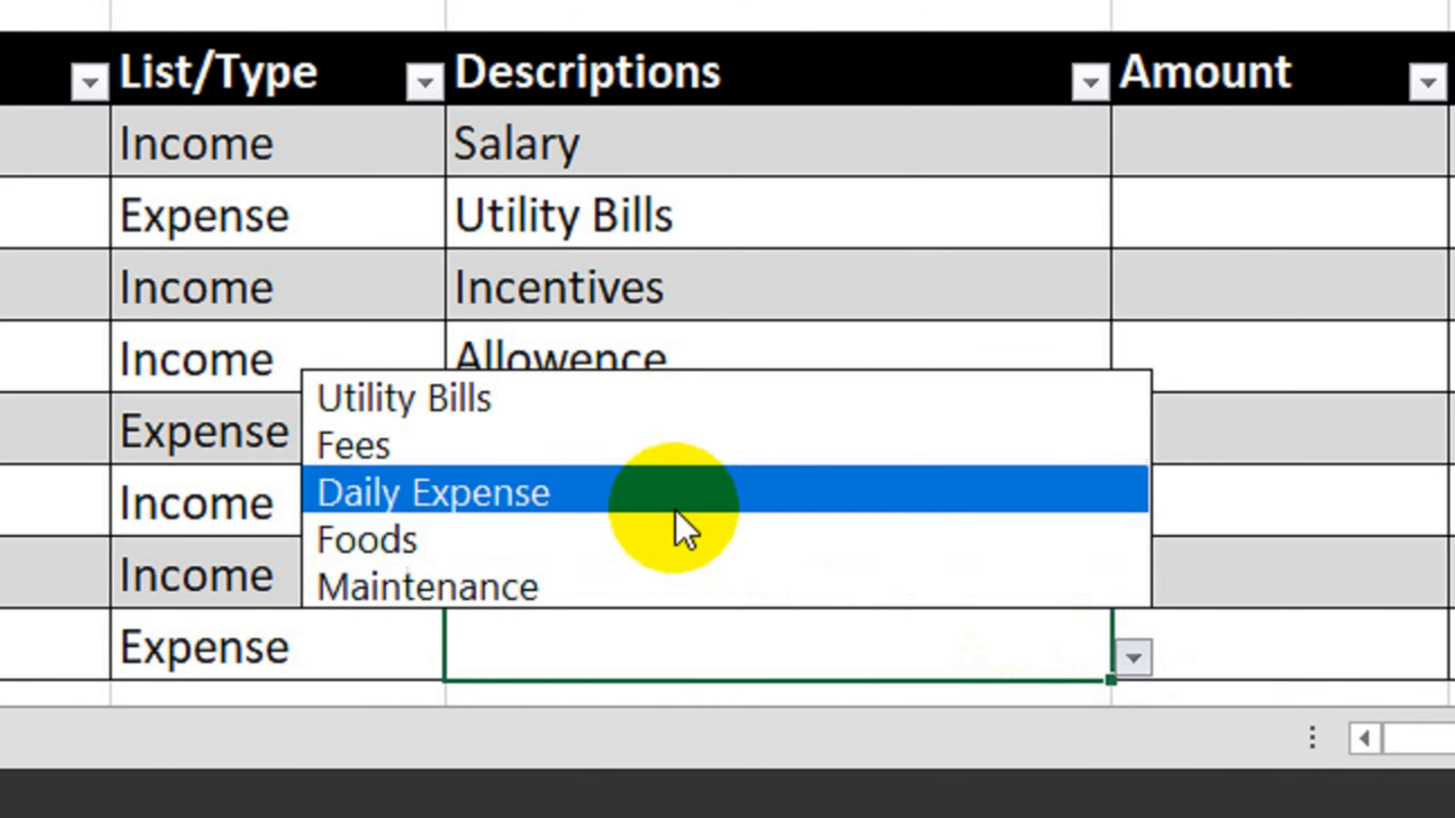
left_click(676, 504)
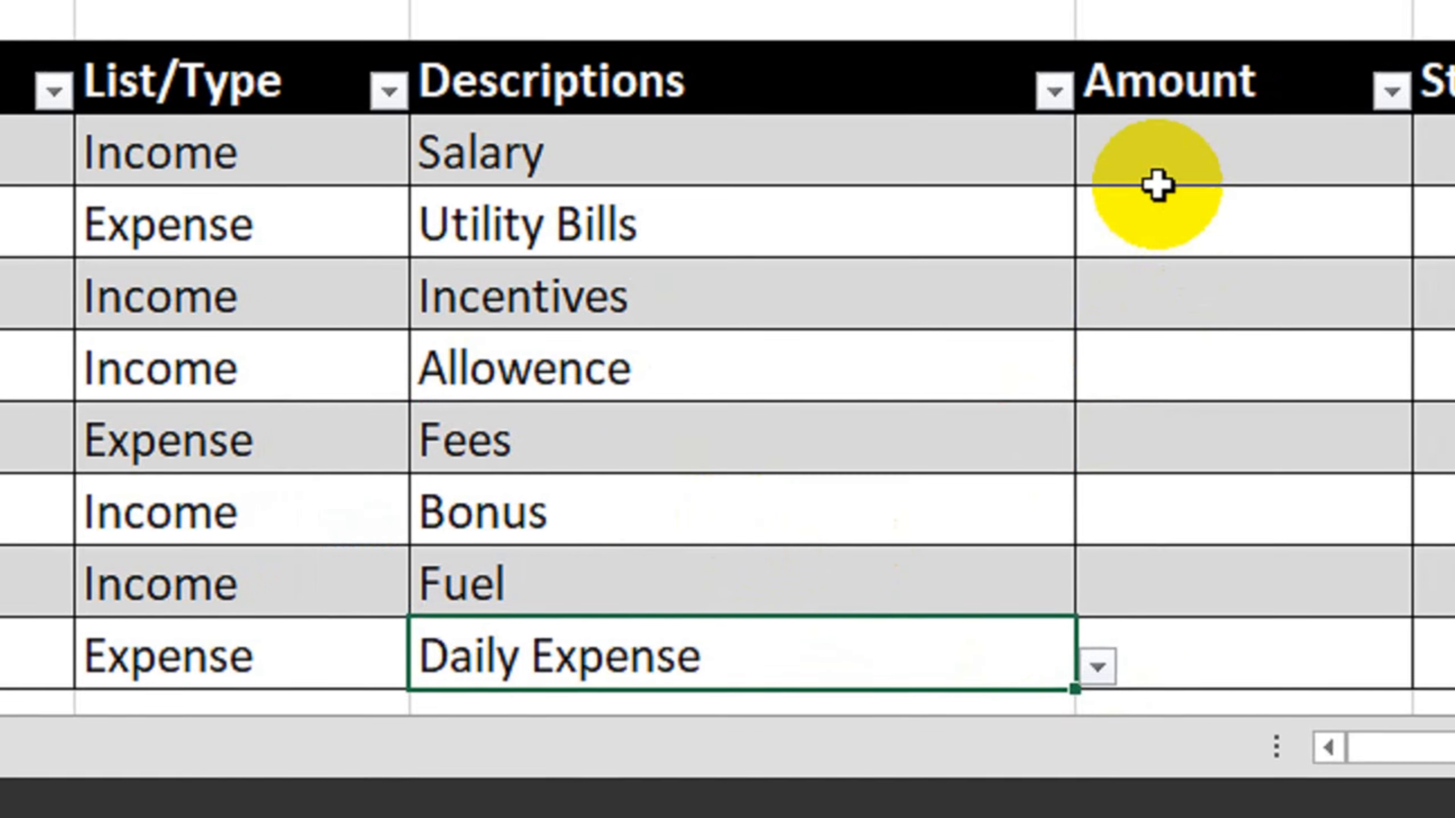
- Enter the amounts 50000 for Salary, 10000 for Utility Bills, 15000 for Incentives and 5000 for Allowence
left_click(1192, 169)
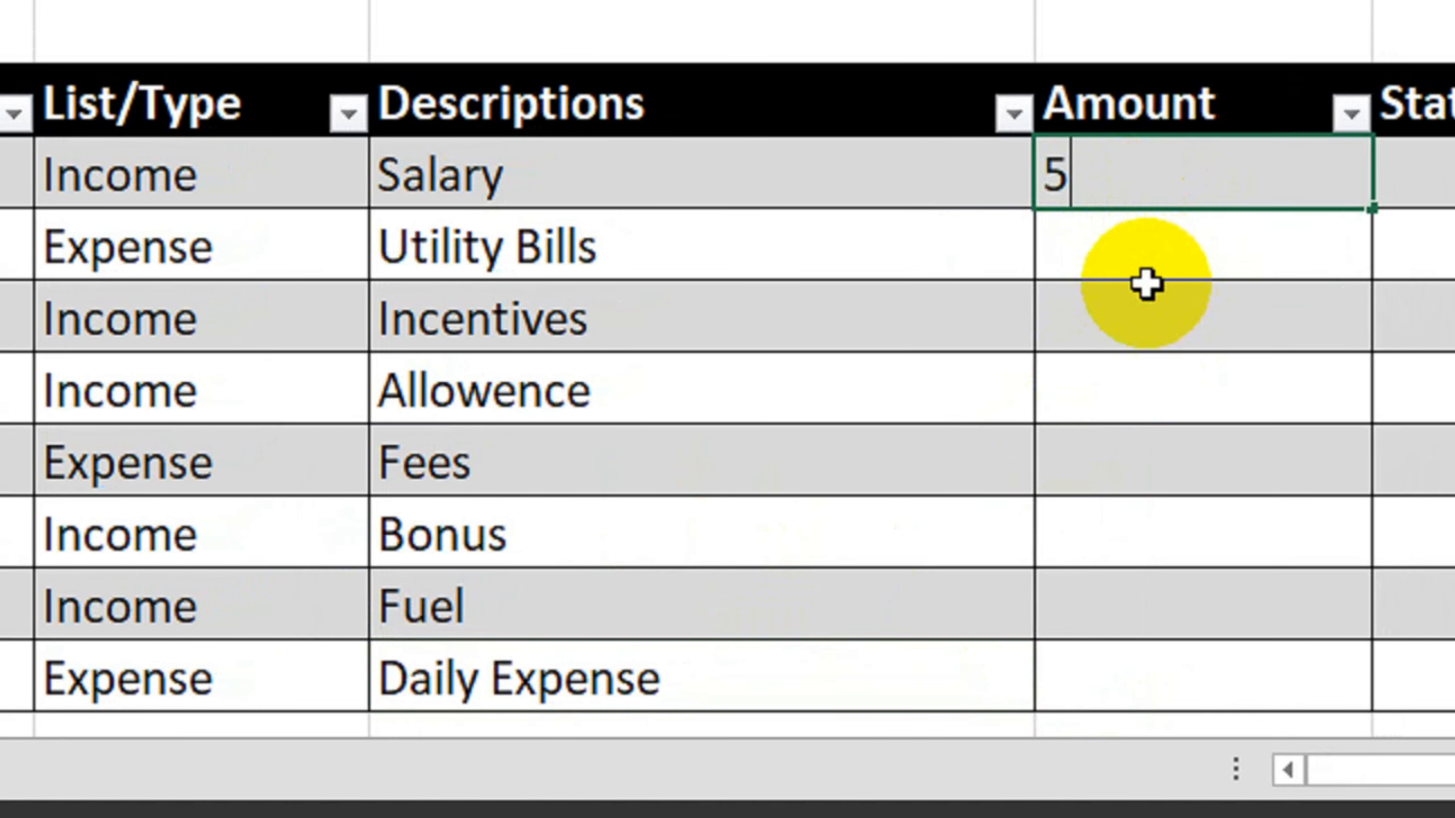
key("Return")
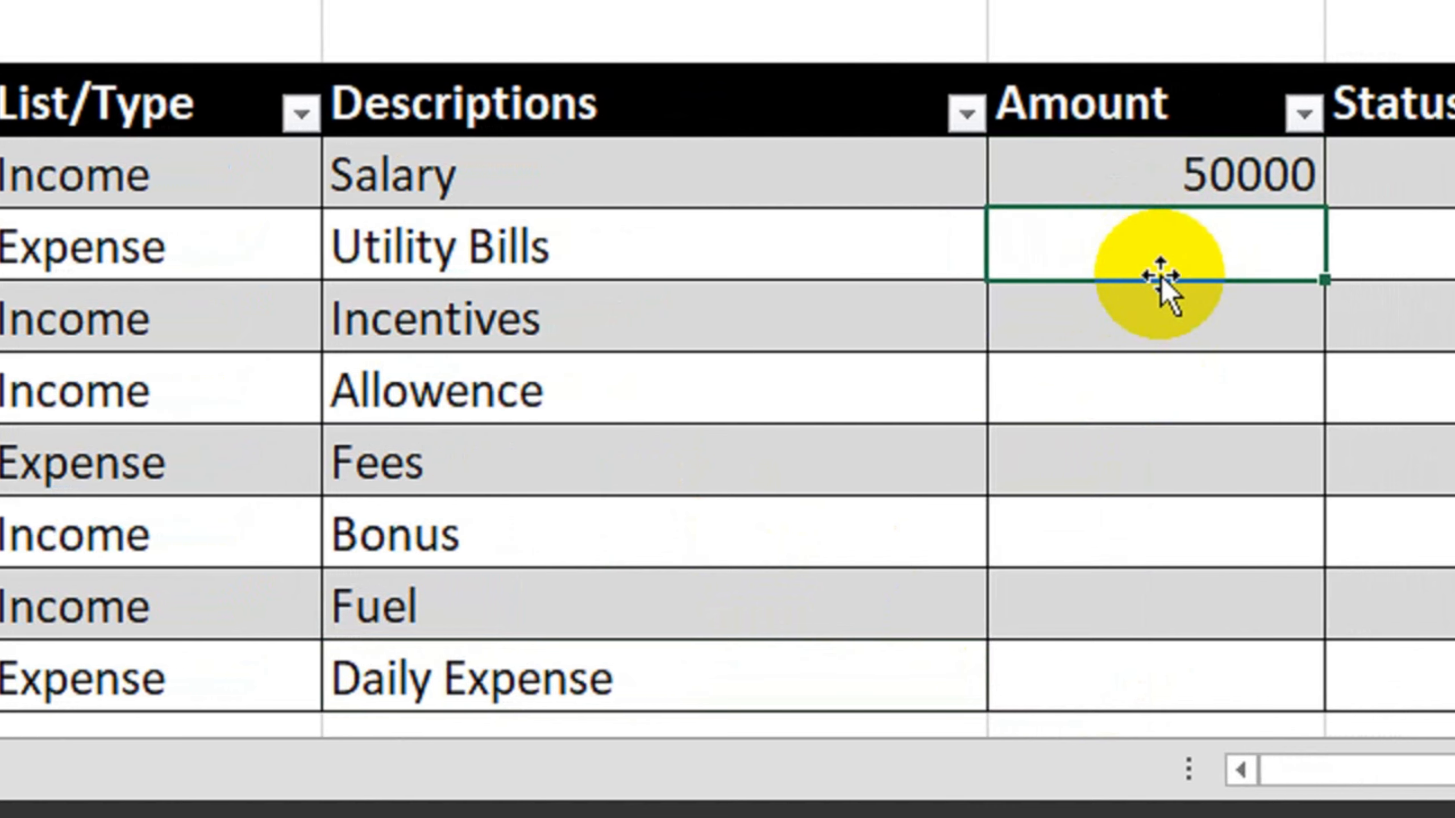
type("10000")
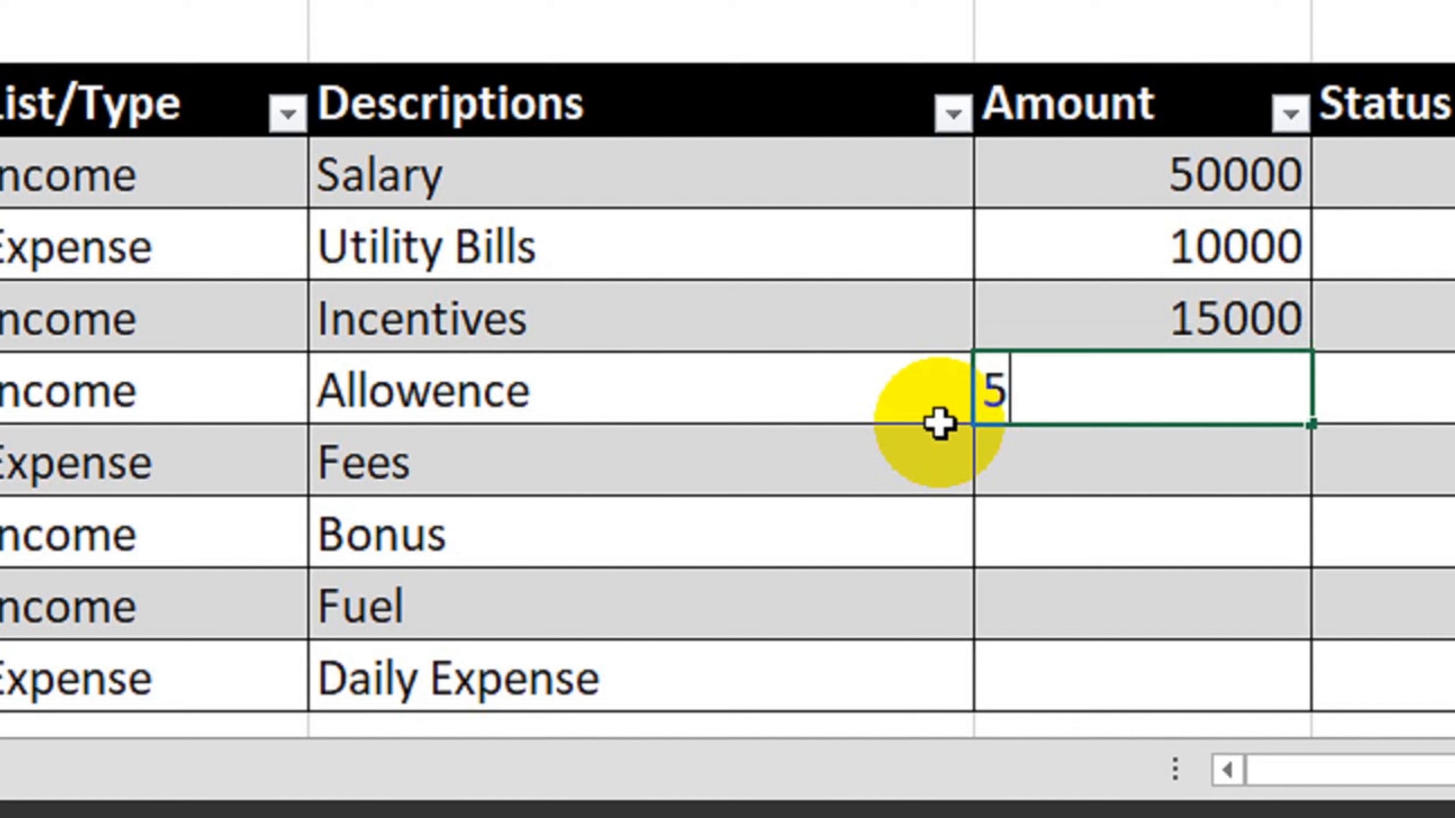
type("5000")
key("Return")
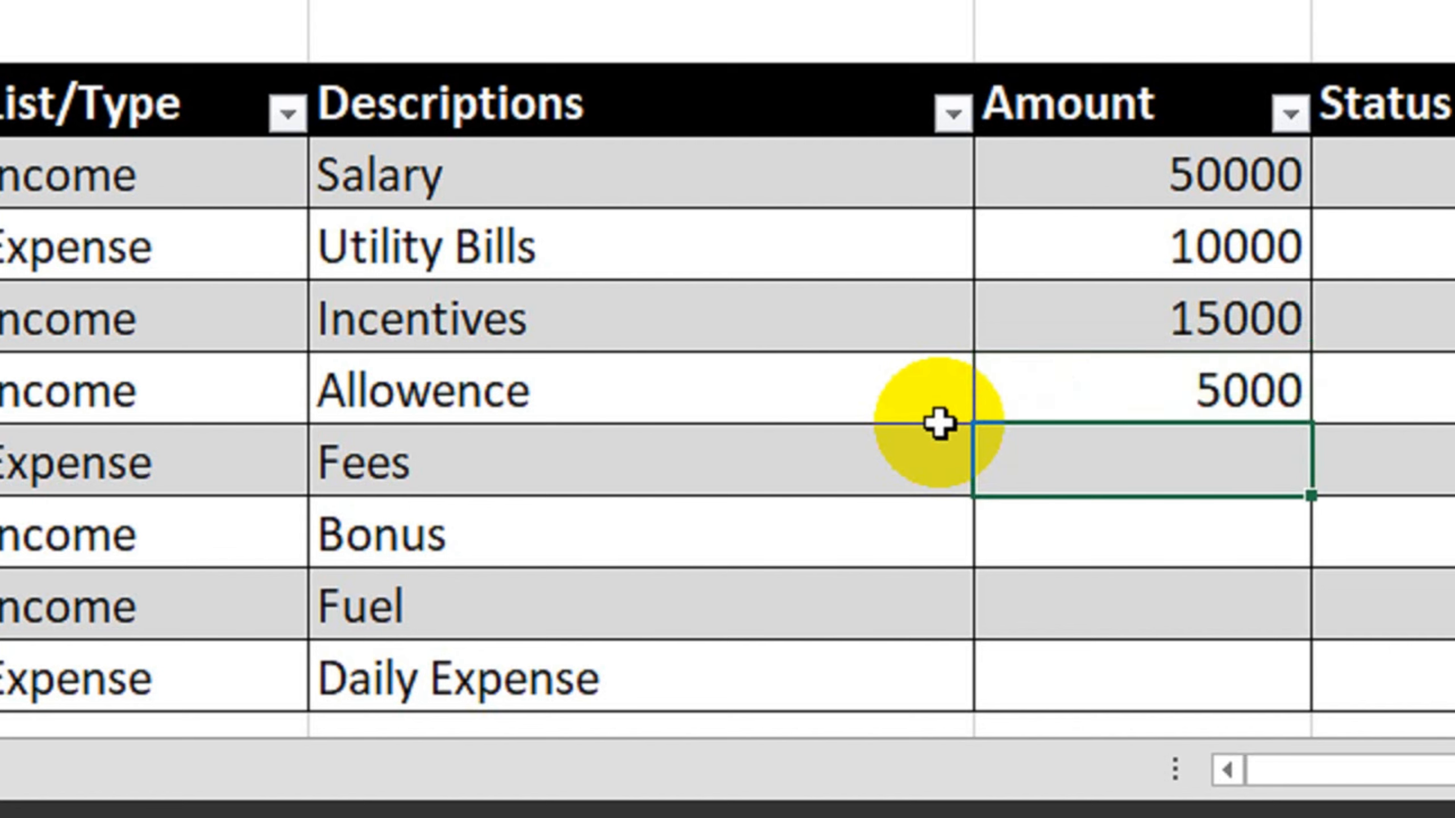
- Enter the amounts 12000 for Fees, 6000 for Bonus, 3000 for Fuel and 8000 for Daily Expense
type("12000")
key("Return")
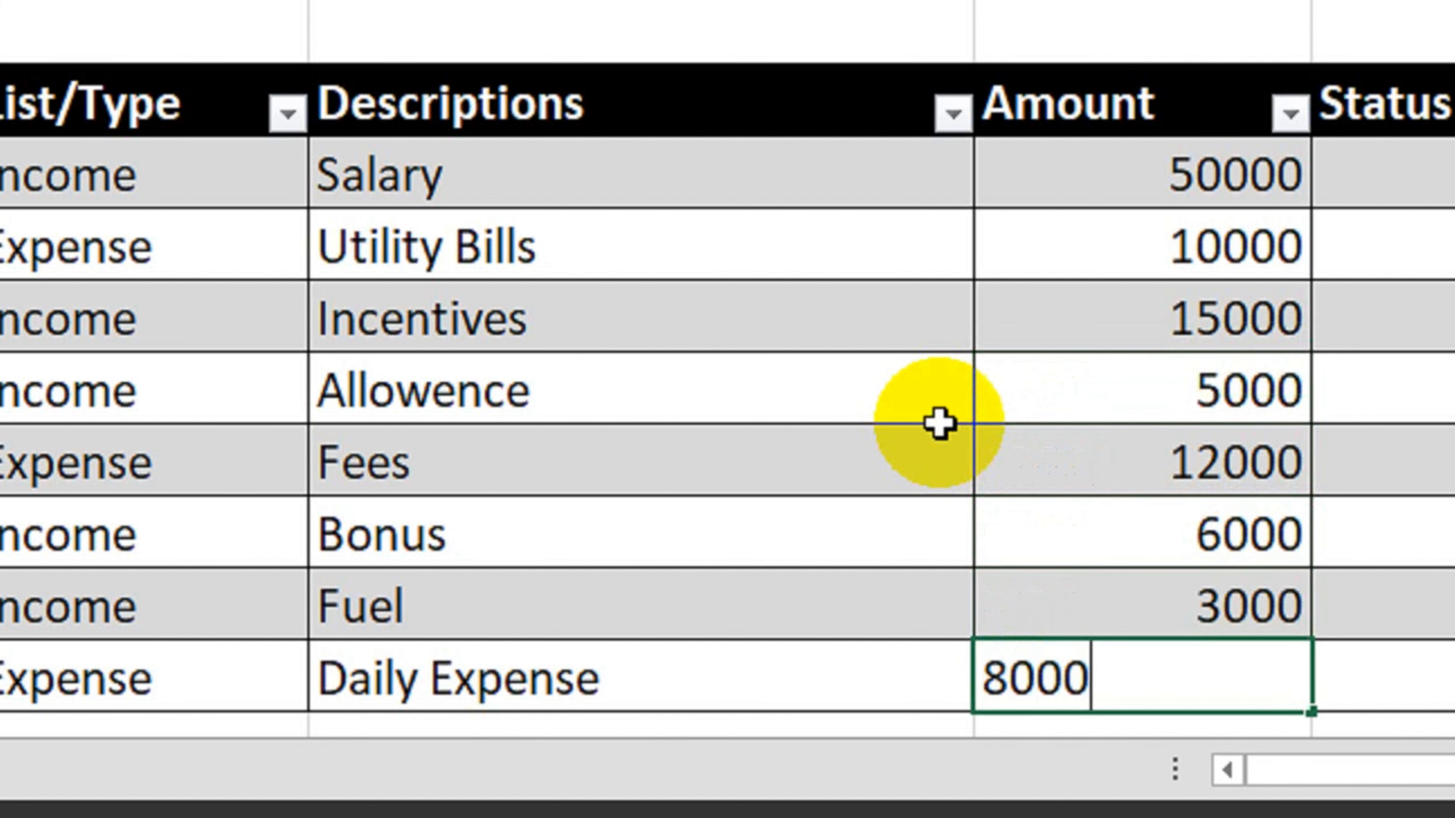
type("8000")
key("Return")
- Apply the comma number style to all values in the Amount column, E7:E14
left_click_drag(1083, 114, 1069, 584)
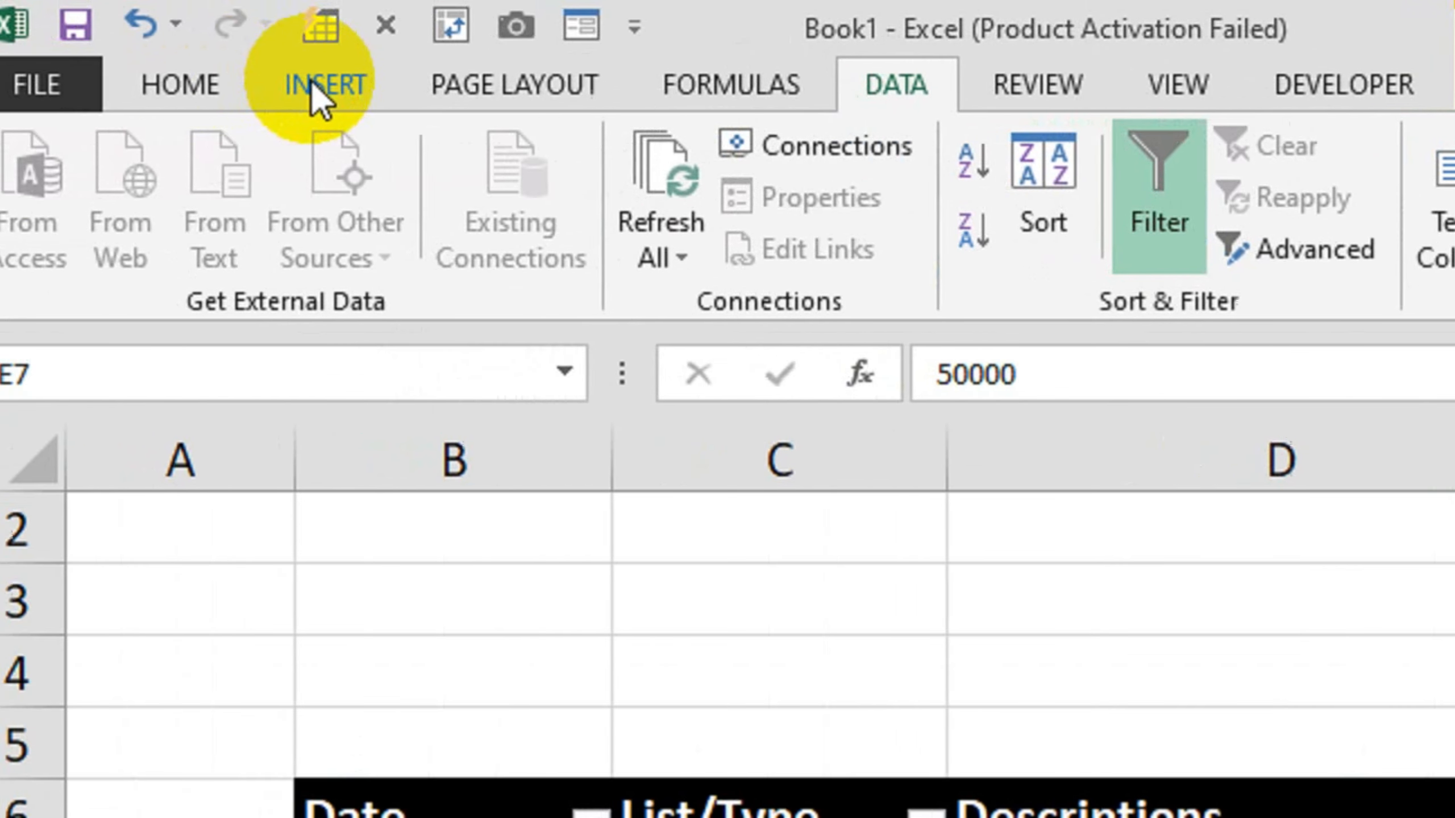
left_click(200, 86)
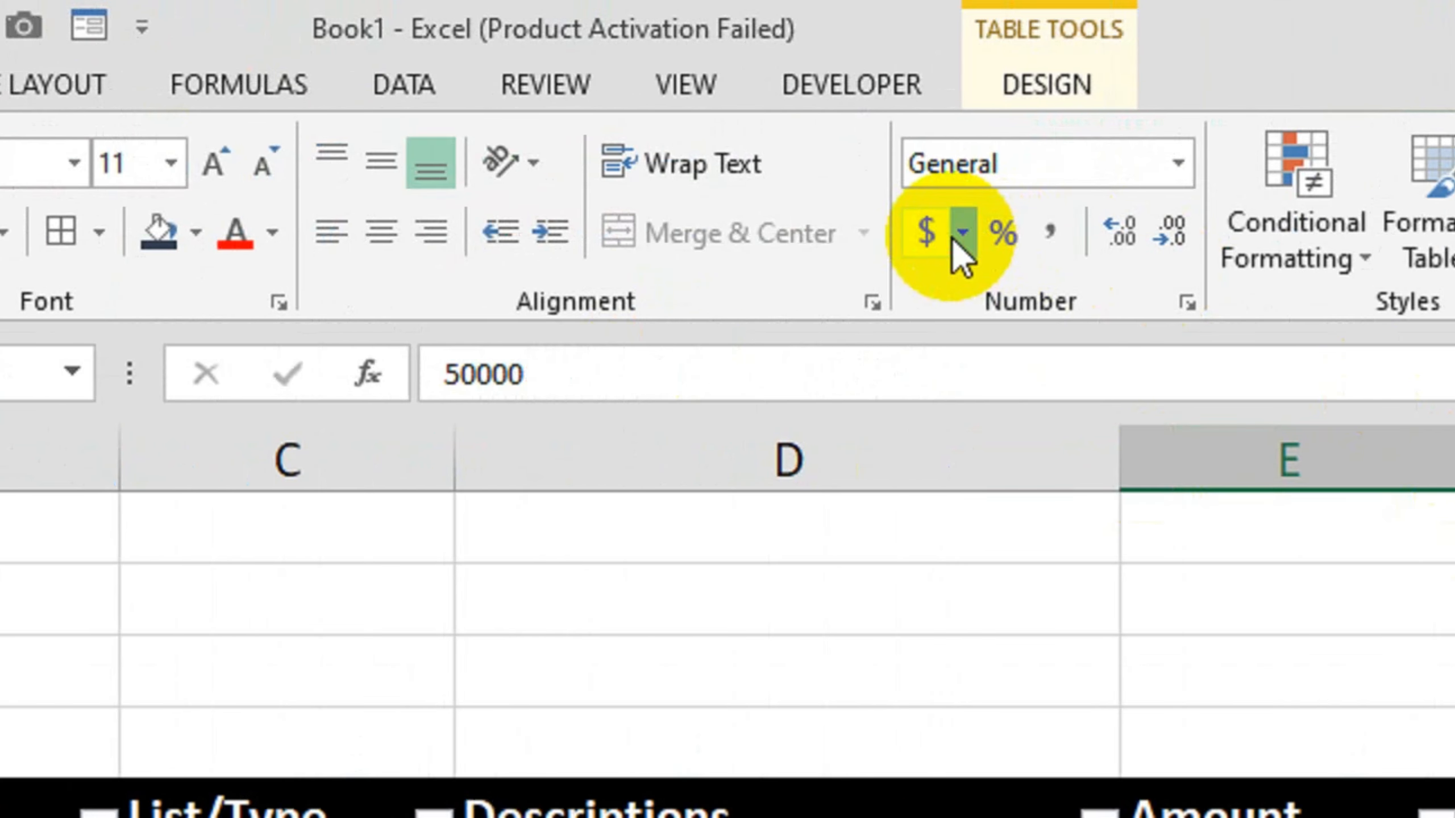
left_click(952, 240)
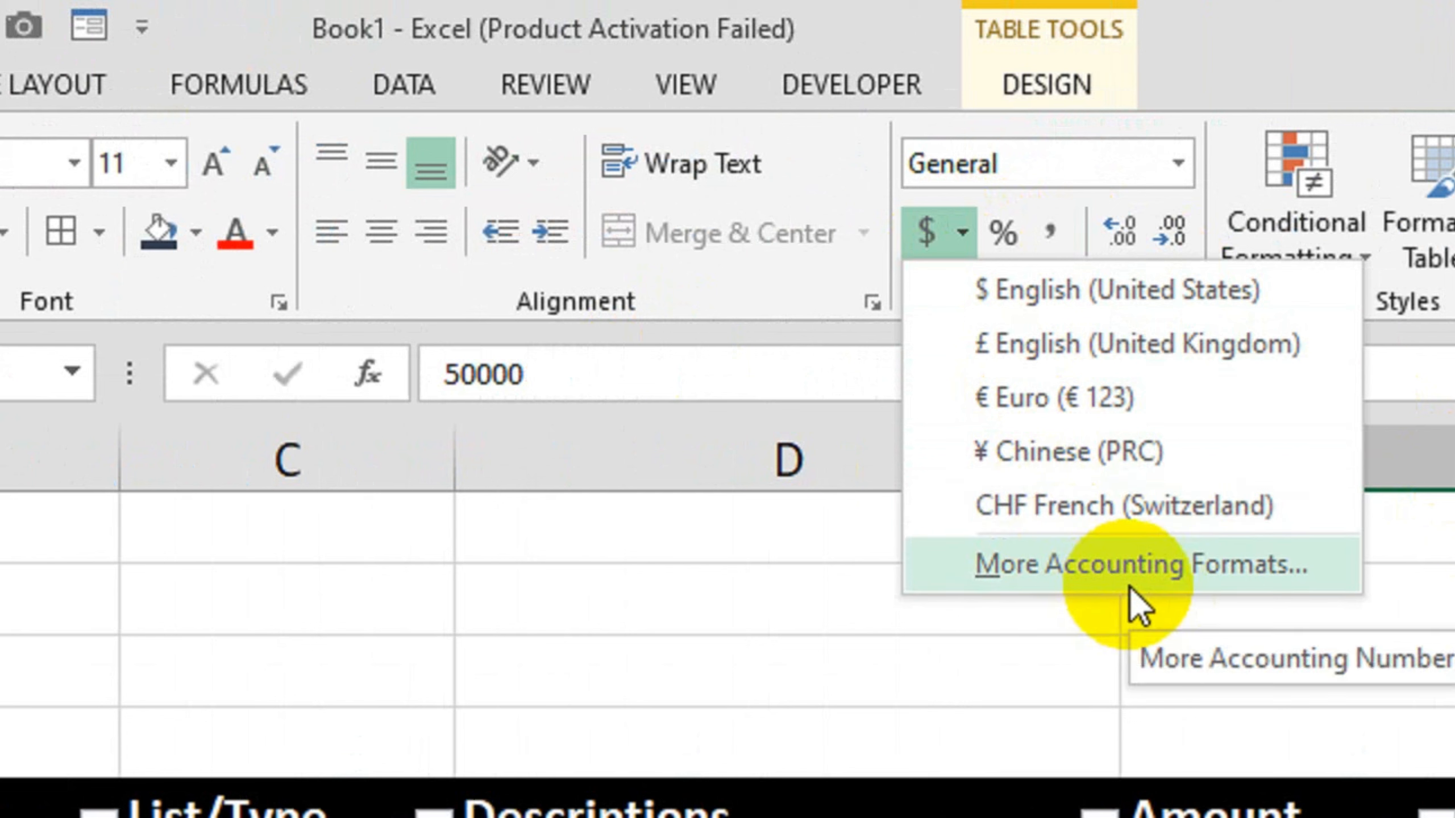
left_click(1048, 234)
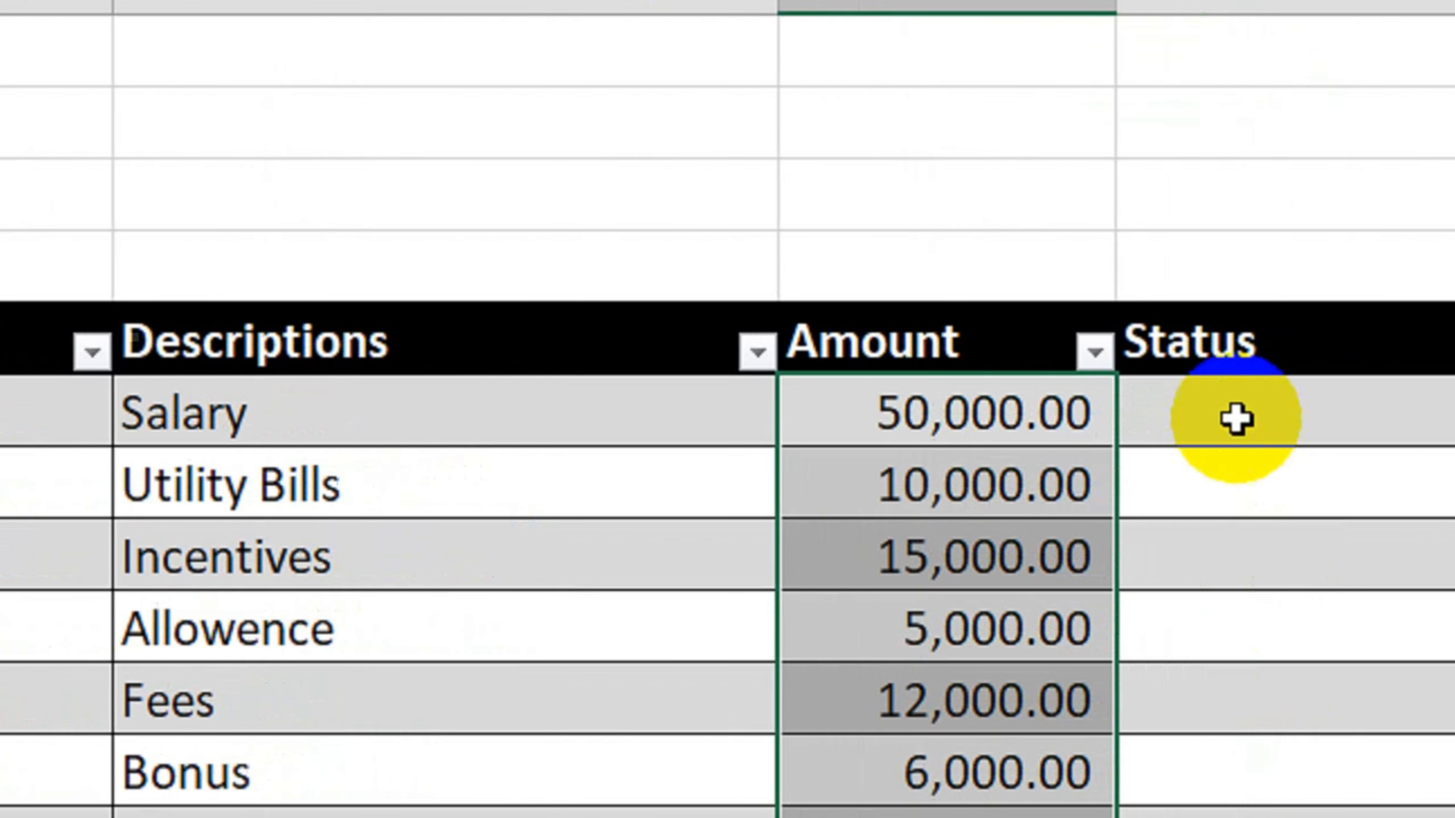
- Enter Yes as the Status of the Salary row and fill it down to the table's last row
left_click(1233, 416)
type("Yes")
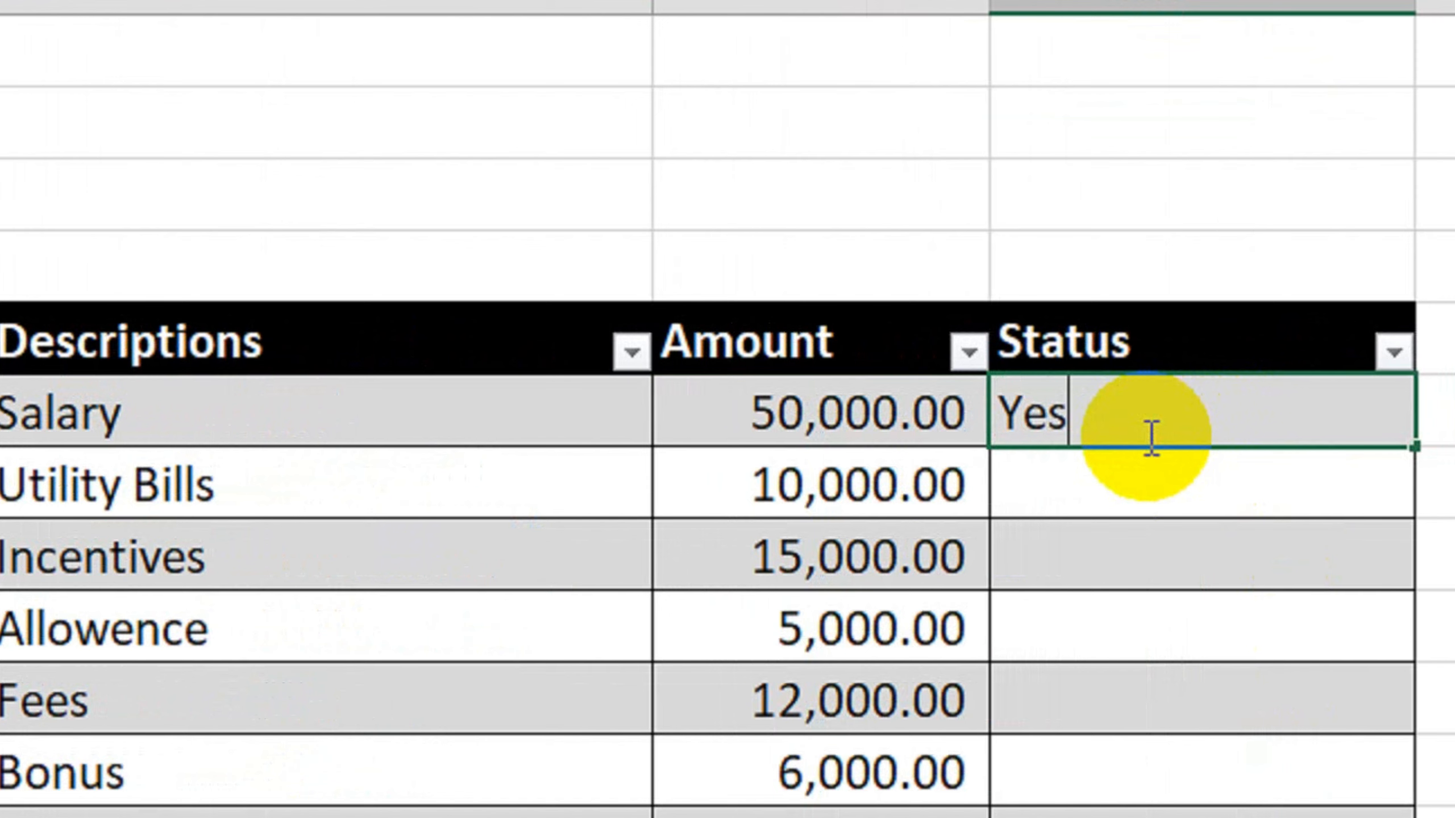
left_click(1148, 426)
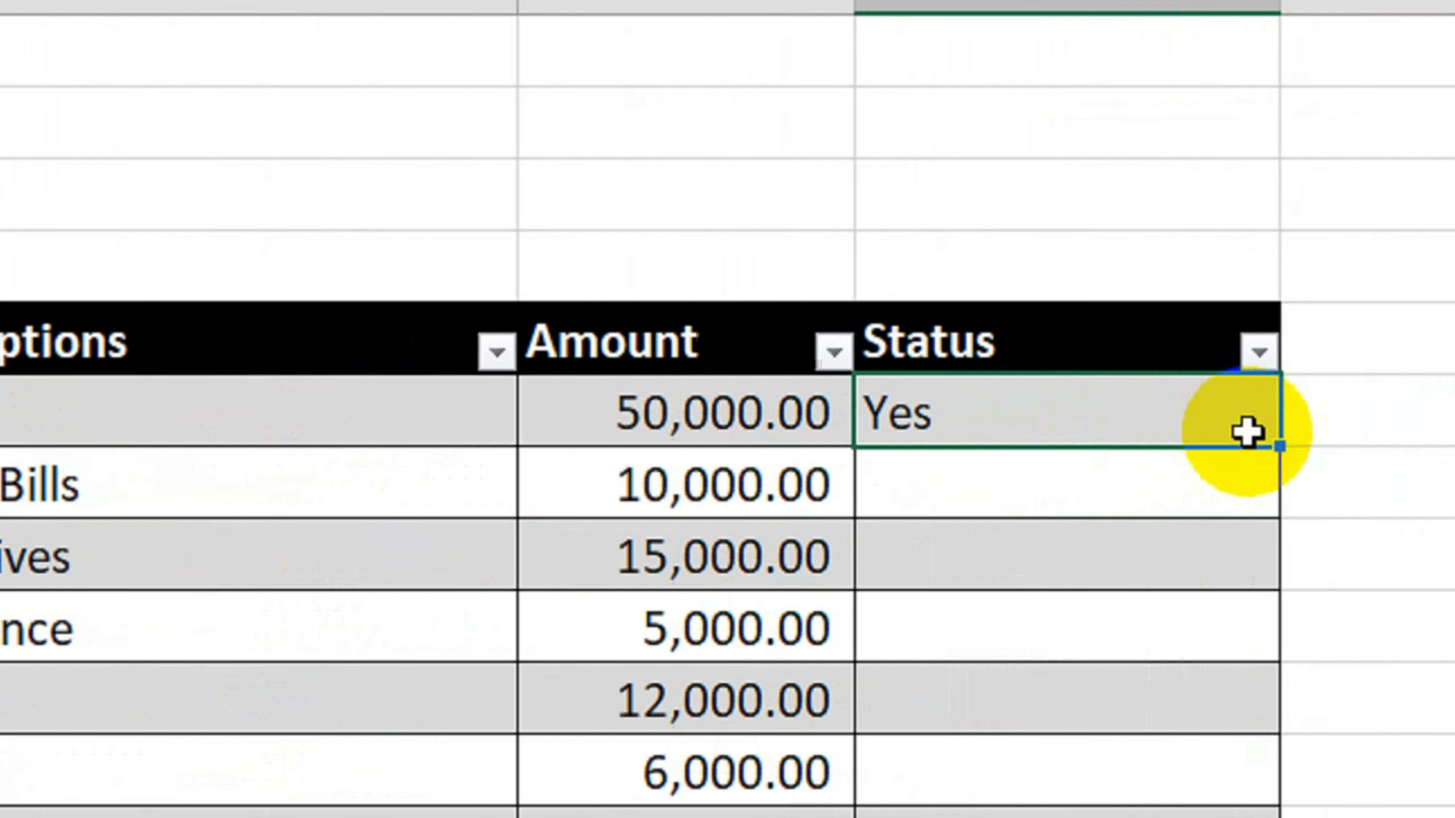
left_click_drag(1413, 446, 1373, 817)
left_click_drag(1127, 748, 1127, 748)
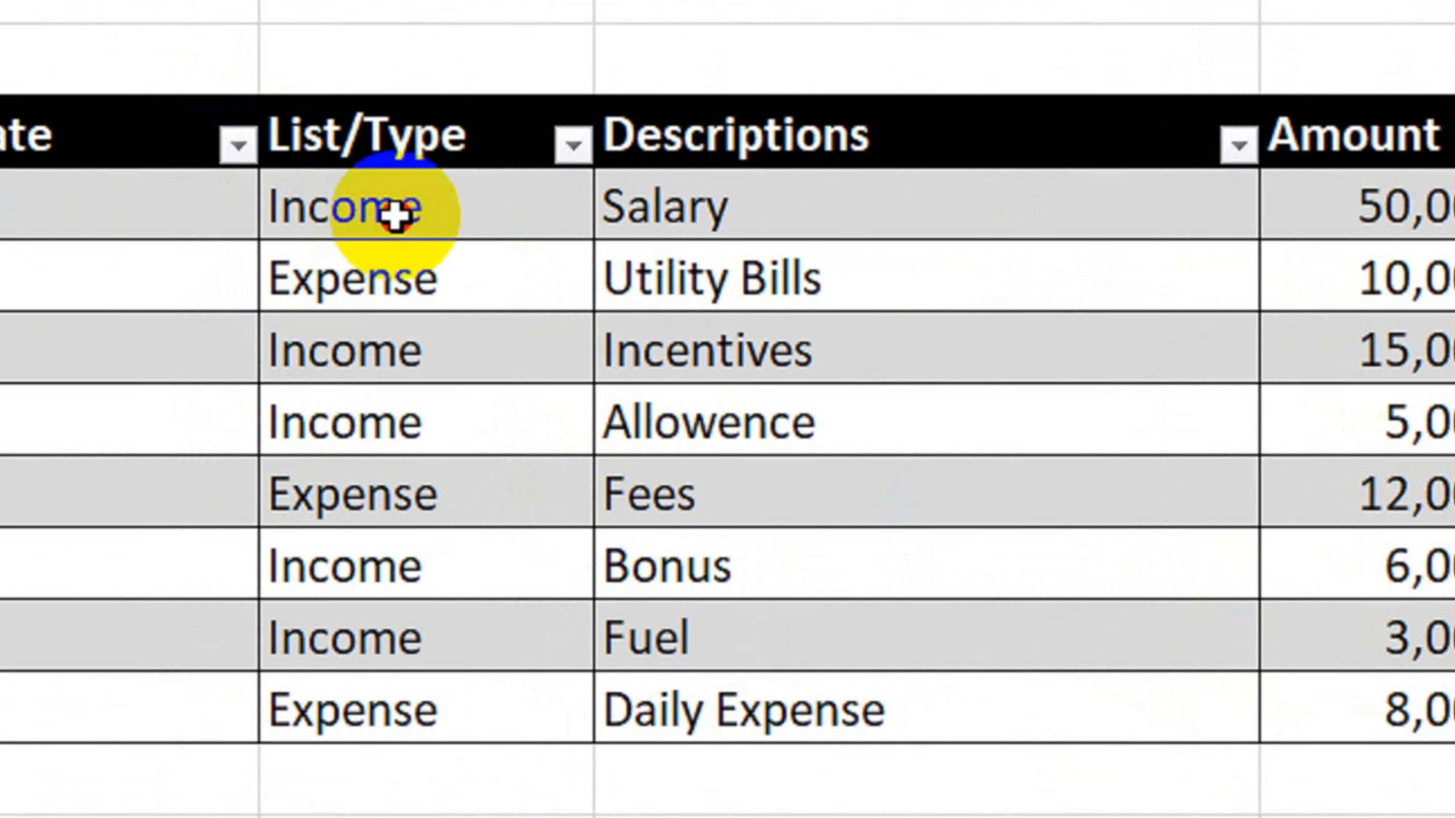
left_click_drag(394, 216, 1315, 702)
left_click(959, 536)
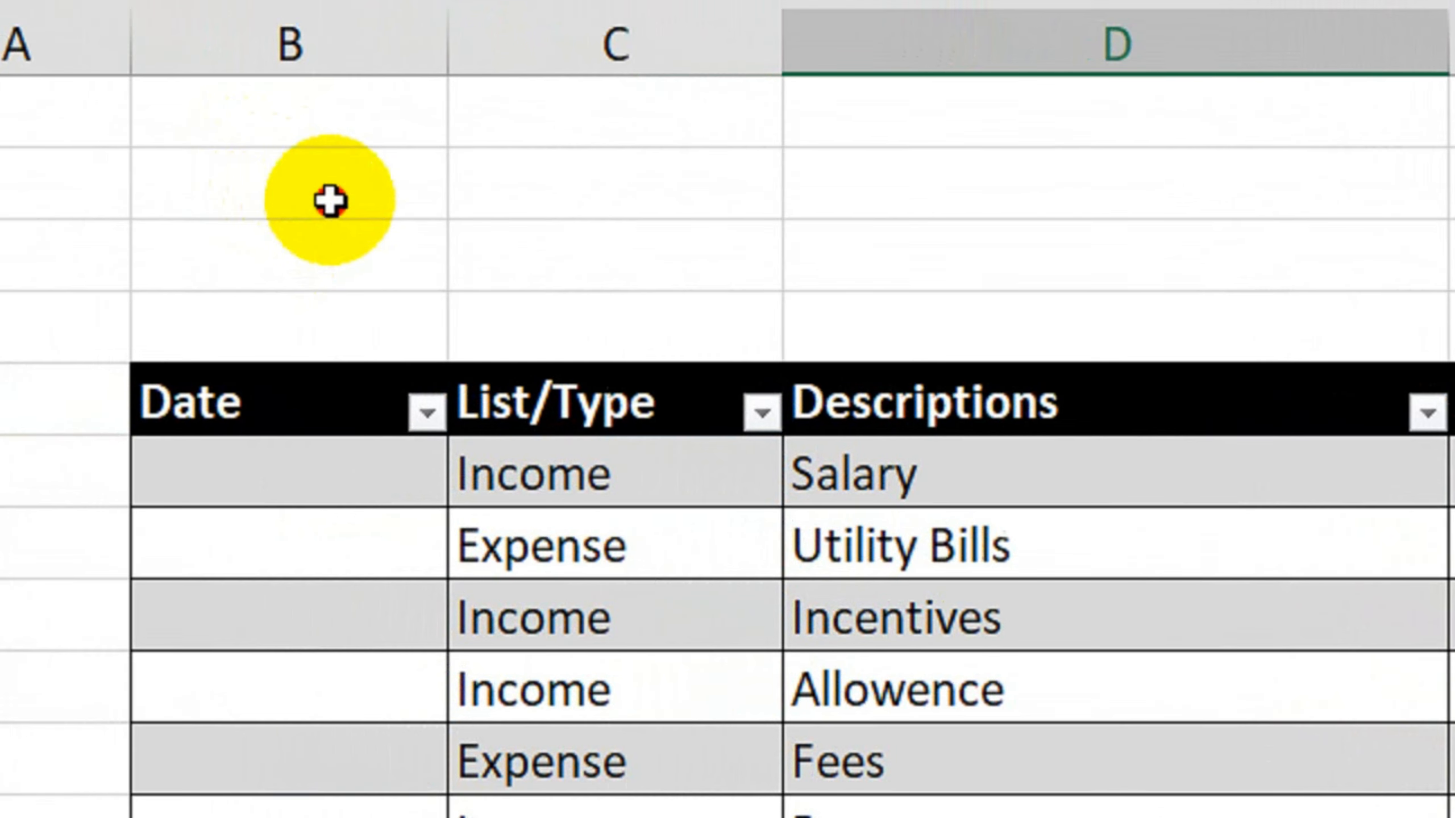
- Enter the headings Income, Expense and Balance in B3:D3 and apply all borders to B3:D4
left_click(330, 201)
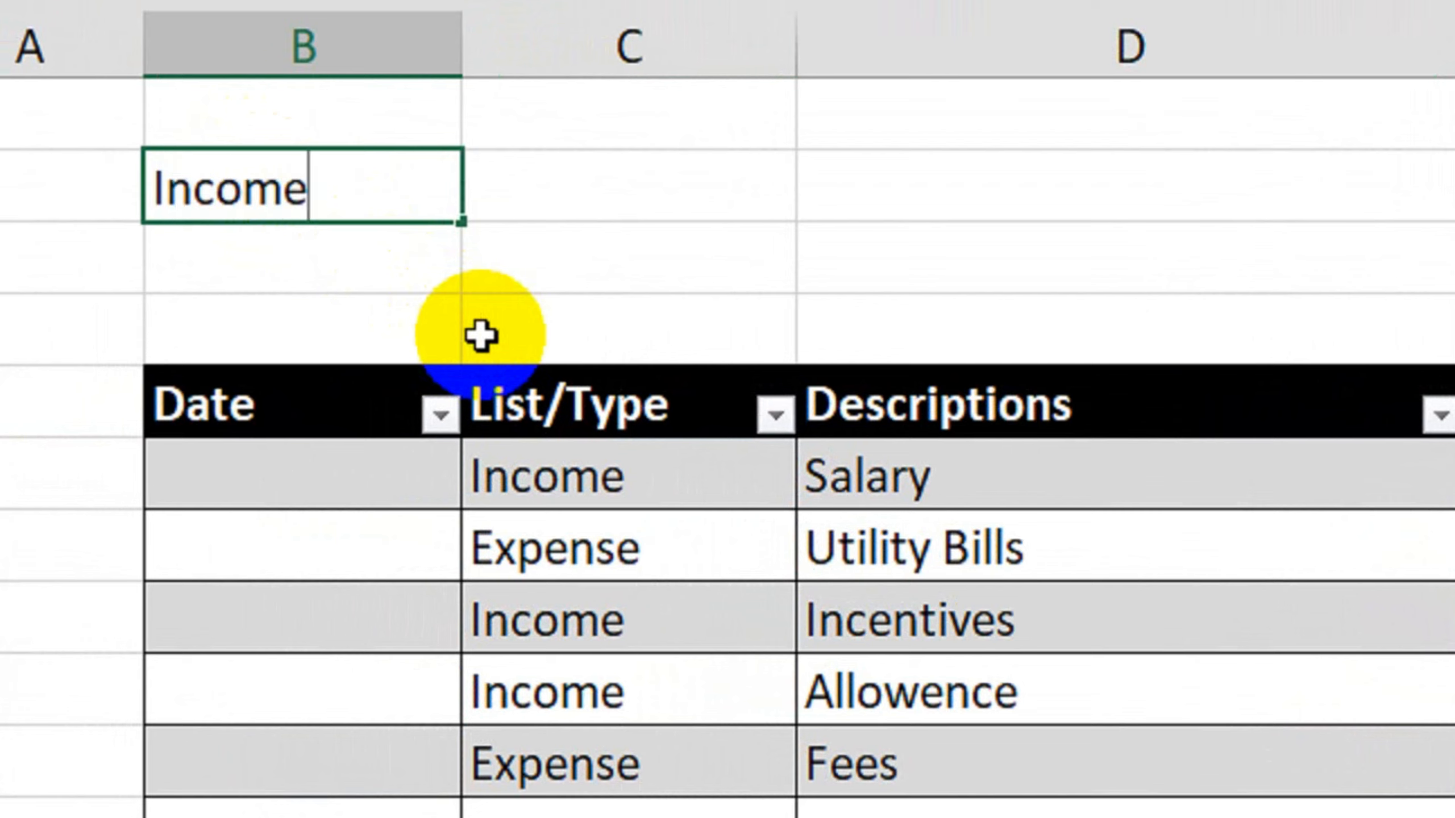
key("Tab")
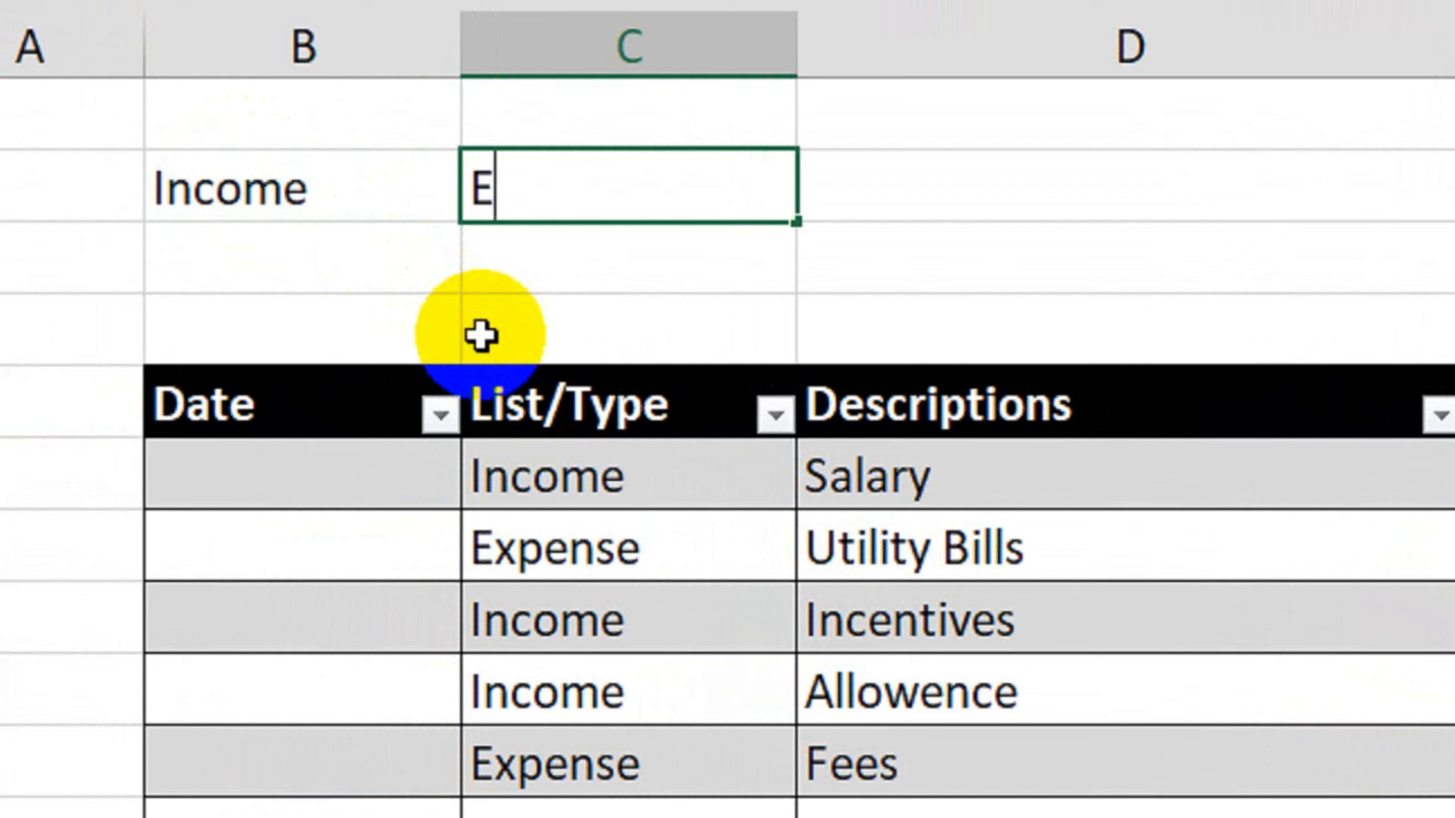
key("Tab")
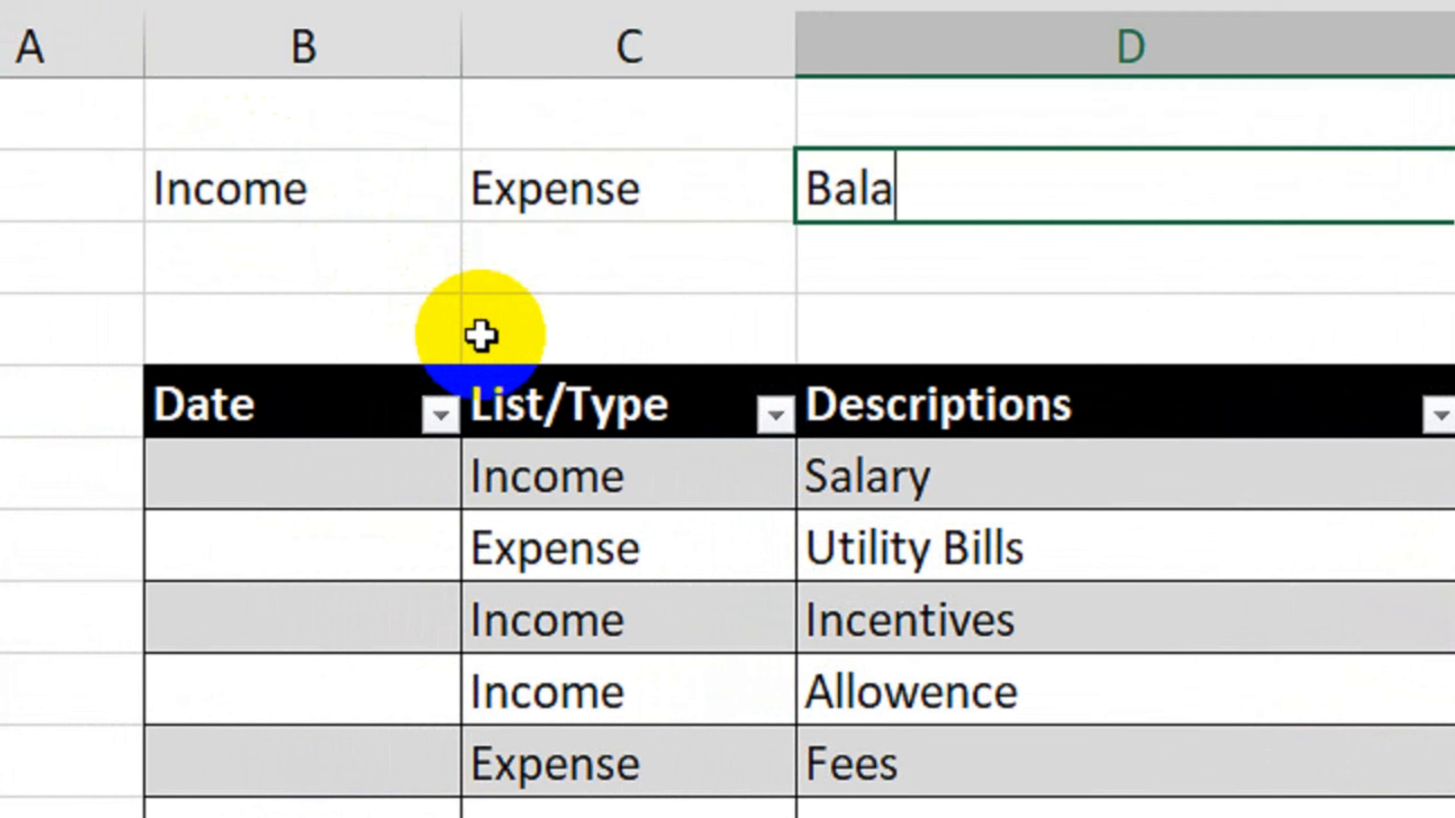
key("Return")
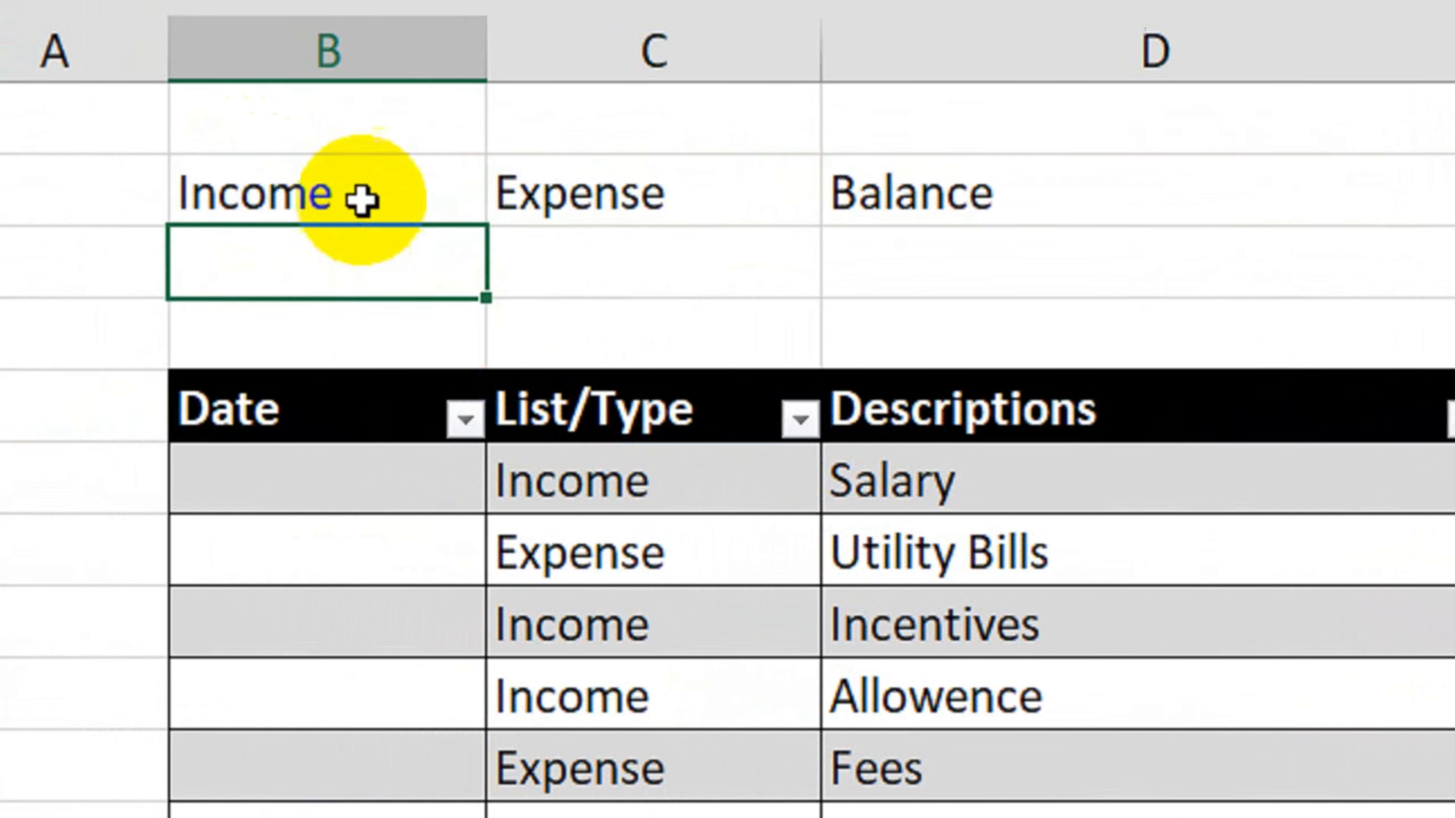
left_click_drag(339, 197, 1106, 267)
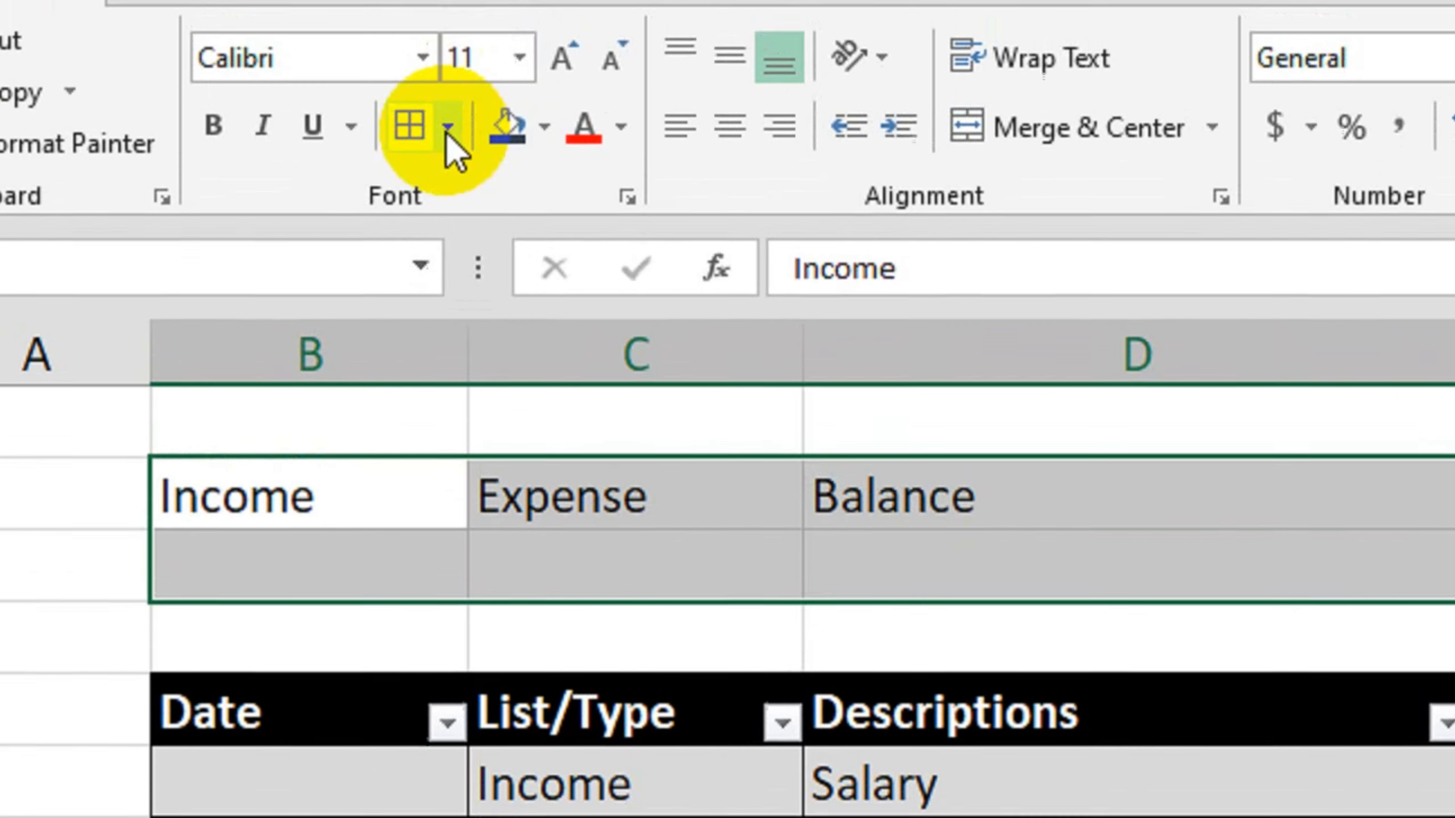
left_click(410, 127)
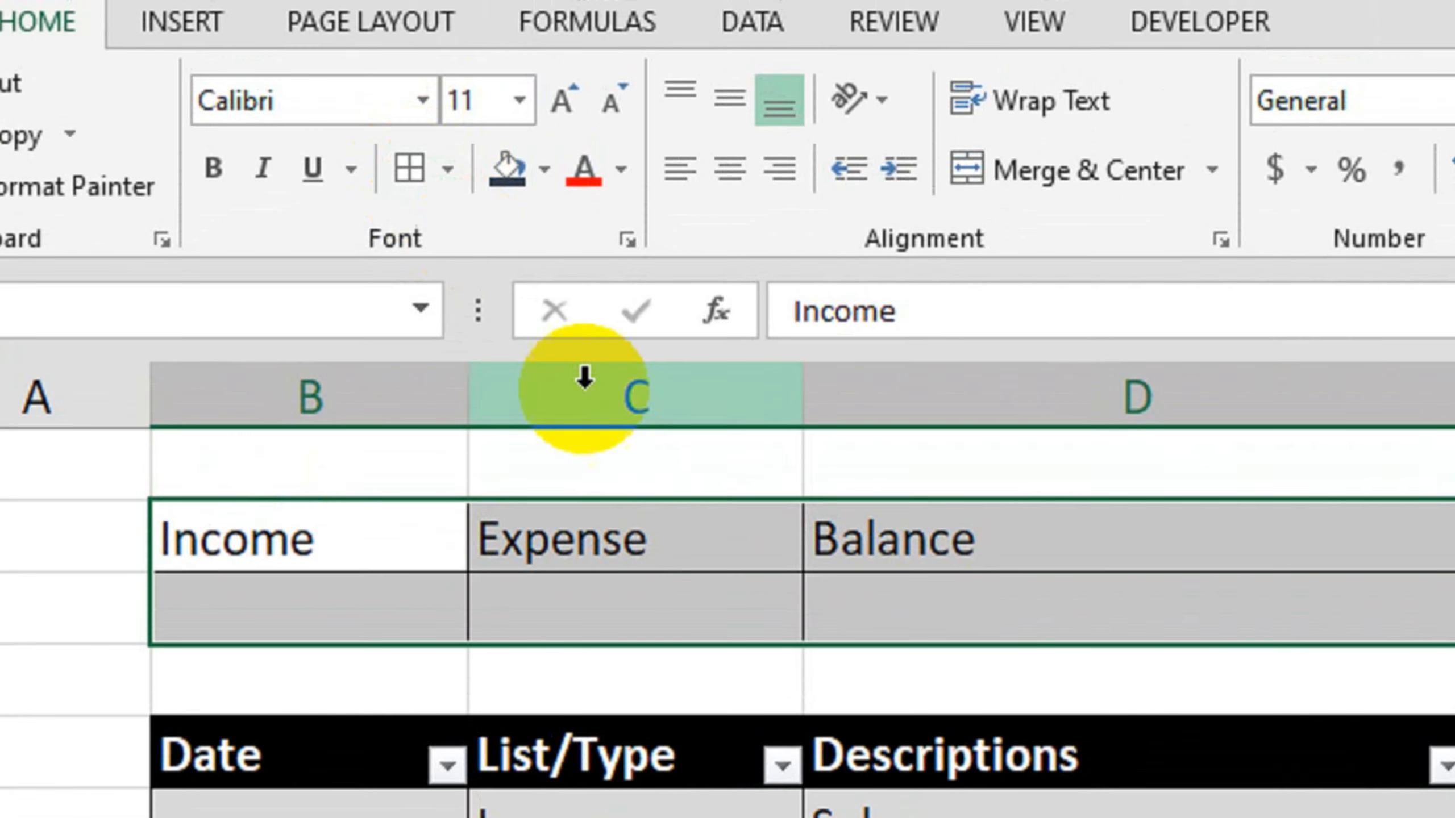
- Format the Income, Expense and Balance headings with bold white text on a dark blue-gray fill
left_click_drag(394, 520, 971, 502)
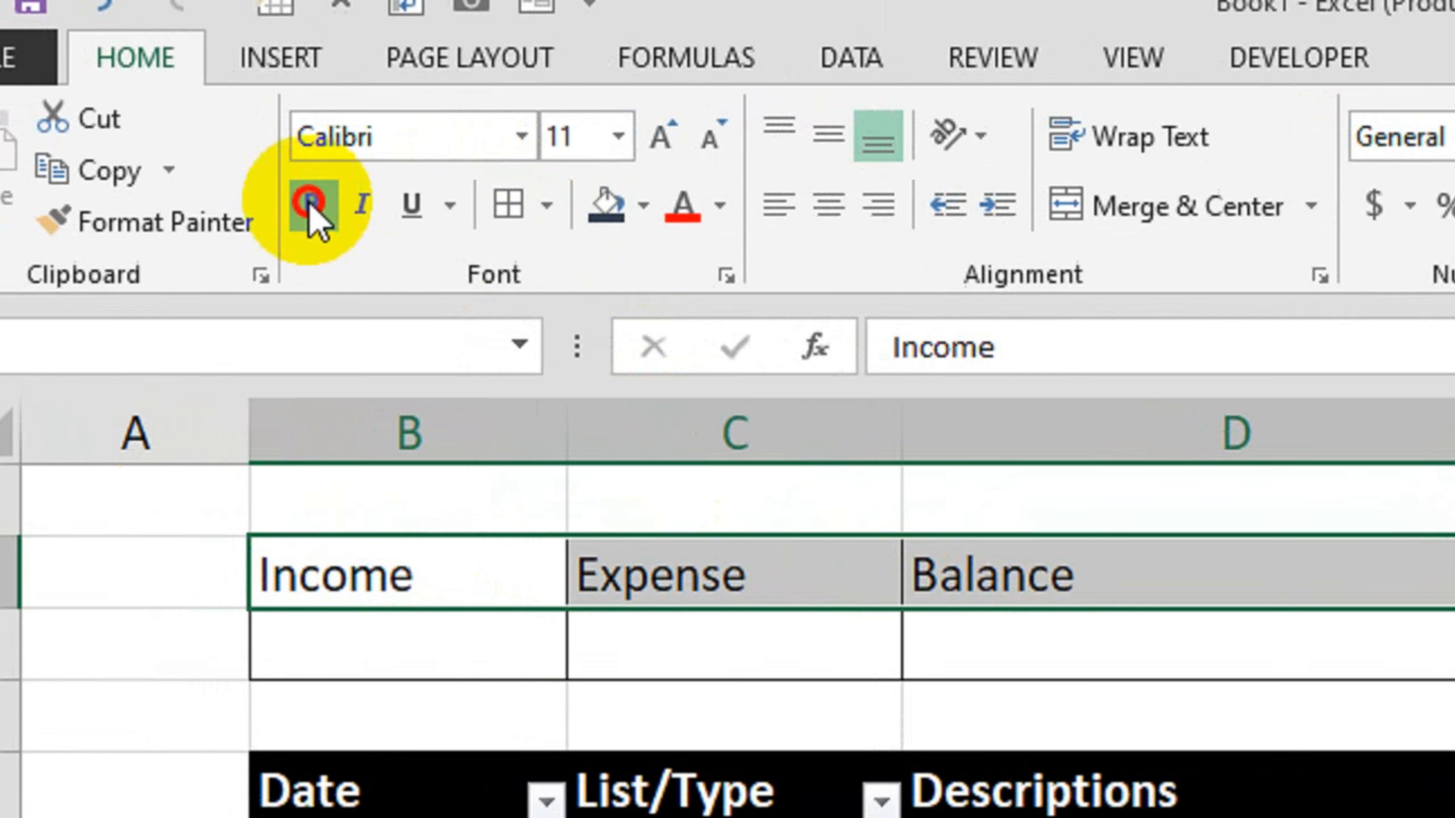
left_click(220, 178)
left_click(514, 181)
left_click(720, 212)
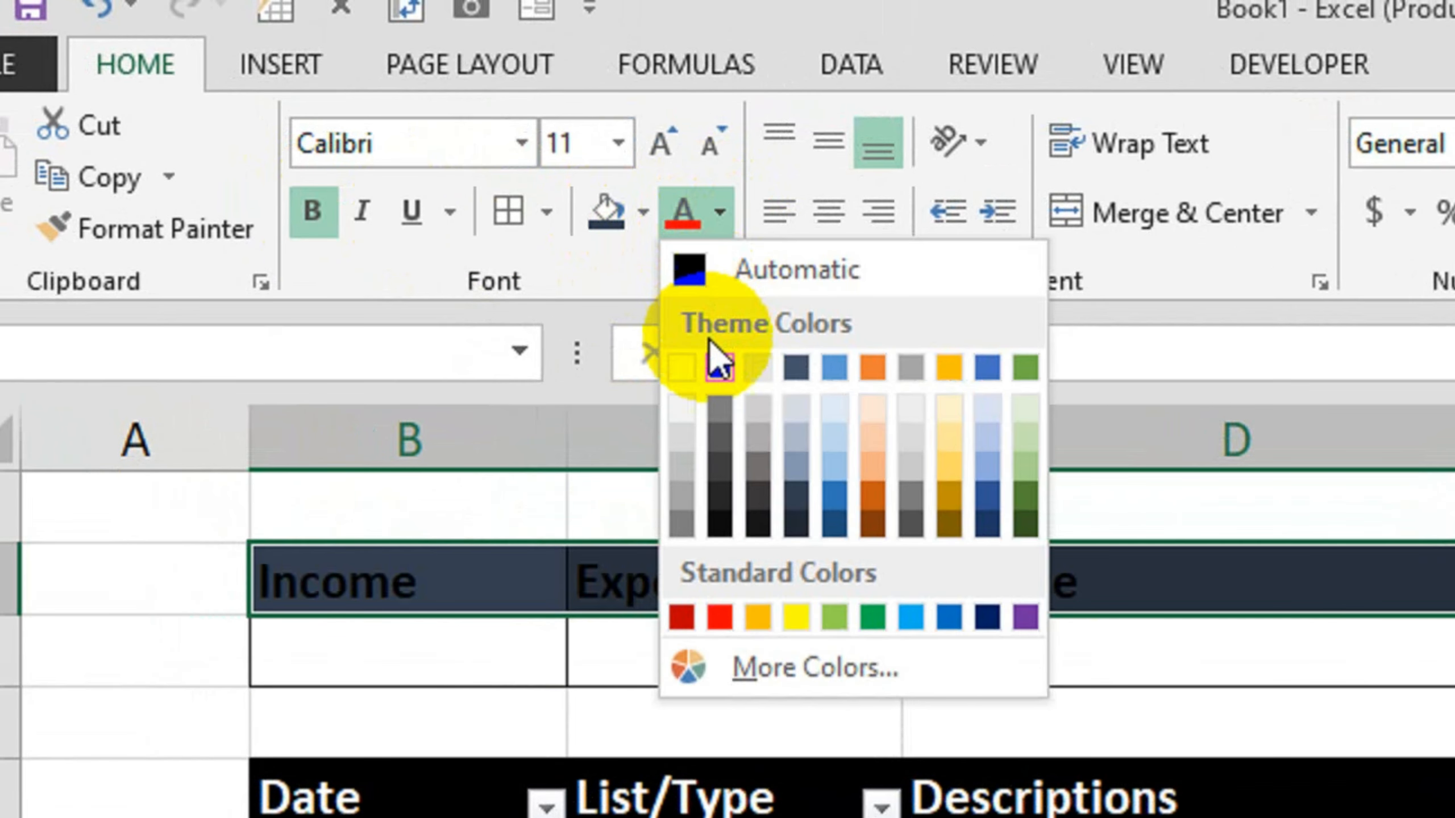
left_click(708, 361)
left_click(1094, 722)
- Enter =SUMIF(Table1[List/Type],B3,Table1[Amount]) in B4 under the Income heading
left_click(468, 367)
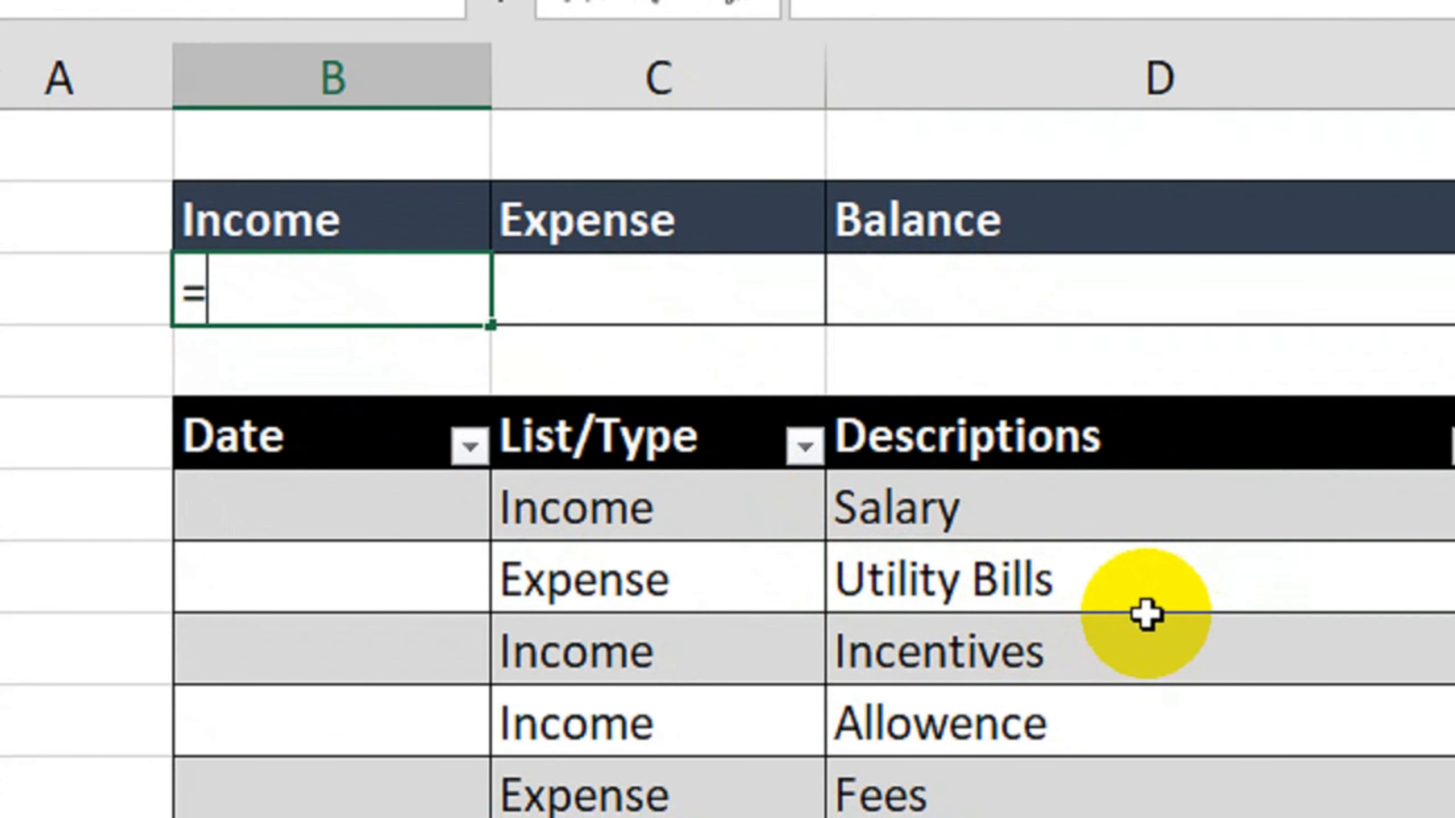
type("=sumi")
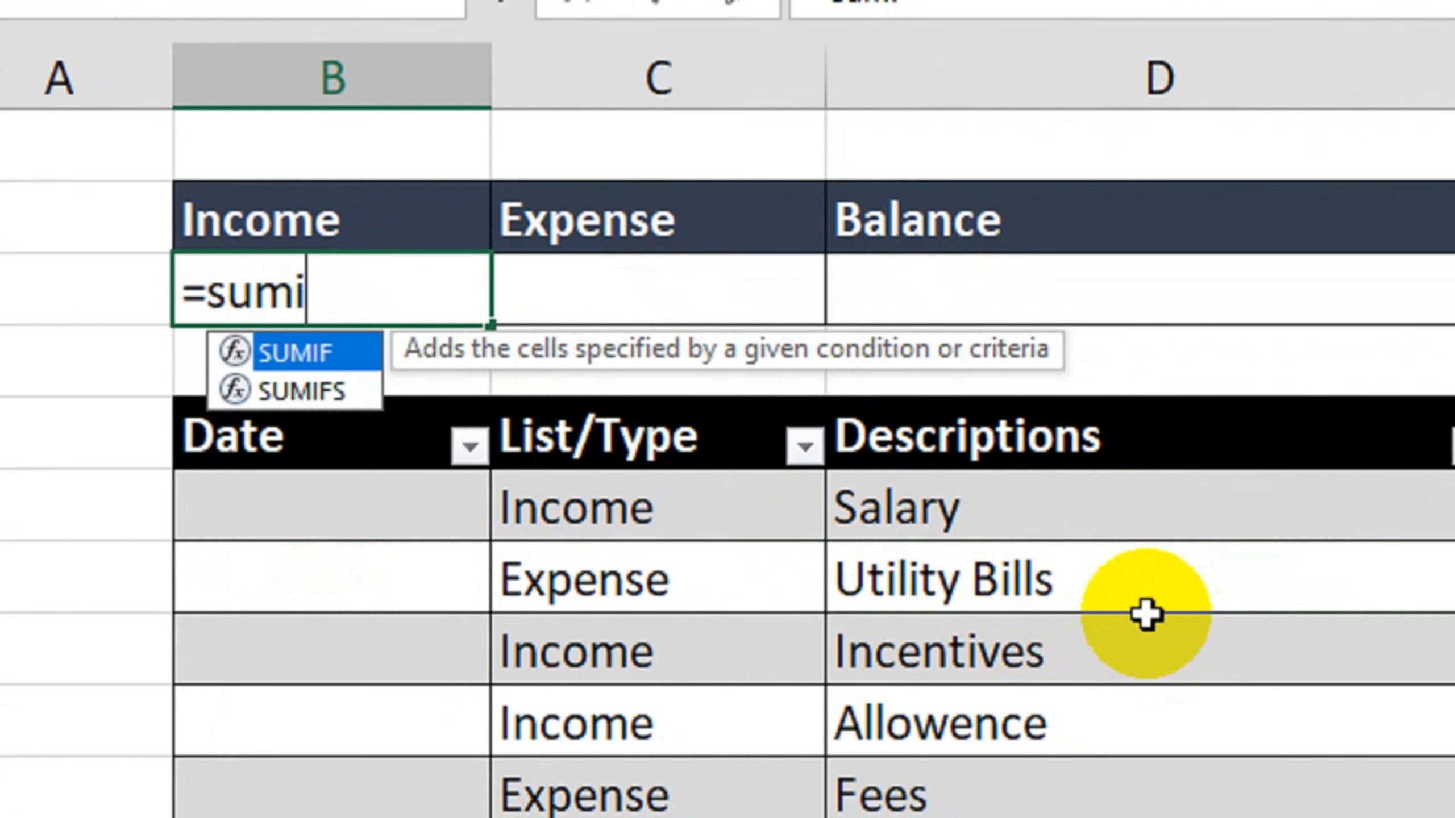
type("f")
key("Tab")
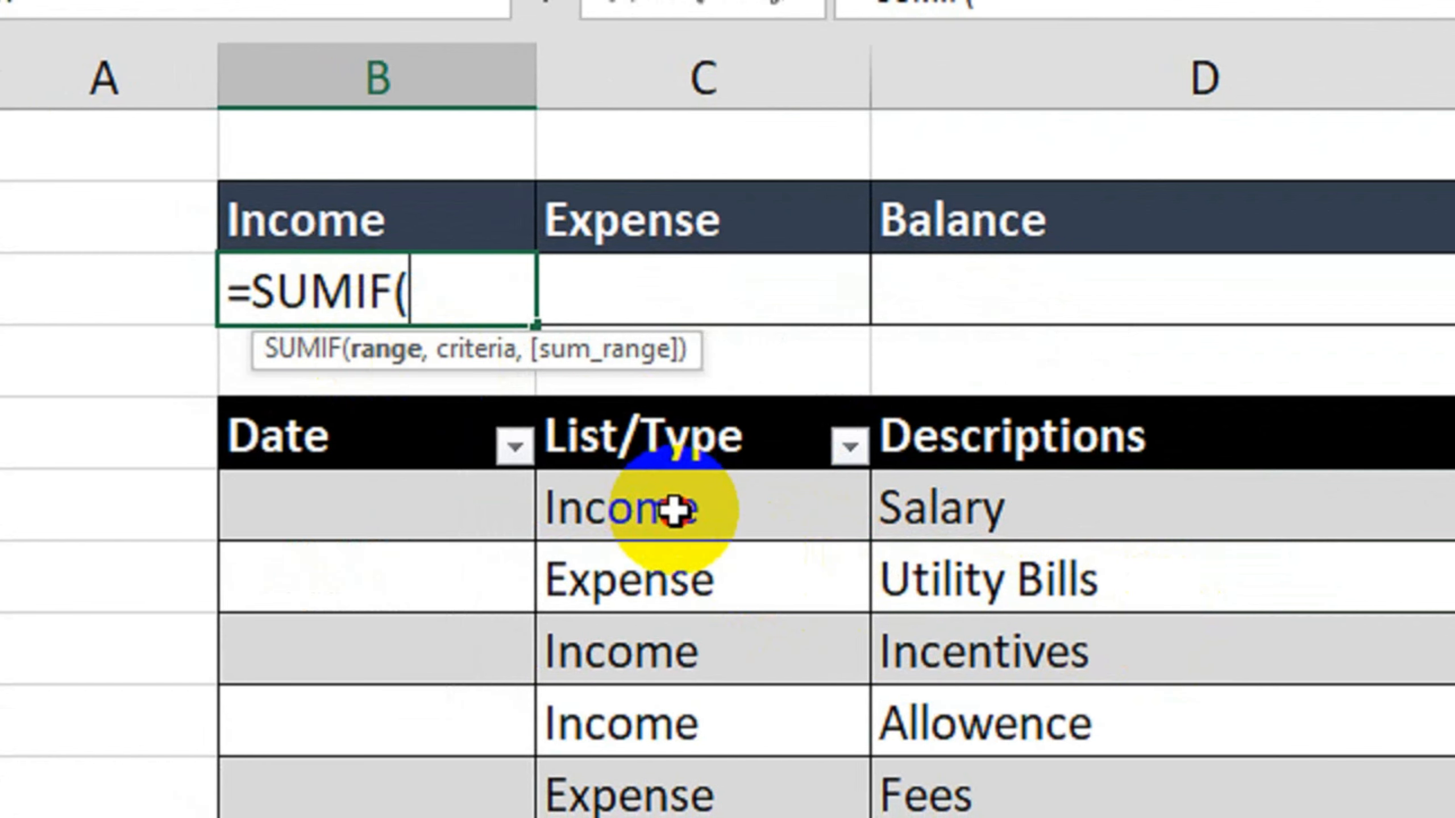
left_click_drag(673, 510, 665, 817)
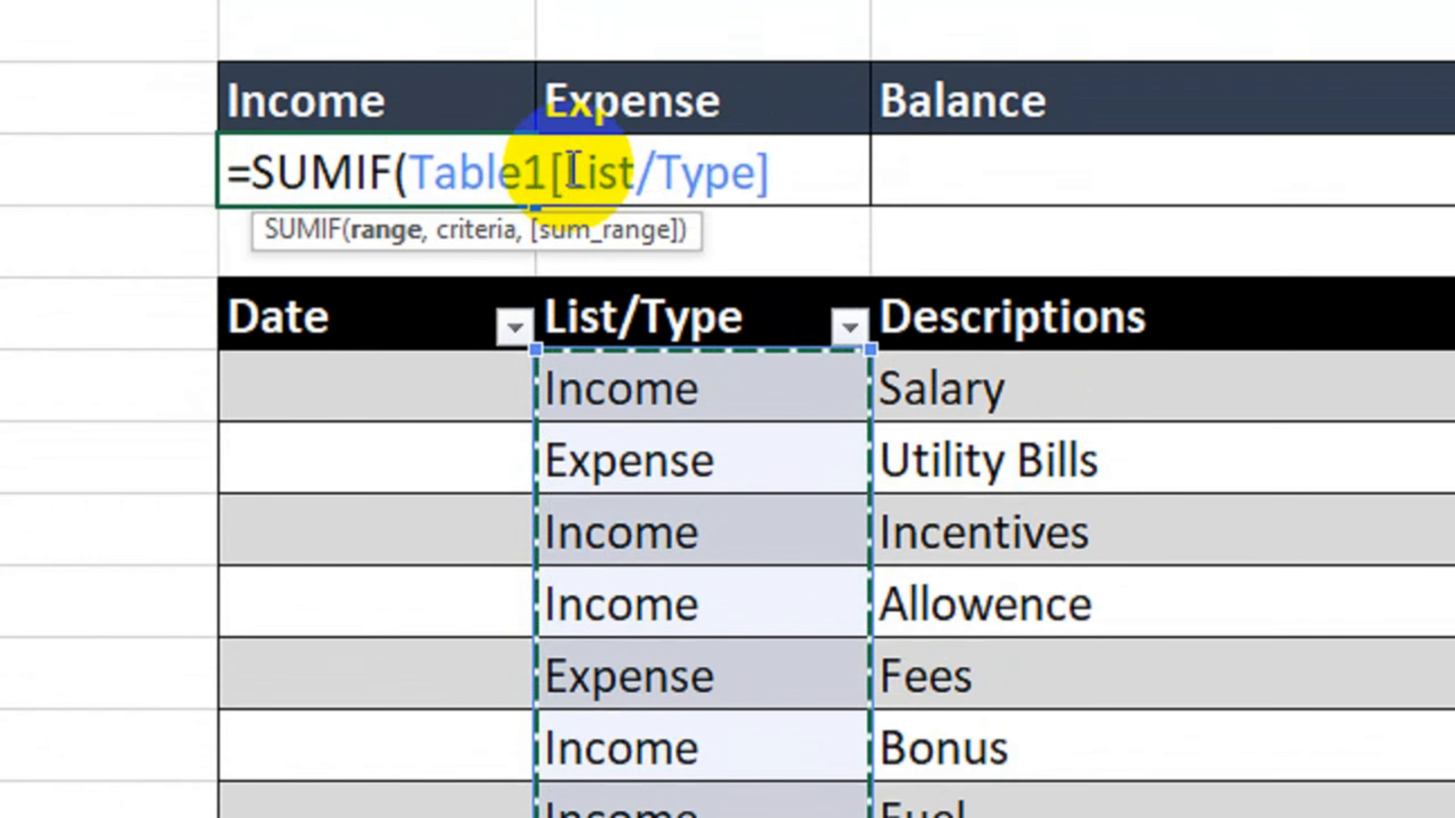
type(",")
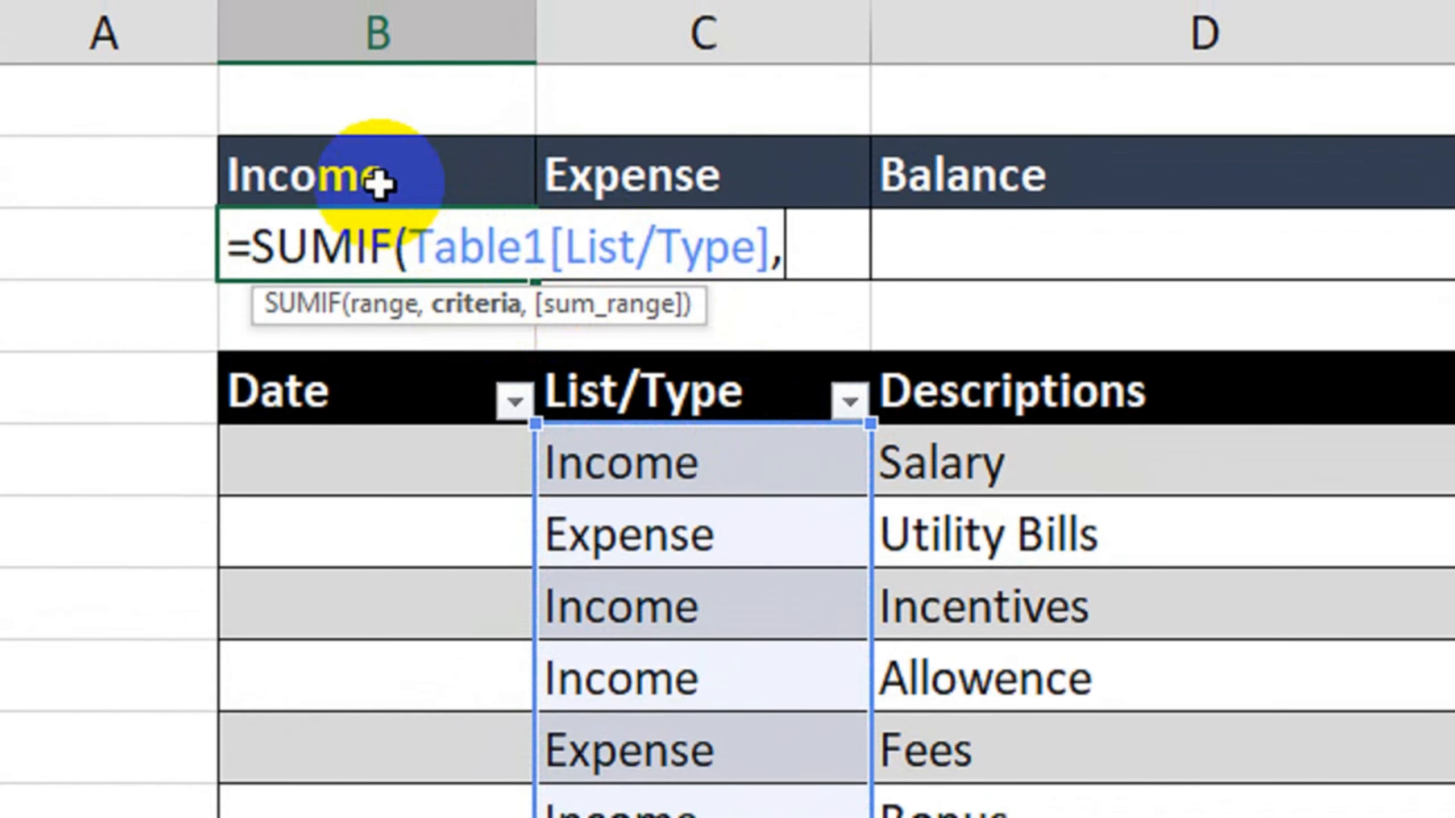
left_click(389, 143)
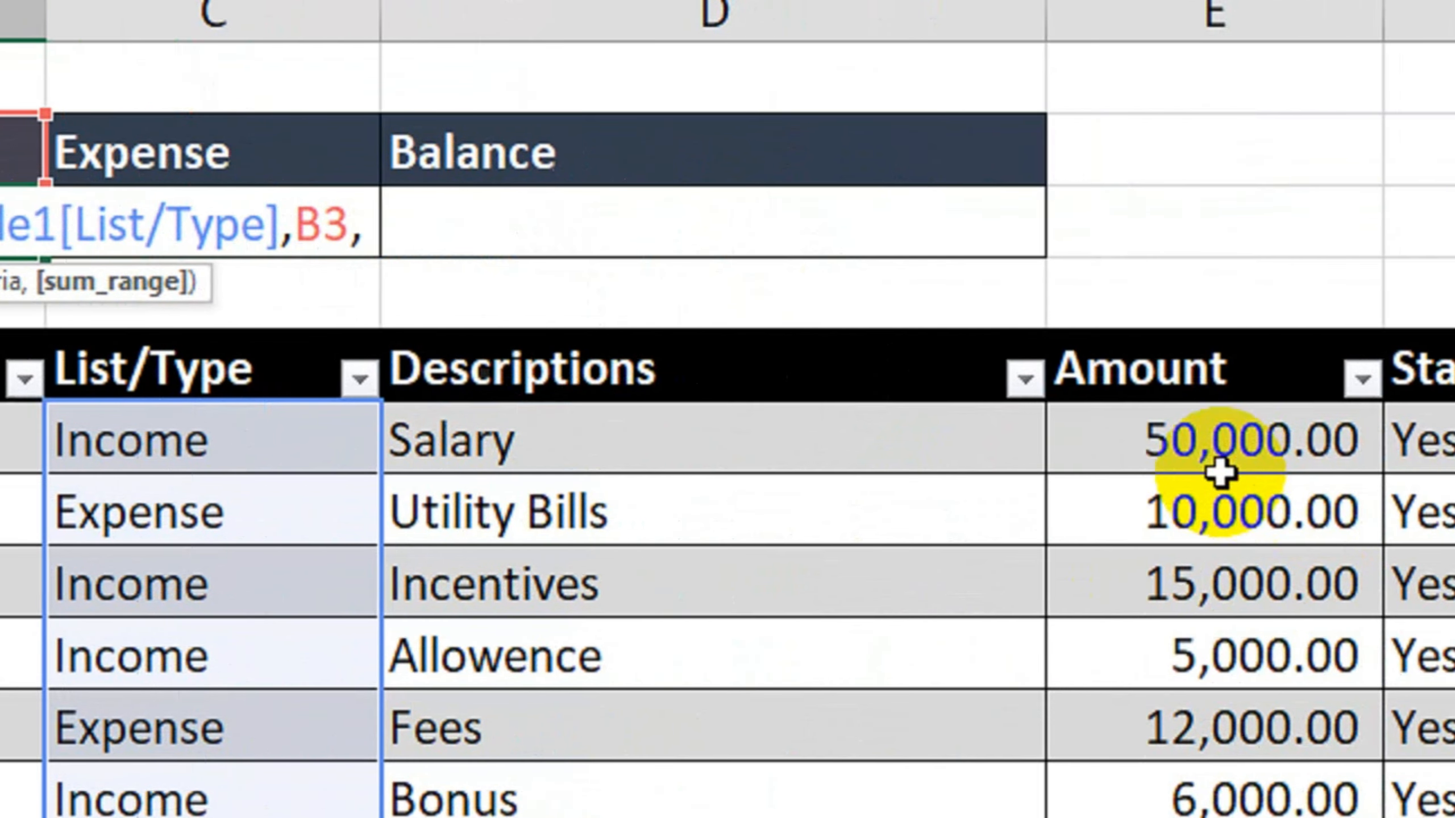
left_click_drag(1227, 471, 1122, 808)
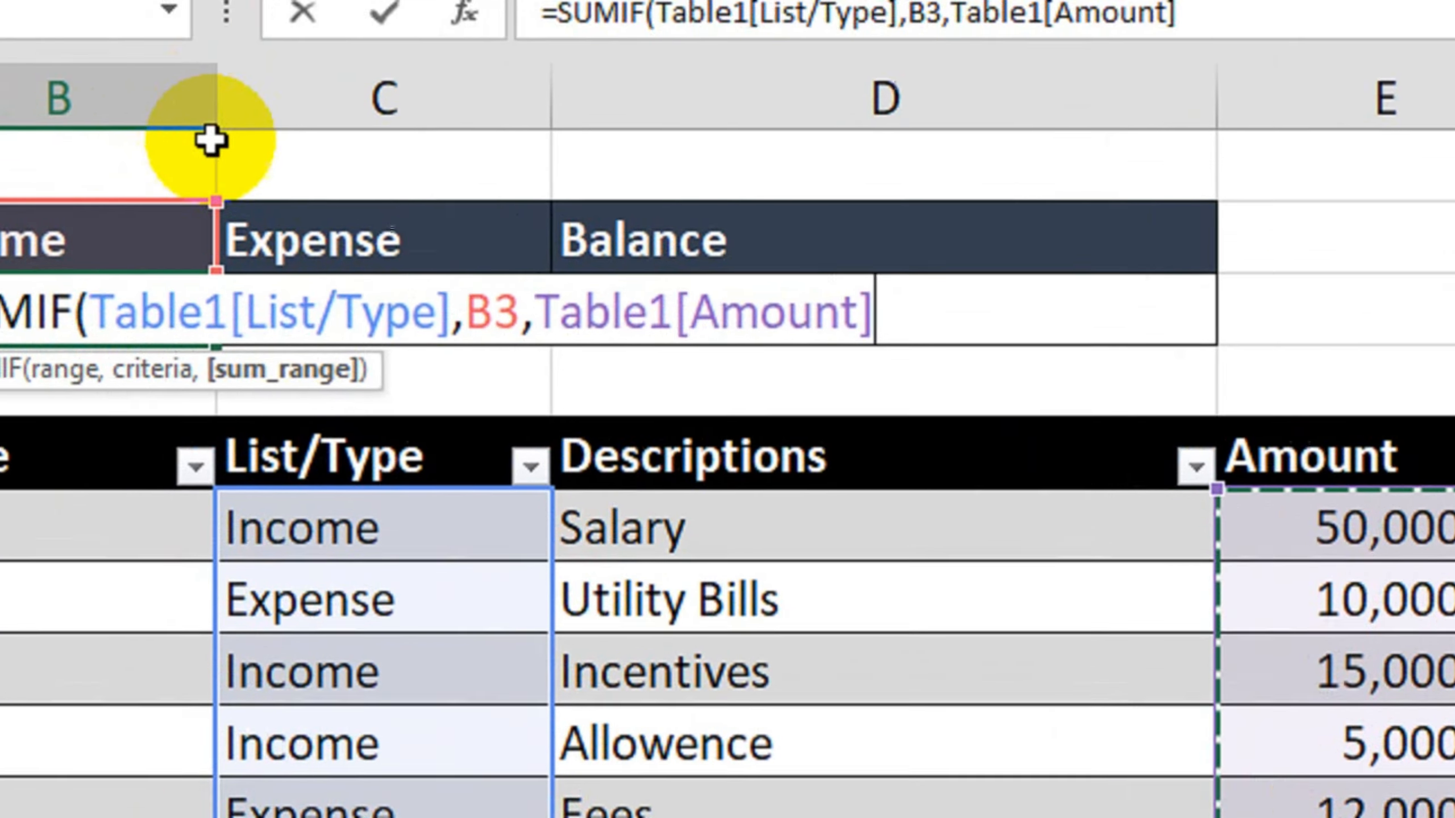
type(")")
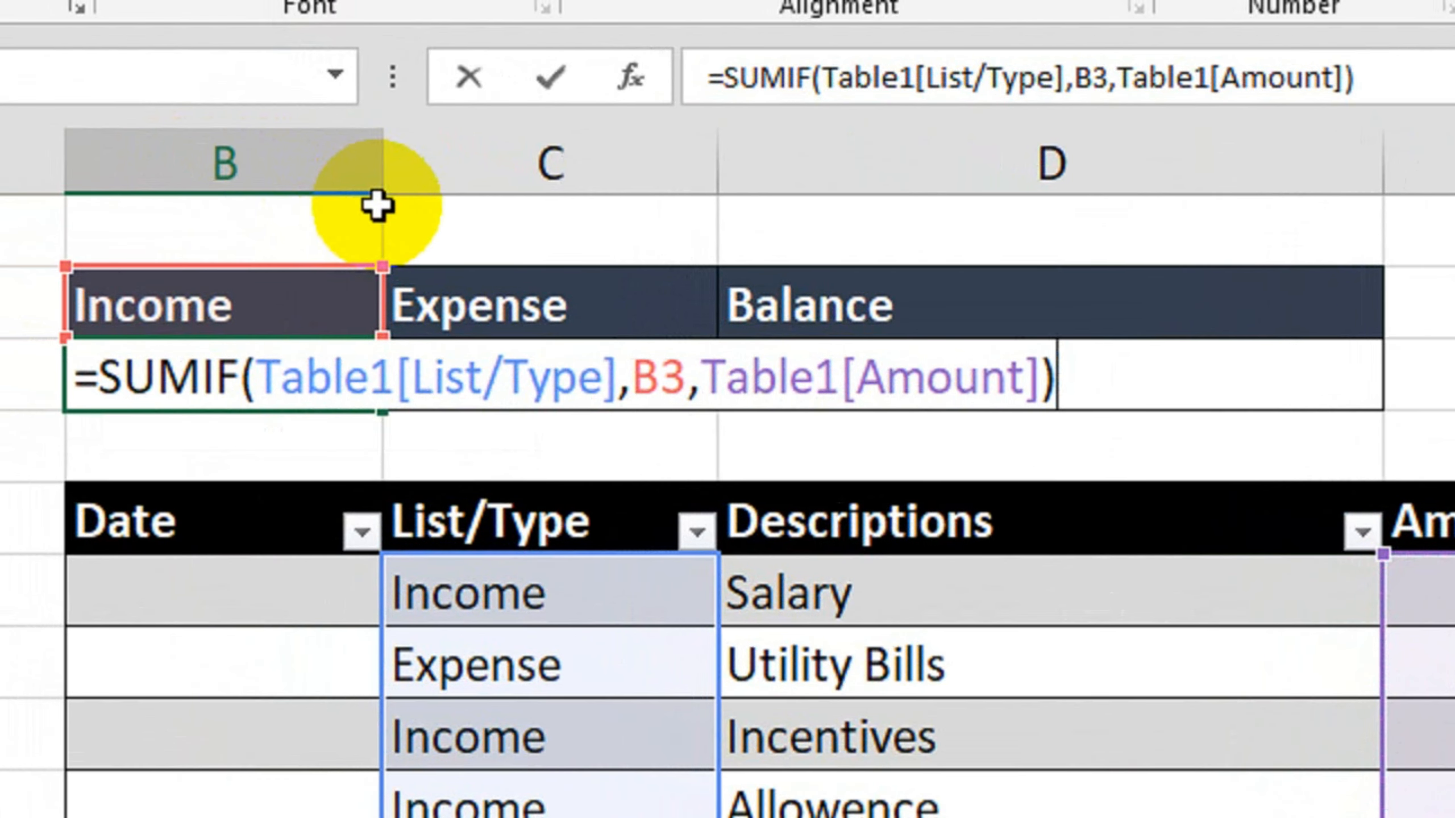
key("Return")
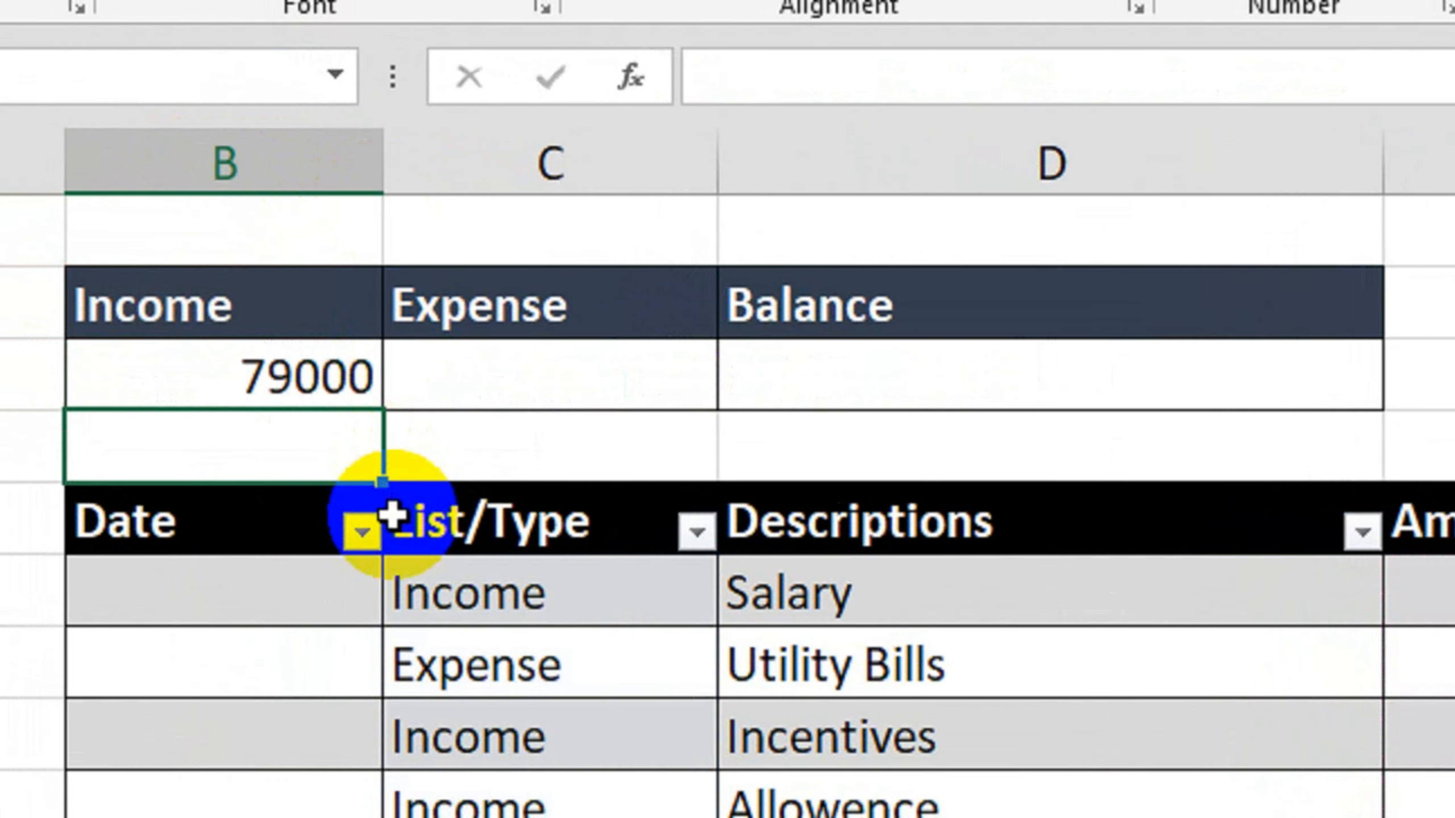
- Compare the Income total in B4 with the income rows of the Amount column
left_click(282, 374)
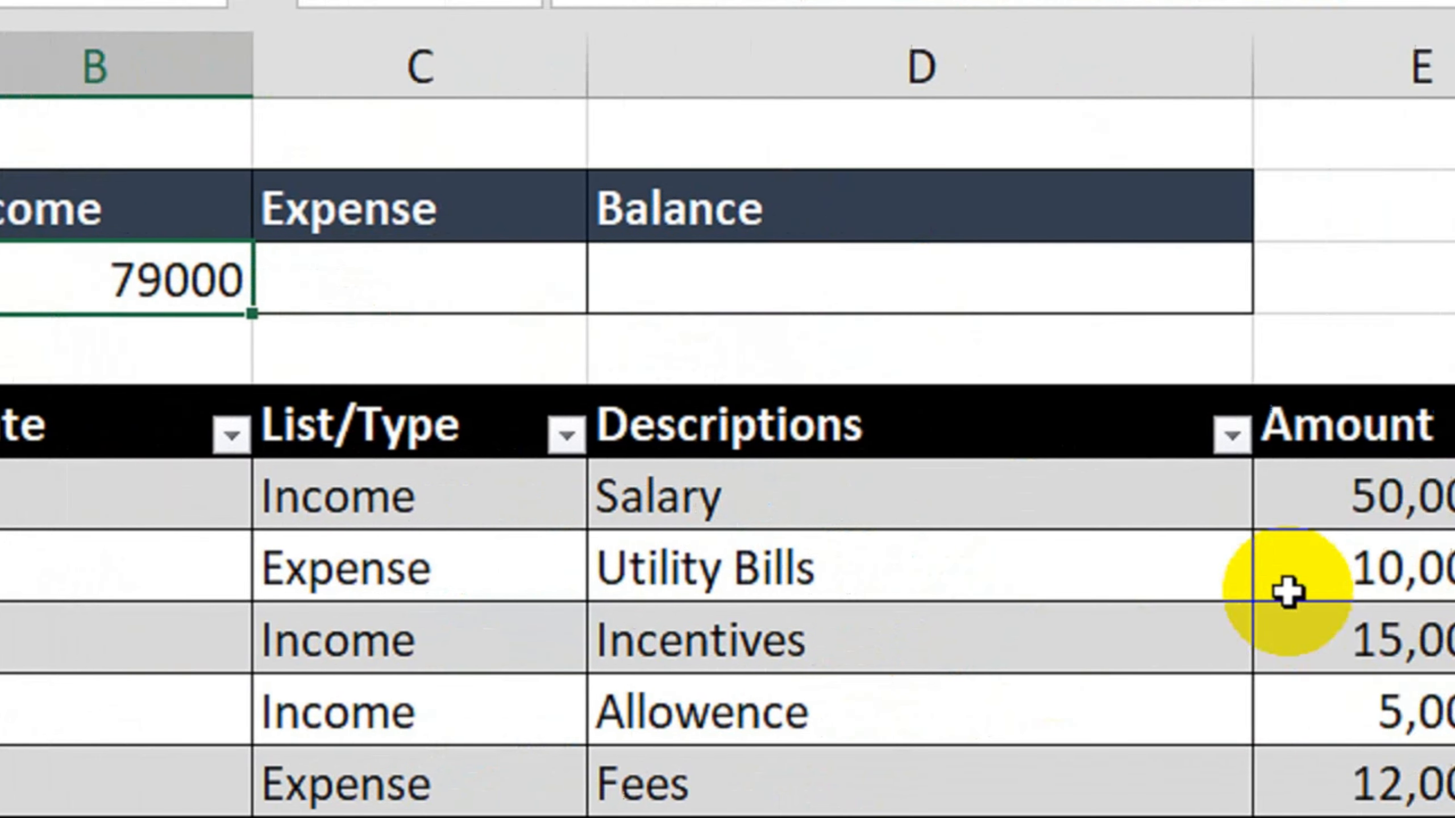
left_click(1361, 514)
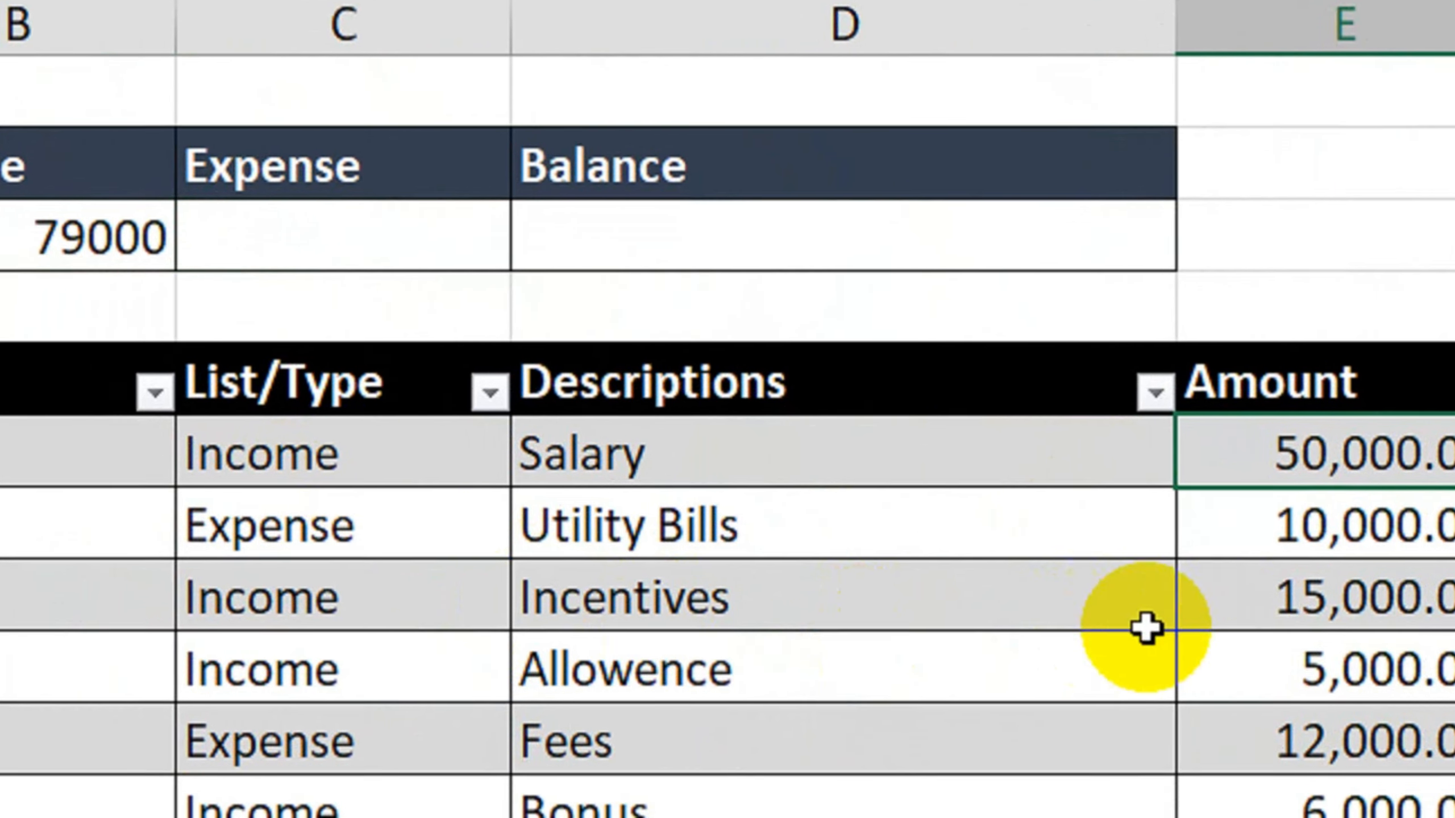
left_click(1272, 647)
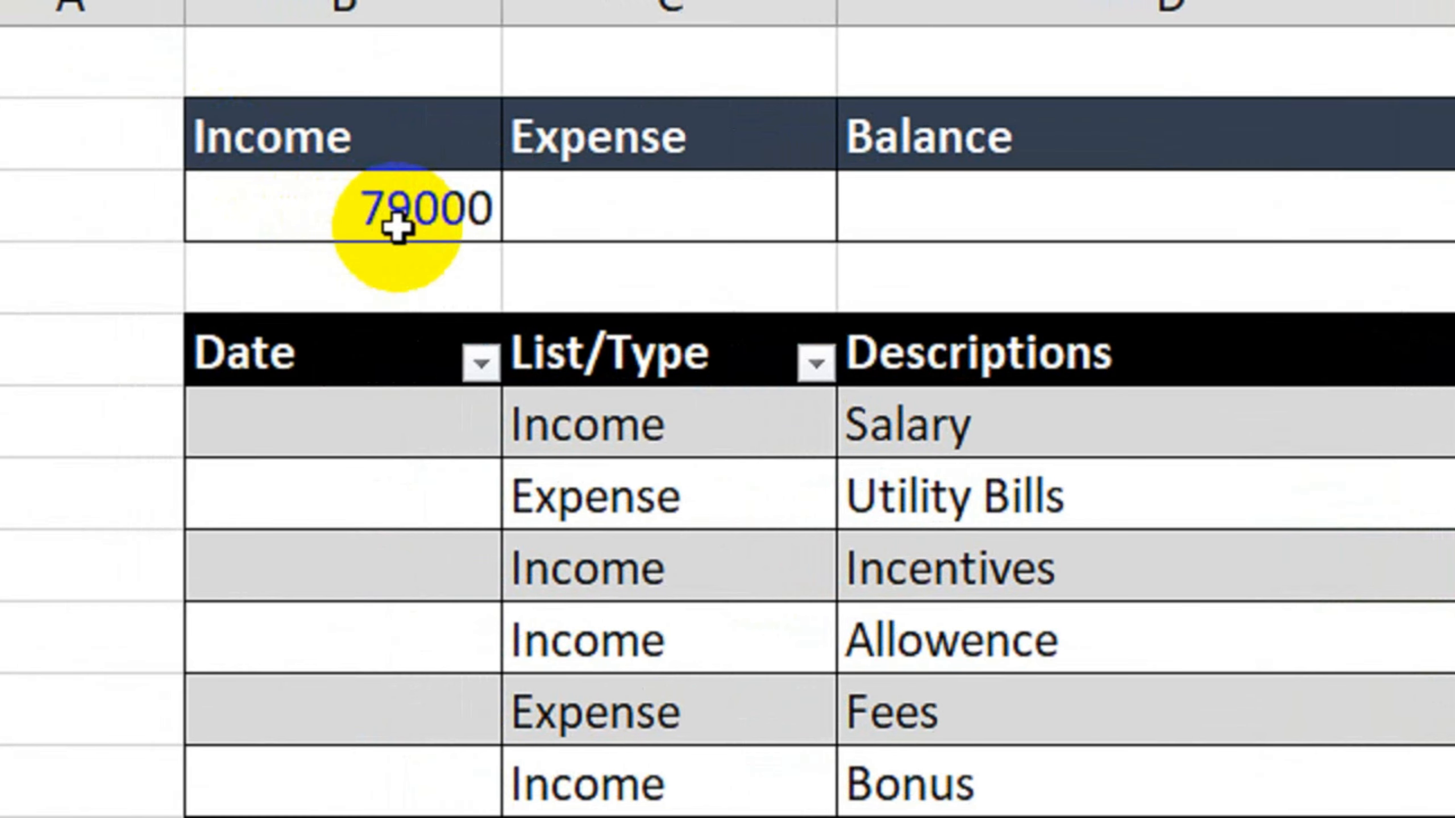
- Enter =SUMIF(Table1[List/Type],C3,Table1[Amount]) in C4 under the Expense heading
left_click(685, 232)
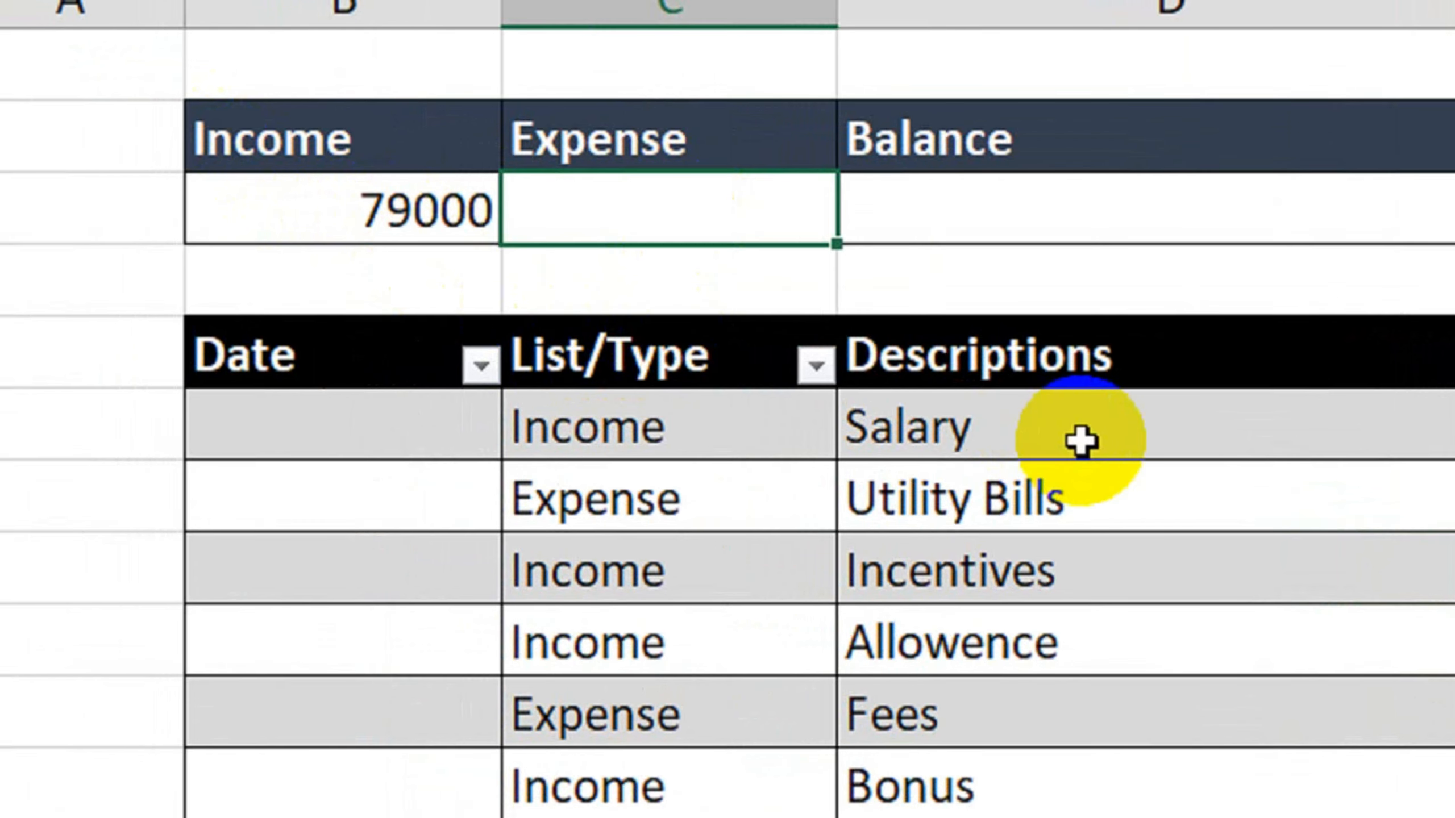
type("=sum")
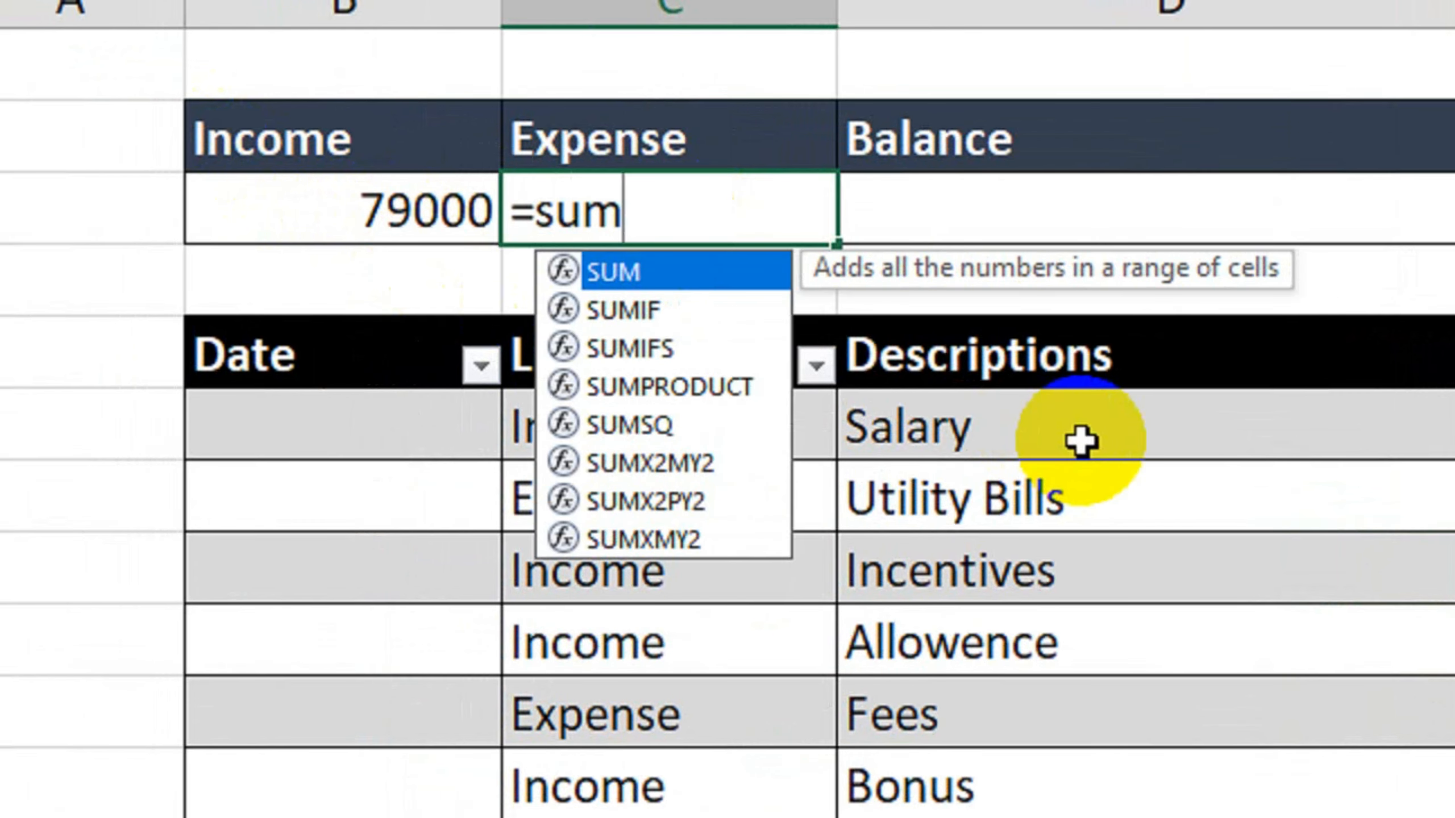
key("Down")
key("Tab")
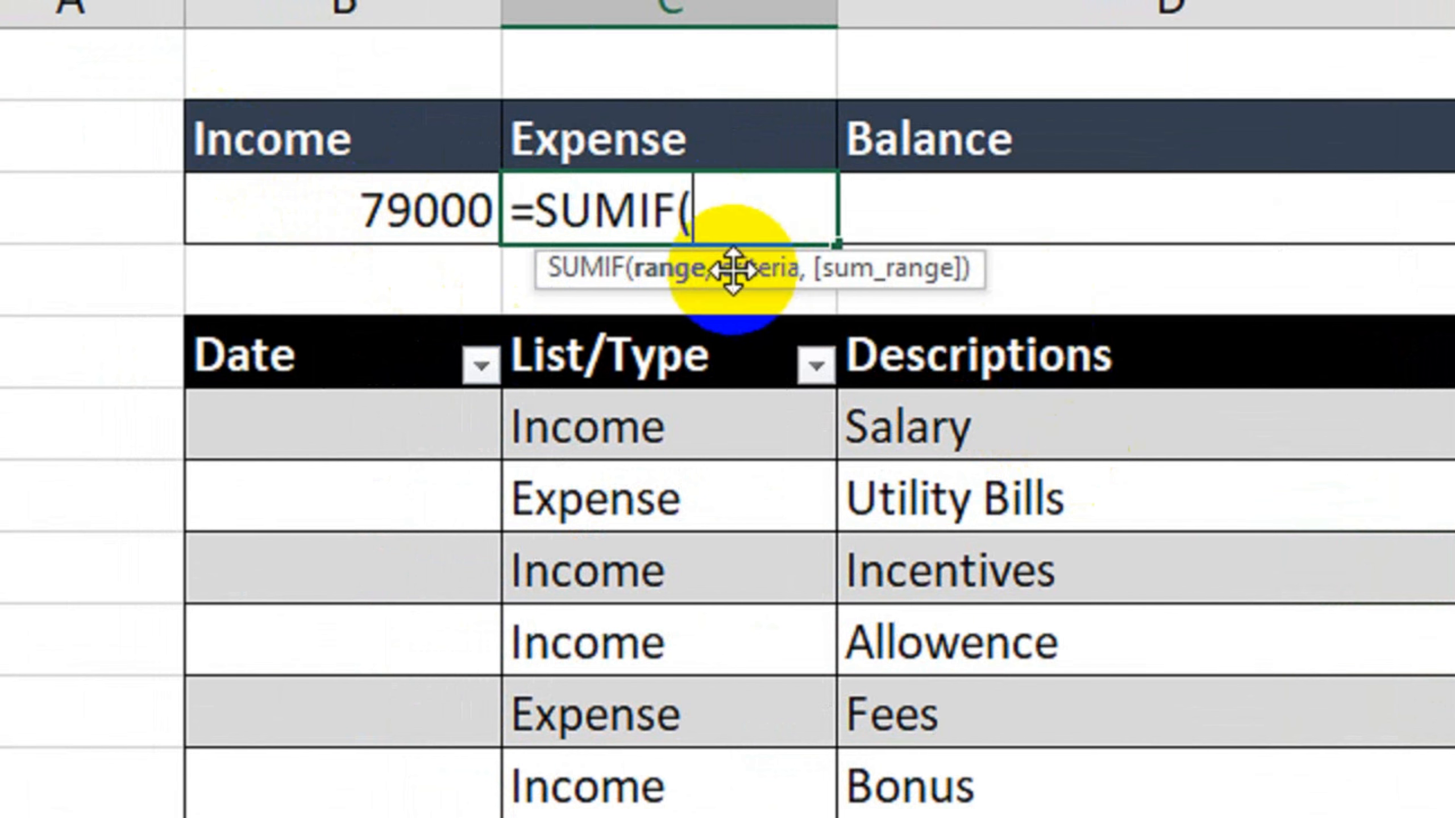
left_click_drag(675, 455, 690, 710)
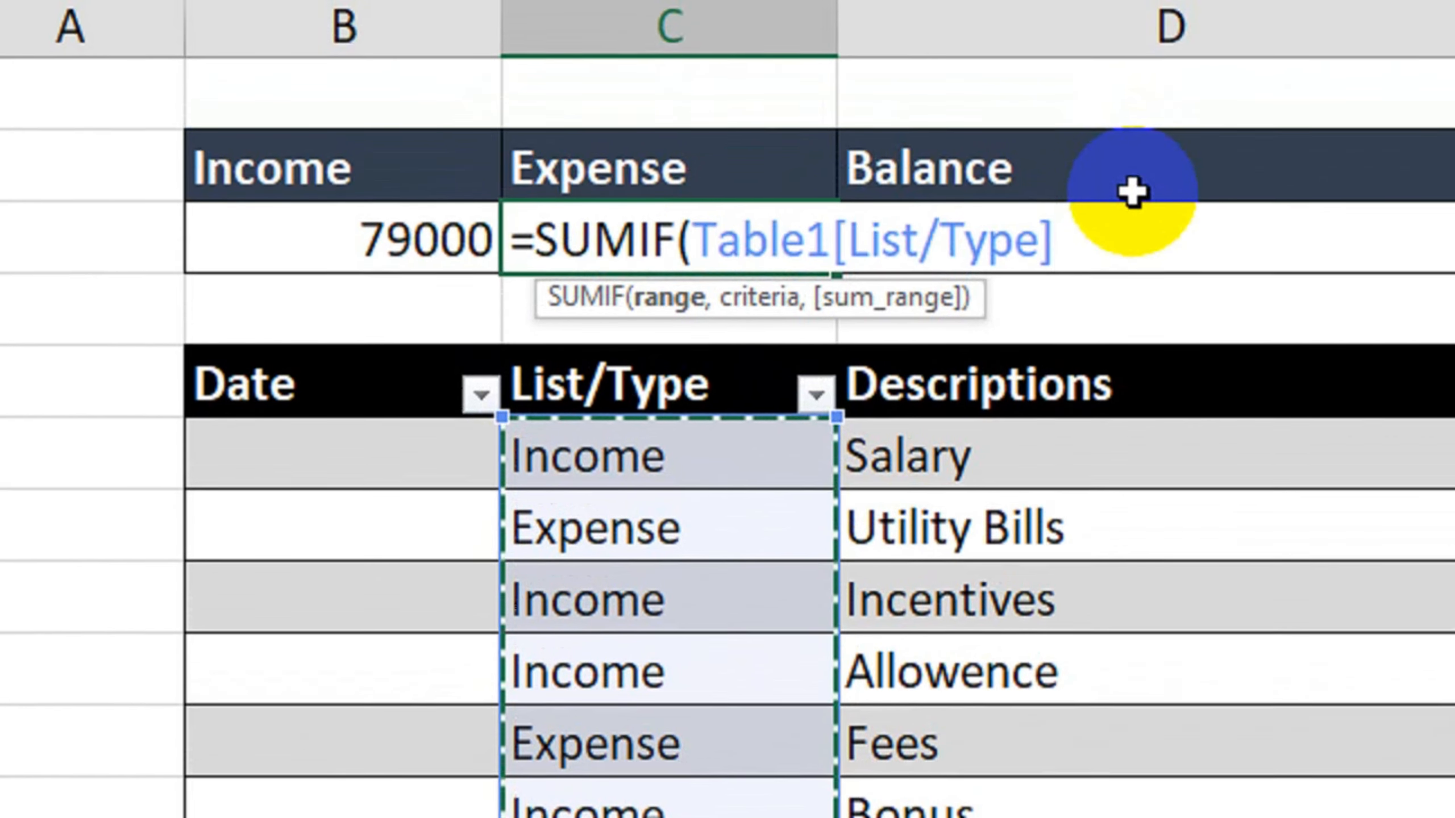
type(",")
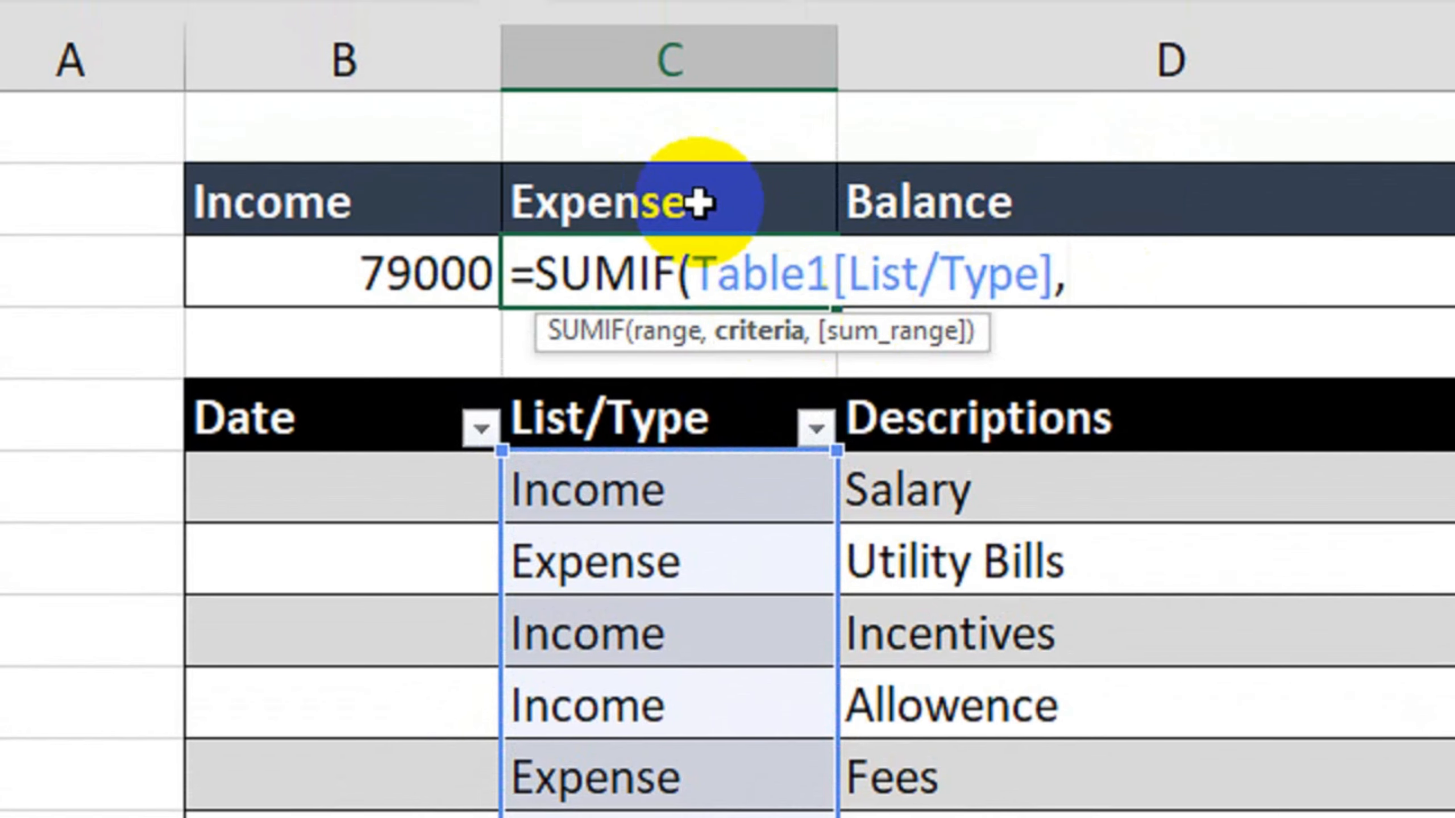
left_click(689, 183)
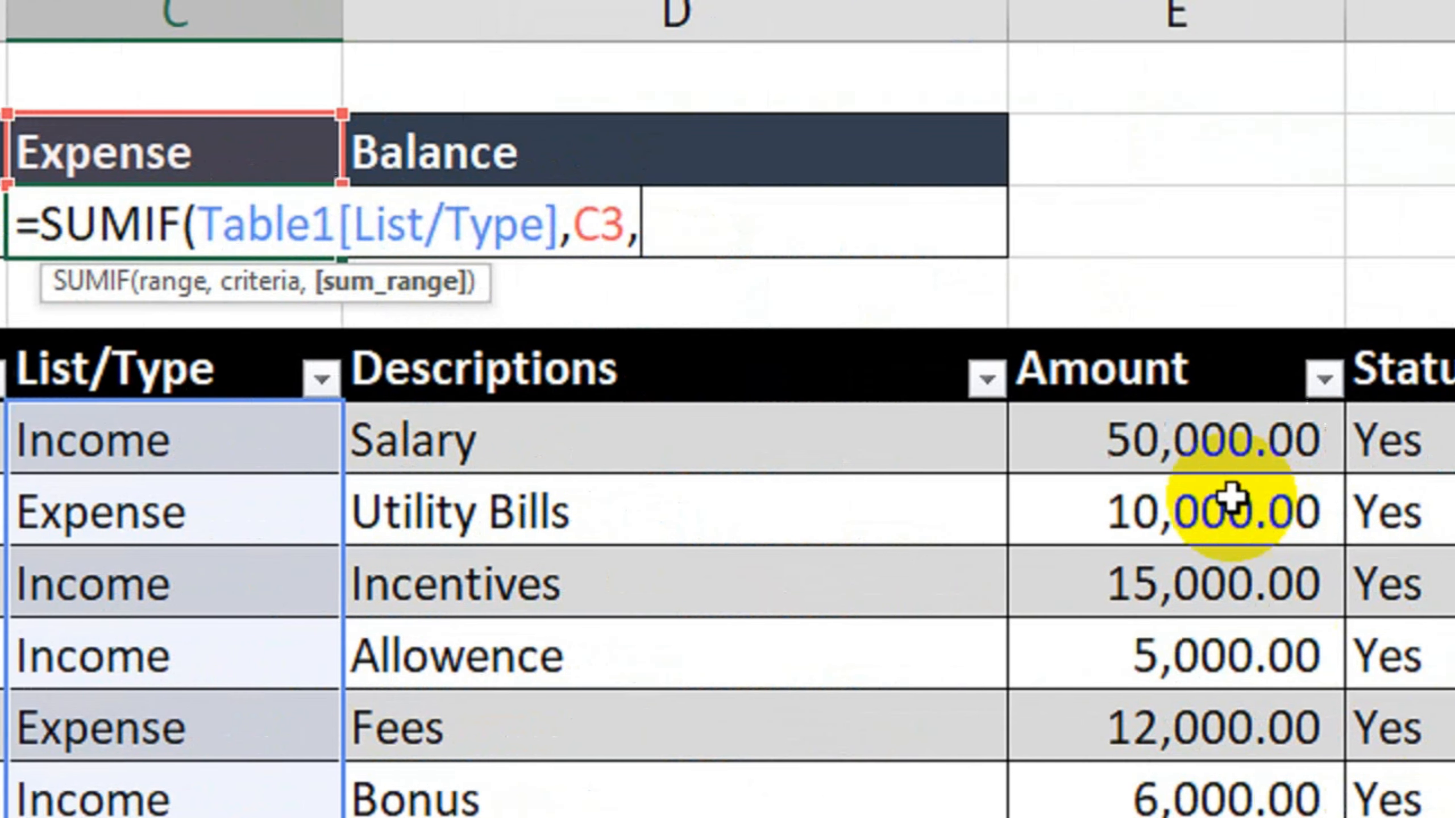
left_click_drag(1197, 439, 1120, 817)
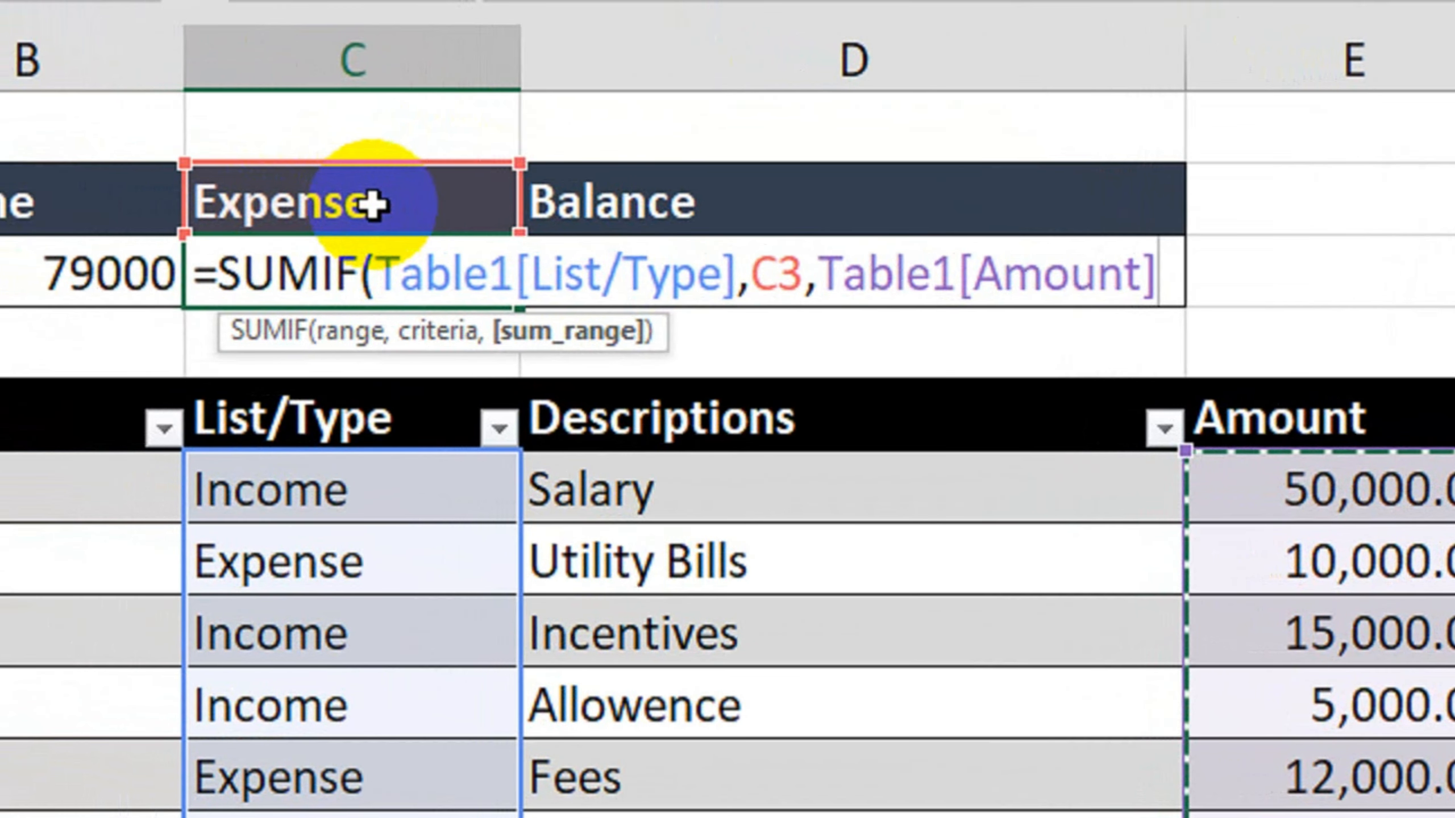
type(")")
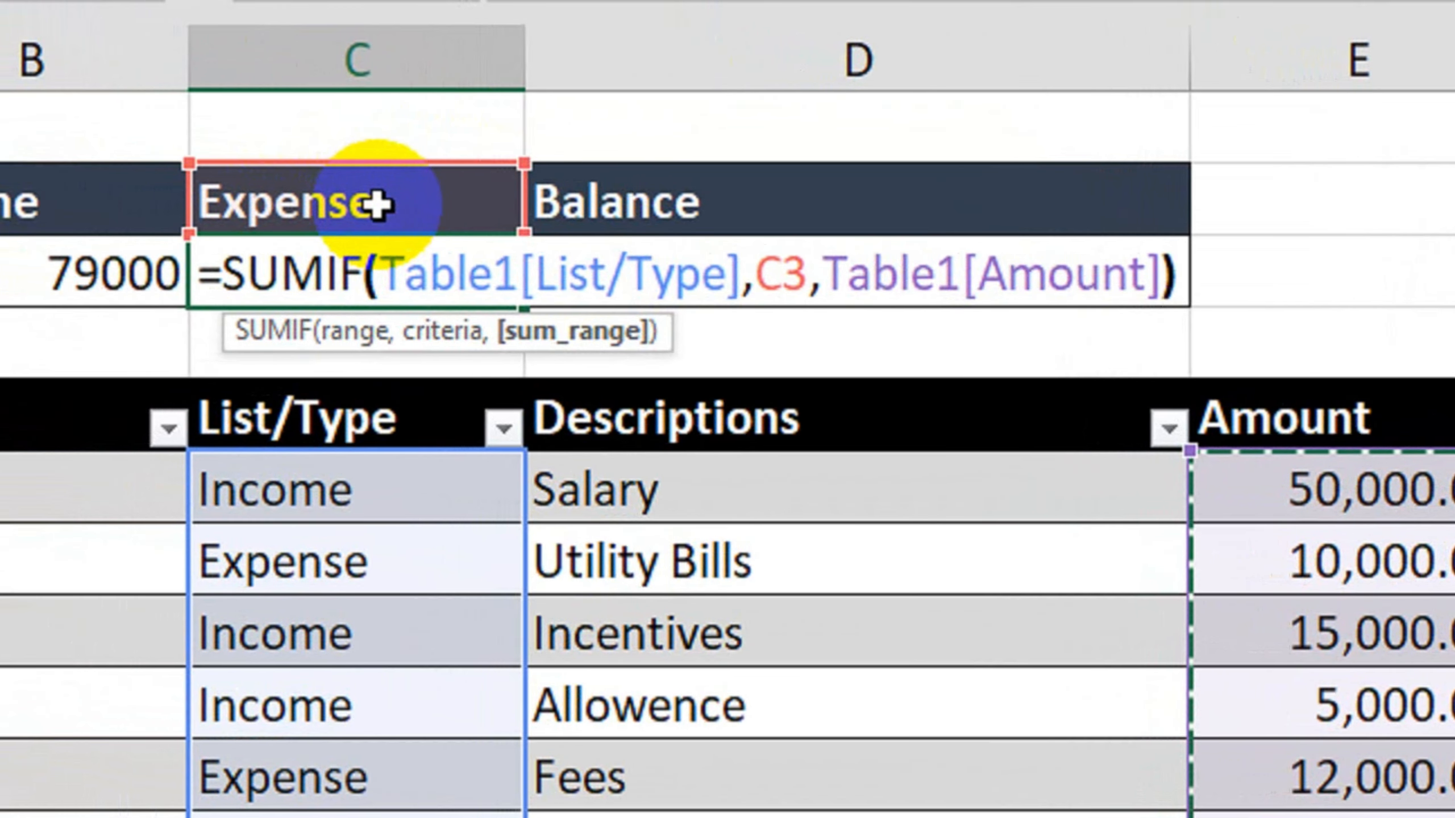
key("Return")
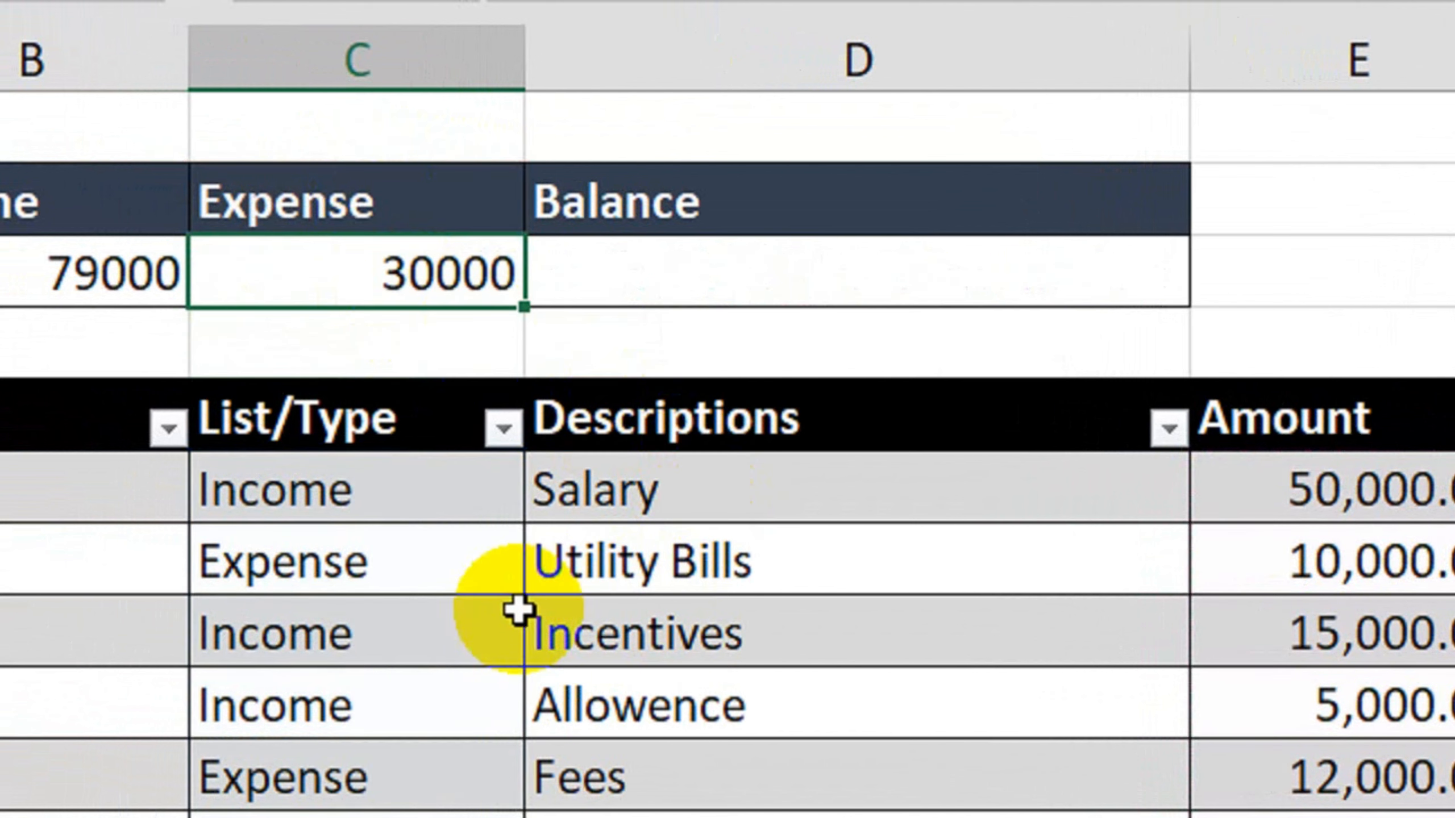
- Check the Expense total in C4 against the amounts of the Utility Bills, Fees and Daily Expense rows
left_click(747, 565)
left_click(1224, 558)
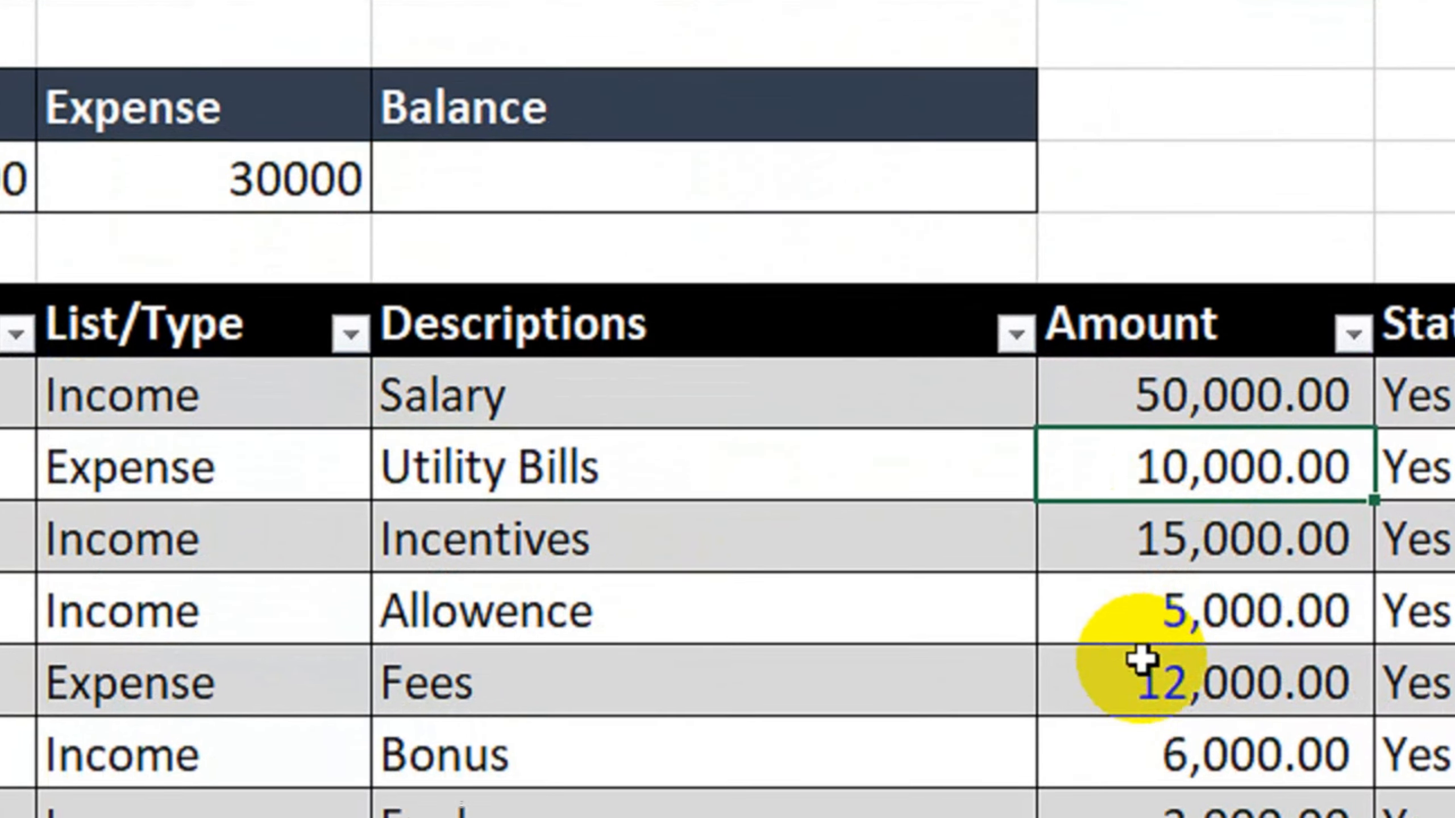
left_click(1296, 773)
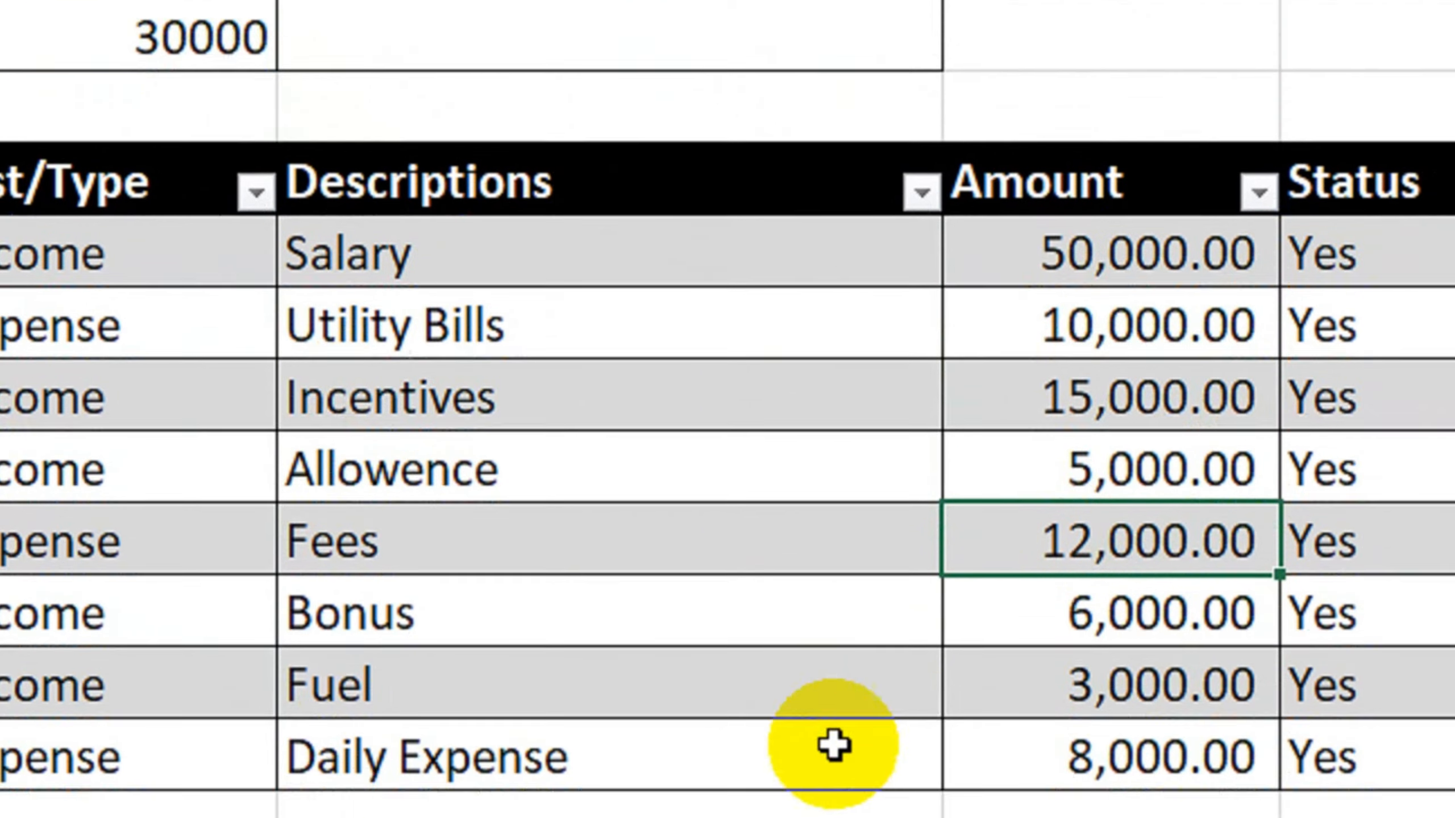
left_click(998, 756)
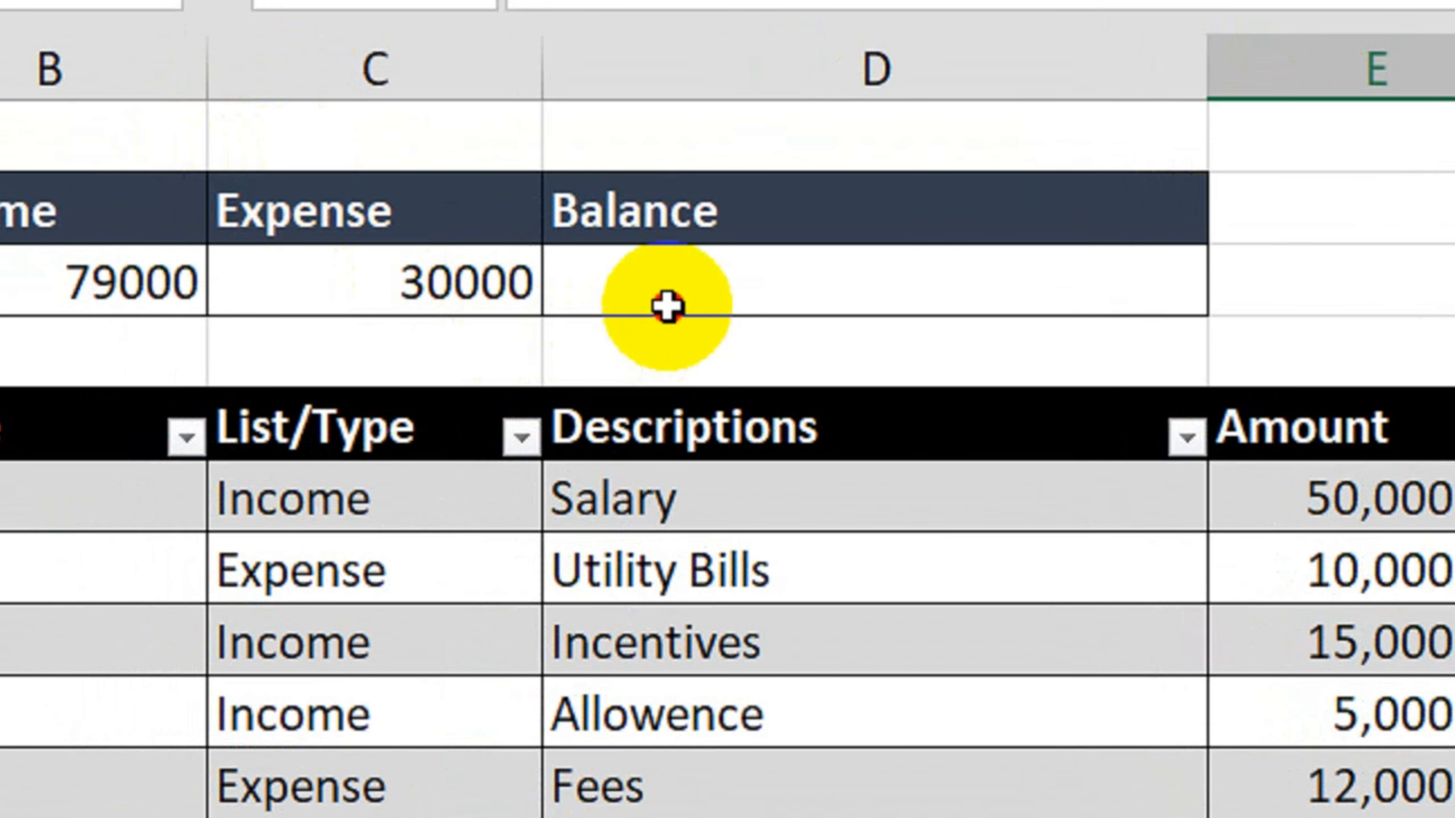
- Enter =B4-C4 in D4 under the Balance heading to subtract the expense total from the income total
left_click(667, 307)
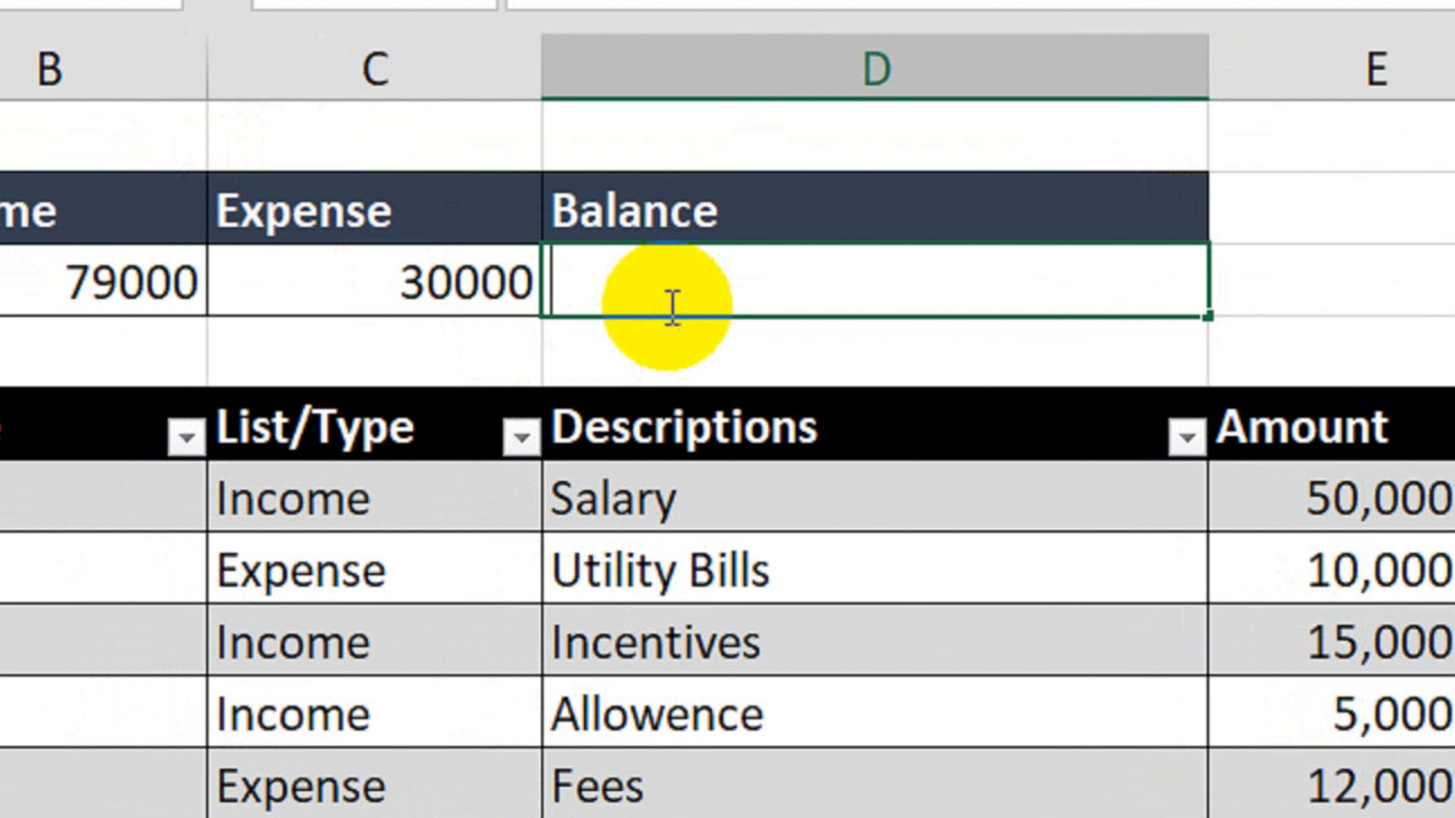
type("=")
left_click(239, 253)
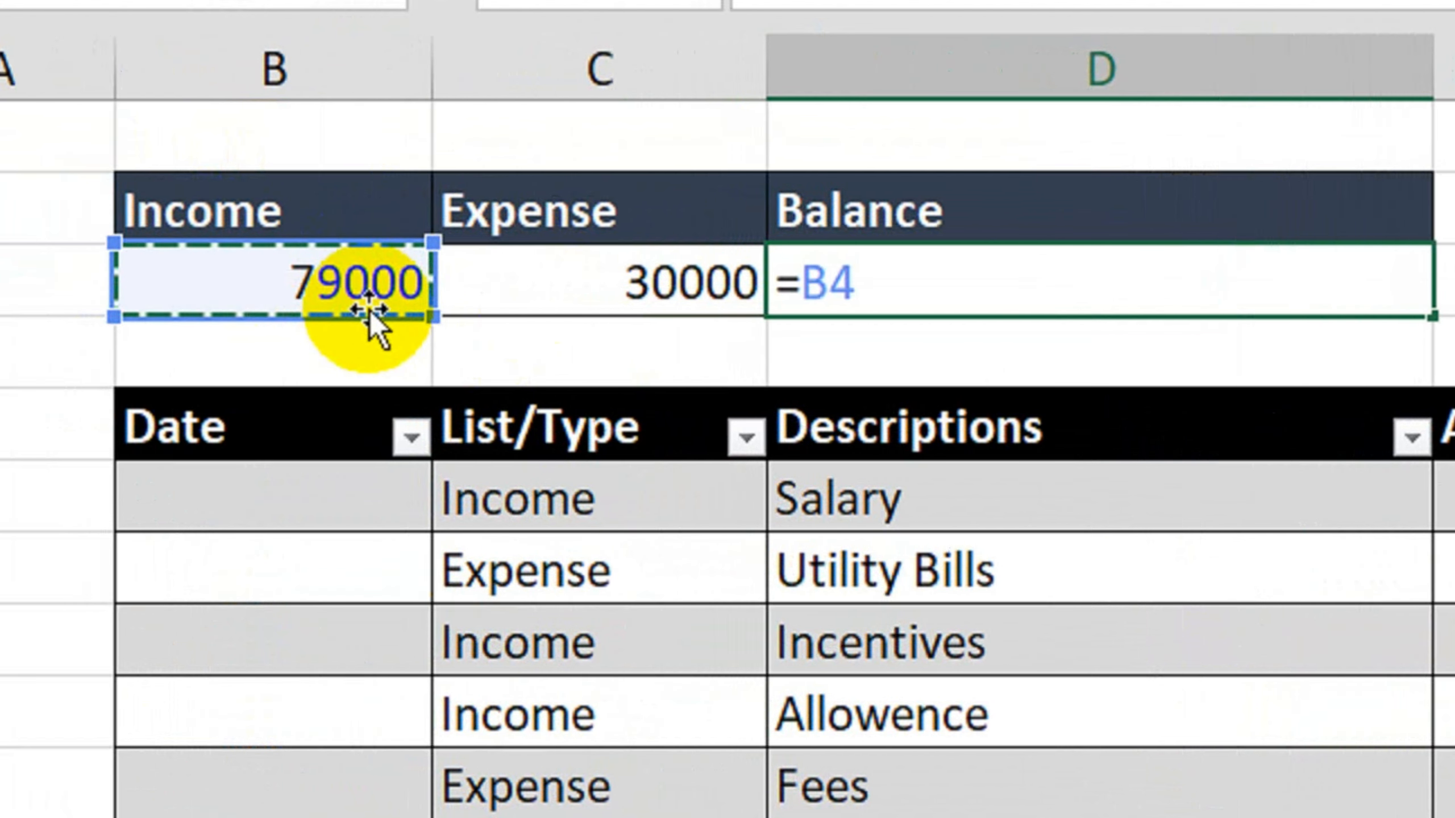
type("-")
left_click(559, 292)
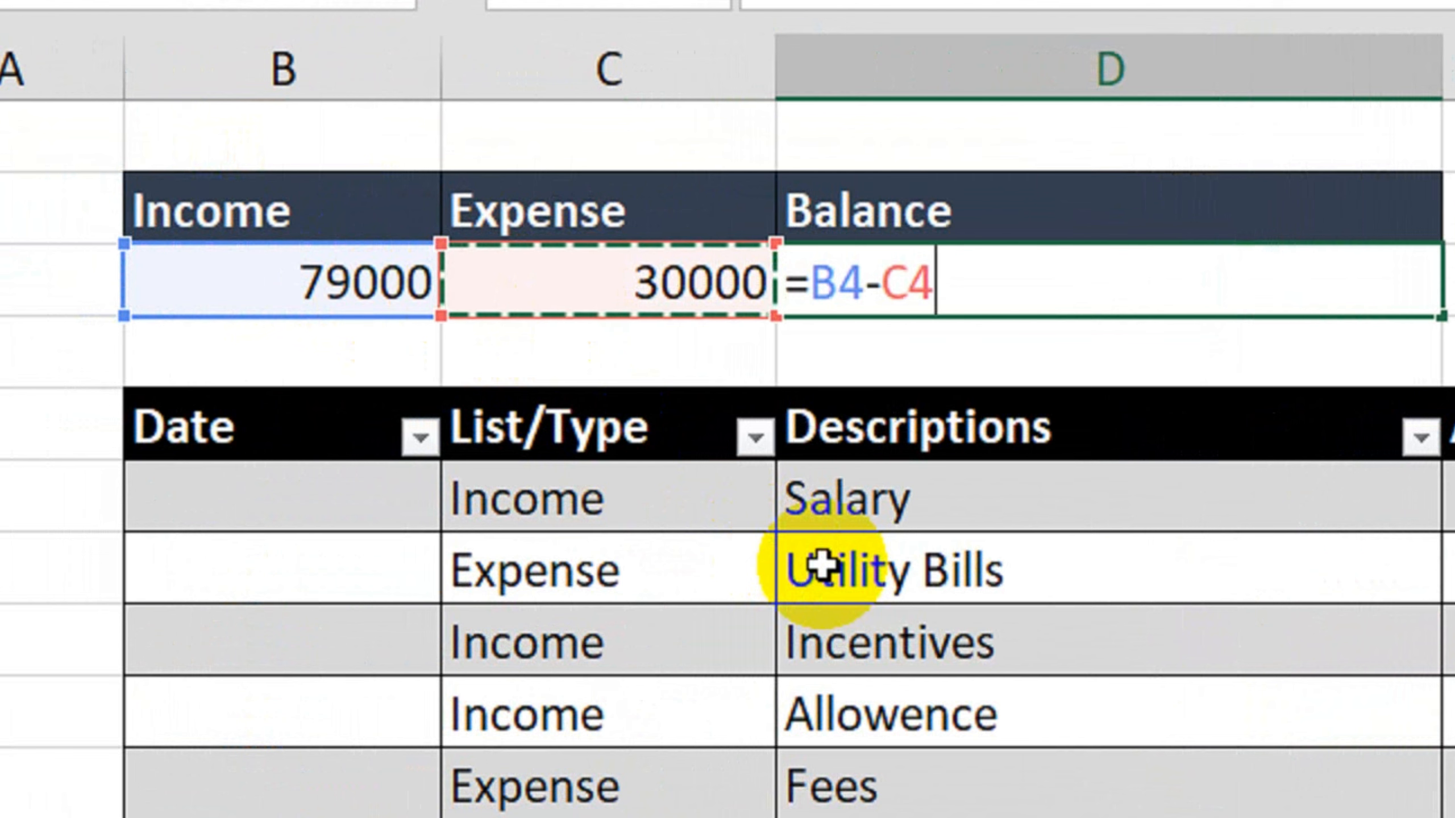
key("Return")
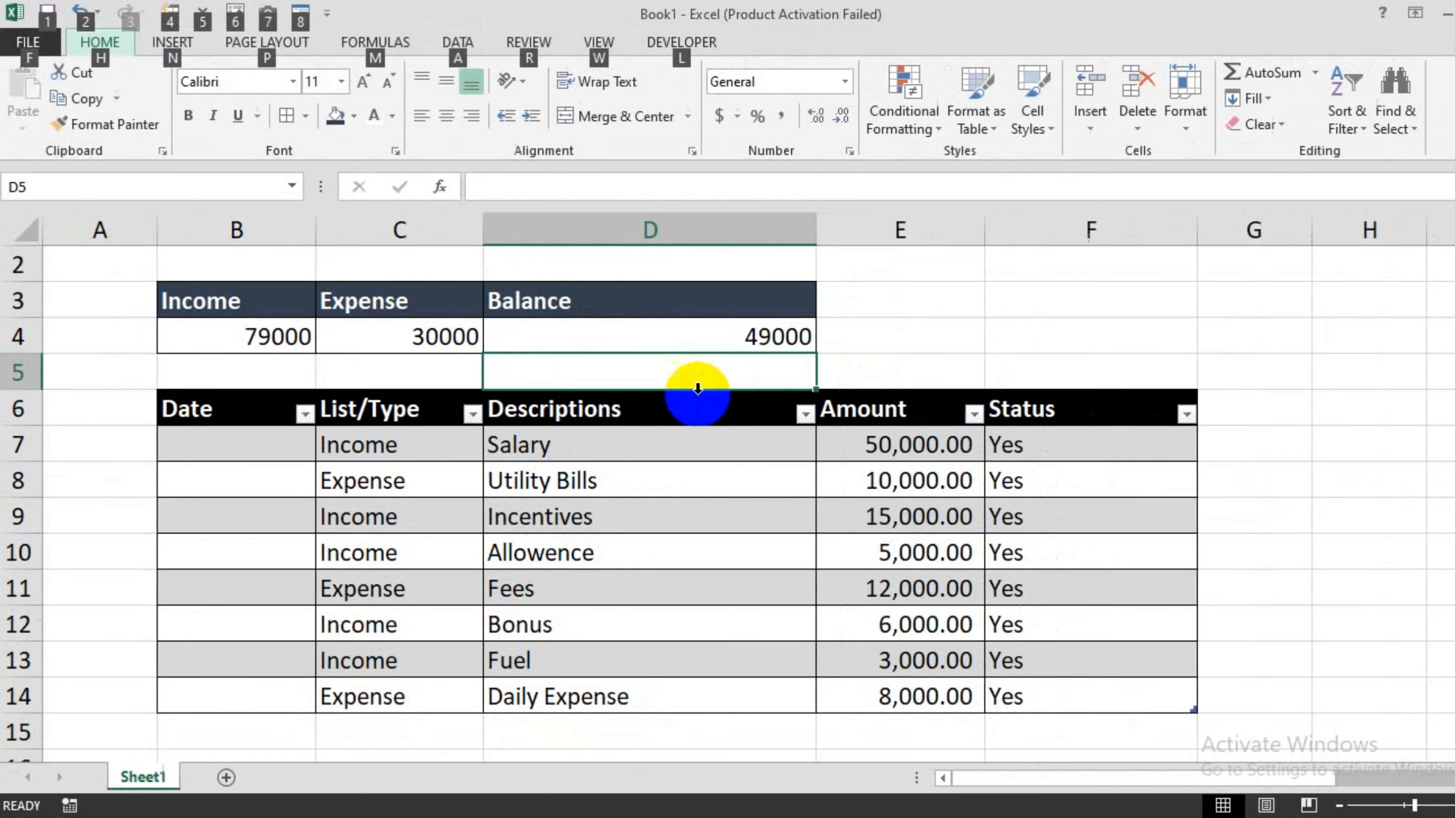
key("Escape")
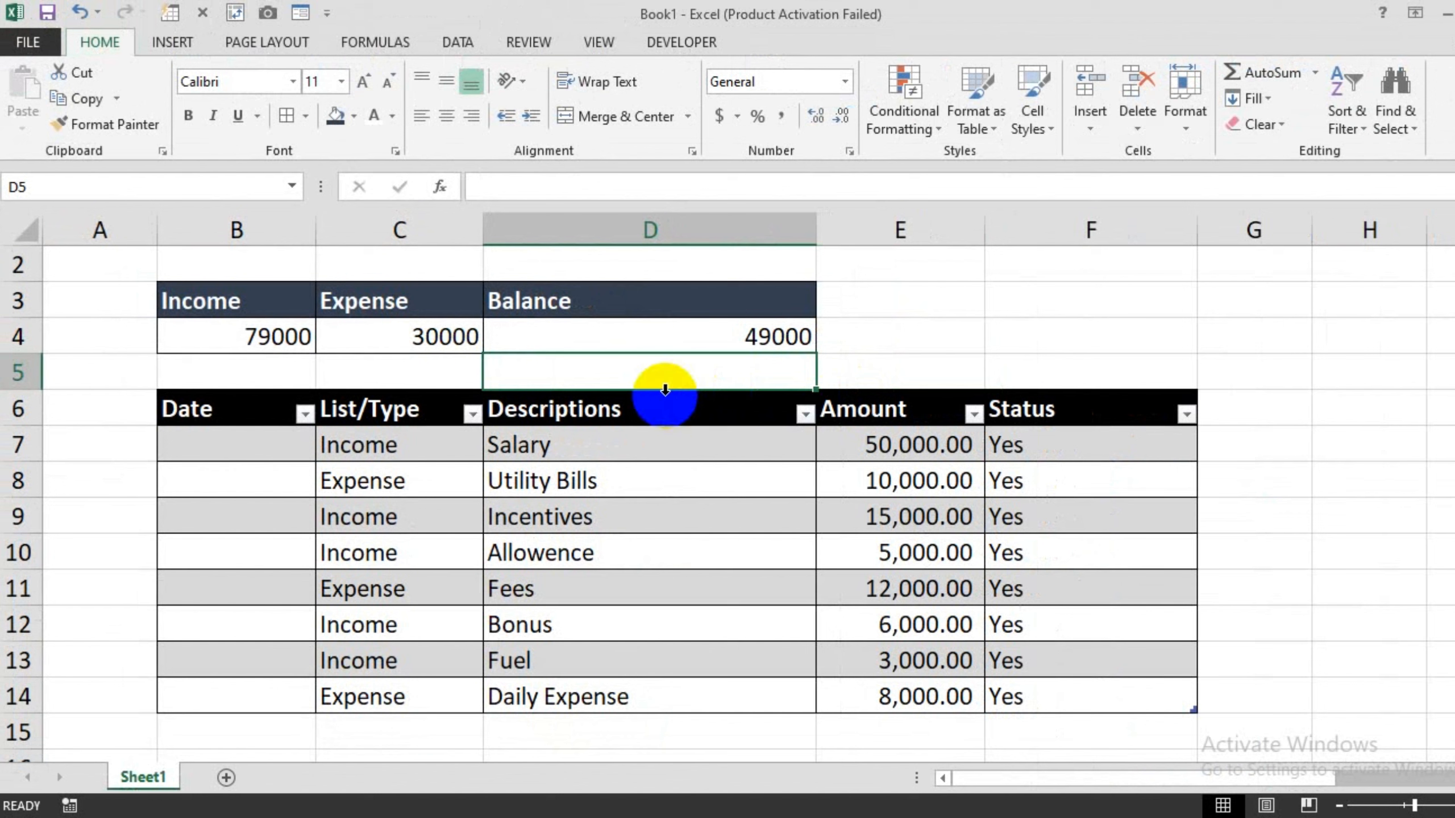